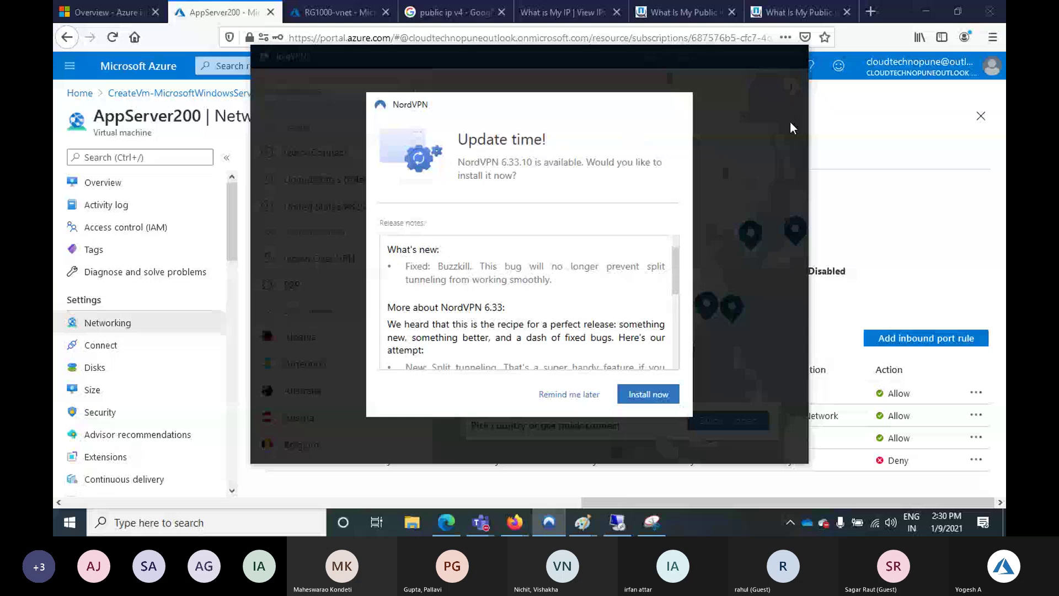
# Postpone the NordVPN update with 'Remind me later' and minimize the NordVPN window
pyautogui.click(790, 122)
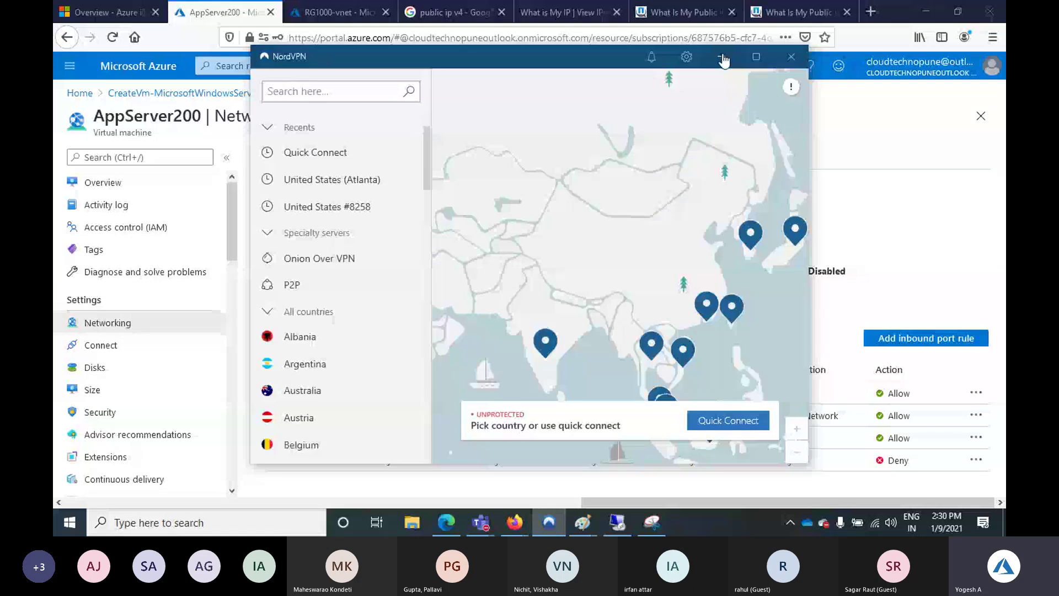
pyautogui.click(723, 61)
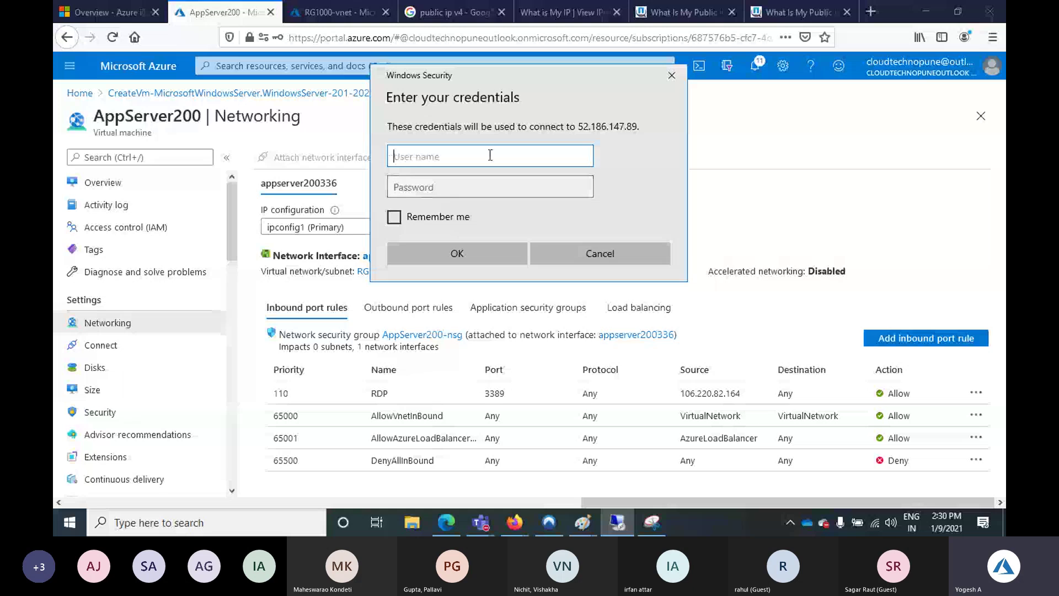
# Sign in to 52.186.147.89 with the administrator user name and password, accepting the certificate warning
pyautogui.write('admin10')
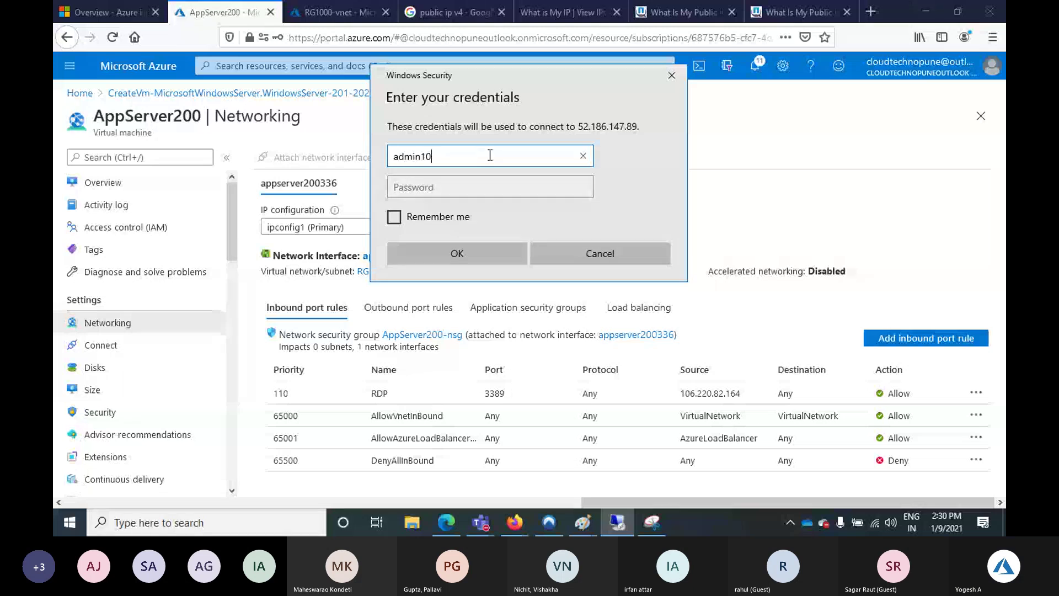
pyautogui.write('0')
pyautogui.press('Tab')
pyautogui.write('*************')
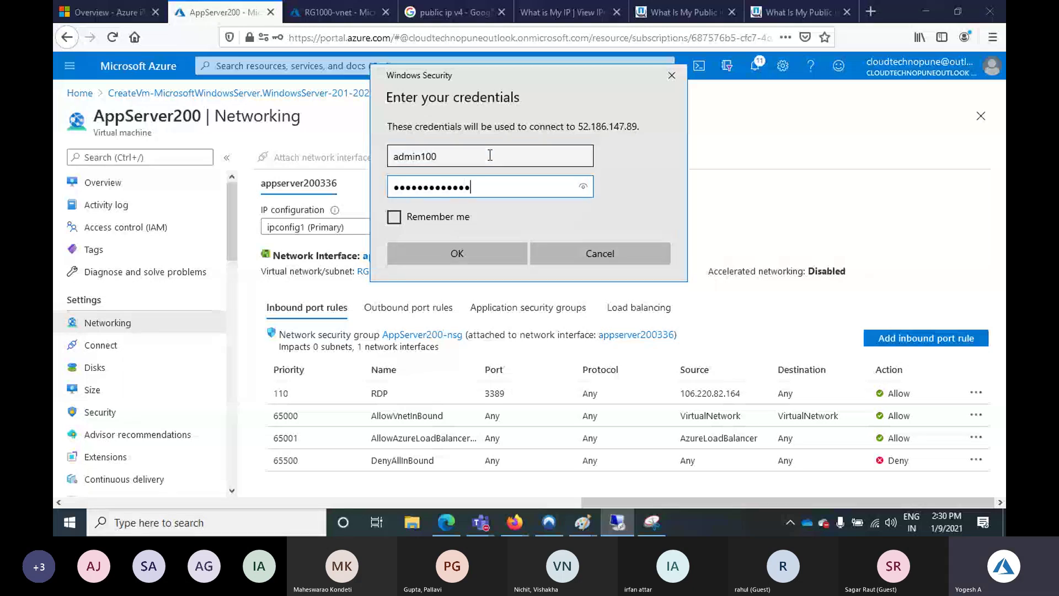
pyautogui.write('*')
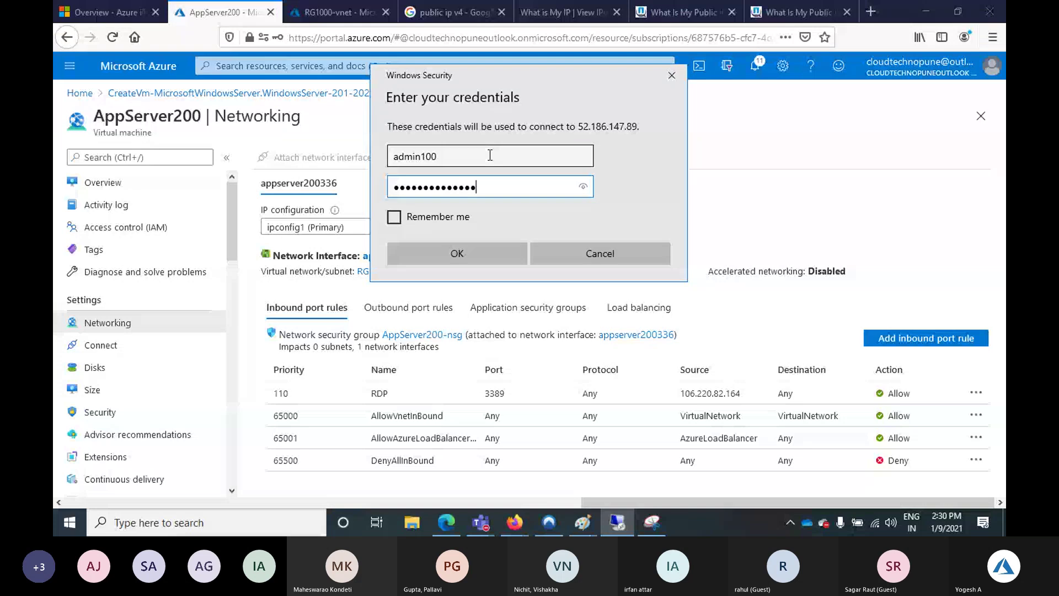
pyautogui.press('Return')
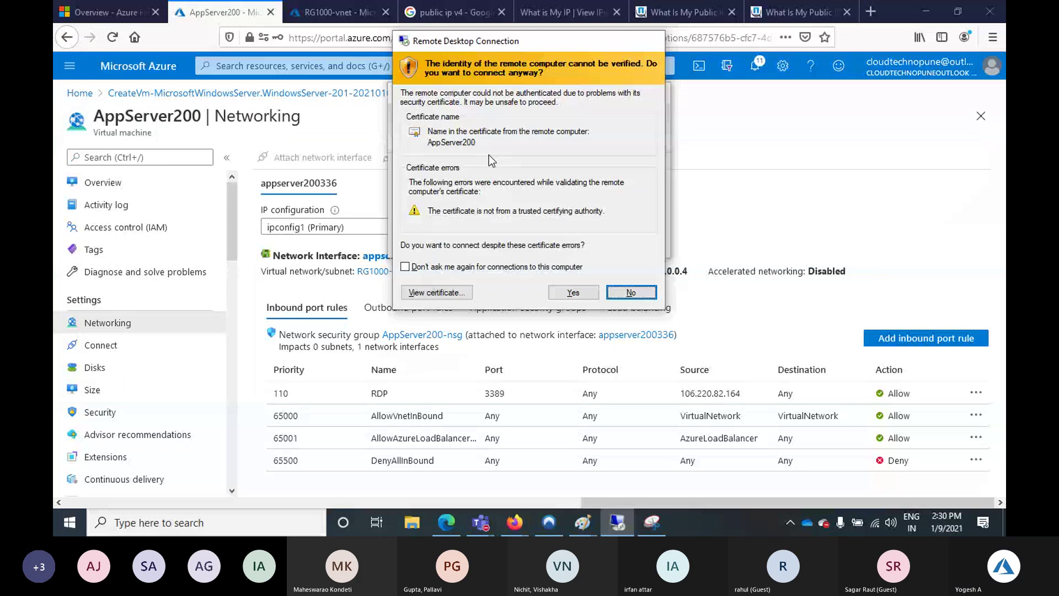
pyautogui.press('Return')
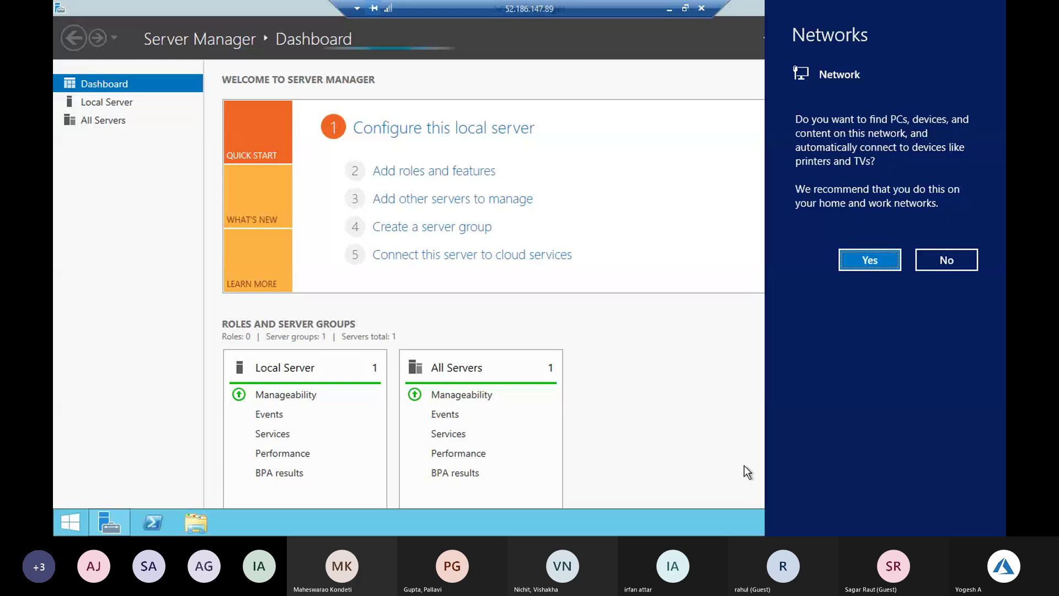
# Allow network discovery and advance the Add Roles and Features wizard to Server Roles
pyautogui.click(853, 263)
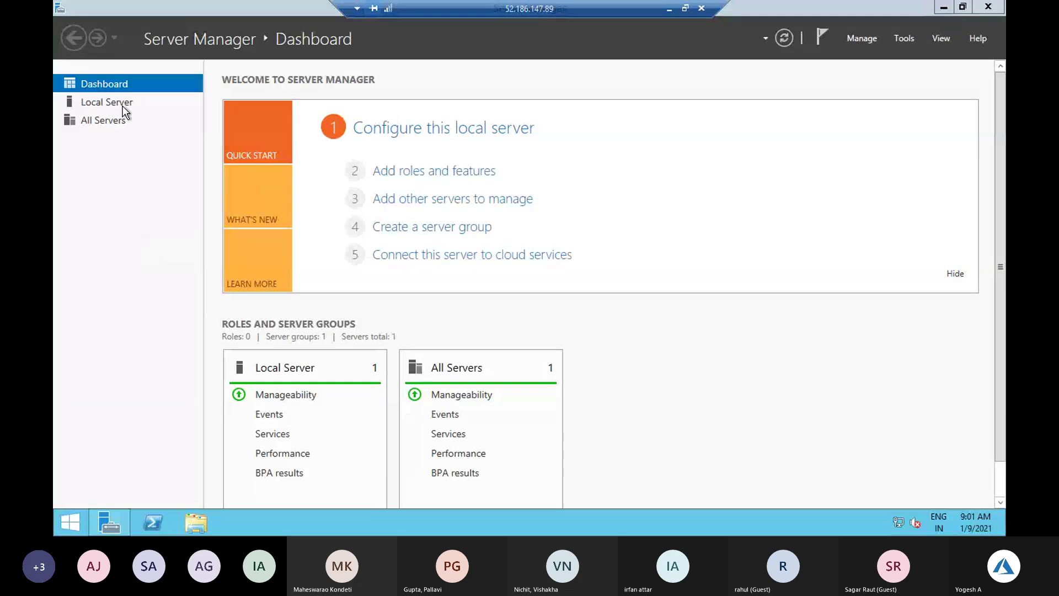
pyautogui.click(452, 173)
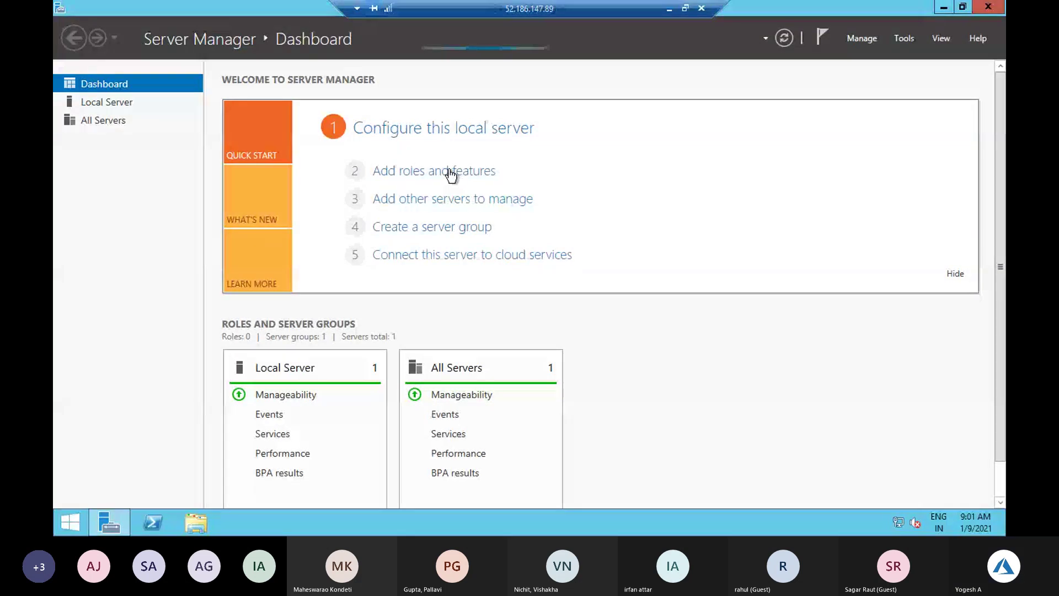
pyautogui.click(452, 174)
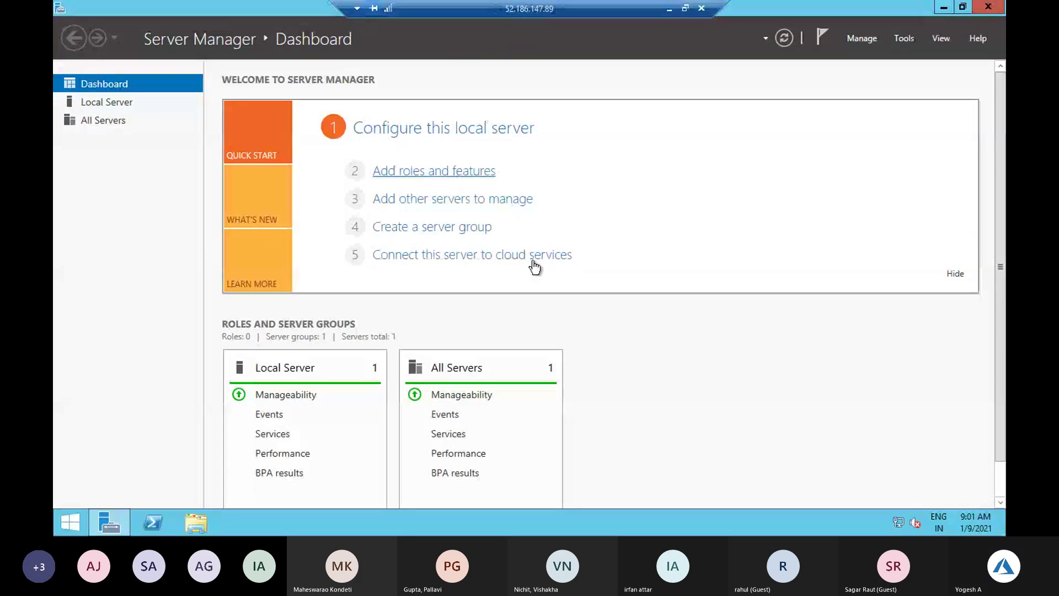
pyautogui.click(437, 171)
pyautogui.click(521, 467)
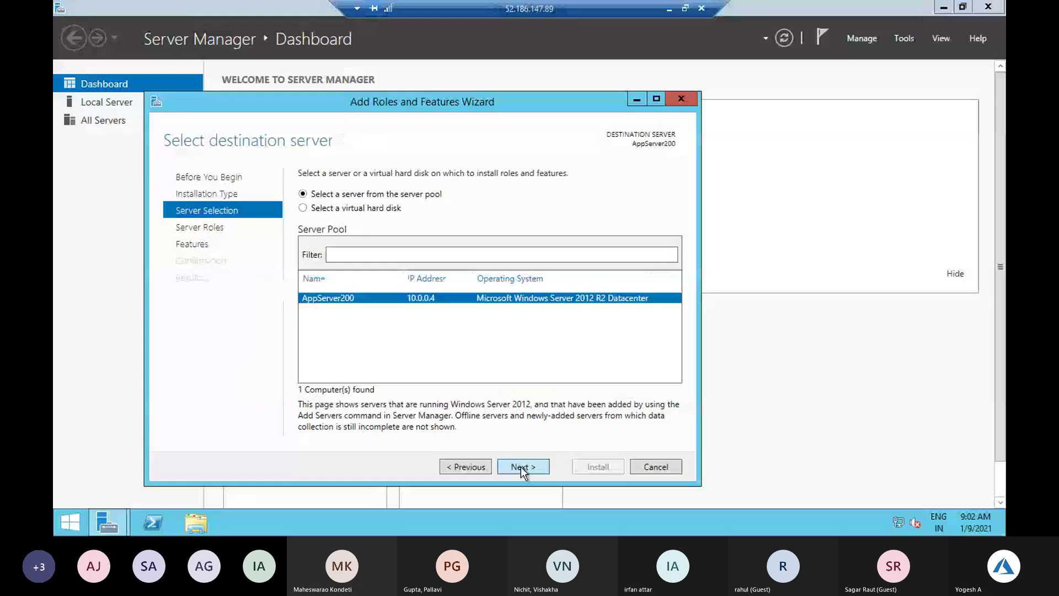
pyautogui.click(521, 467)
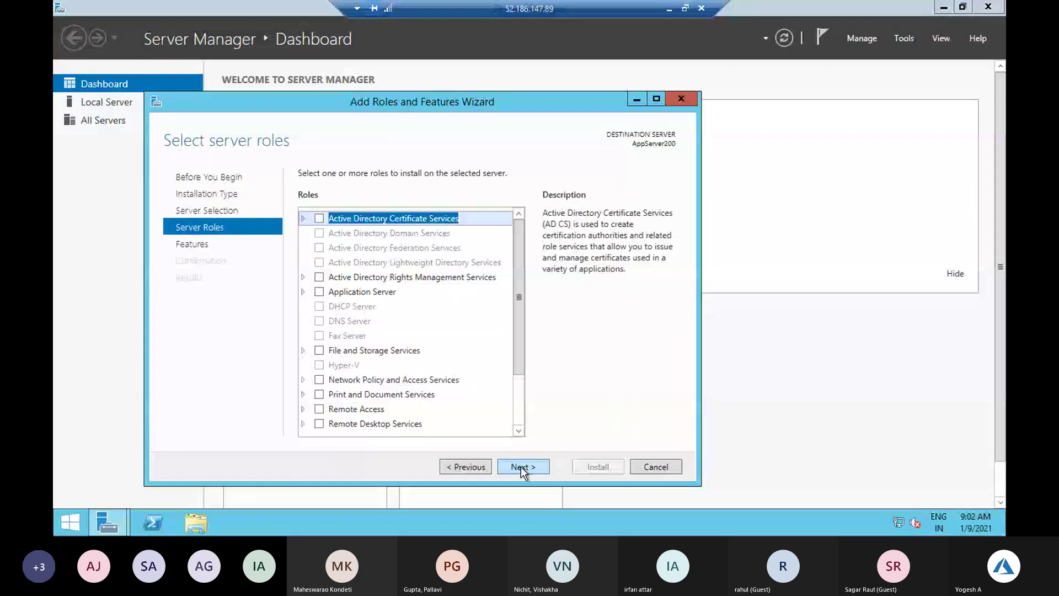
# Expand Web Server (IIS) in the roles list to inspect it, then cancel the wizard
pyautogui.scroll(-2, 416, 396)
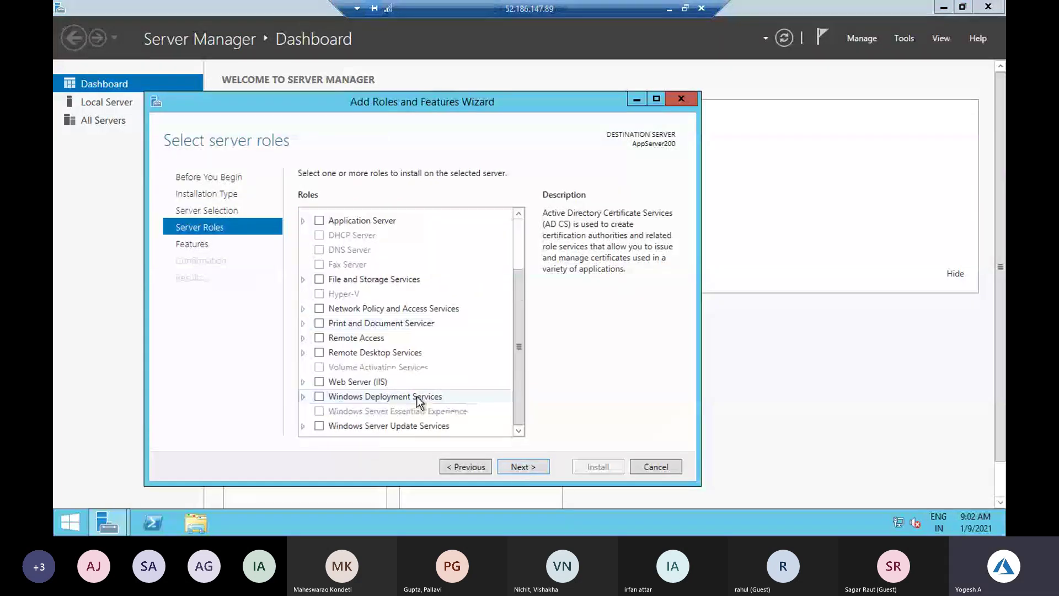
pyautogui.doubleClick(319, 383)
pyautogui.doubleClick(319, 352)
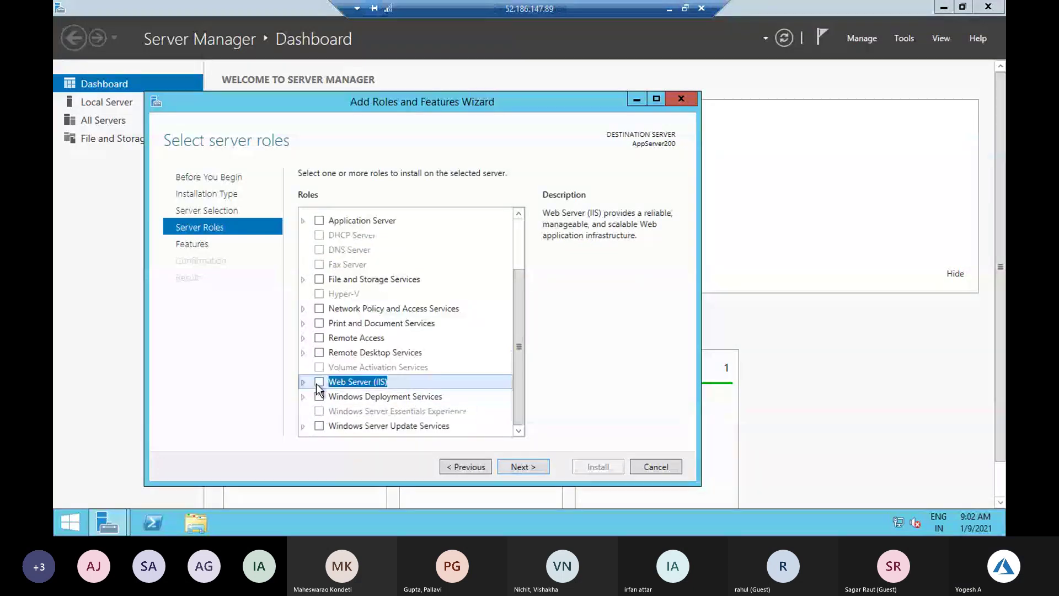
pyautogui.doubleClick(318, 386)
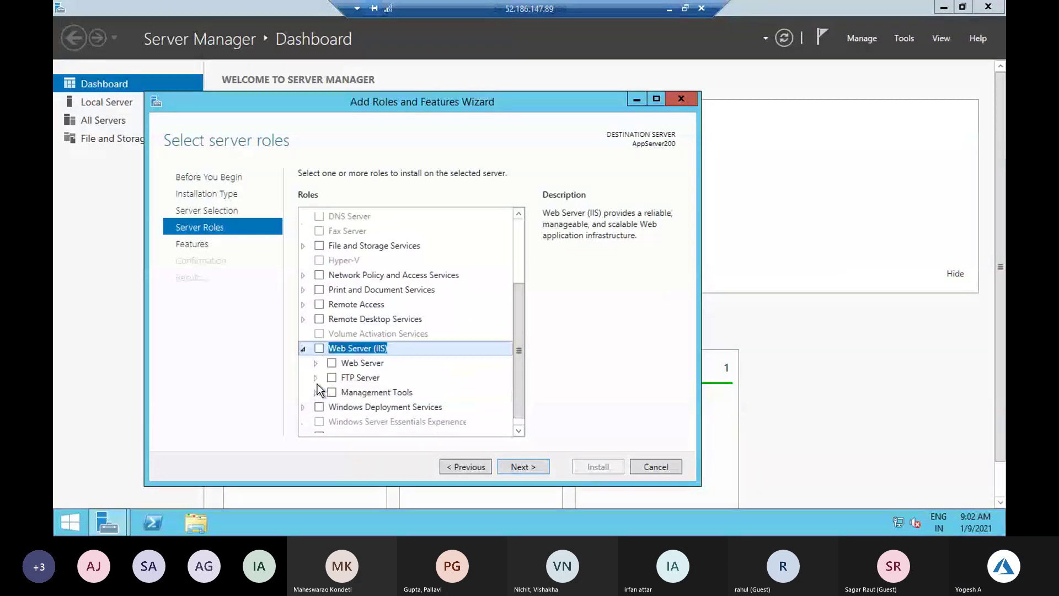
pyautogui.click(711, 288)
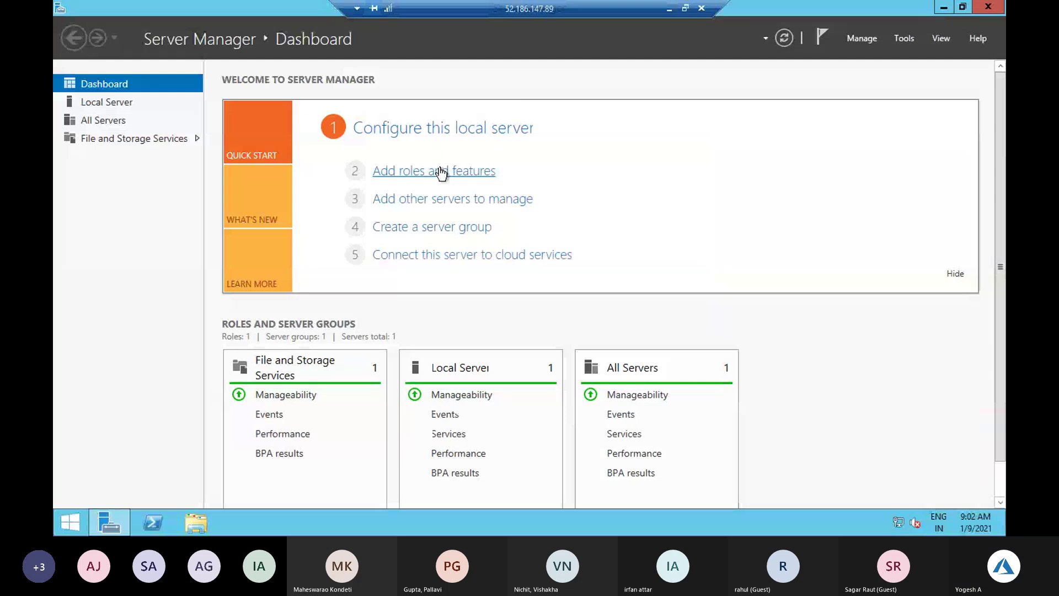
# Reopen Add Roles and Features and advance to the Server Roles page
pyautogui.click(441, 171)
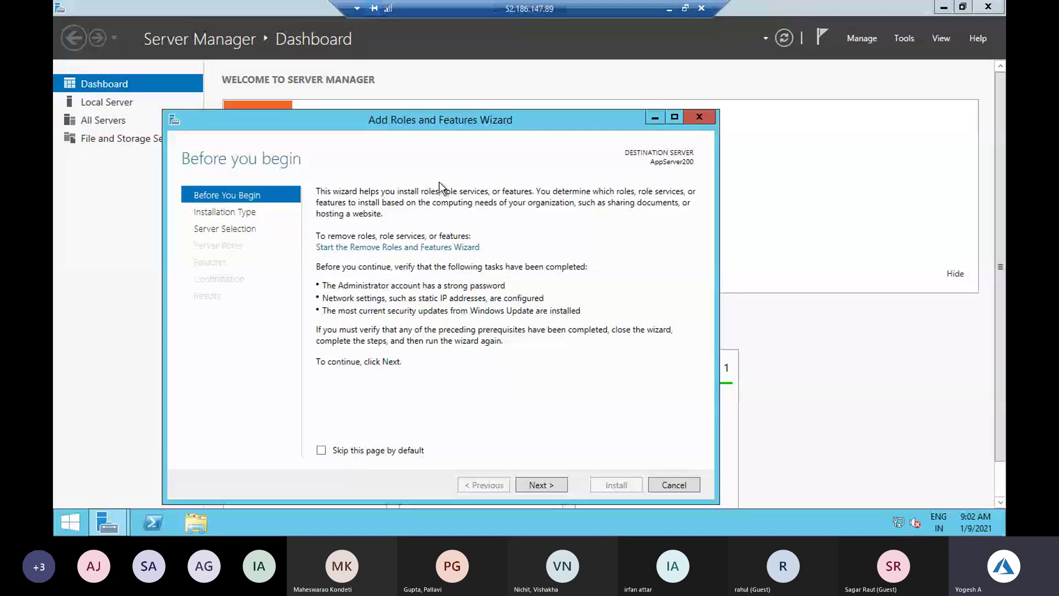
pyautogui.click(552, 489)
pyautogui.click(551, 489)
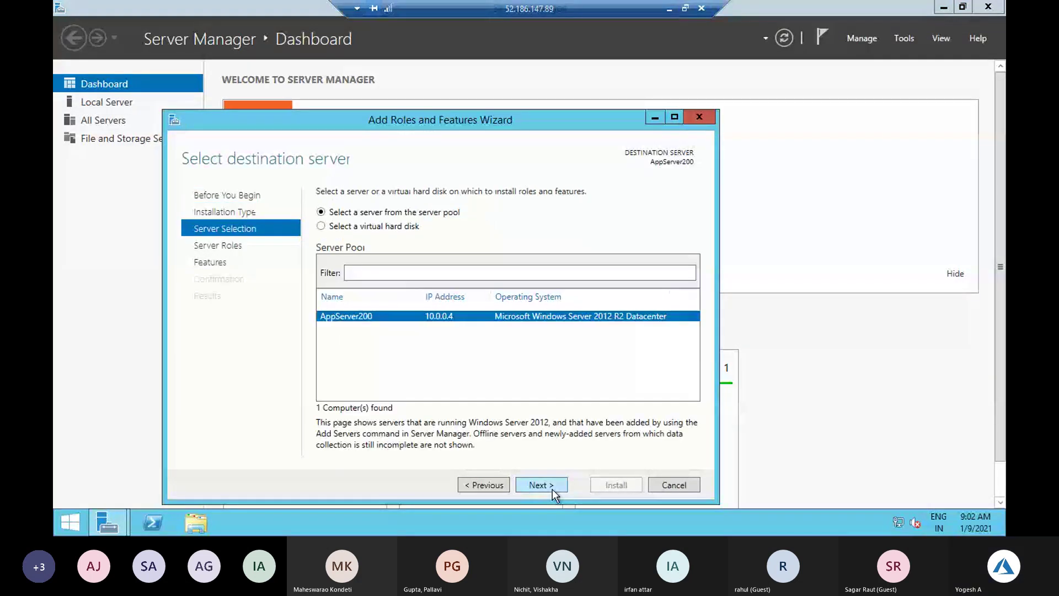
pyautogui.click(551, 489)
# Select Web Server (IIS) with its management tools and start the installation
pyautogui.scroll(-2, 345, 415)
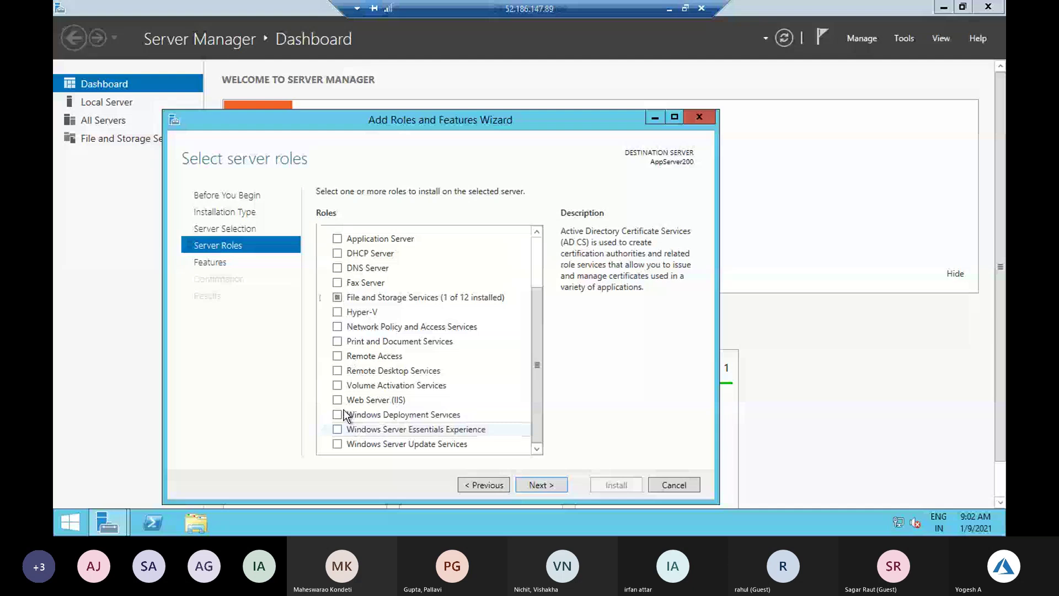
pyautogui.click(337, 400)
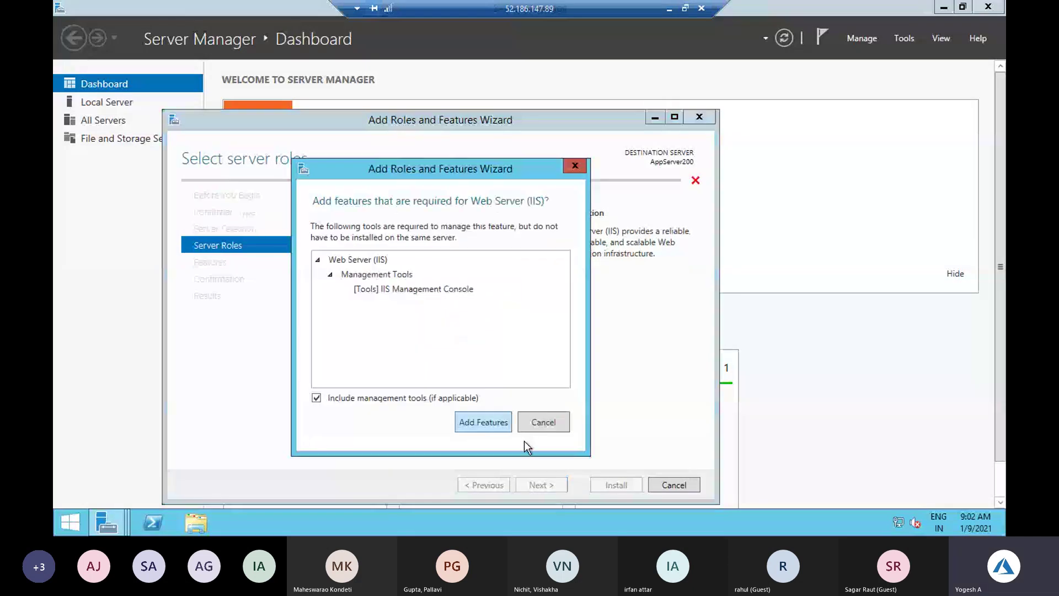
pyautogui.press('Return')
pyautogui.click(541, 485)
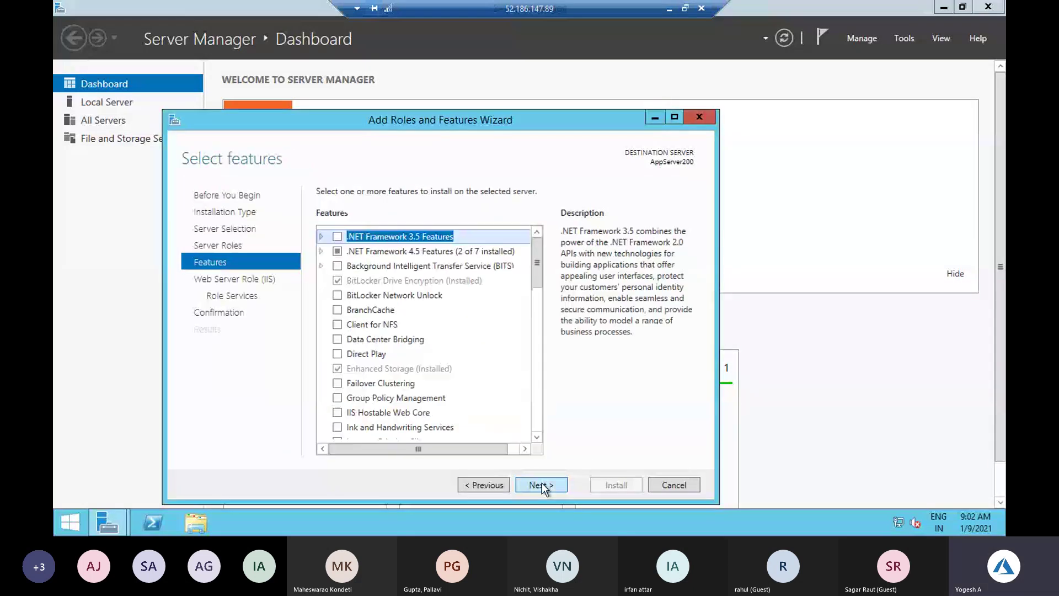
pyautogui.click(542, 484)
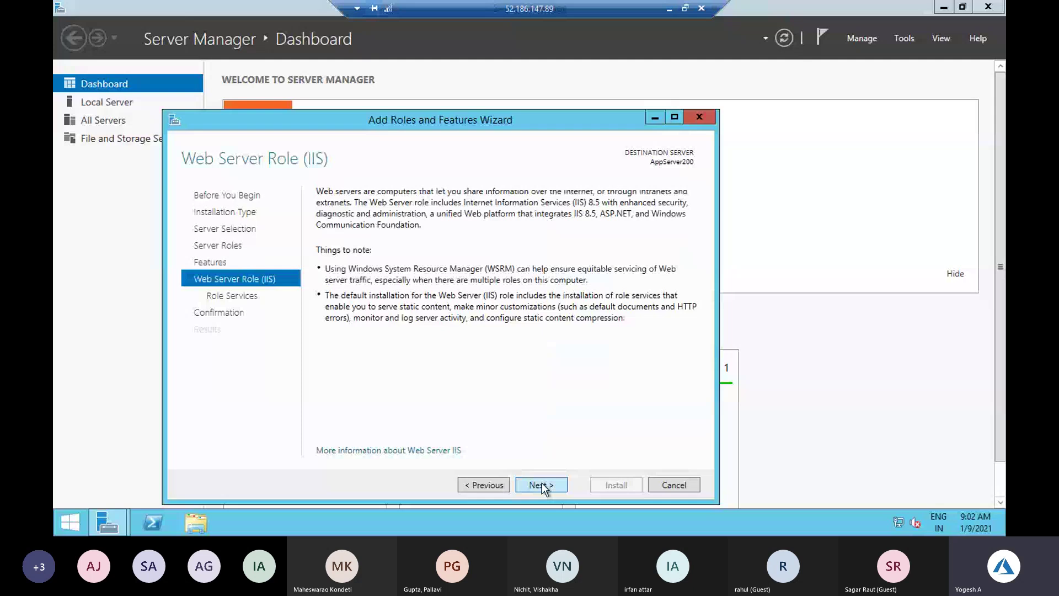
pyautogui.click(542, 484)
pyautogui.click(542, 485)
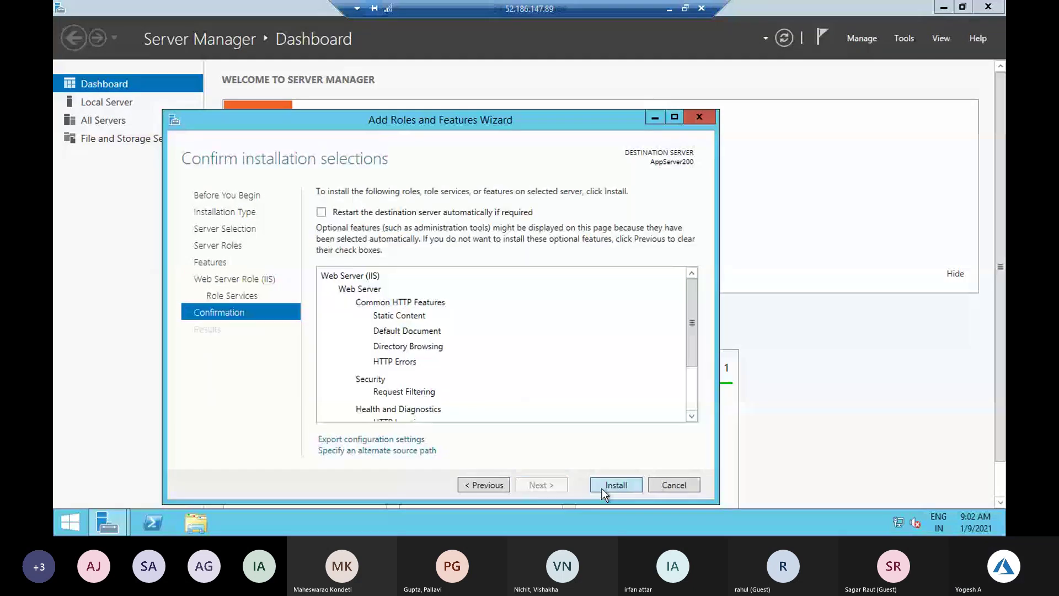
pyautogui.click(602, 486)
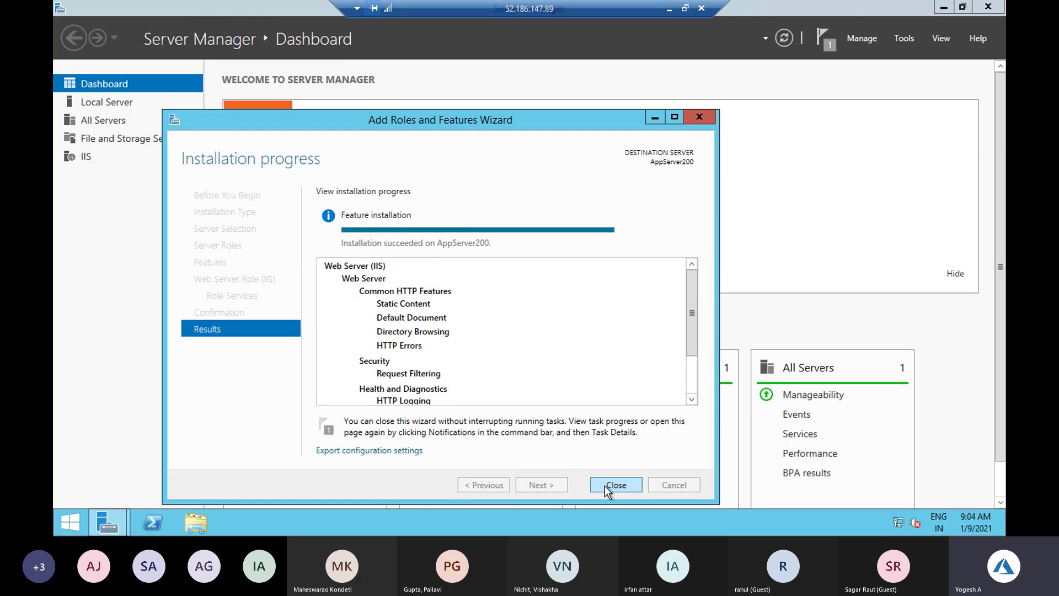
# Close the wizard once the Web Server (IIS) installation has succeeded
pyautogui.click(605, 486)
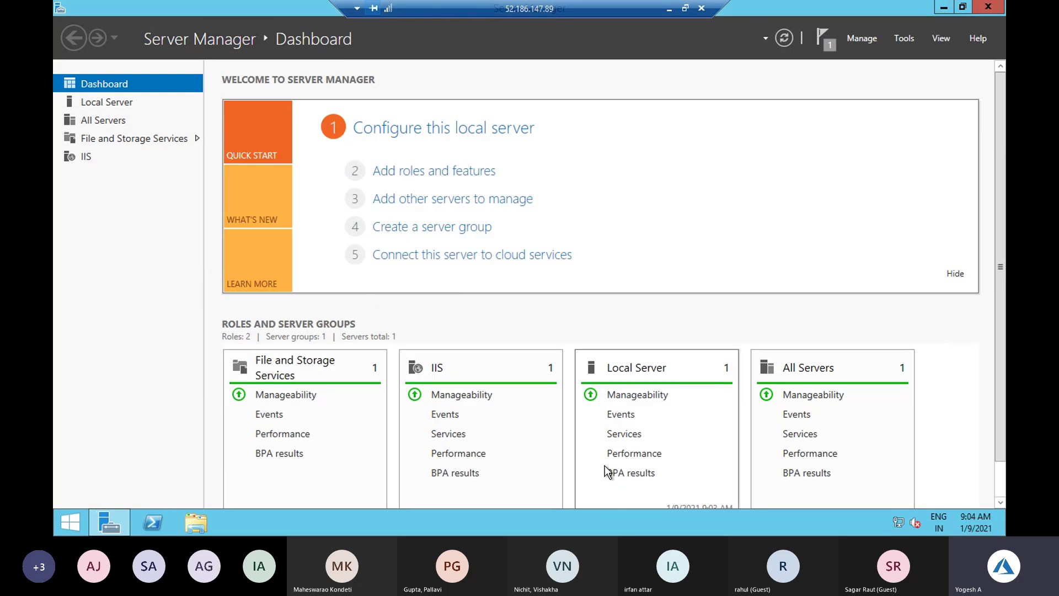
# Load the server's IP 52.186.147.89 in a new Firefox tab, then return to the AppServer200 networking tab
pyautogui.click(669, 12)
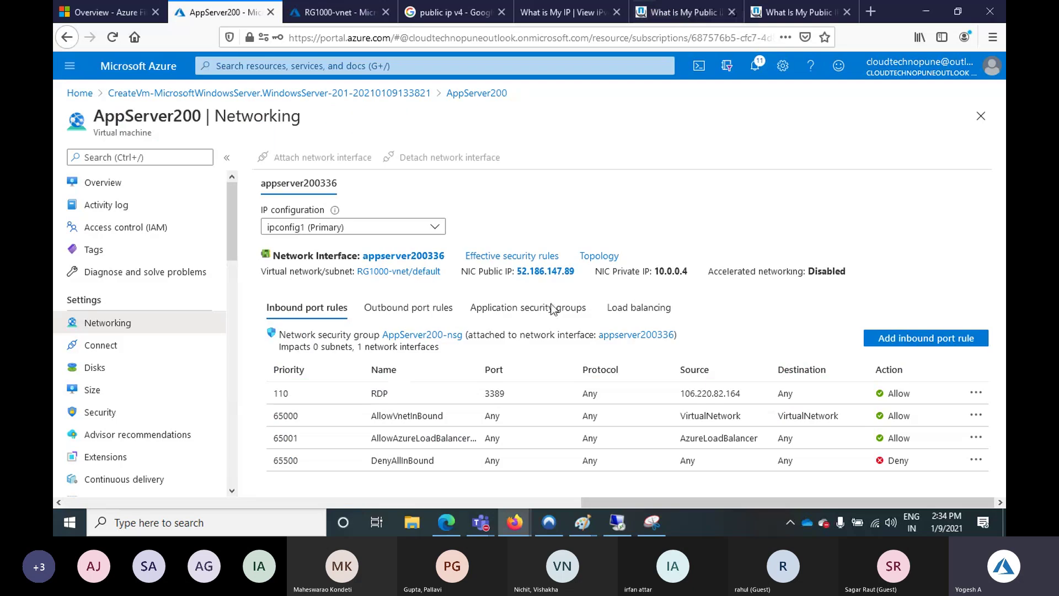
pyautogui.doubleClick(526, 271)
pyautogui.hotkey('ctrl', 'c')
pyautogui.click(865, 14)
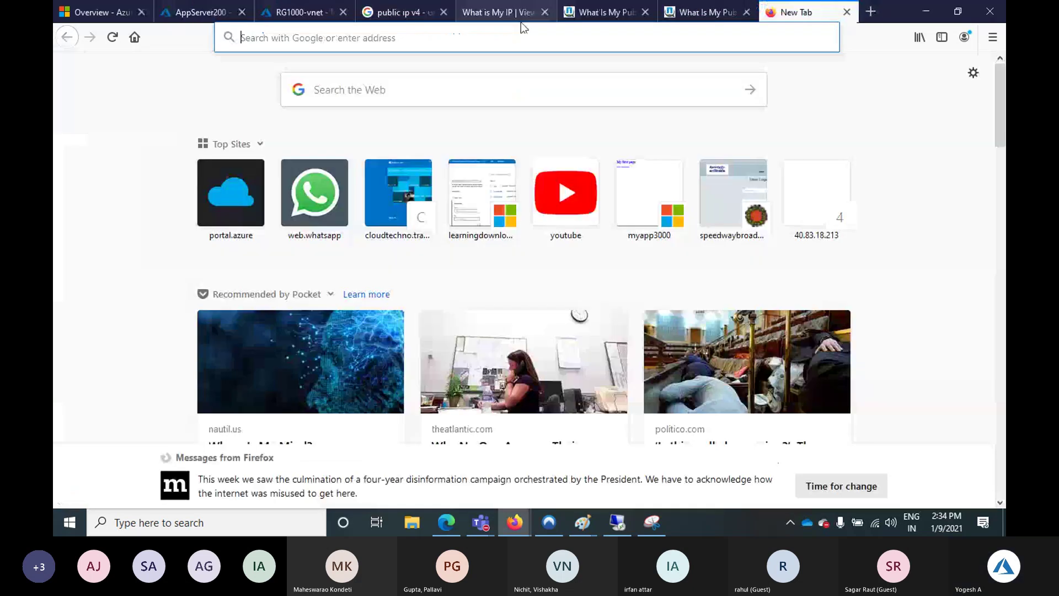
pyautogui.click(518, 28)
pyautogui.hotkey('ctrl', 'v')
pyautogui.press('Return')
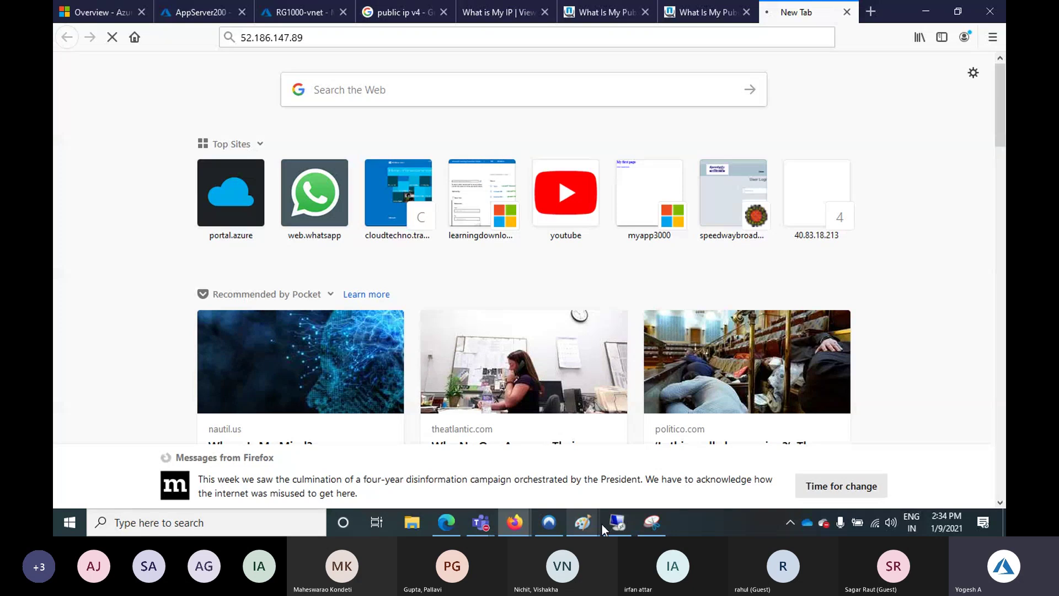
pyautogui.moveTo(619, 527)
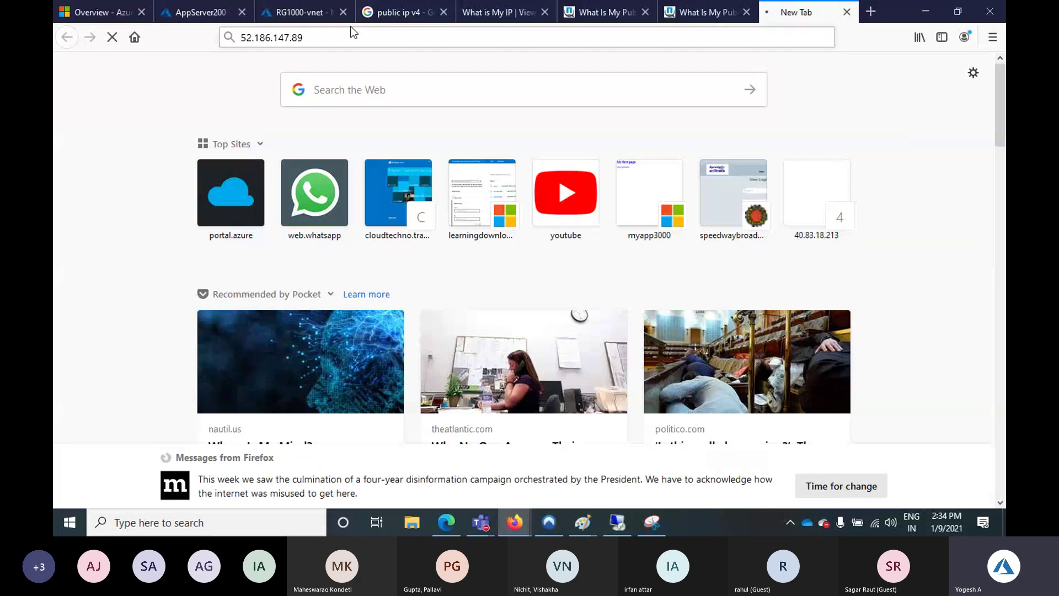
pyautogui.click(217, 17)
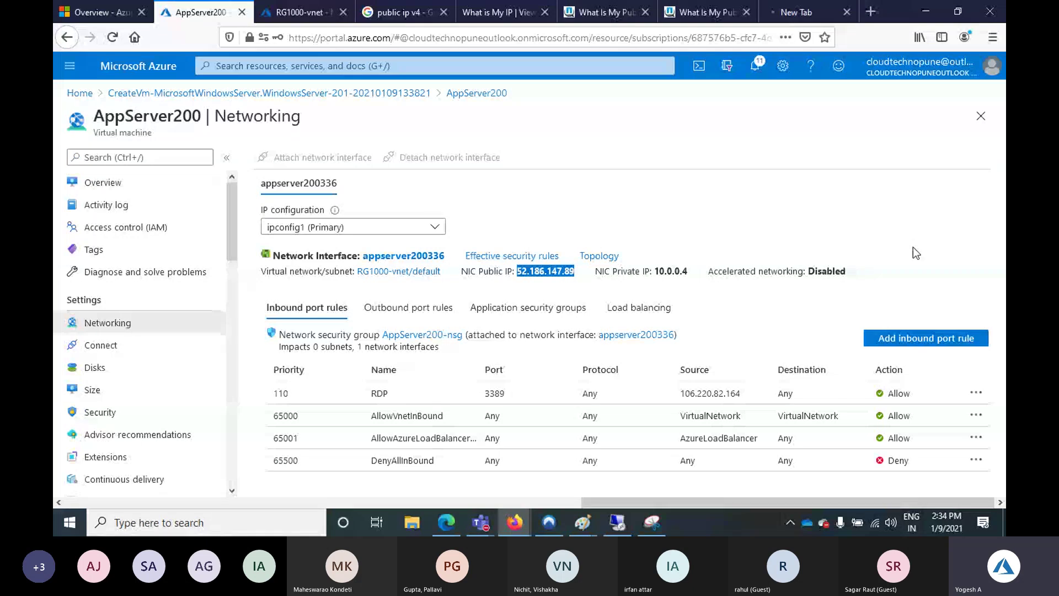
# Add an inbound rule named HTTP allowing port 80 at priority 120 to AppServer200-nsg
pyautogui.click(926, 337)
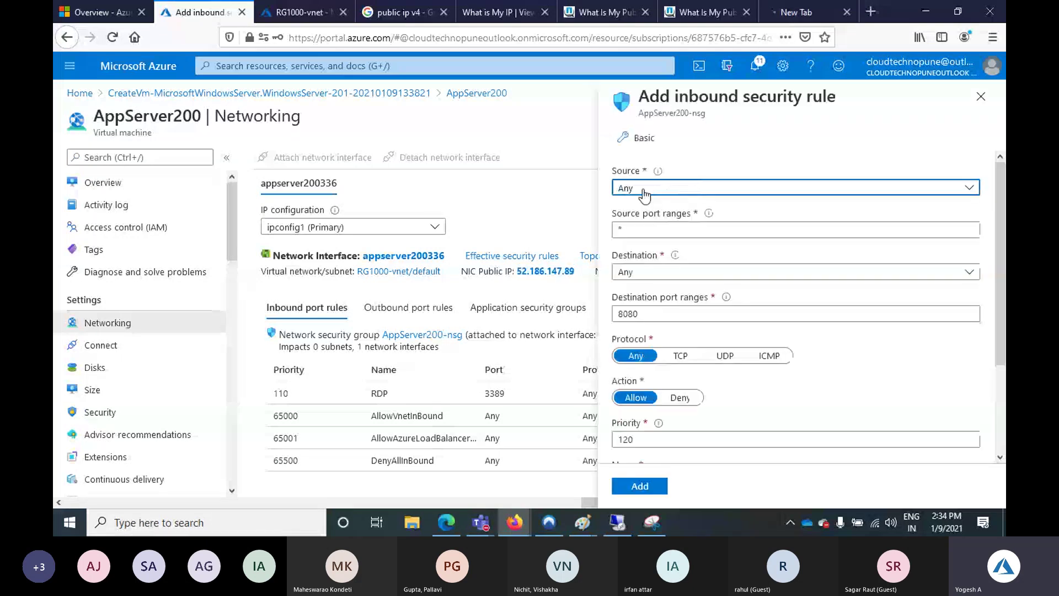
pyautogui.click(654, 313)
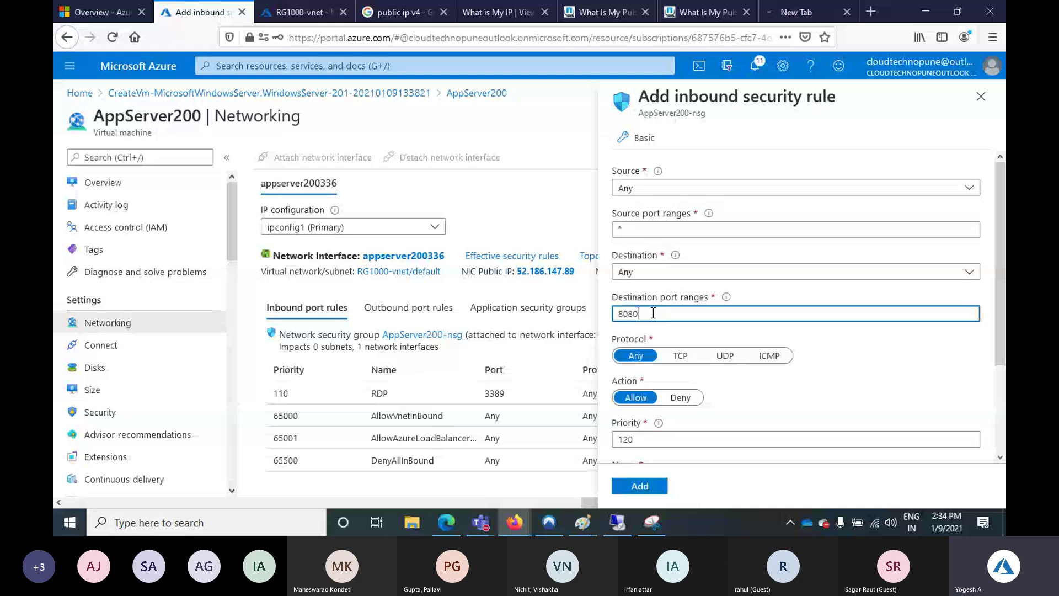
pyautogui.scroll(-3, 653, 314)
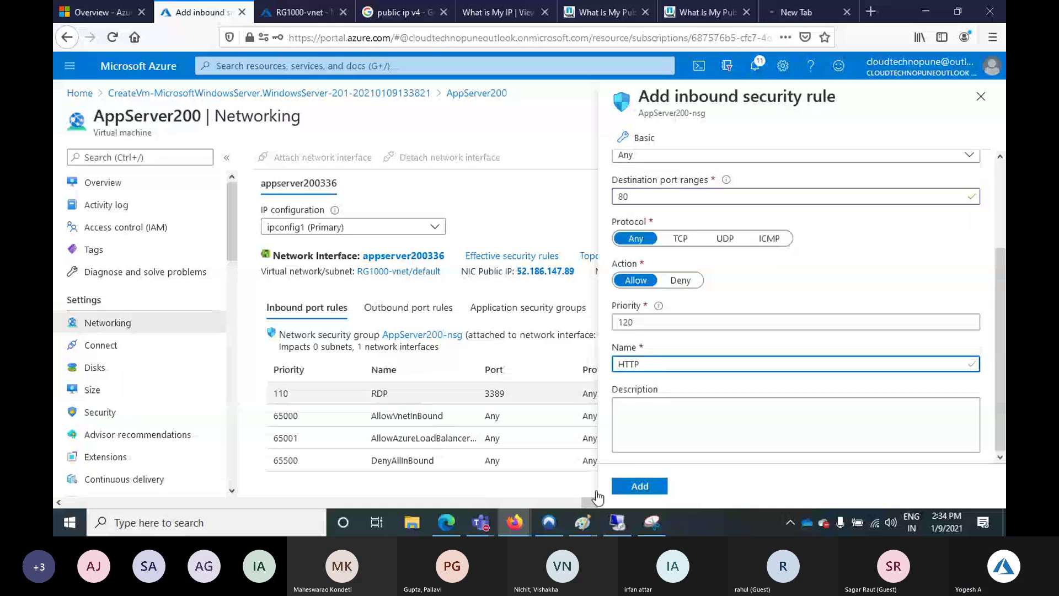
pyautogui.click(640, 486)
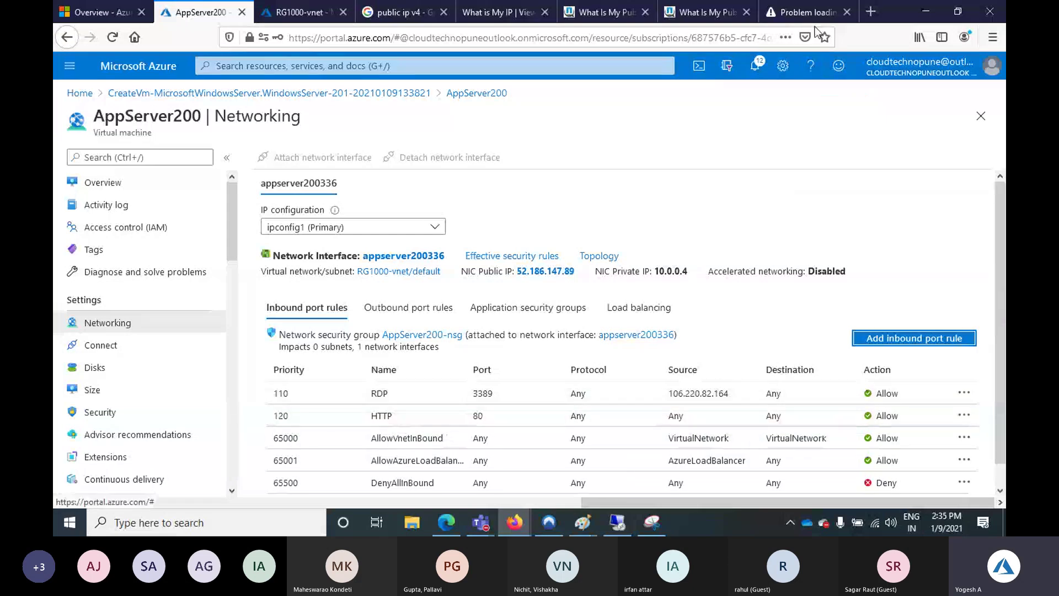
pyautogui.click(807, 12)
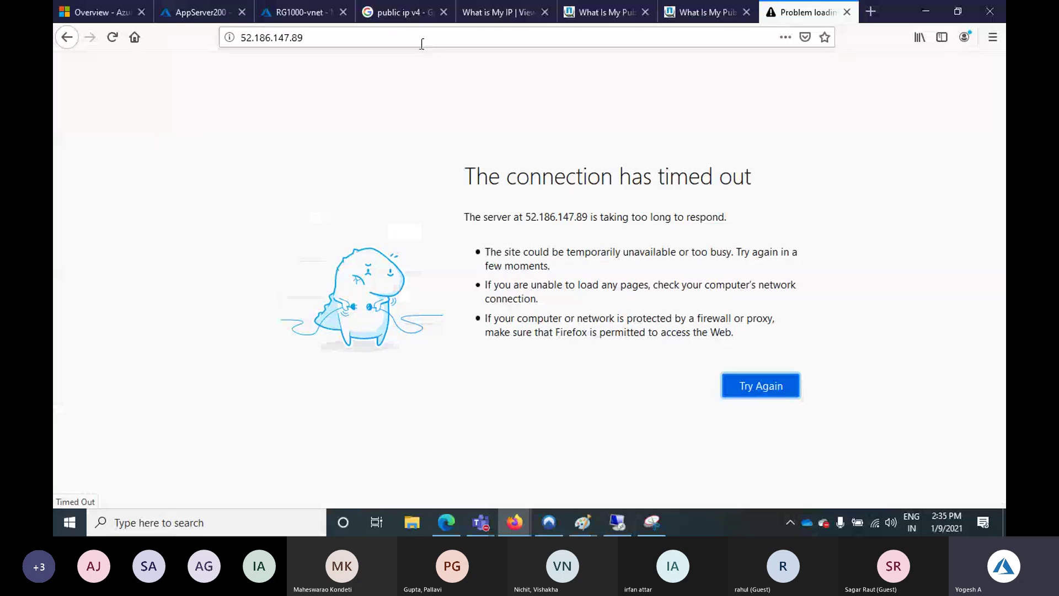
# Reload 52.186.147.89 so the IIS Windows Server welcome page appears
pyautogui.click(429, 37)
pyautogui.press('Return')
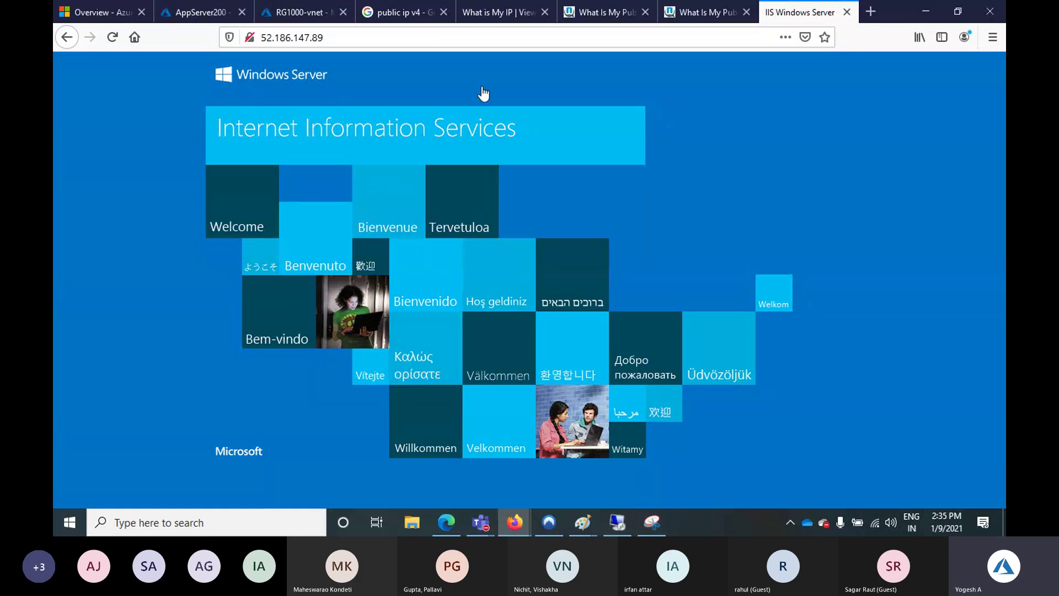
# On Local Server, set IE Enhanced Security Configuration Off for administrators and users, then launch Internet Explorer
pyautogui.moveTo(621, 524)
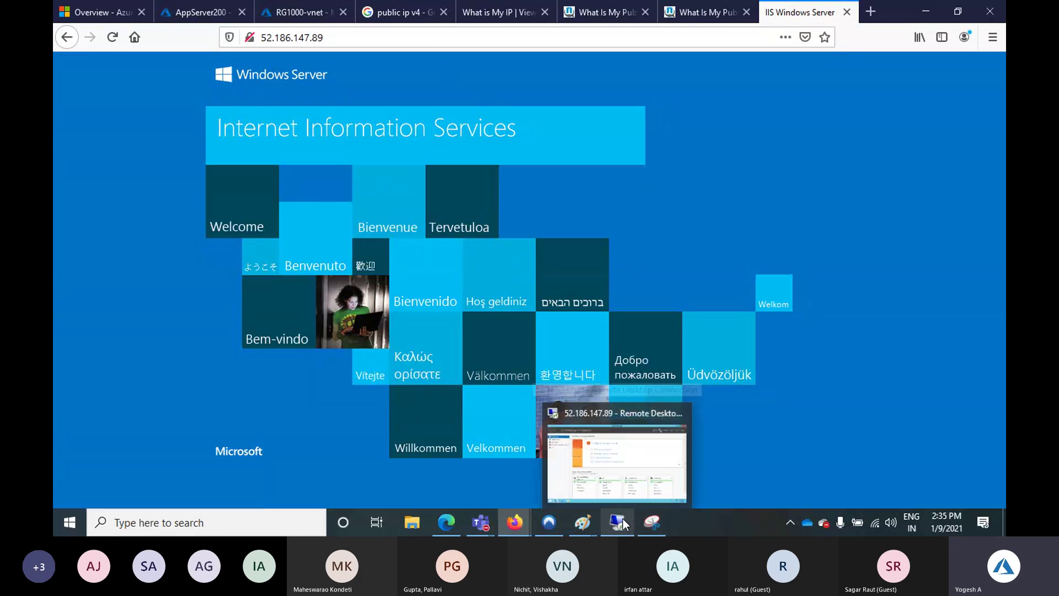
pyautogui.click(613, 447)
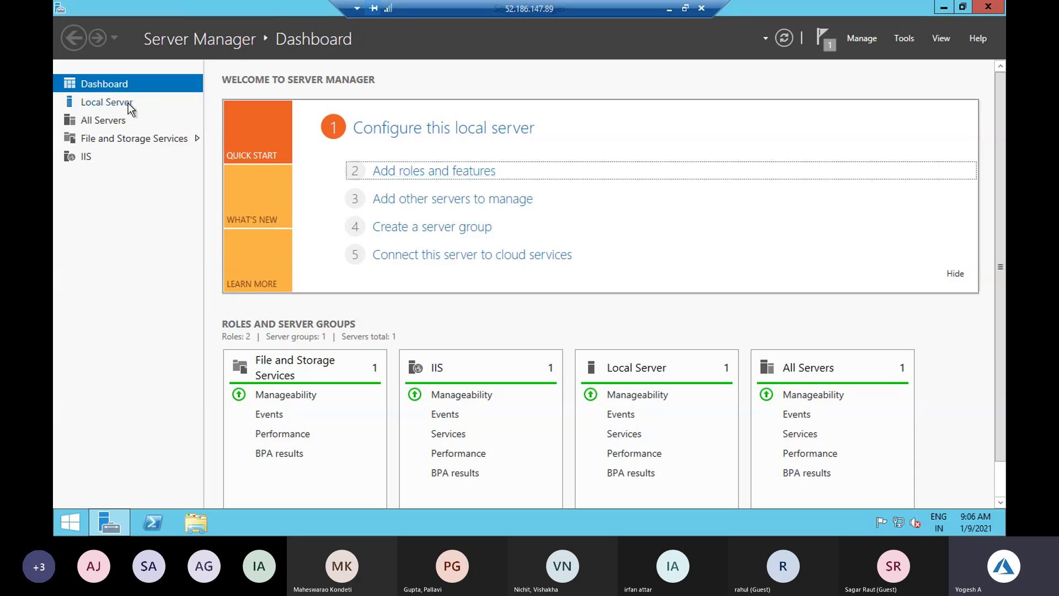
pyautogui.click(130, 105)
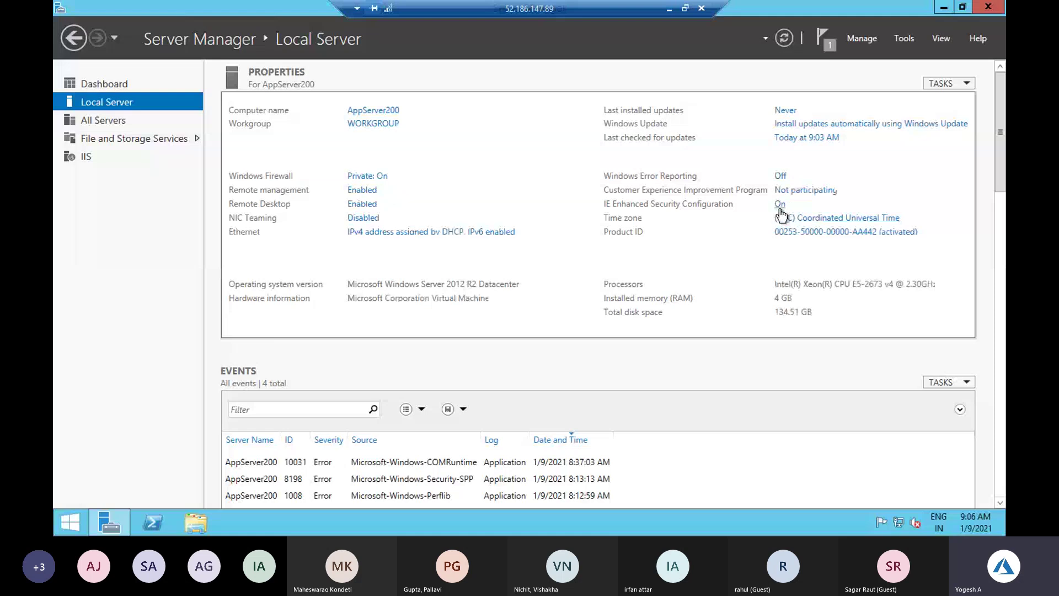
pyautogui.click(780, 206)
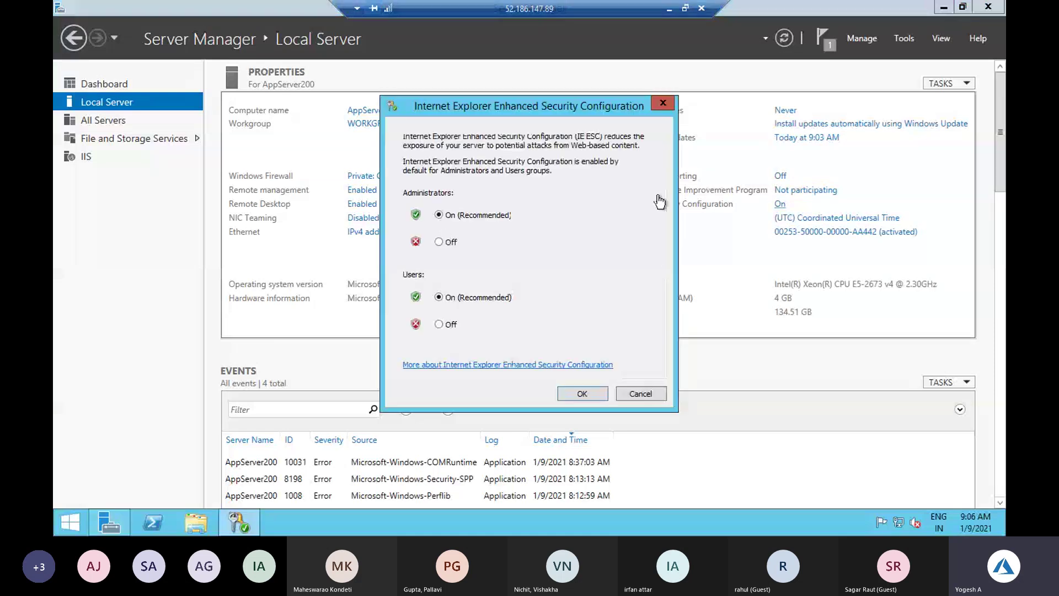
pyautogui.click(445, 240)
pyautogui.click(440, 324)
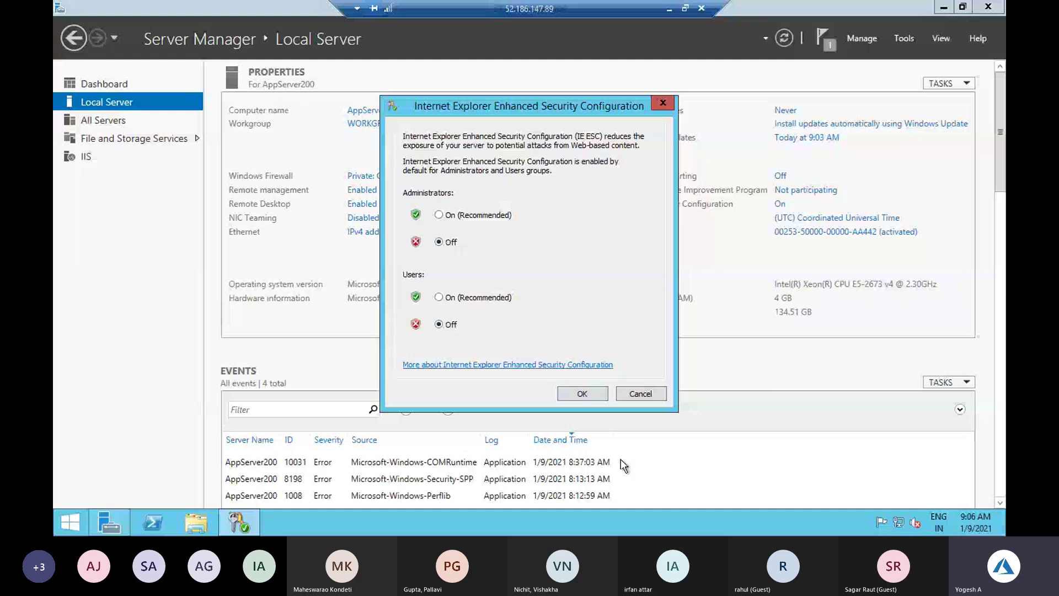
pyautogui.click(592, 392)
pyautogui.press('super')
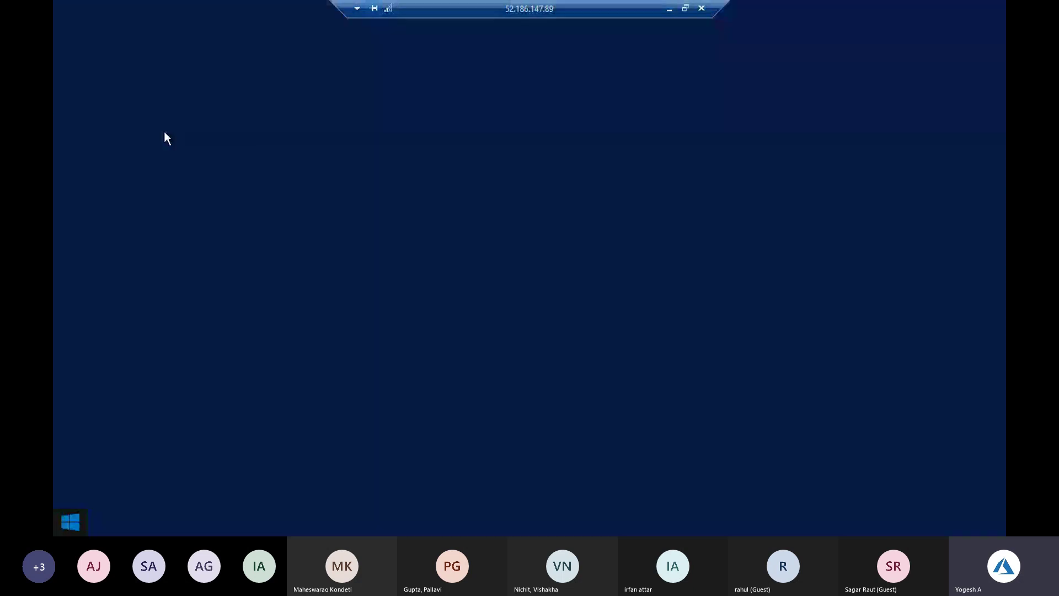
pyautogui.press('super')
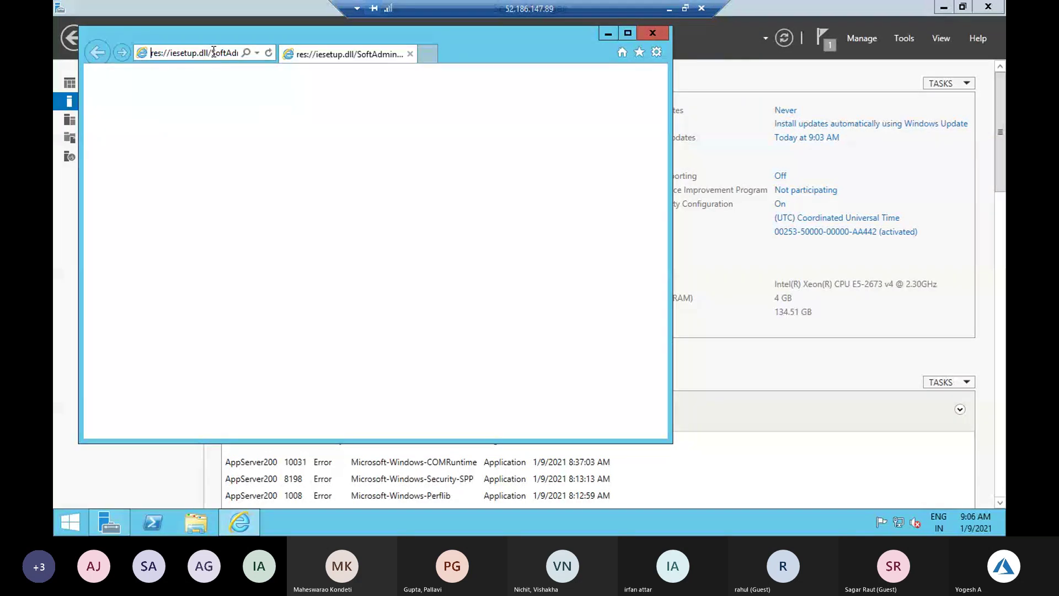
# Open google in Internet Explorer and choose 'Don't use recommended settings' in the IE 11 setup prompt
pyautogui.click(214, 51)
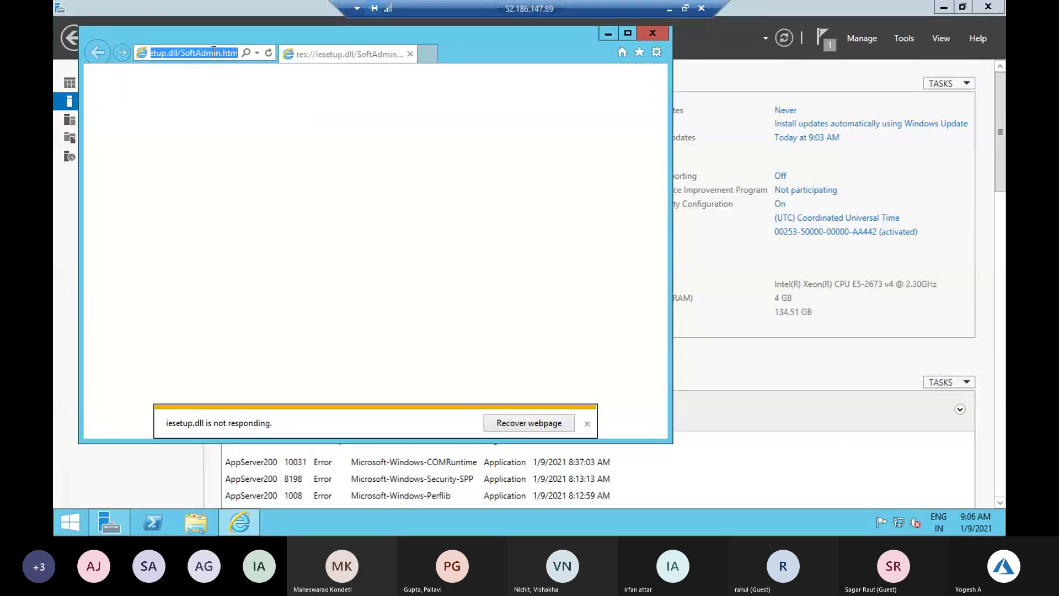
pyautogui.write('googl')
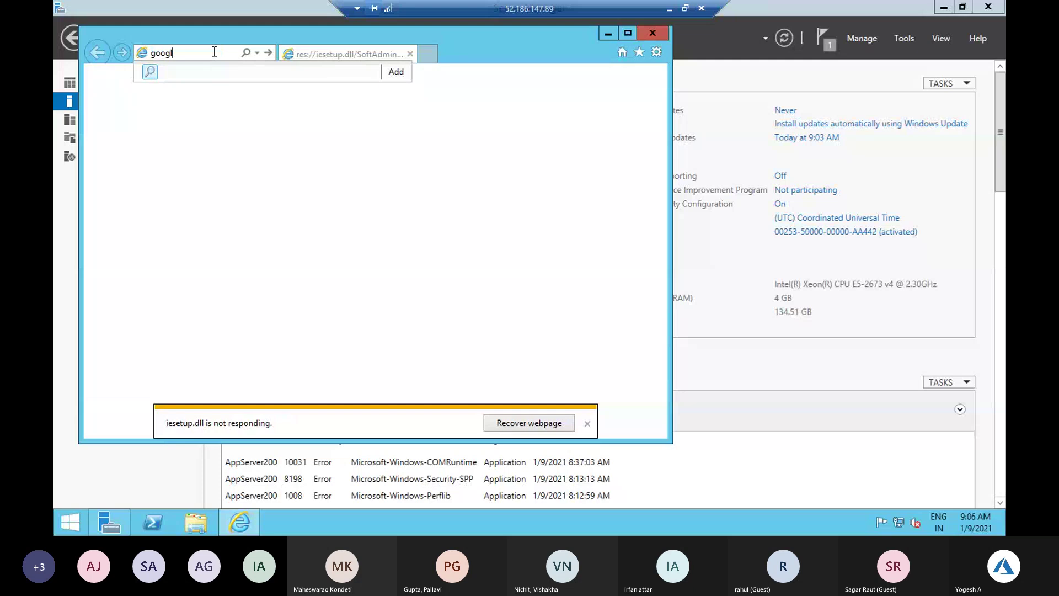
pyautogui.write('we')
pyautogui.hotkey('ctrl', 'a')
pyautogui.press('BackSpace')
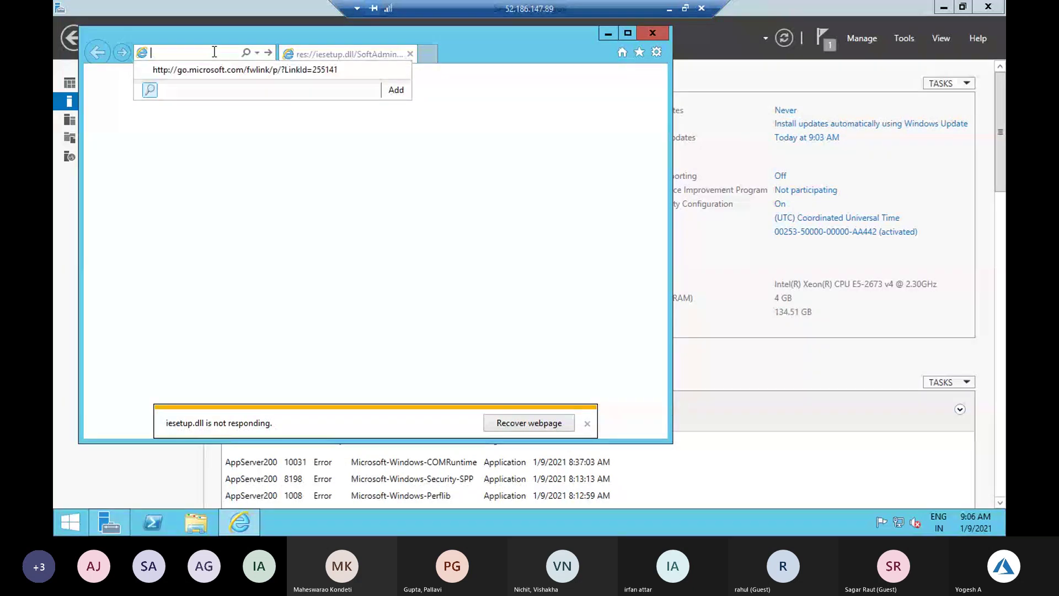
pyautogui.write('google')
pyautogui.hotkey('ctrl', 'Return')
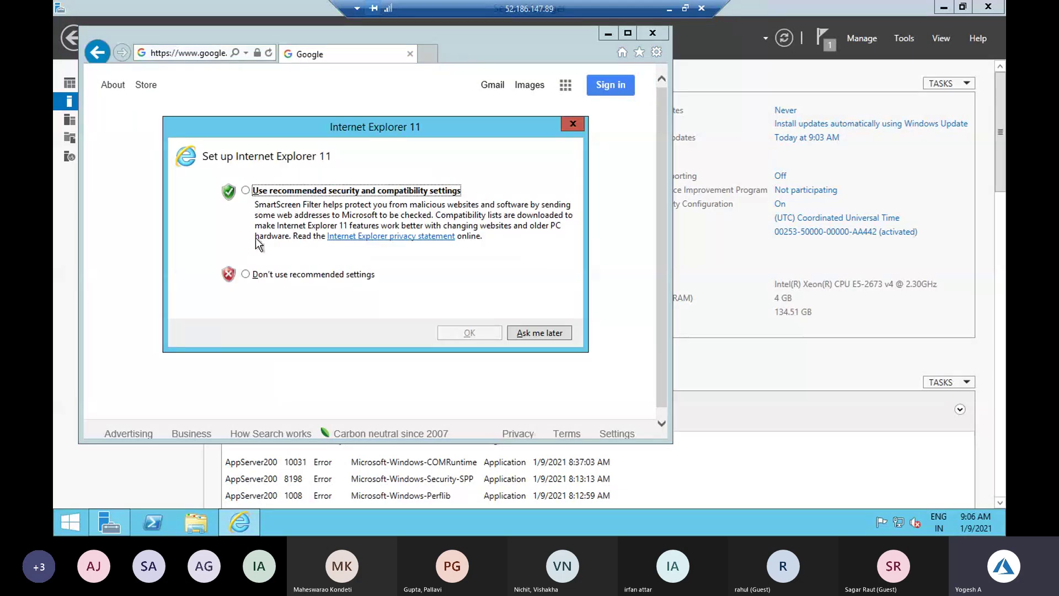
pyautogui.click(257, 278)
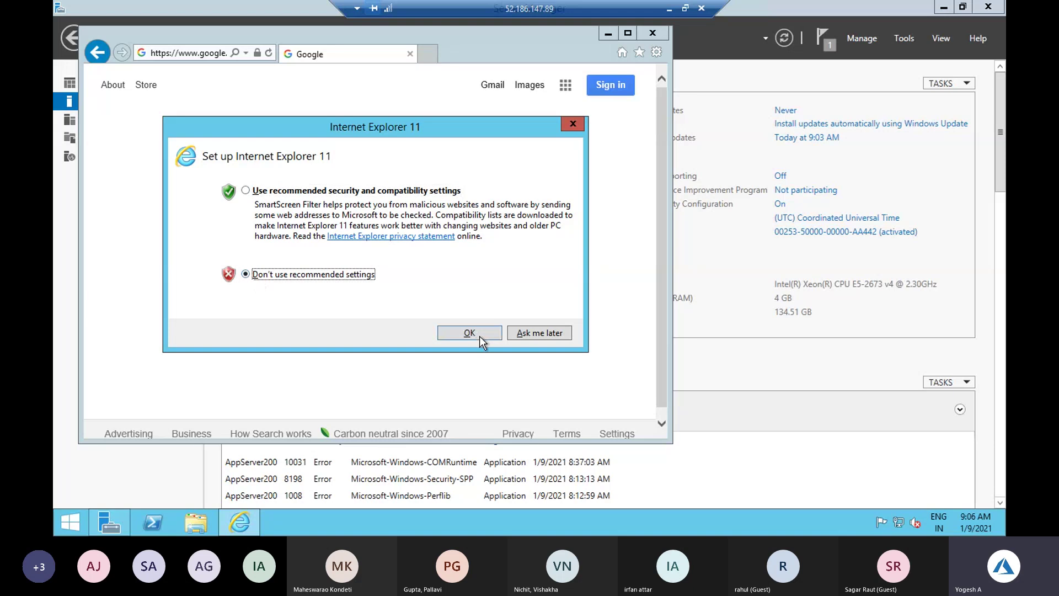
pyautogui.click(479, 336)
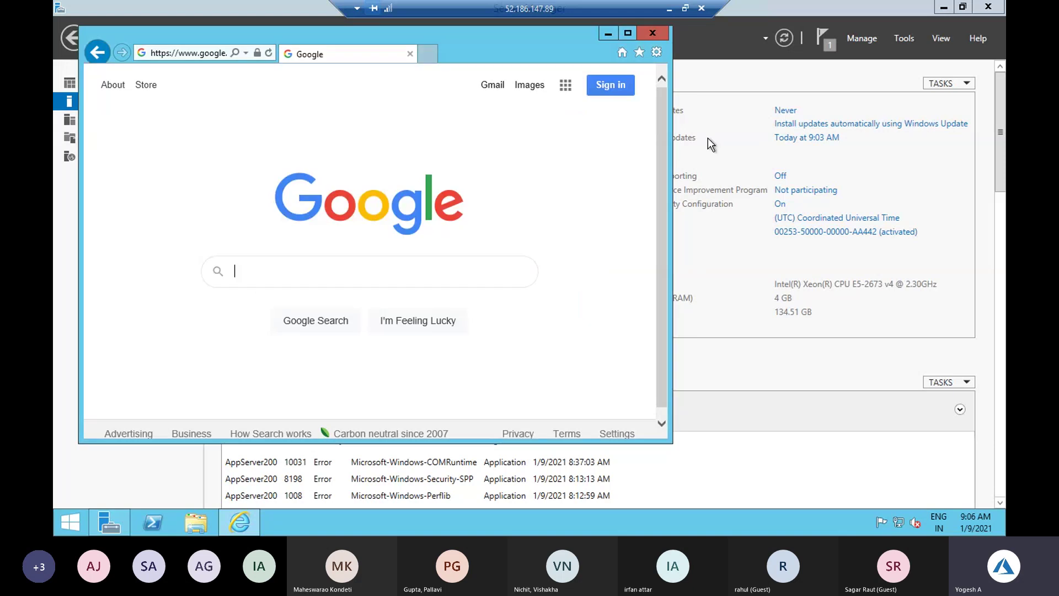
# Back on AppServer200's networking page, start a new outbound rule with source Any and an Internet service-tag destination
pyautogui.click(668, 11)
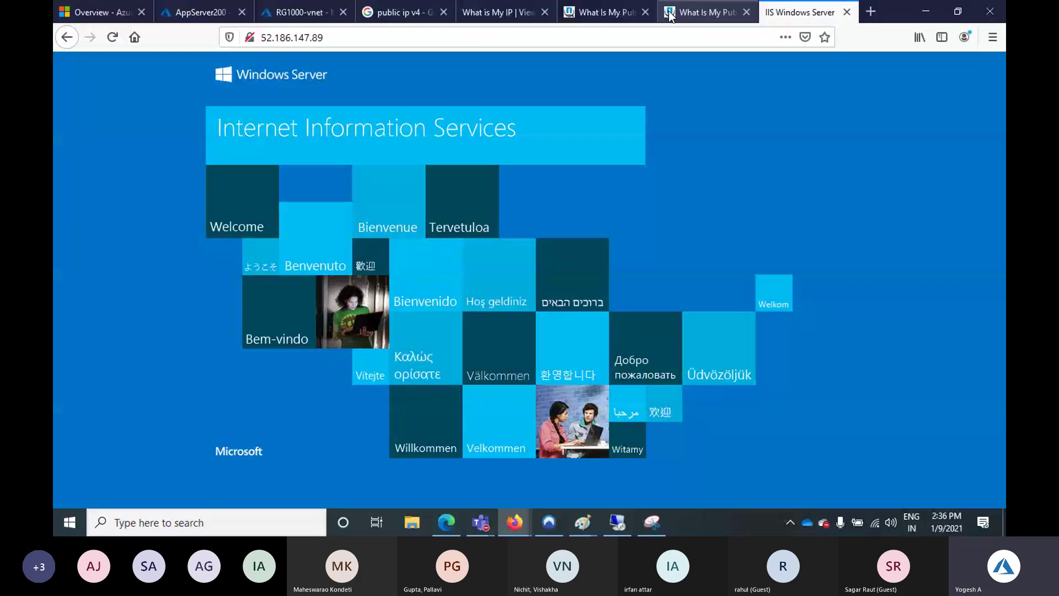
pyautogui.click(198, 13)
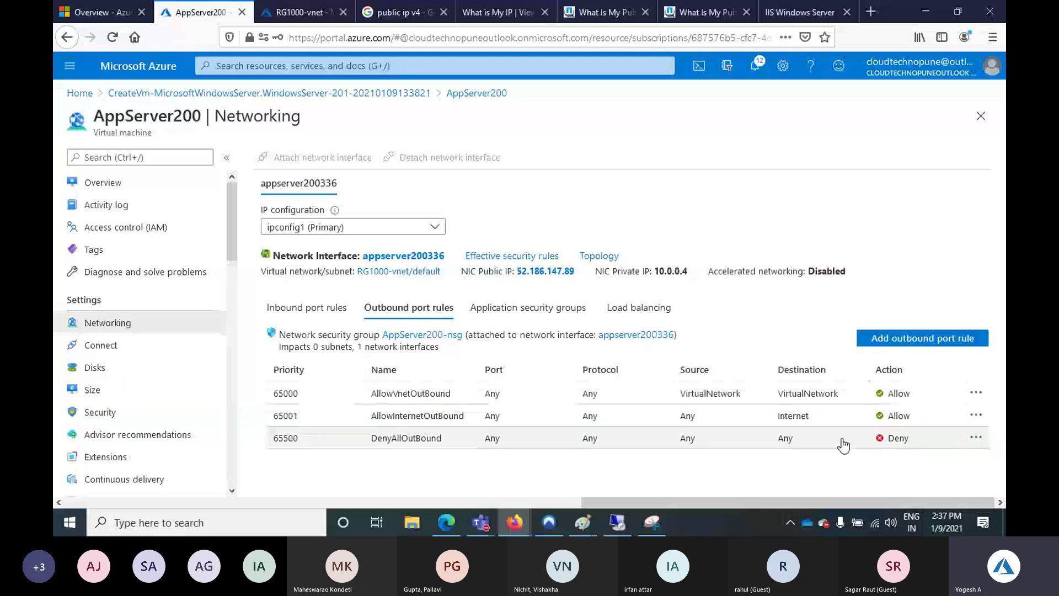
pyautogui.click(883, 339)
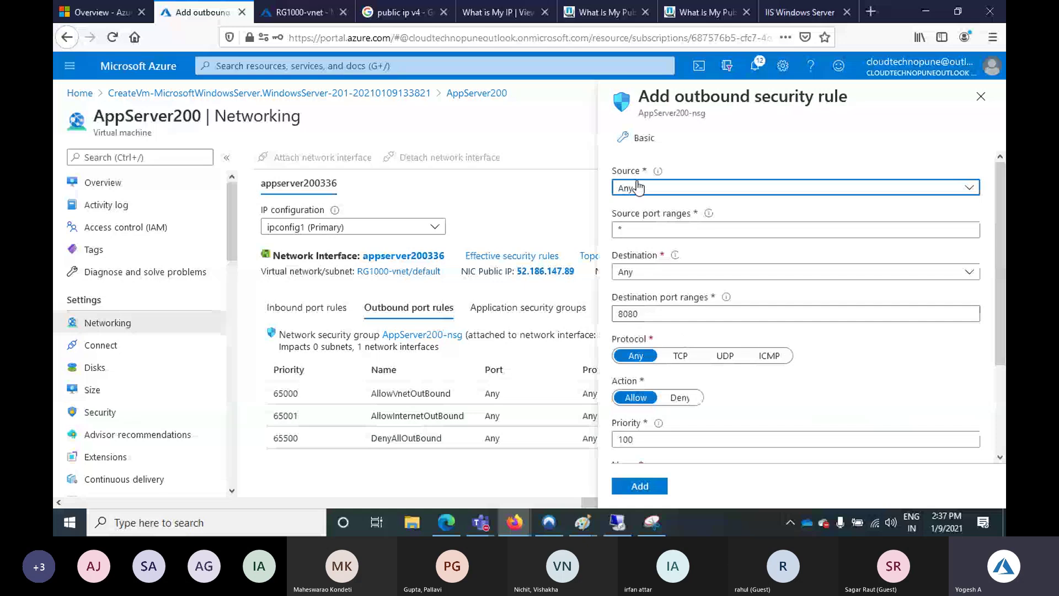
pyautogui.click(638, 188)
pyautogui.click(639, 209)
pyautogui.click(654, 273)
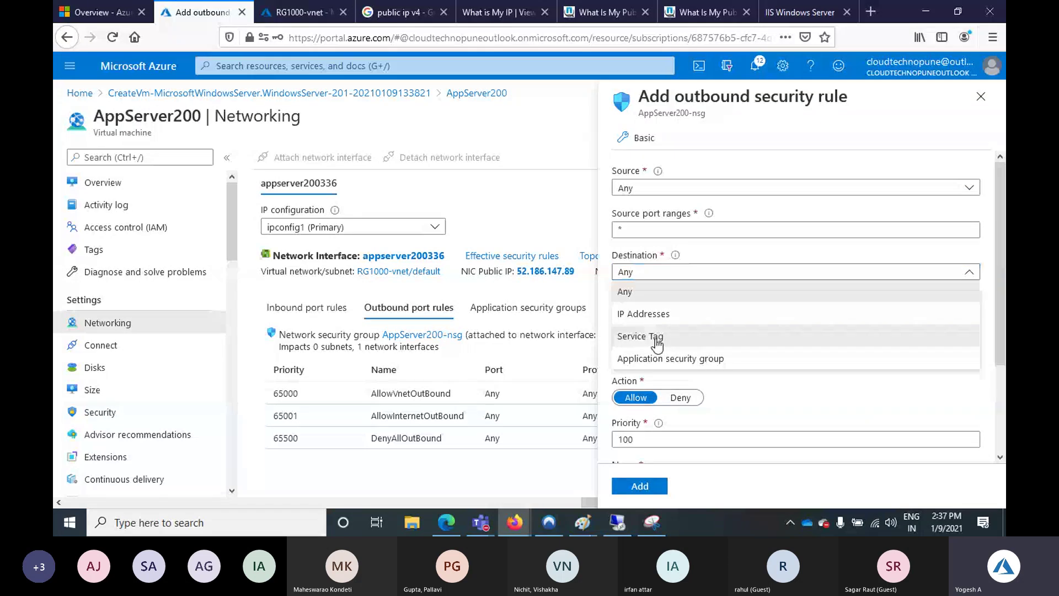
pyautogui.click(657, 339)
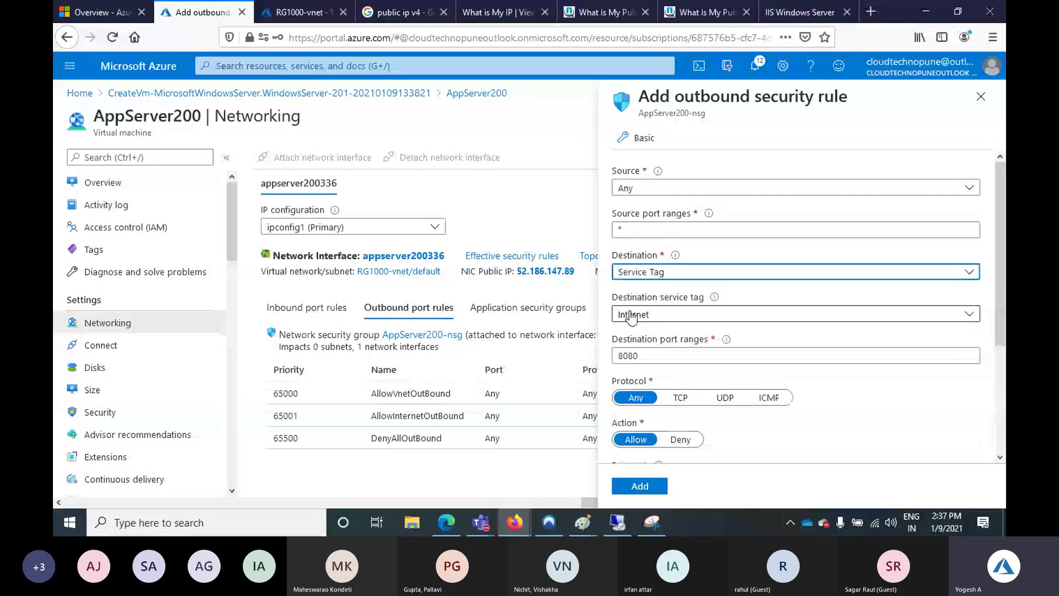
# Set port range *, action Deny, priority 100 and name Internet-Deny, then add the rule
pyautogui.press('Tab')
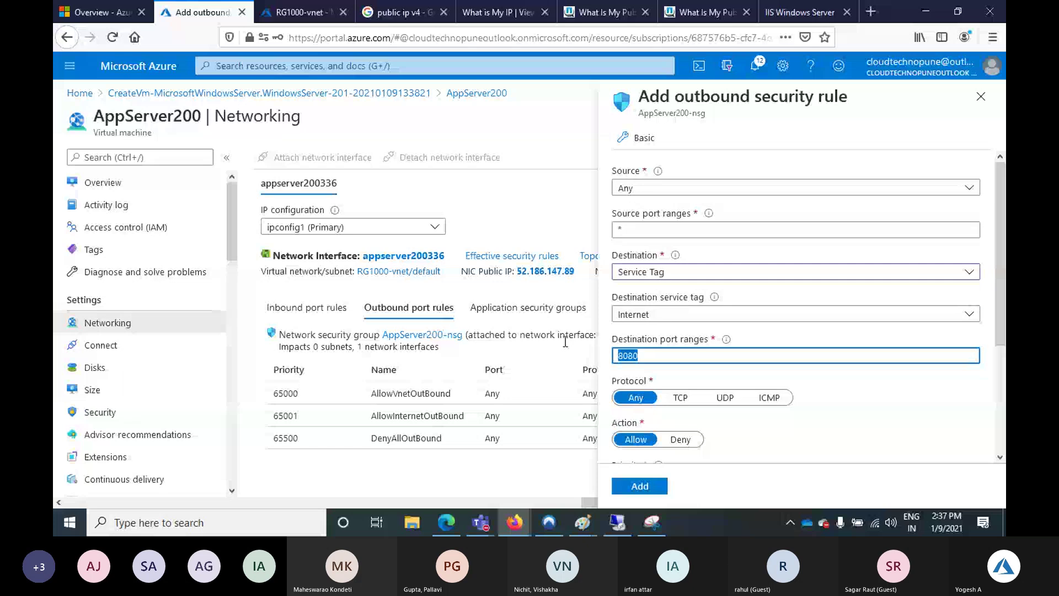
pyautogui.write('*')
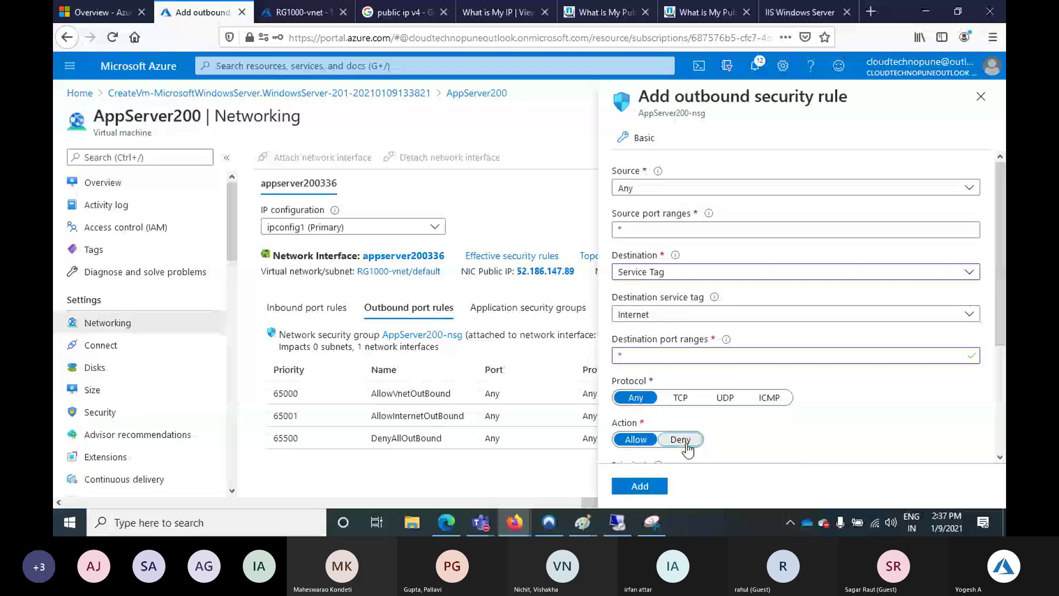
pyautogui.click(681, 440)
pyautogui.scroll(-1, 807, 424)
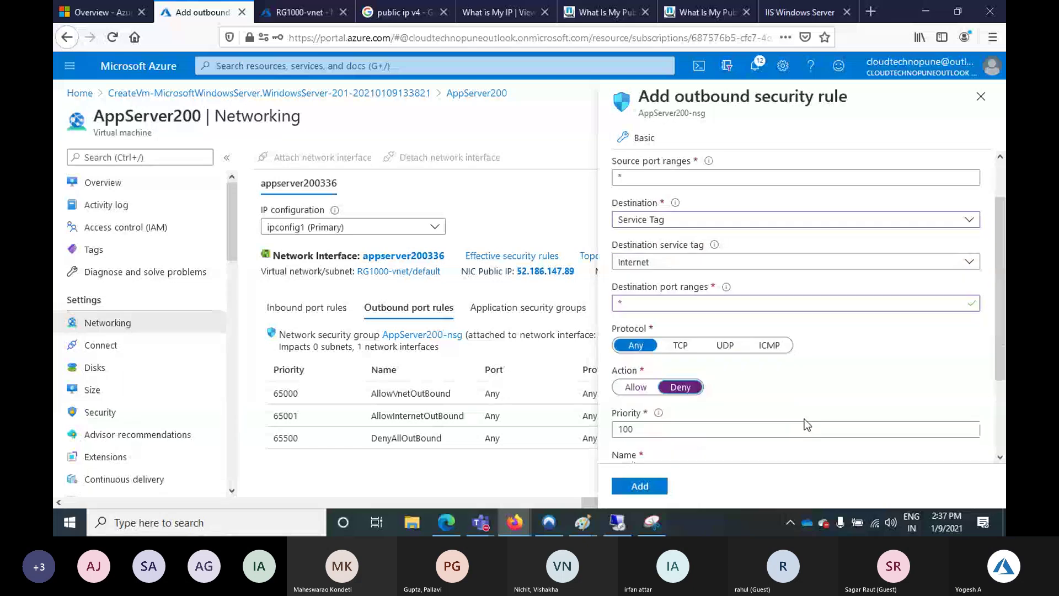
pyautogui.press('Tab')
pyautogui.press('Tab')
pyautogui.press('BackSpace')
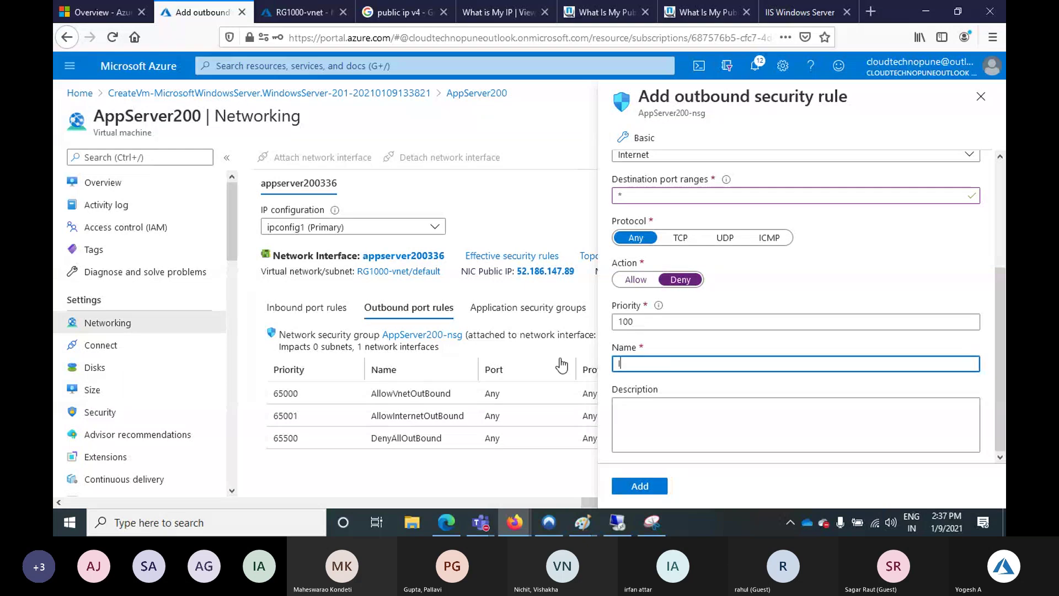
pyautogui.write('Internet')
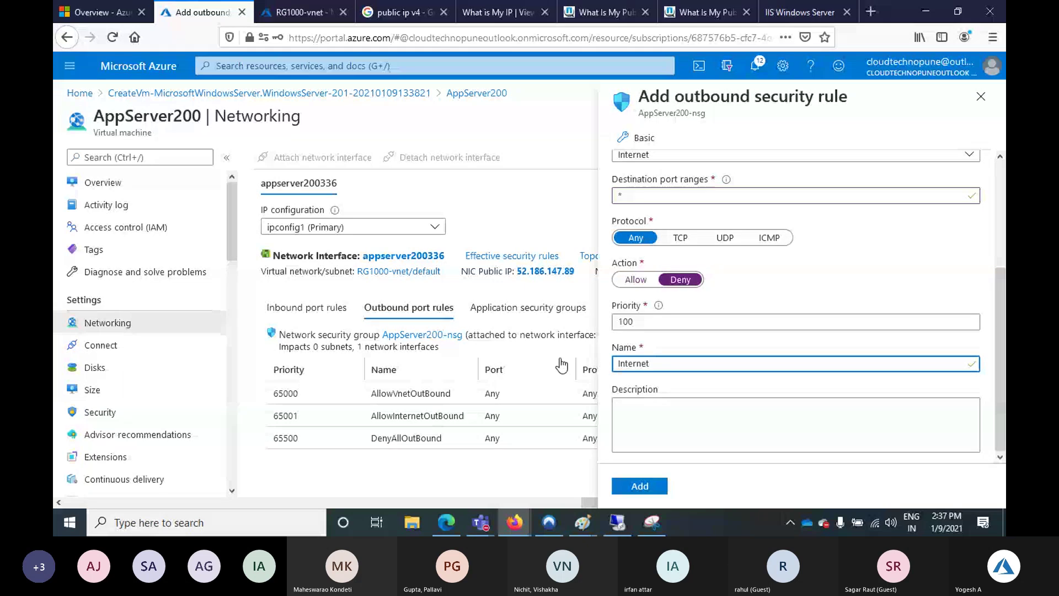
pyautogui.write('-Deny')
pyautogui.click(659, 488)
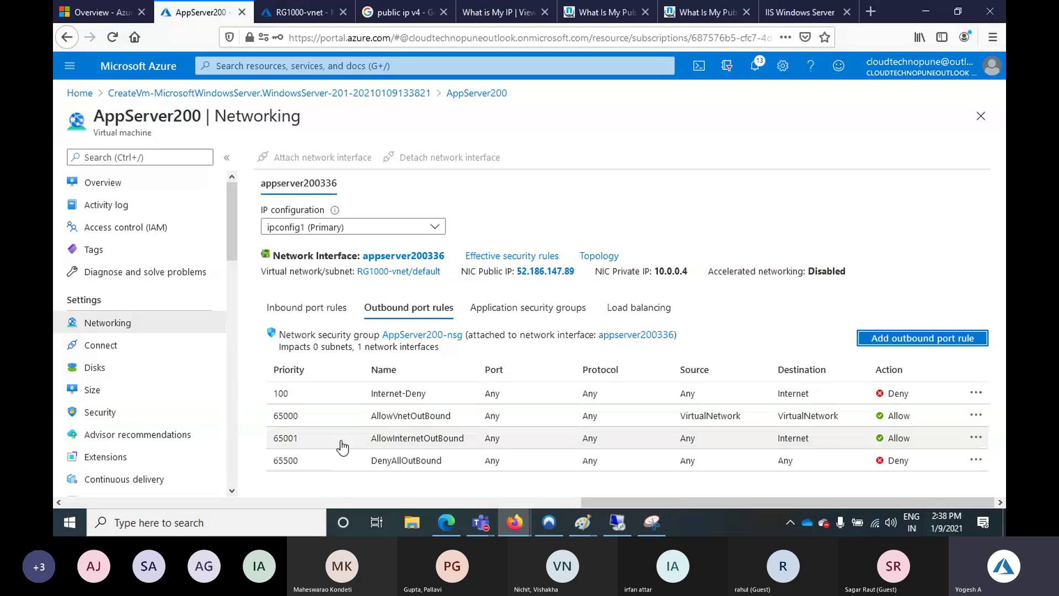
# Check the outbound rules list, open the Internet-Deny rule's details, then return to the remote desktop session
pyautogui.moveTo(371, 439); pyautogui.dragTo(442, 451)
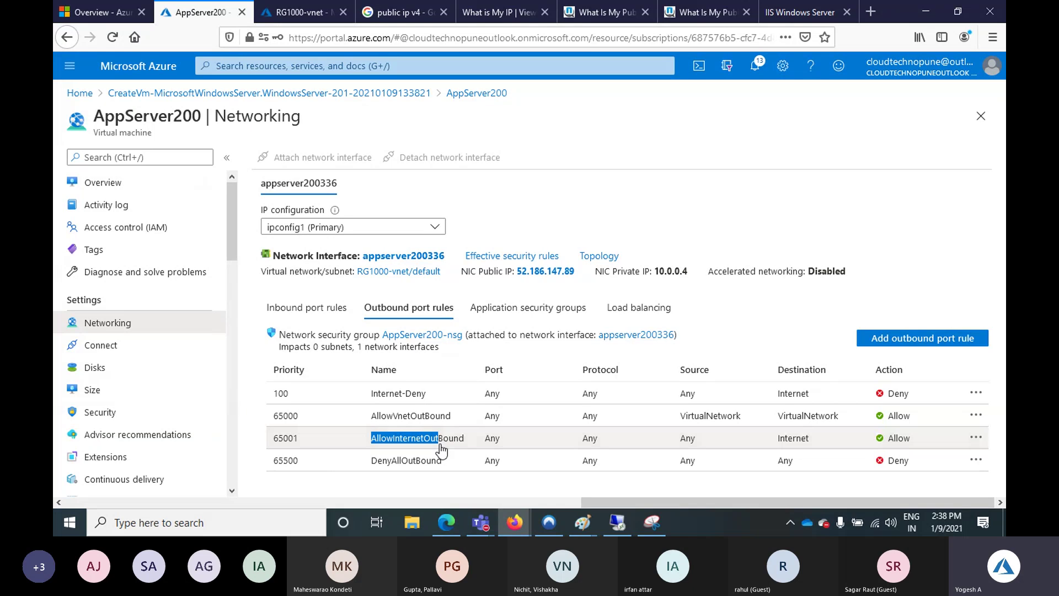
pyautogui.click(902, 439)
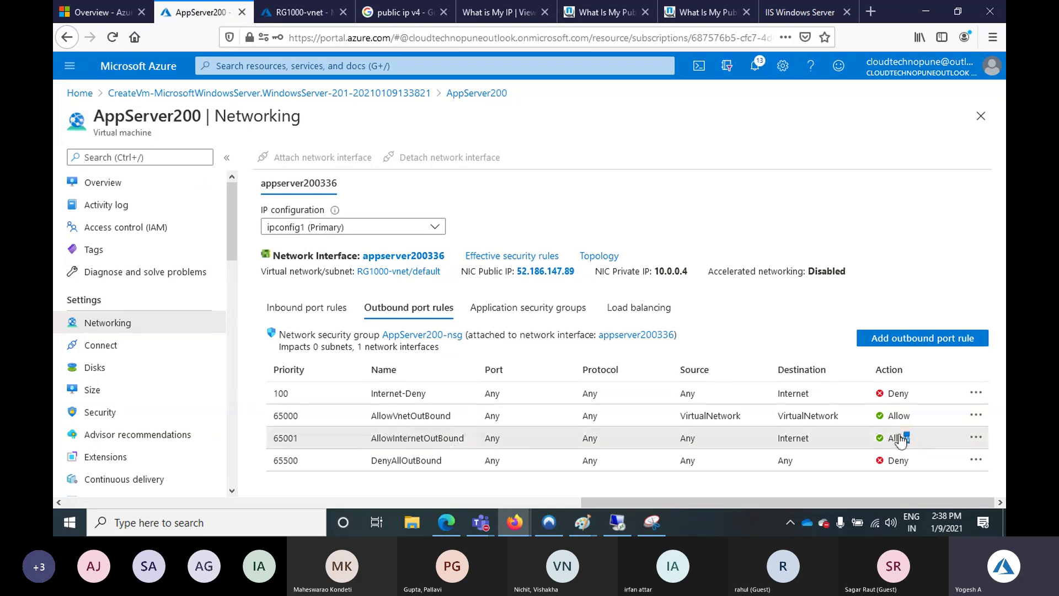
pyautogui.click(877, 396)
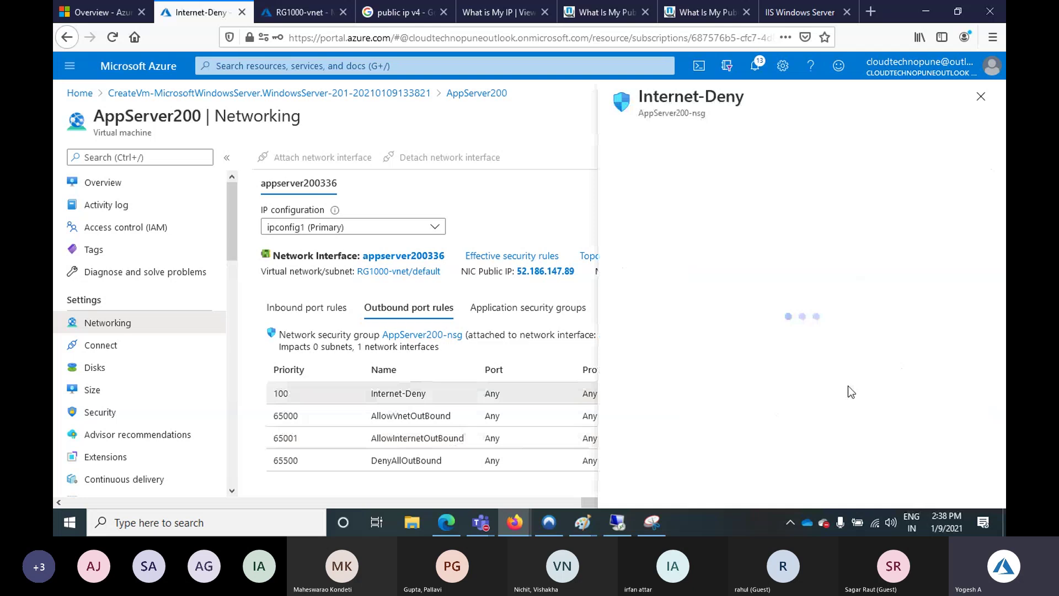
pyautogui.click(593, 511)
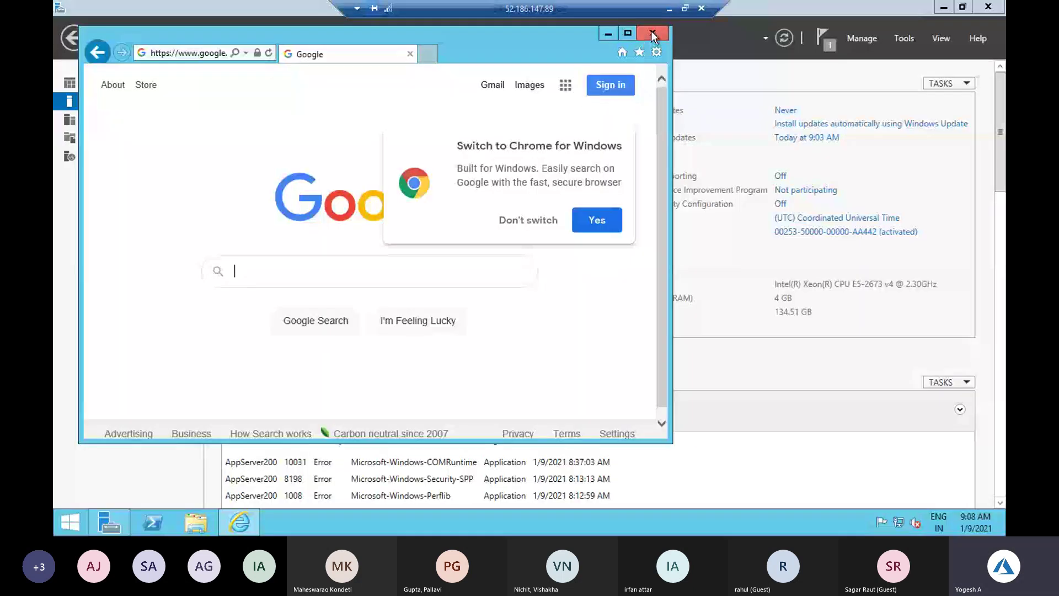
# Relaunch Internet Explorer on the remote server and load google.com
pyautogui.click(651, 31)
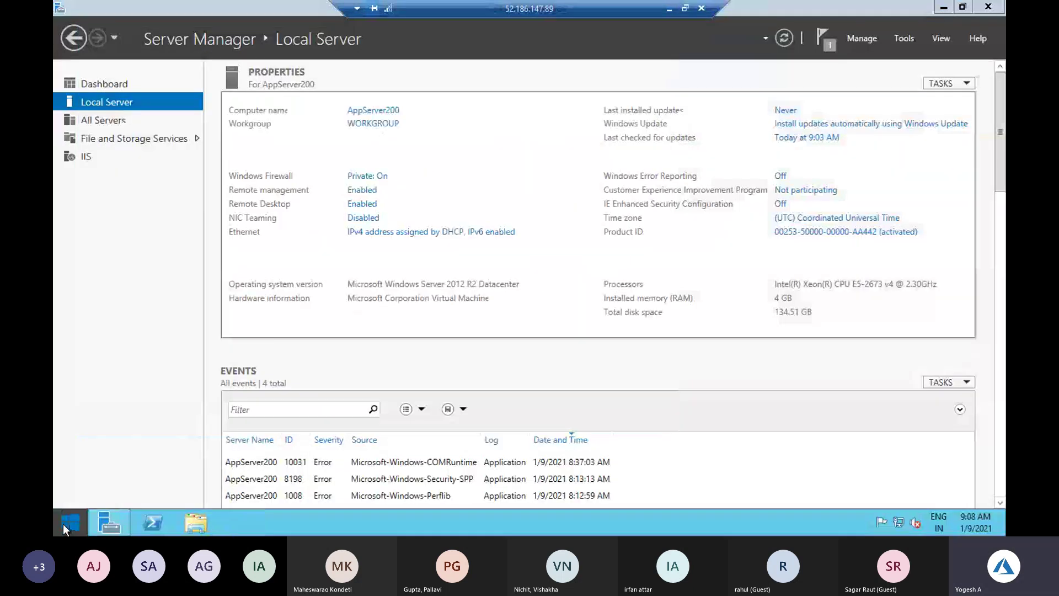
pyautogui.click(63, 525)
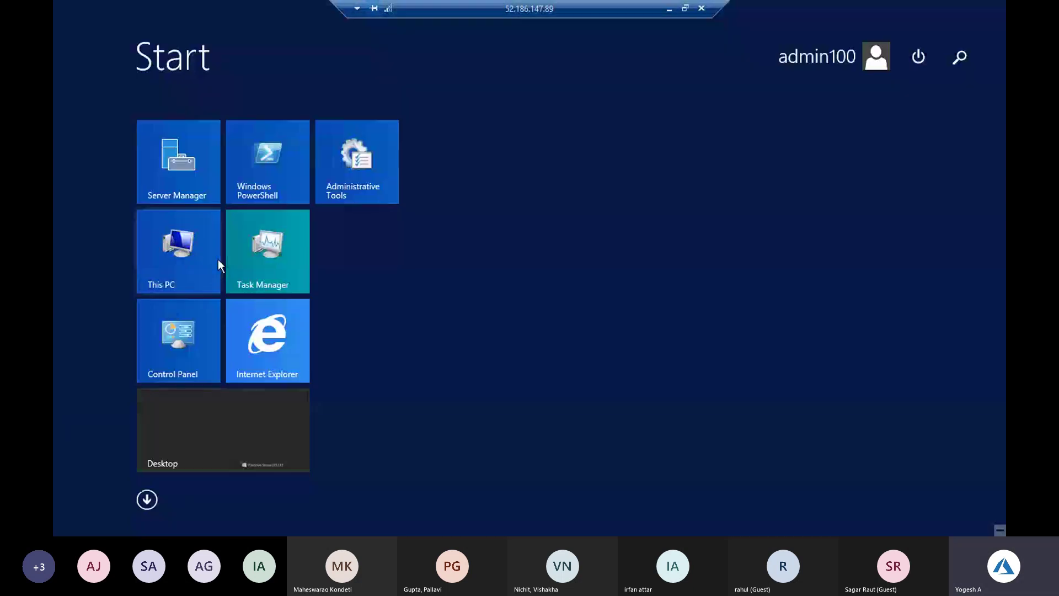
pyautogui.click(246, 317)
pyautogui.click(219, 51)
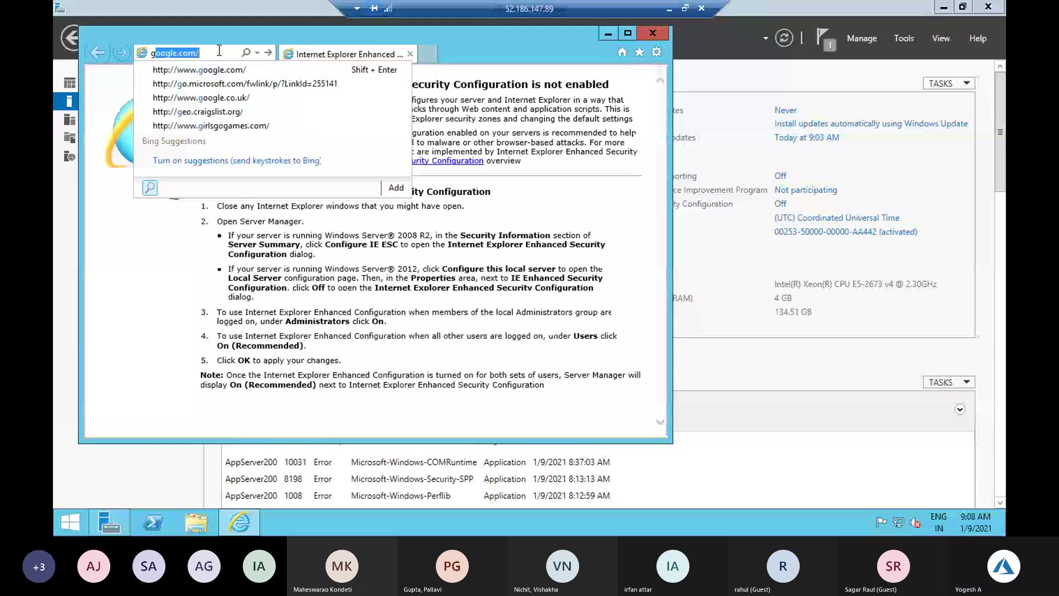
pyautogui.write('go')
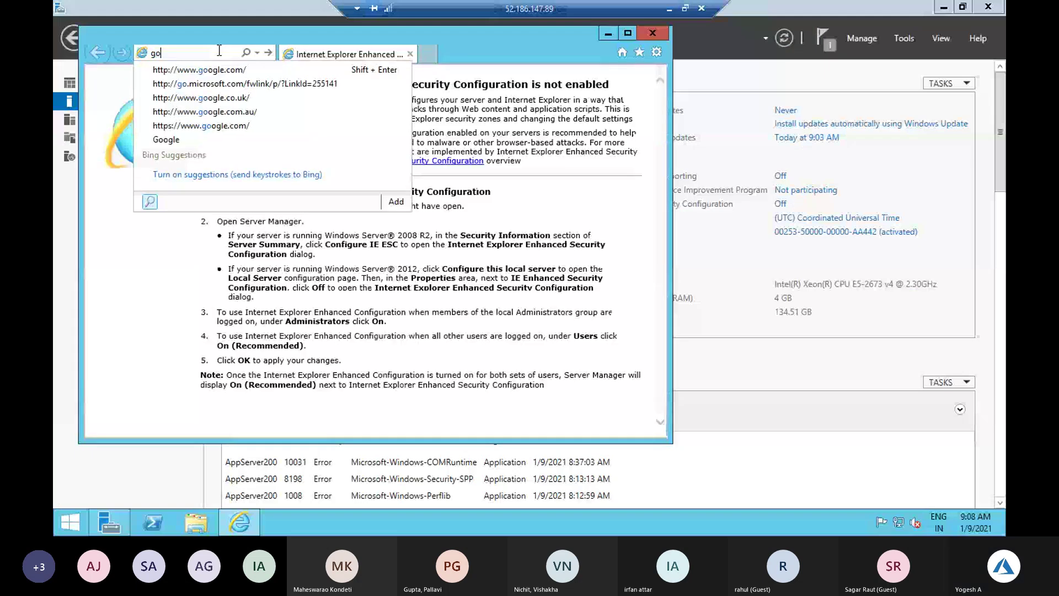
pyautogui.write('ogle.com/')
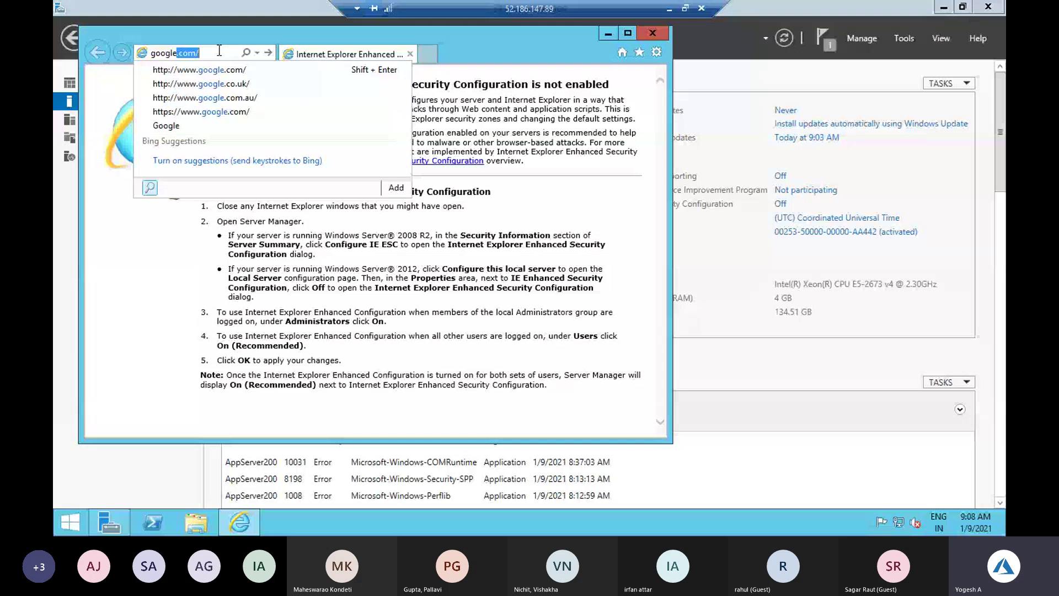
pyautogui.press('Return')
# Open a second tab and try loading google.com again
pyautogui.click(420, 52)
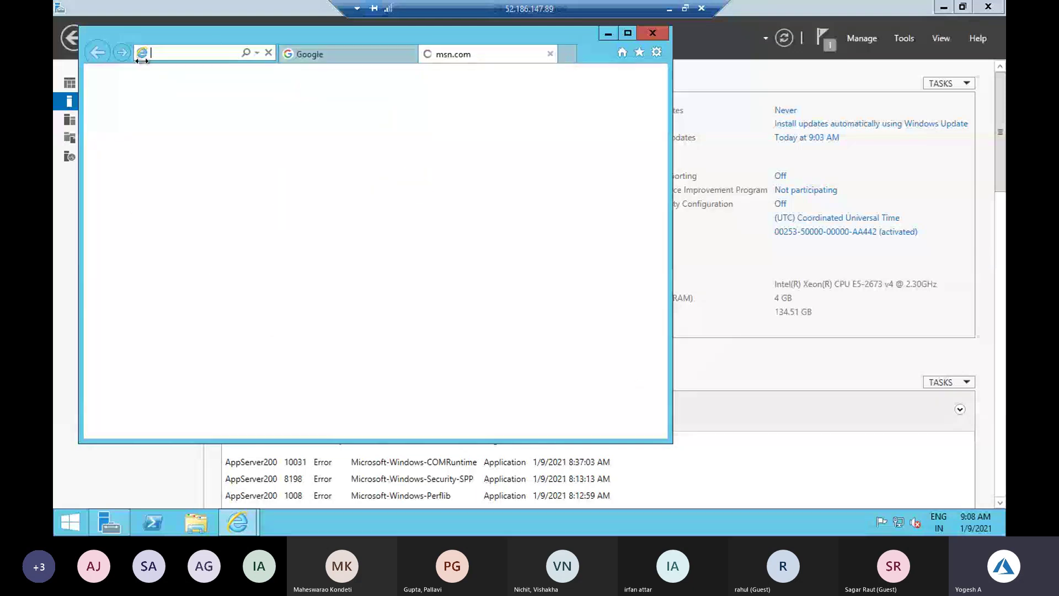
pyautogui.write('google.com/')
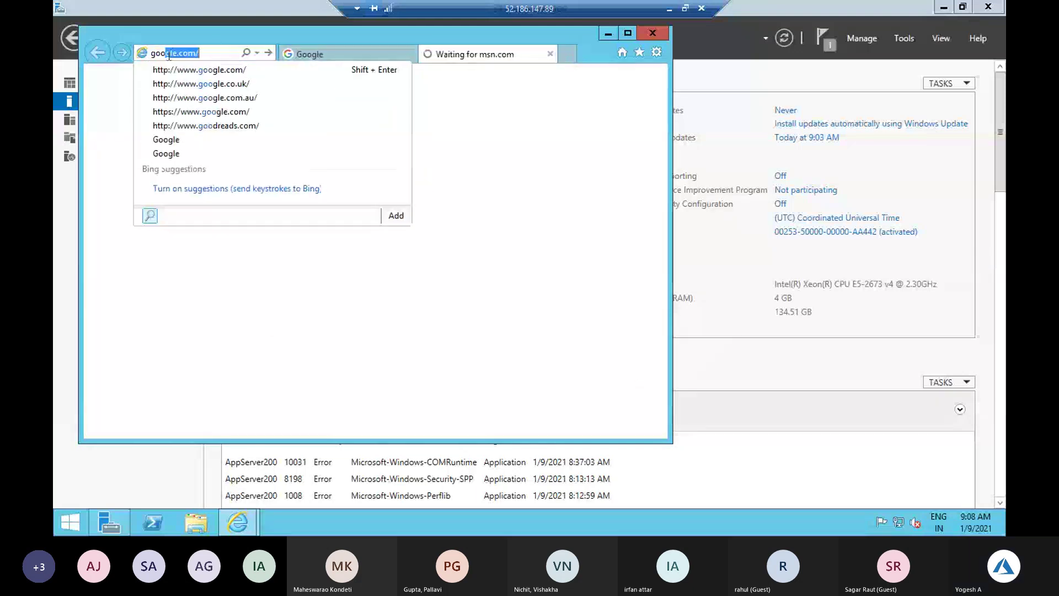
pyautogui.press('Return')
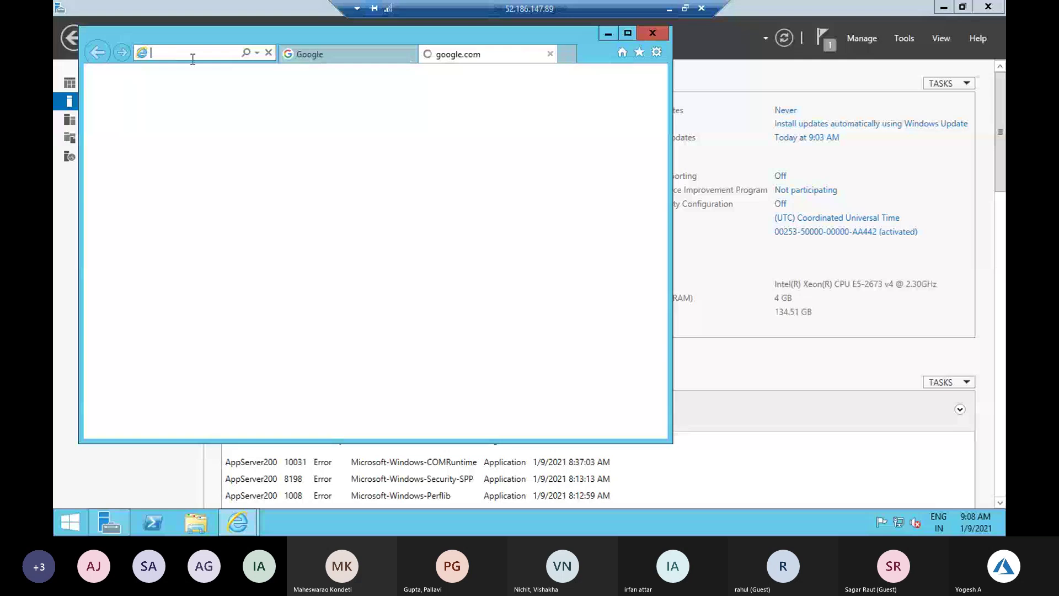
# Close the first Google tab, leaving the google.com tab failing with 'This page can't be displayed'
pyautogui.click(411, 53)
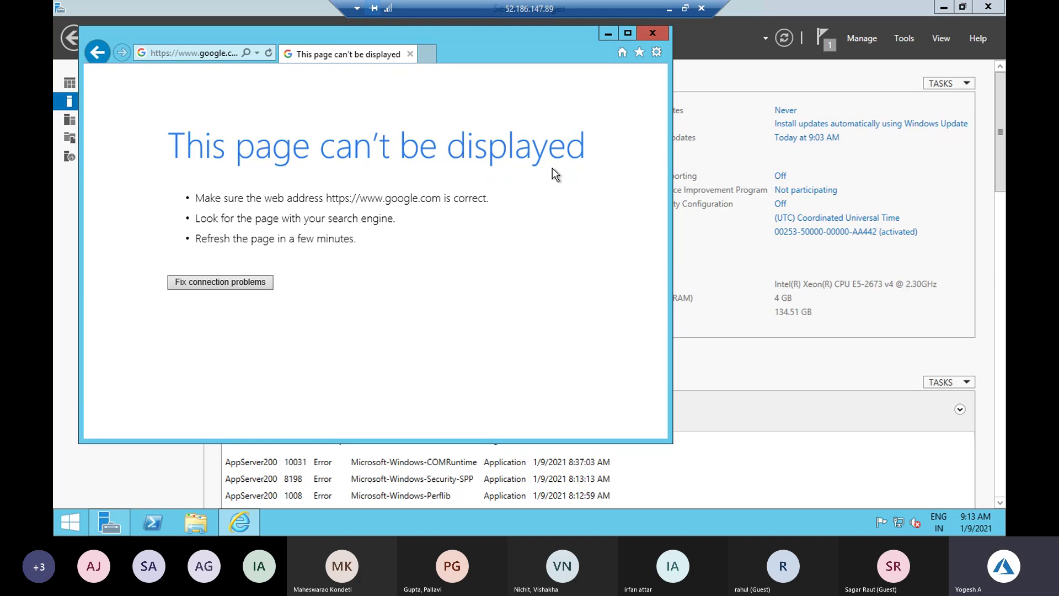
# Minimize the browser and remote session to return to AppServer200's outbound rules in the Azure portal
pyautogui.click(608, 35)
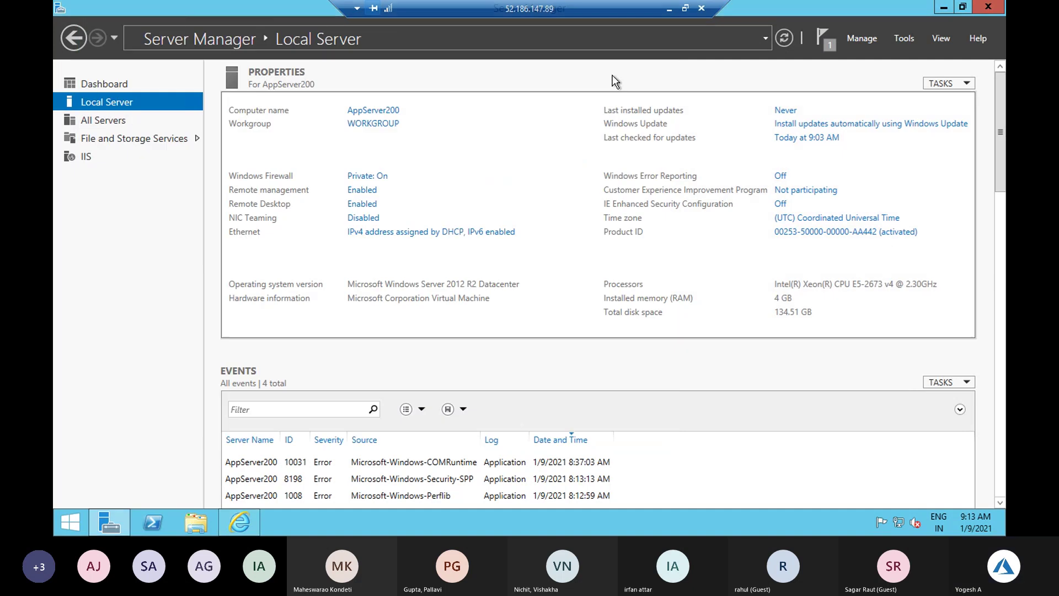
pyautogui.click(669, 11)
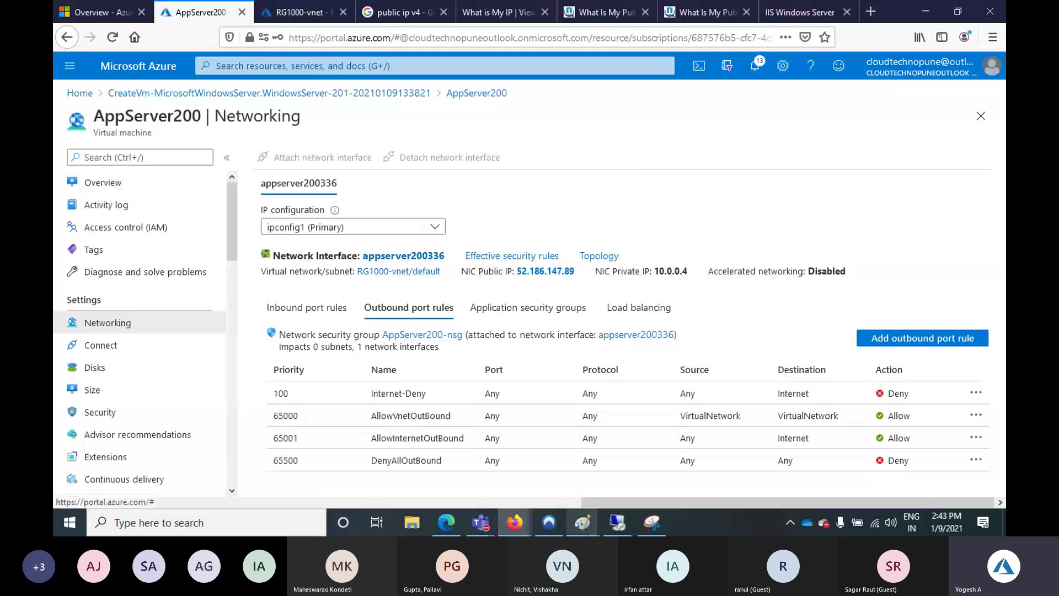
# Wipe the entire load balancer diagram from the Paint canvas
pyautogui.moveTo(582, 523)
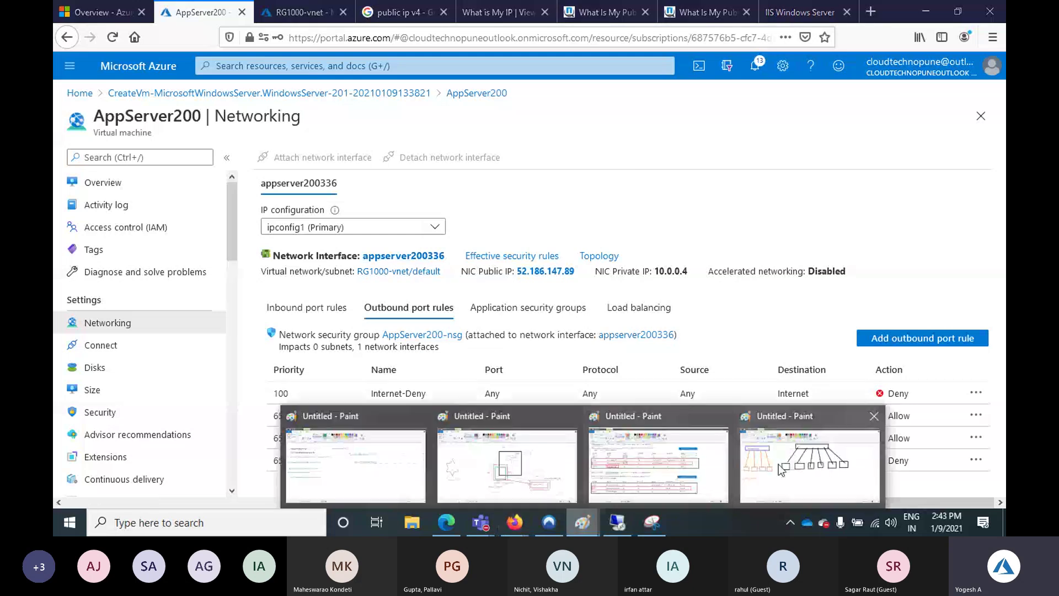
pyautogui.click(789, 471)
pyautogui.click(603, 354)
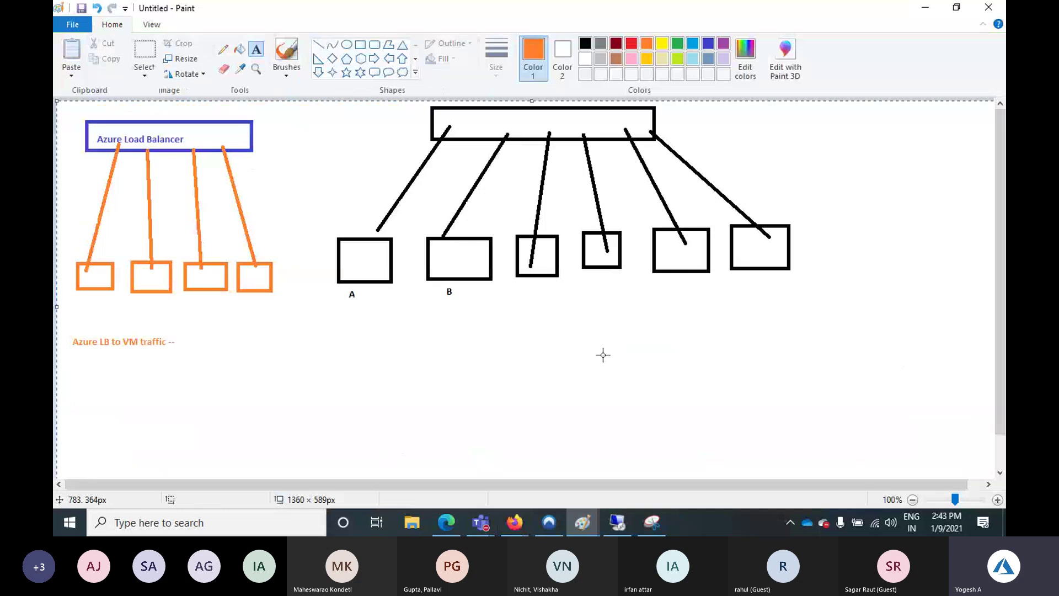
pyautogui.hotkey('ctrl', 'a')
pyautogui.press('Delete')
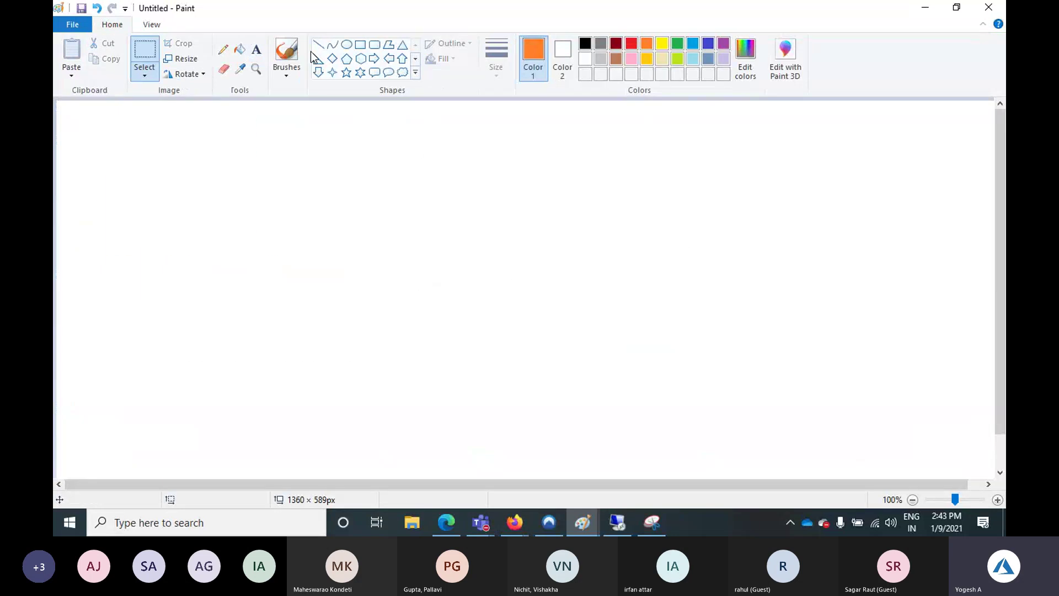
# Paste the two NSG lines from the notes window onto the blank canvas and draw an orange rectangle below
pyautogui.click(589, 521)
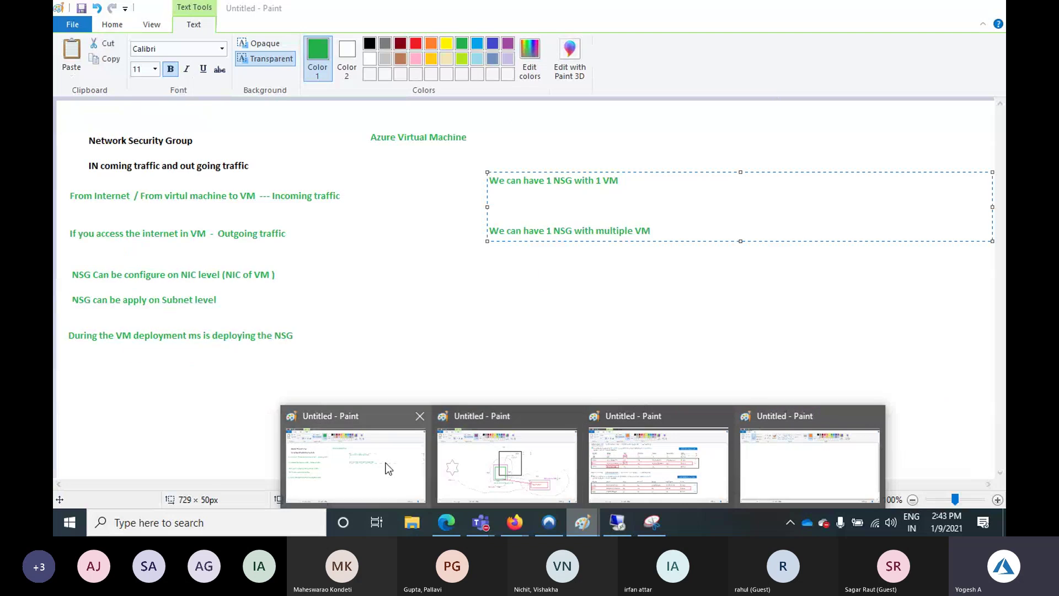
pyautogui.click(402, 475)
pyautogui.moveTo(654, 231); pyautogui.dragTo(485, 178)
pyautogui.hotkey('ctrl', 'c')
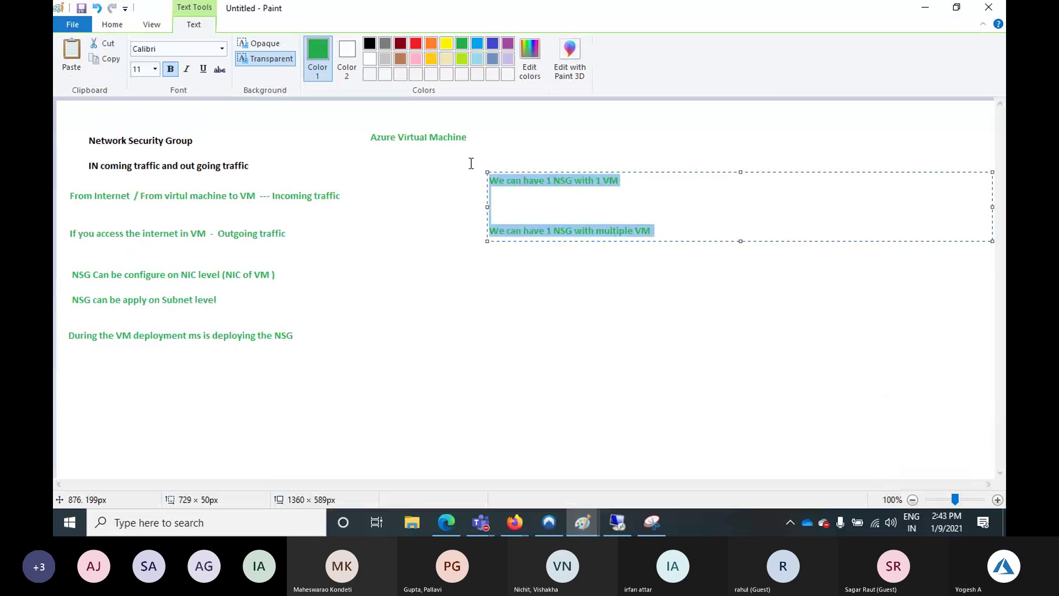
pyautogui.click(579, 524)
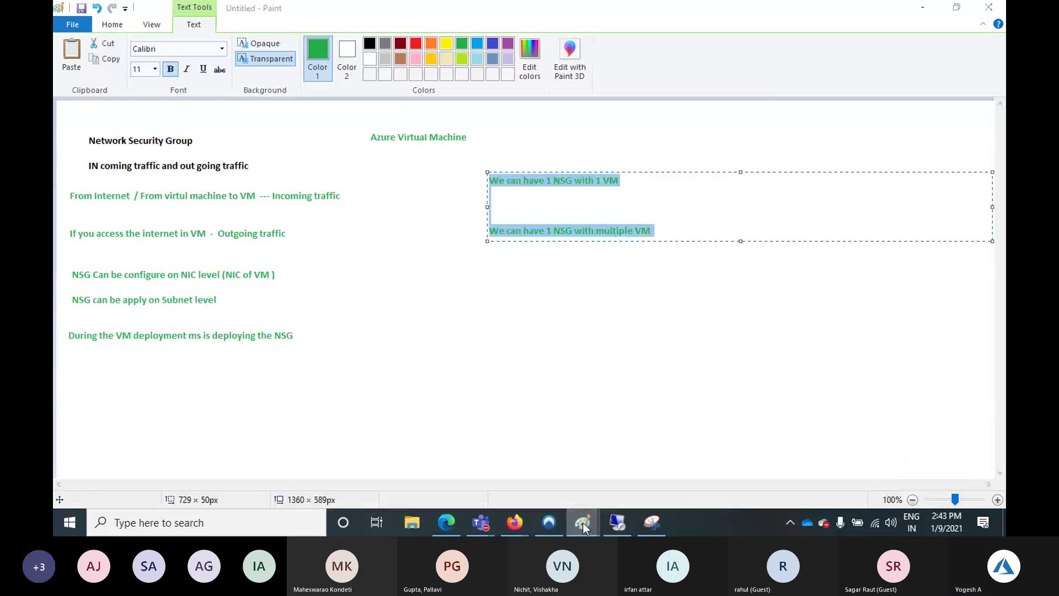
pyautogui.click(802, 452)
pyautogui.click(257, 49)
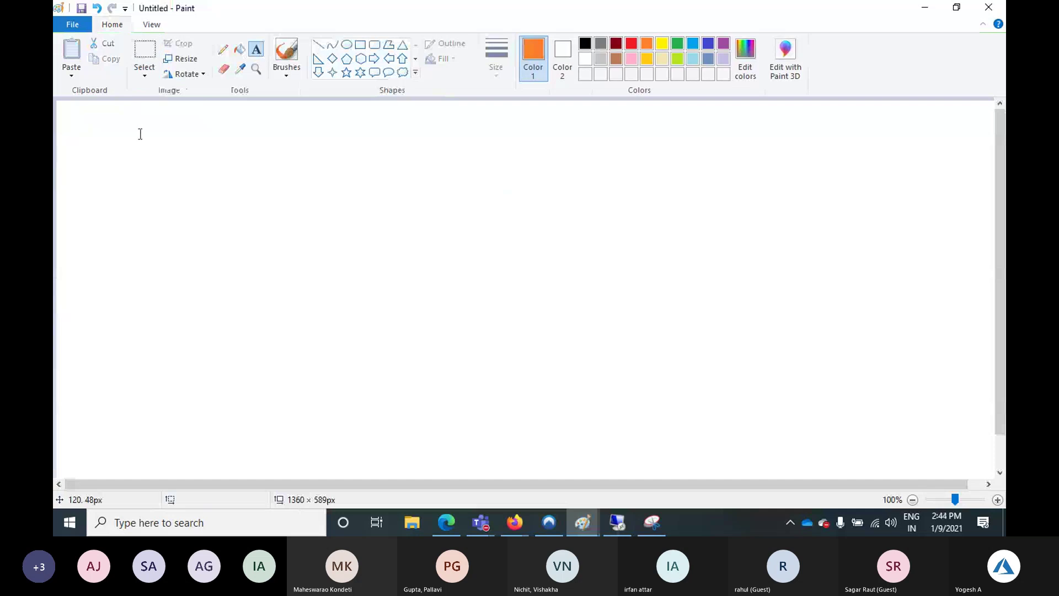
pyautogui.moveTo(135, 117); pyautogui.dragTo(375, 160)
pyautogui.hotkey('ctrl', 'v')
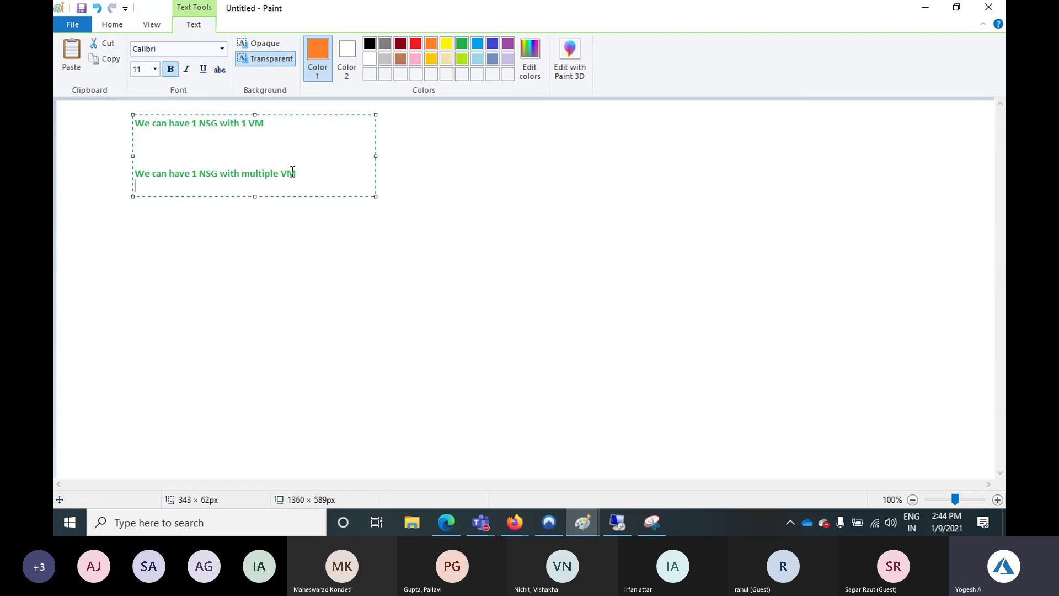
pyautogui.click(518, 212)
pyautogui.click(360, 44)
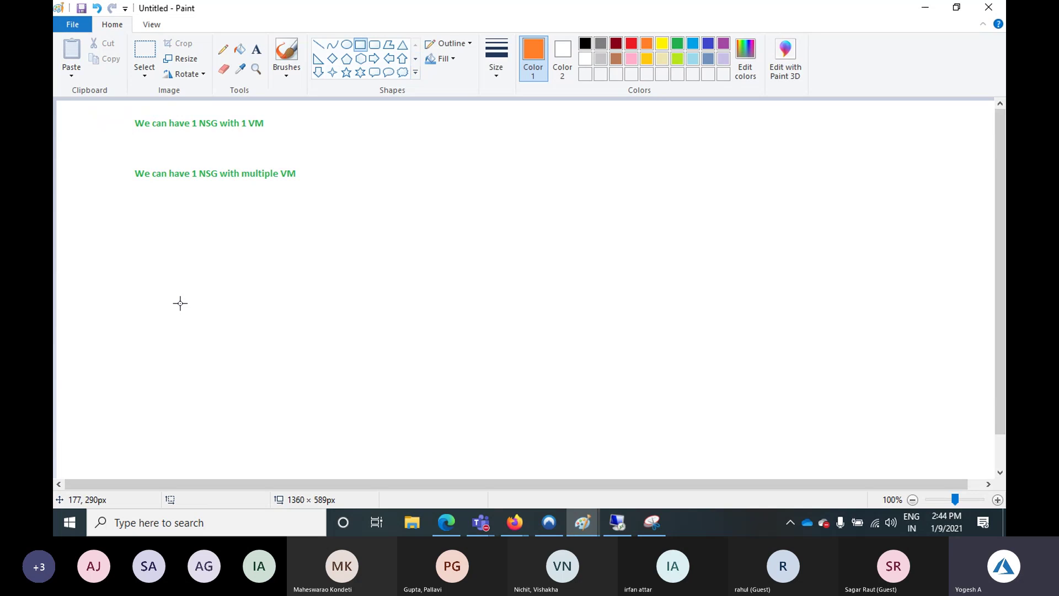
pyautogui.moveTo(193, 215); pyautogui.dragTo(267, 293)
# Draw two more orange rectangles and label all three 'Windows Vm' above
pyautogui.moveTo(436, 212); pyautogui.dragTo(519, 292)
pyautogui.moveTo(715, 204)
pyautogui.mouseDown()
pyautogui.moveTo(795, 298)
pyautogui.moveTo(822, 299)
pyautogui.mouseUp()
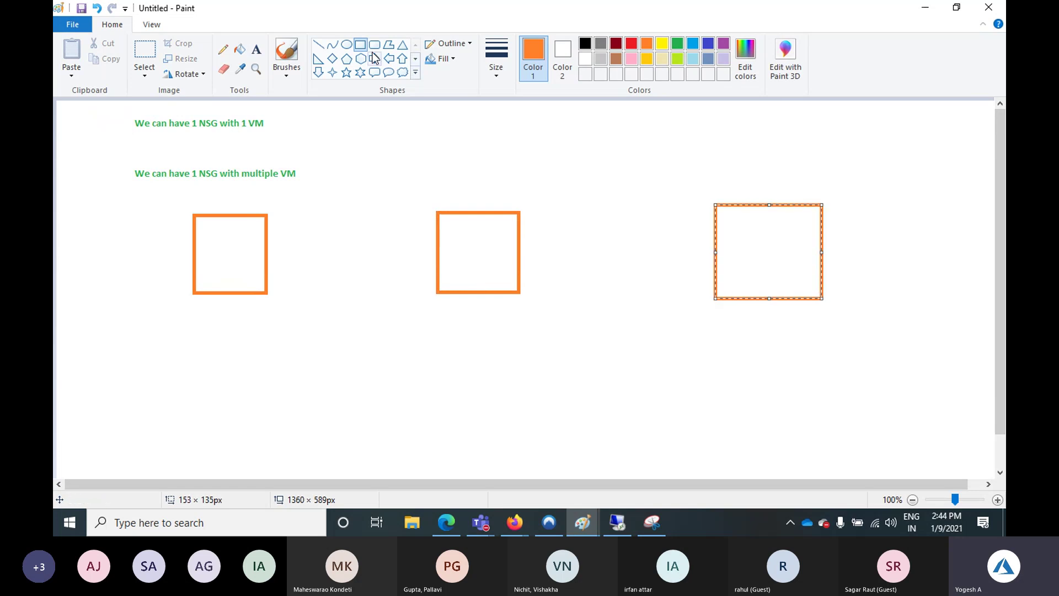
pyautogui.click(256, 50)
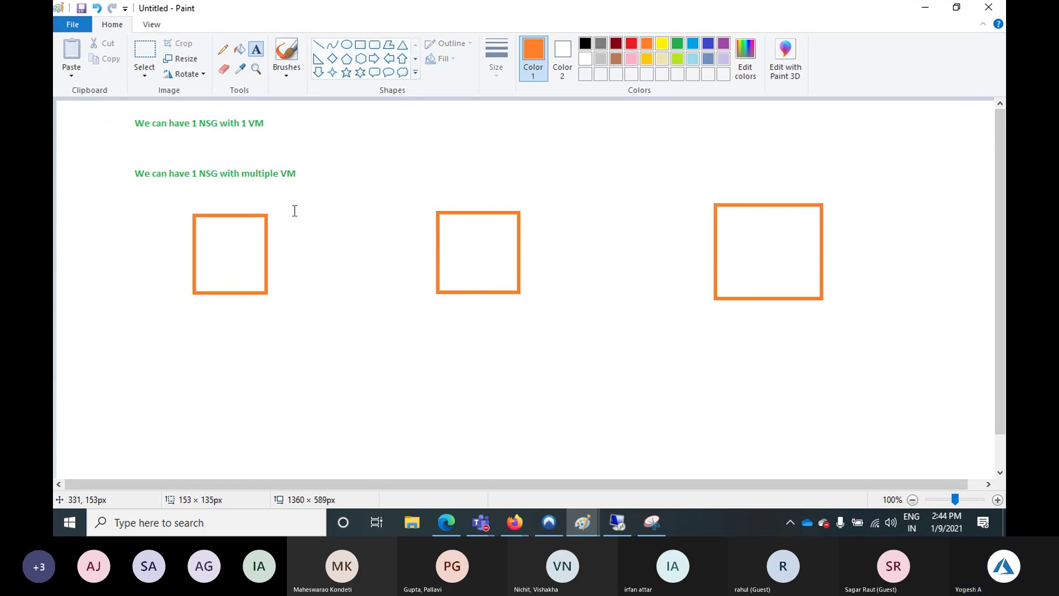
pyautogui.click(201, 193)
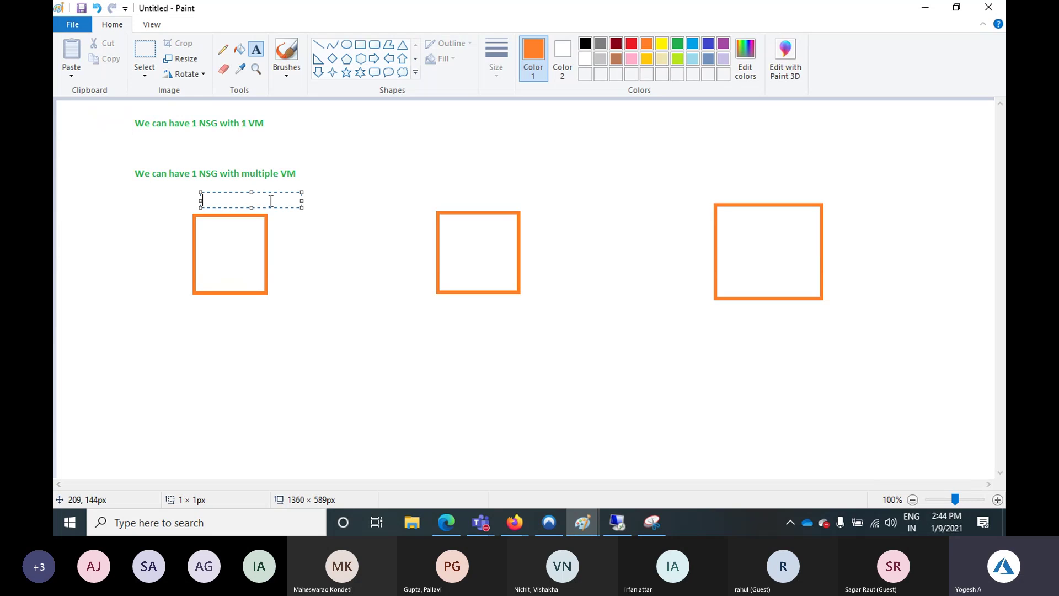
pyautogui.write('windows ')
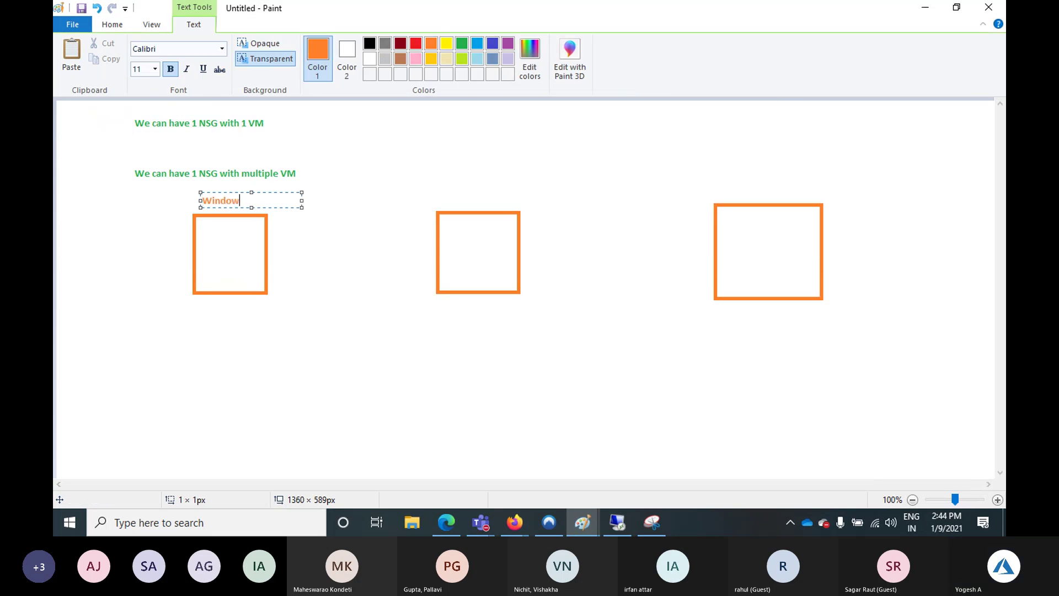
pyautogui.write('Vm')
pyautogui.hotkey('ctrl', 'a')
pyautogui.hotkey('ctrl', 'c')
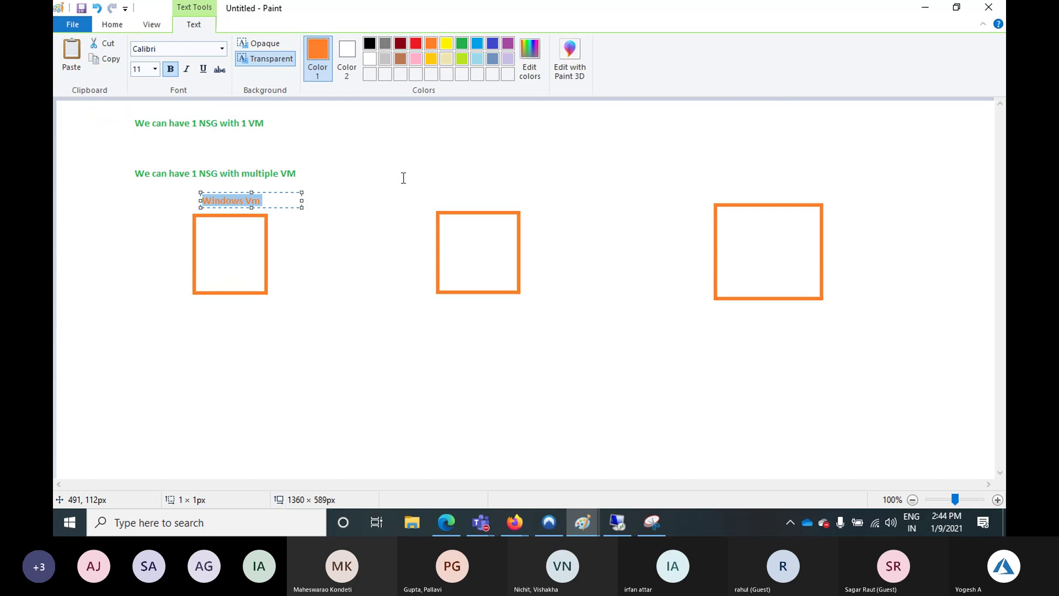
pyautogui.click(439, 193)
pyautogui.hotkey('ctrl', 'v')
pyautogui.click(811, 208)
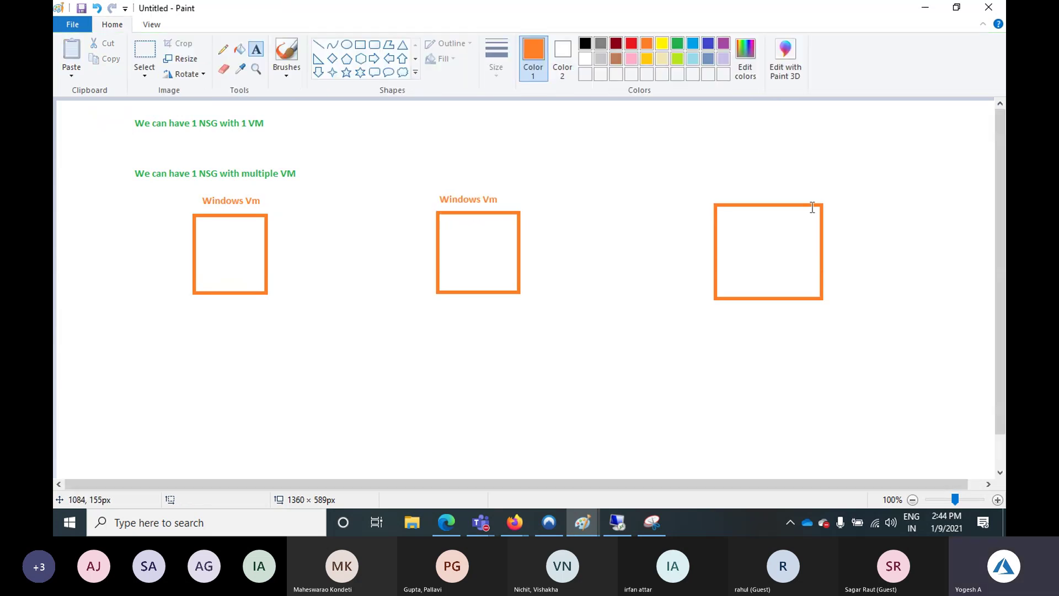
pyautogui.click(723, 185)
pyautogui.hotkey('ctrl', 'v')
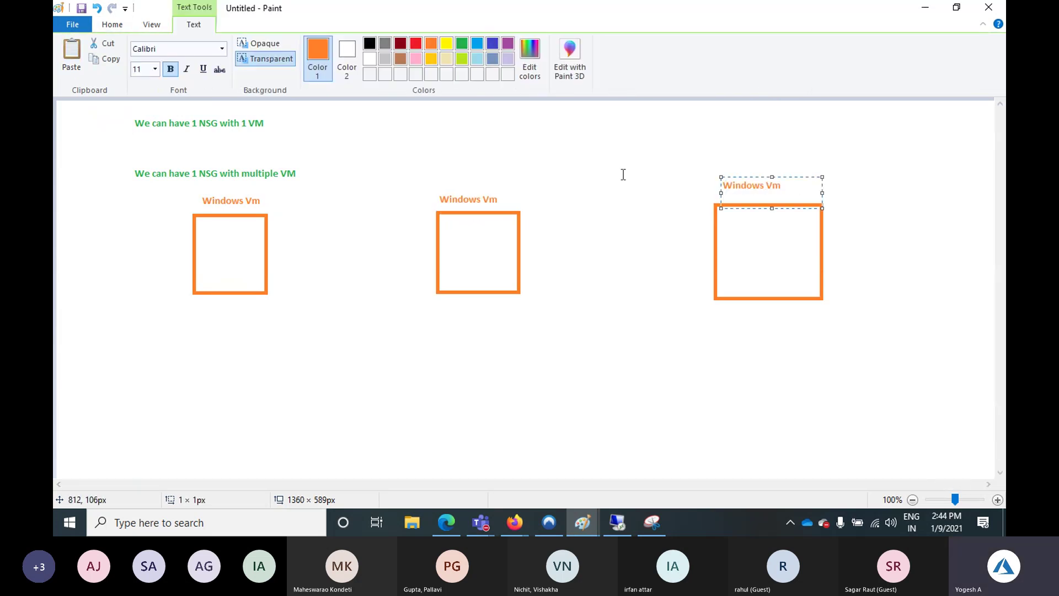
pyautogui.click(622, 173)
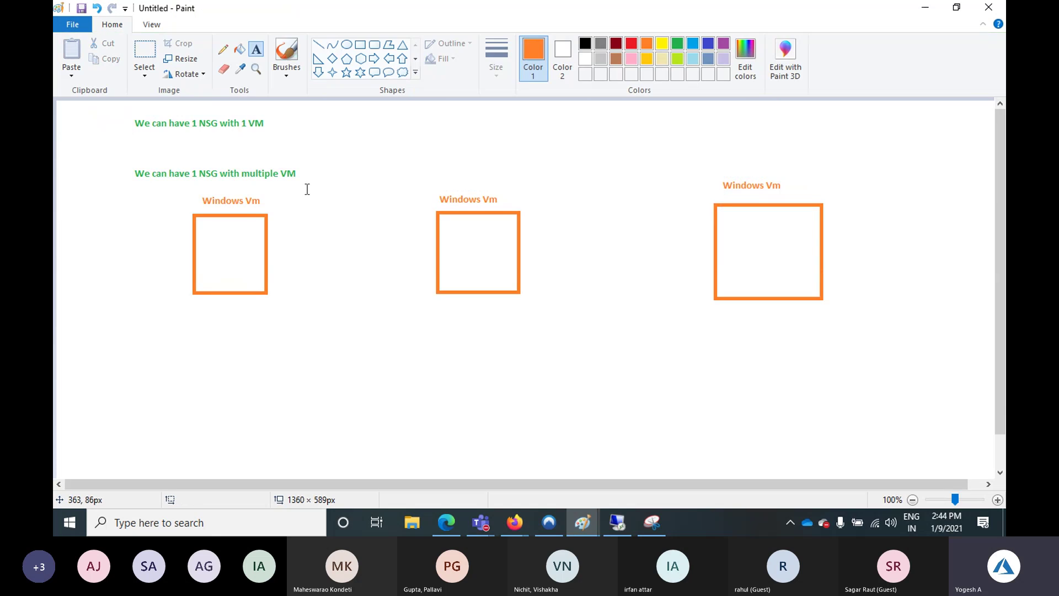
# In blue, label the squares NSG1, NSG2 and NSG3 underneath
pyautogui.click(708, 43)
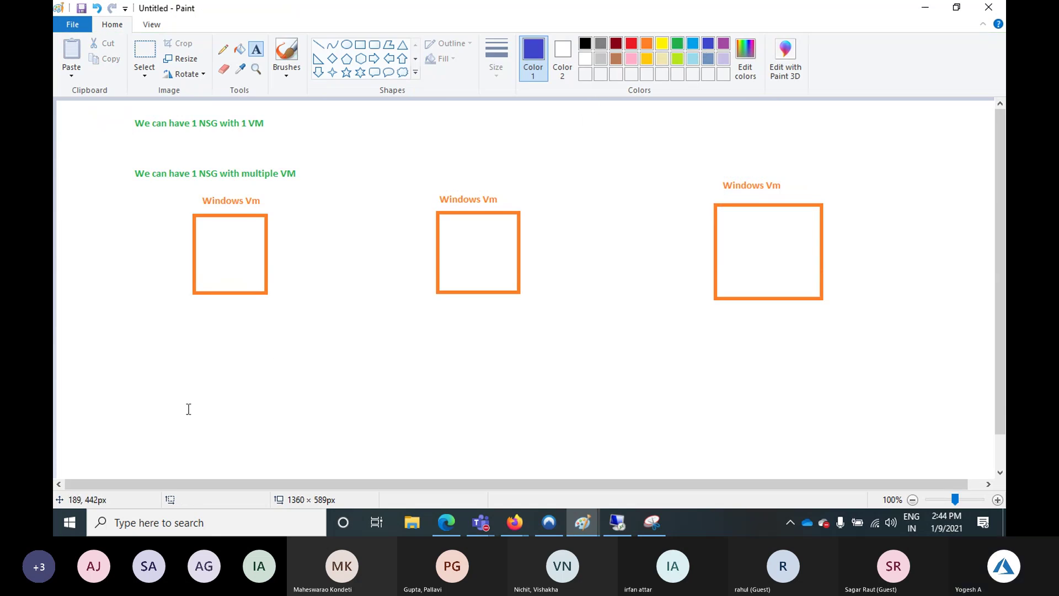
pyautogui.moveTo(186, 411); pyautogui.dragTo(191, 411)
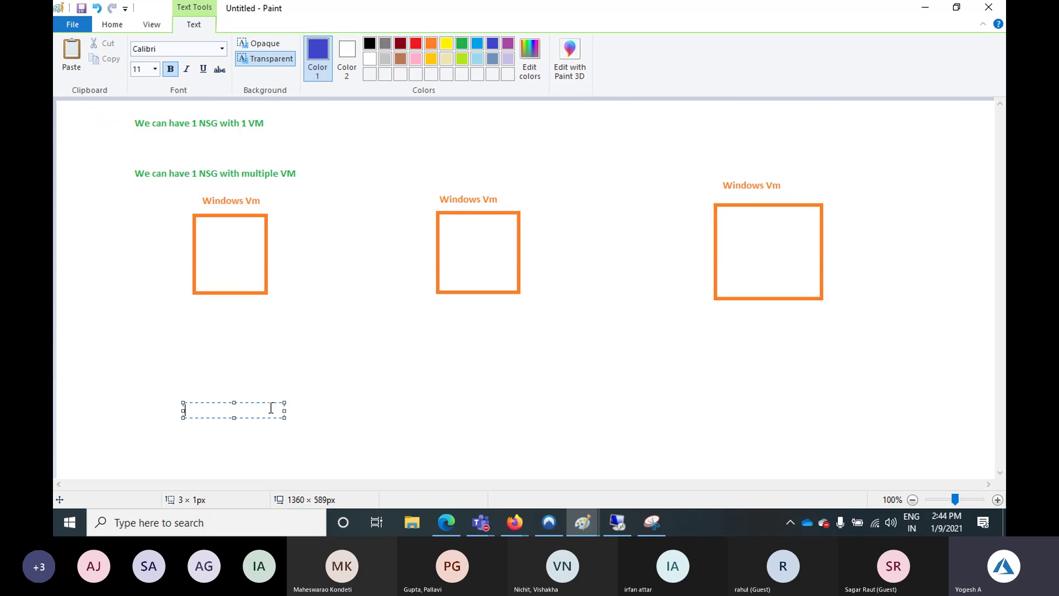
pyautogui.write('NSG1')
pyautogui.hotkey('ctrl', 'a')
pyautogui.hotkey('ctrl', 'c')
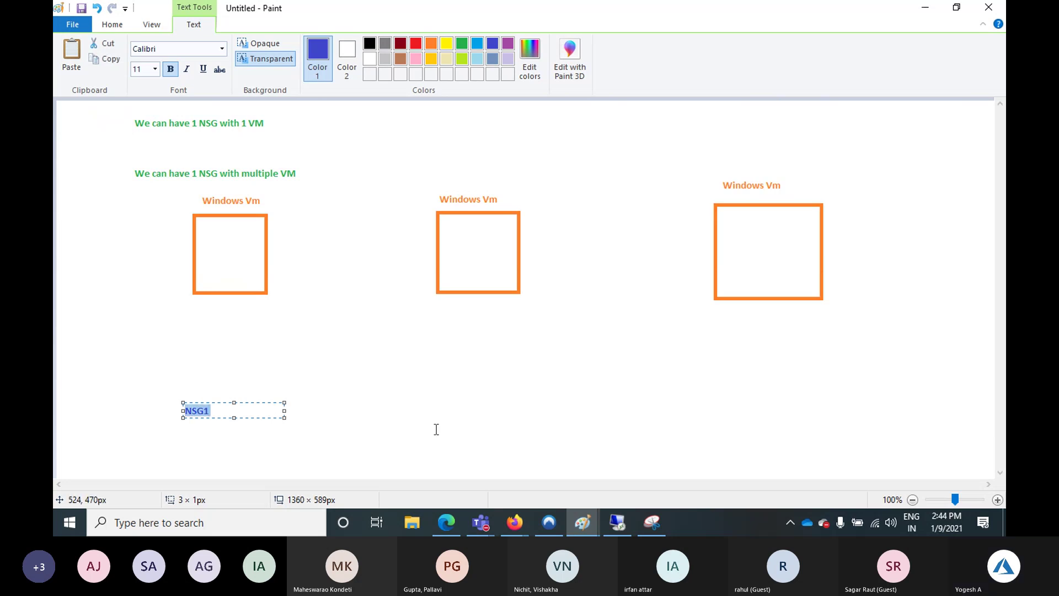
pyautogui.click(447, 407)
pyautogui.click(447, 399)
pyautogui.write('NSG1')
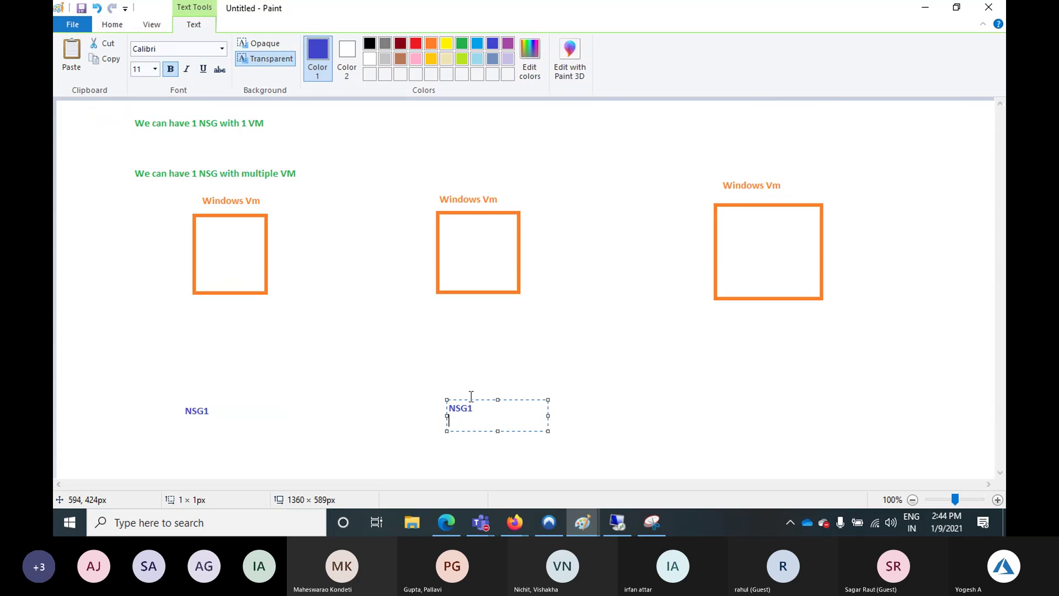
pyautogui.press('BackSpace')
pyautogui.write('2')
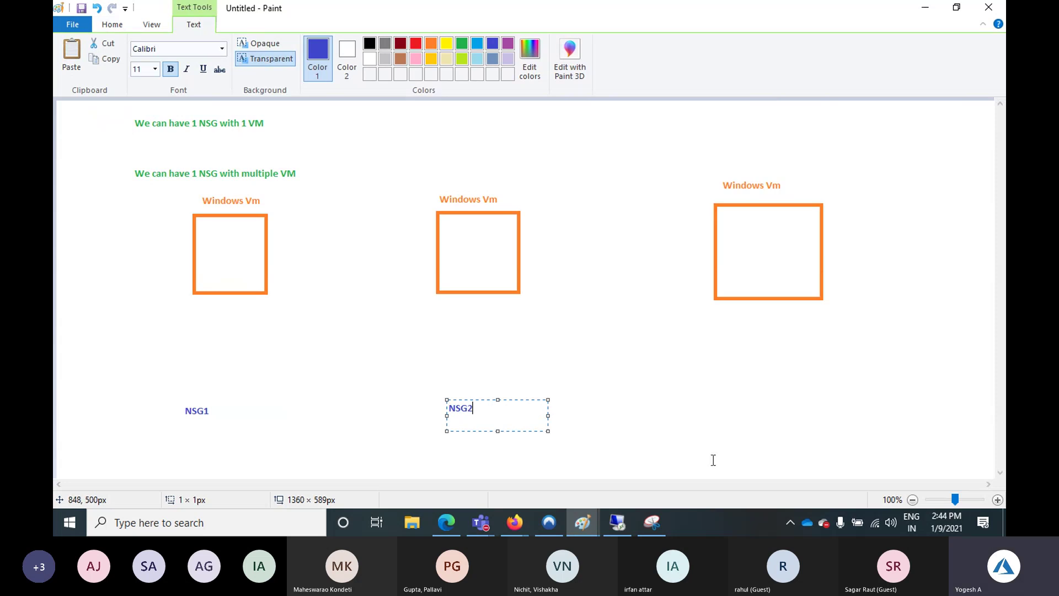
pyautogui.click(748, 393)
pyautogui.click(748, 393)
pyautogui.hotkey('ctrl', 'v')
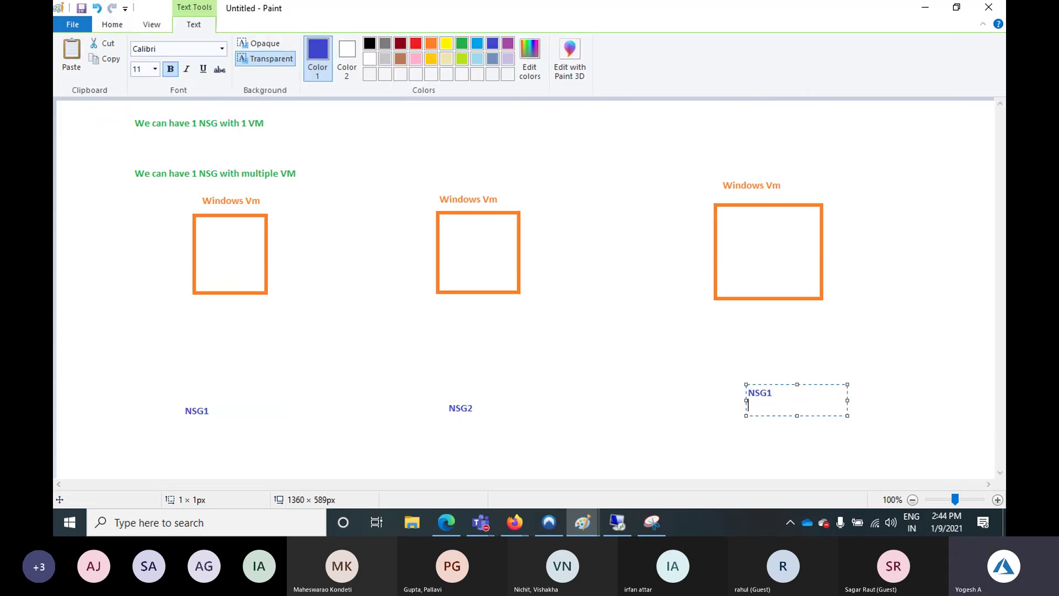
pyautogui.press('BackSpace')
pyautogui.write('3')
pyautogui.click(550, 331)
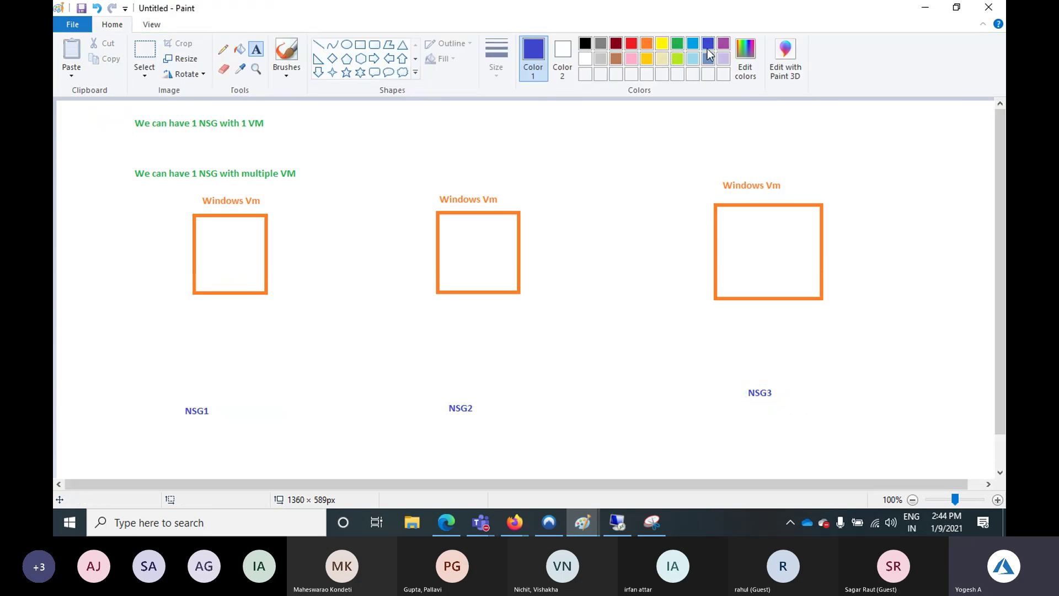
# Draw a small purple square on each orange square's lower-left corner
pyautogui.click(724, 44)
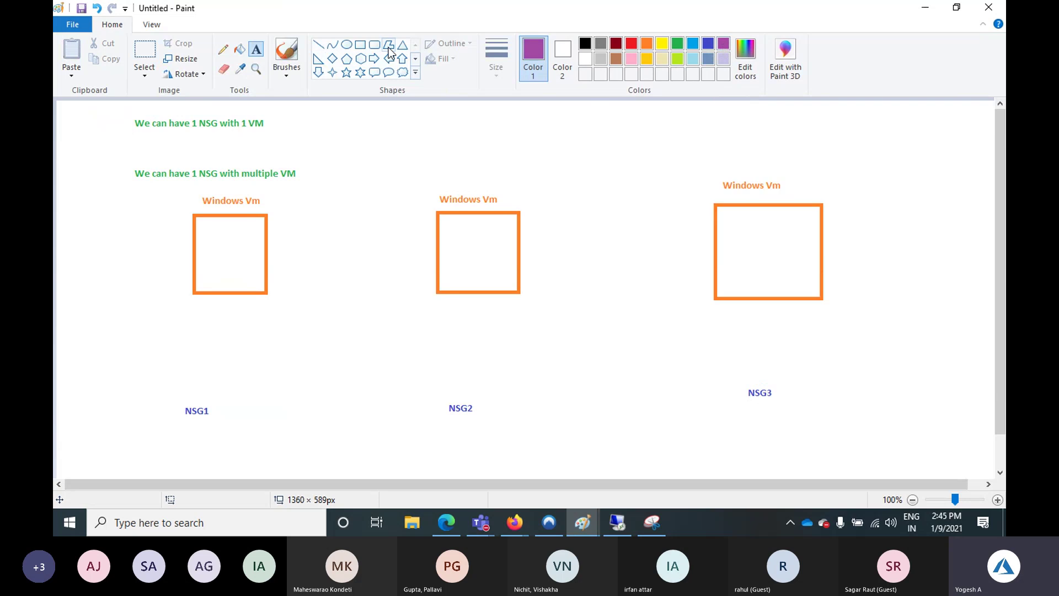
pyautogui.click(360, 44)
pyautogui.moveTo(178, 273); pyautogui.dragTo(212, 311)
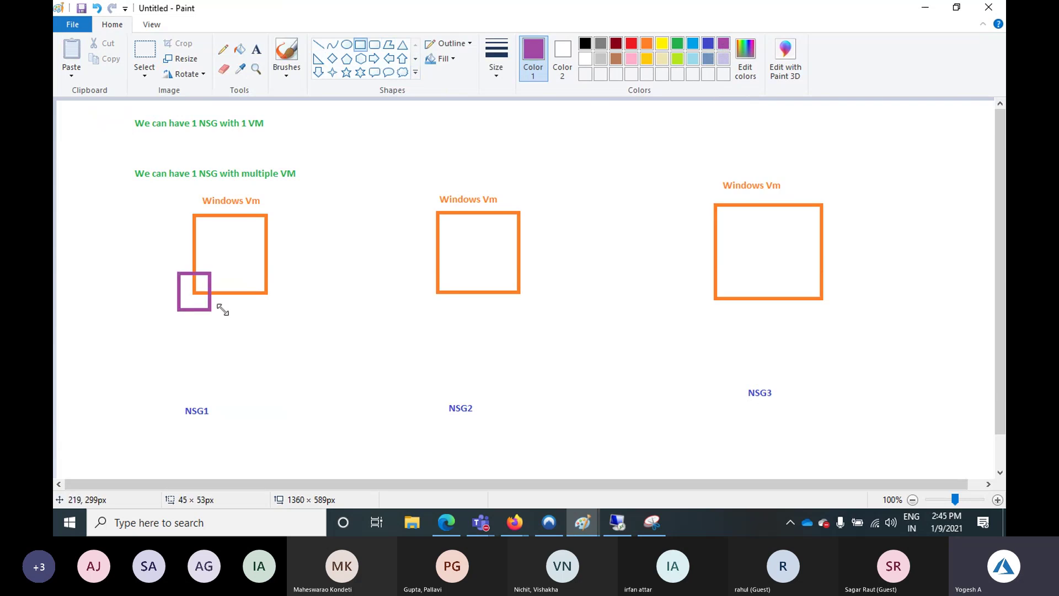
pyautogui.moveTo(427, 269); pyautogui.dragTo(455, 302)
pyautogui.moveTo(695, 267); pyautogui.dragTo(728, 311)
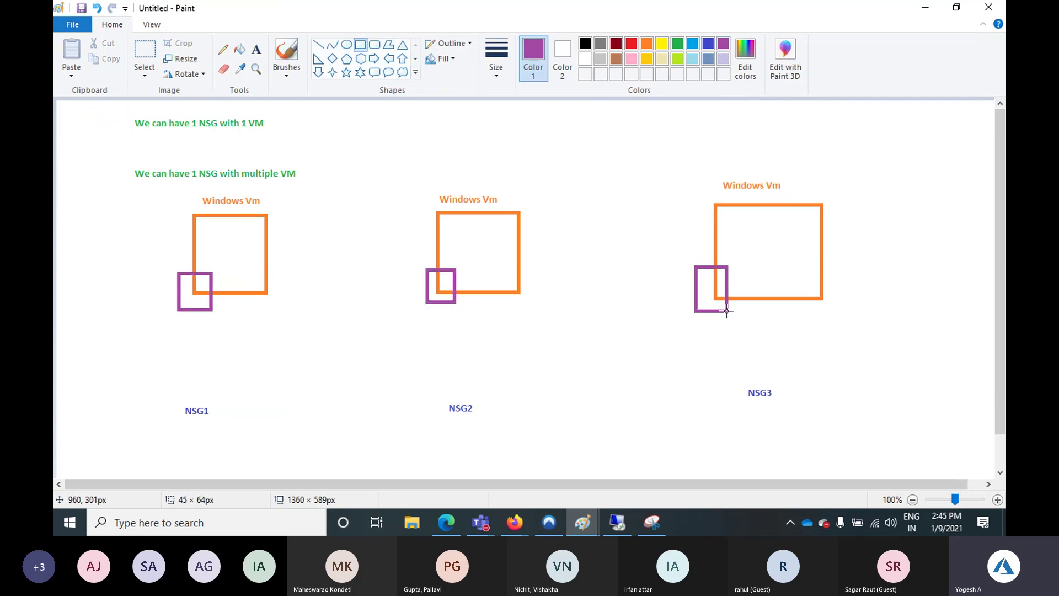
# Connect each purple square down to its NSG label with a purple line
pyautogui.click(319, 45)
pyautogui.moveTo(191, 310); pyautogui.dragTo(203, 408)
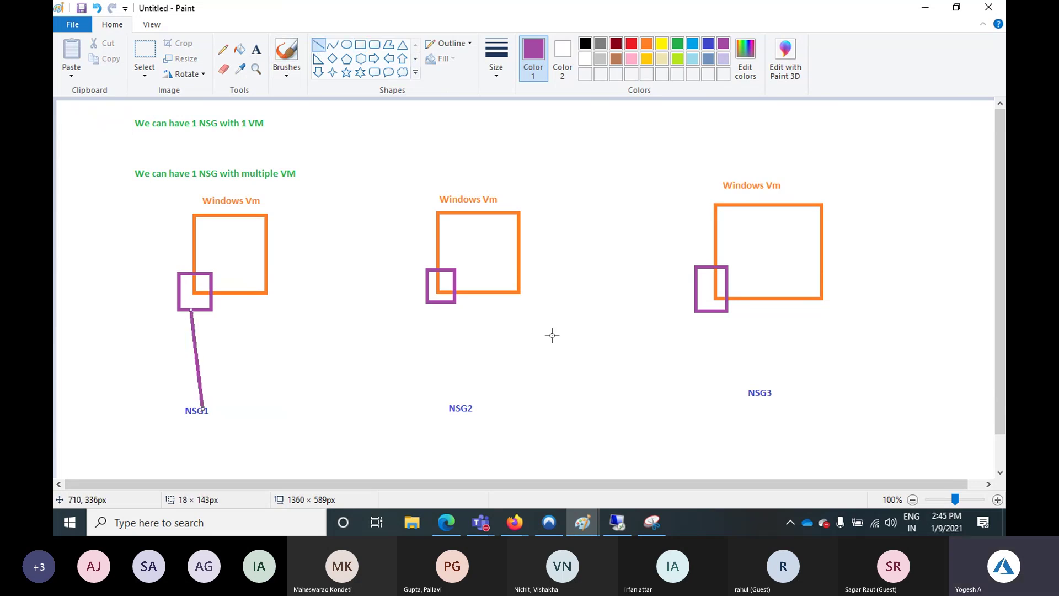
pyautogui.moveTo(439, 308)
pyautogui.mouseDown()
pyautogui.moveTo(473, 381)
pyautogui.moveTo(468, 400)
pyautogui.mouseUp()
pyautogui.moveTo(709, 310); pyautogui.dragTo(754, 386)
pyautogui.click(256, 49)
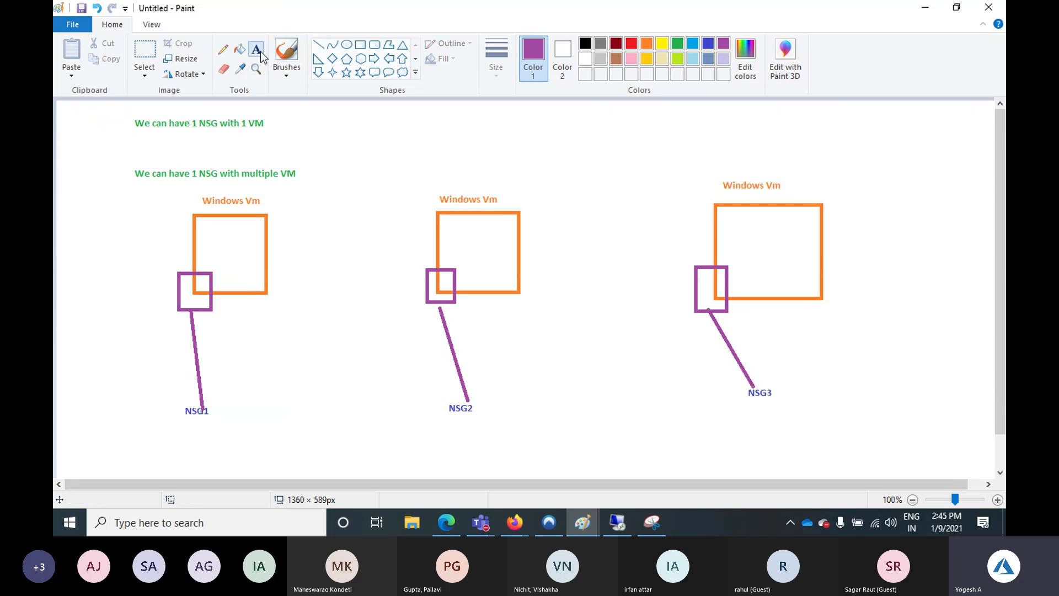
# Add a purple note at the upper right reading '500 VM' and '500 NSG --' on two lines
pyautogui.click(880, 150)
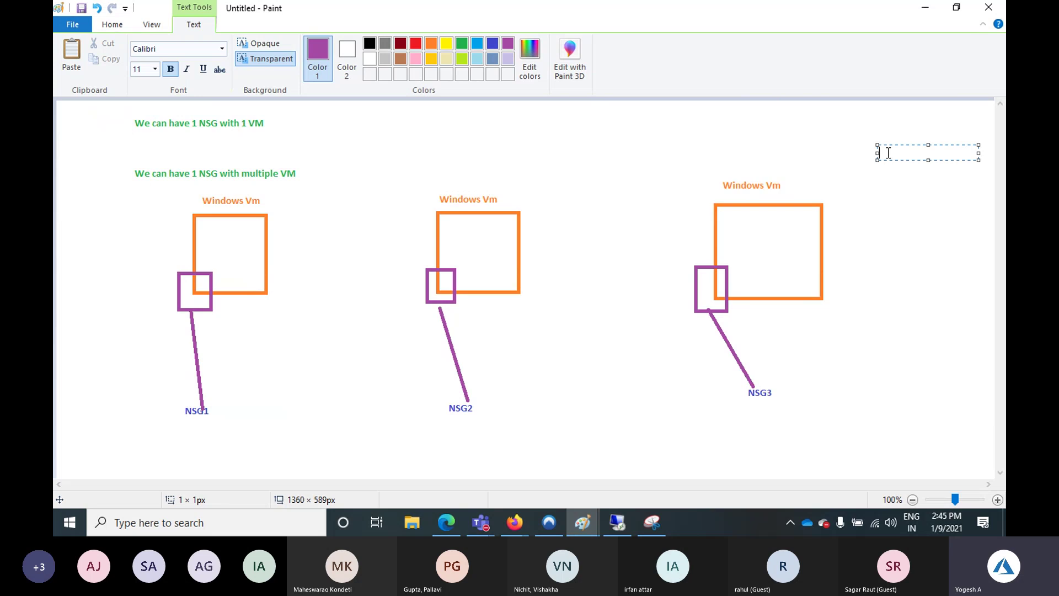
pyautogui.write('500 VM')
pyautogui.press('Return')
pyautogui.write('500 NSG --')
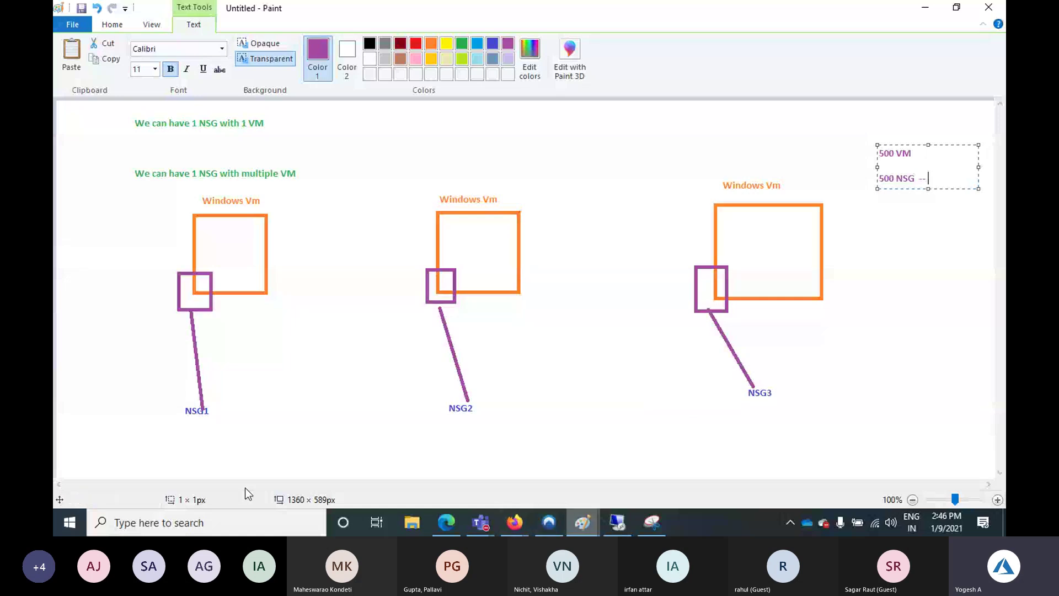
# Open a new blank Paint window and draw three black rectangles side by side
pyautogui.click(69, 522)
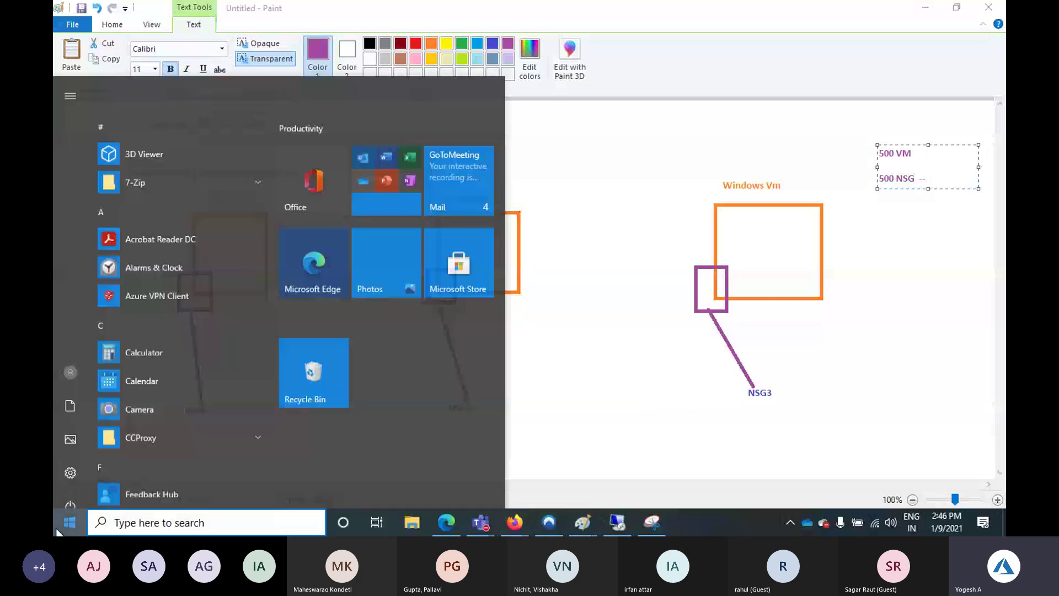
pyautogui.write('ms')
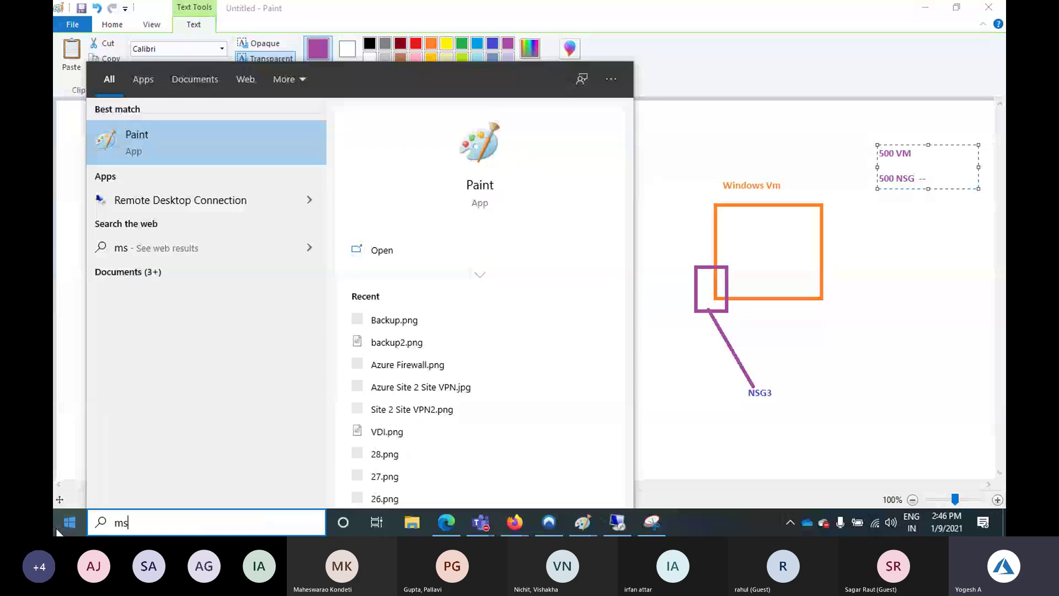
pyautogui.press('Return')
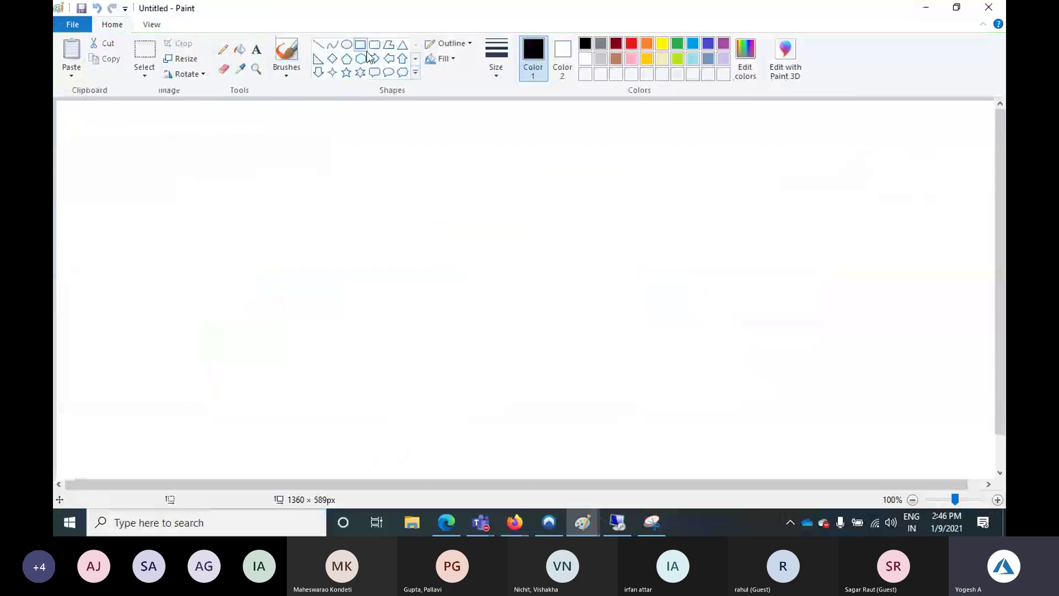
pyautogui.moveTo(130, 195); pyautogui.dragTo(210, 269)
pyautogui.moveTo(260, 194)
pyautogui.mouseDown()
pyautogui.moveTo(277, 224)
pyautogui.moveTo(361, 268)
pyautogui.mouseUp()
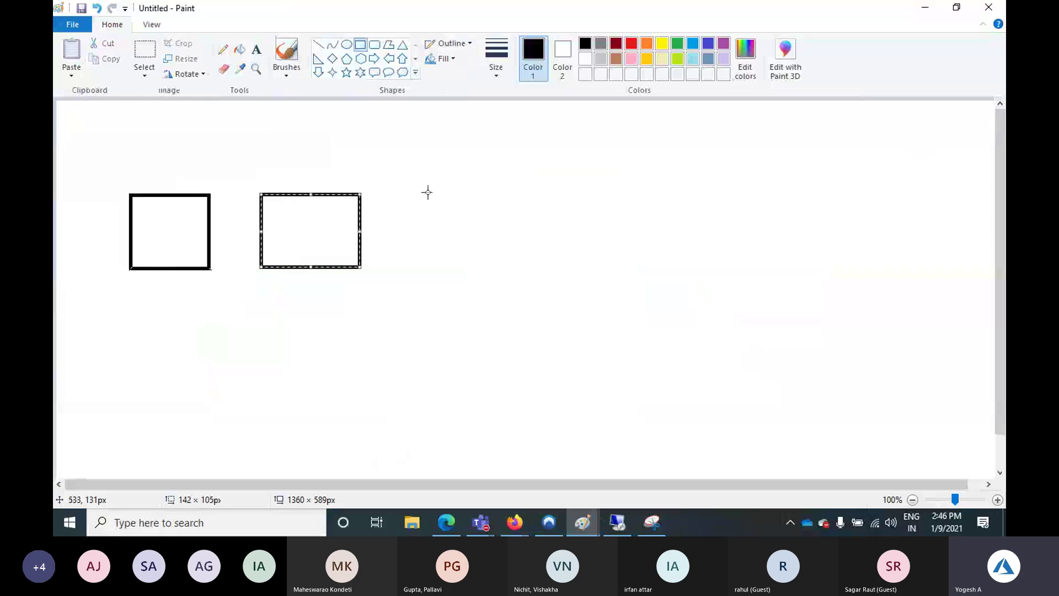
pyautogui.moveTo(421, 191)
pyautogui.mouseDown()
pyautogui.moveTo(523, 281)
pyautogui.moveTo(533, 270)
pyautogui.mouseUp()
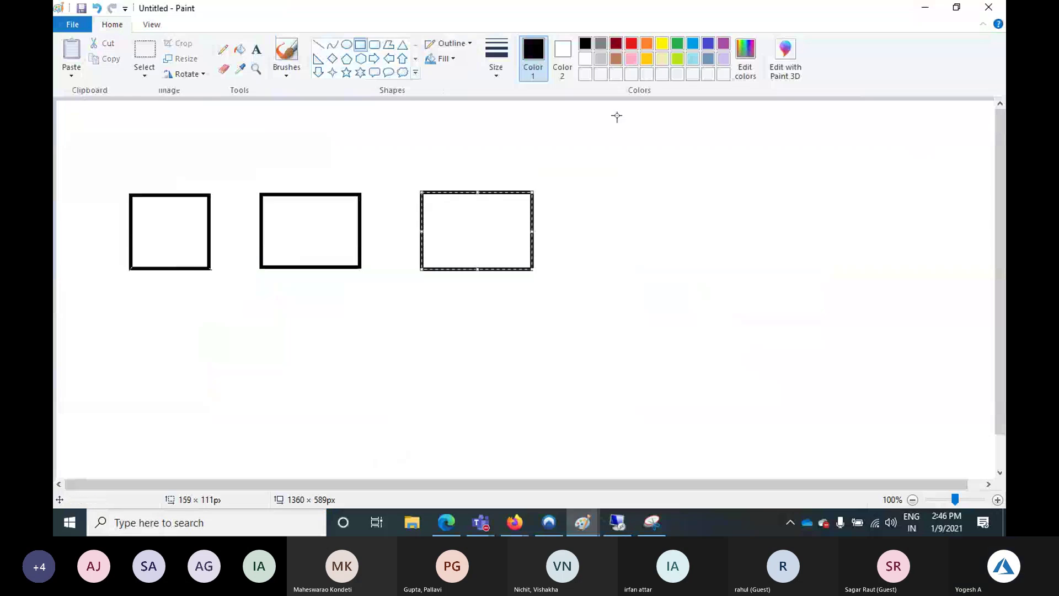
# Draw an orange square overlapping each black box's lower-left corner
pyautogui.click(647, 43)
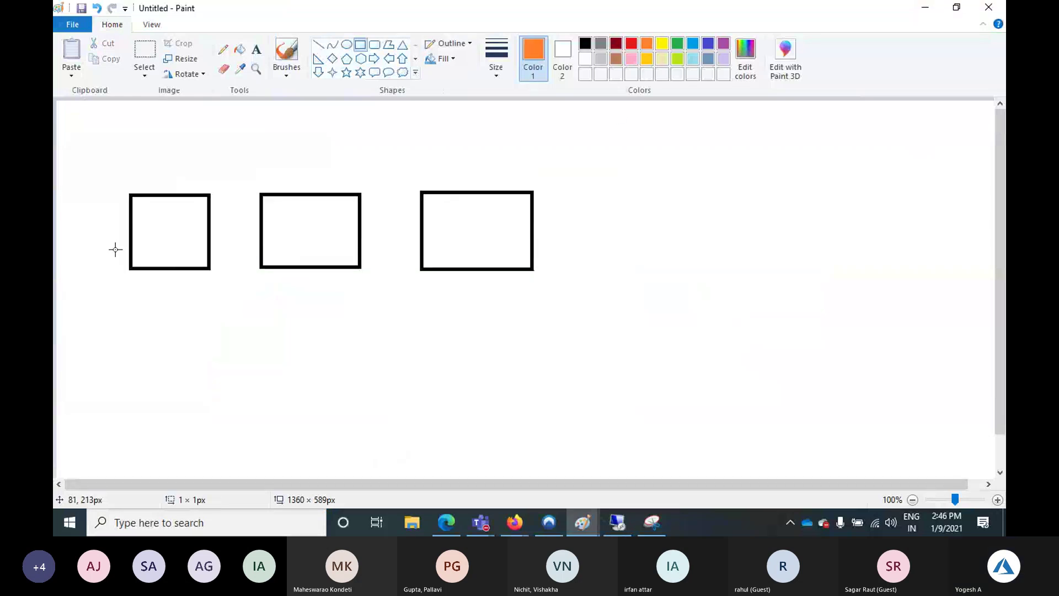
pyautogui.moveTo(114, 248); pyautogui.dragTo(156, 287)
pyautogui.moveTo(252, 247); pyautogui.dragTo(300, 282)
pyautogui.moveTo(404, 249); pyautogui.dragTo(444, 289)
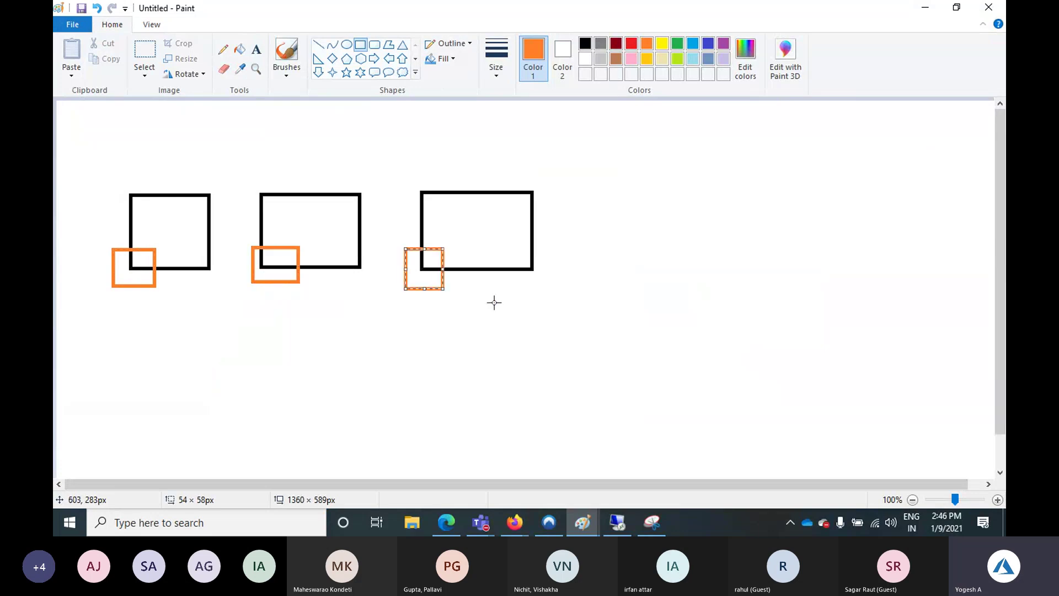
# Draw a blue box below and label it 'Network Security Groop' on two lines
pyautogui.click(712, 43)
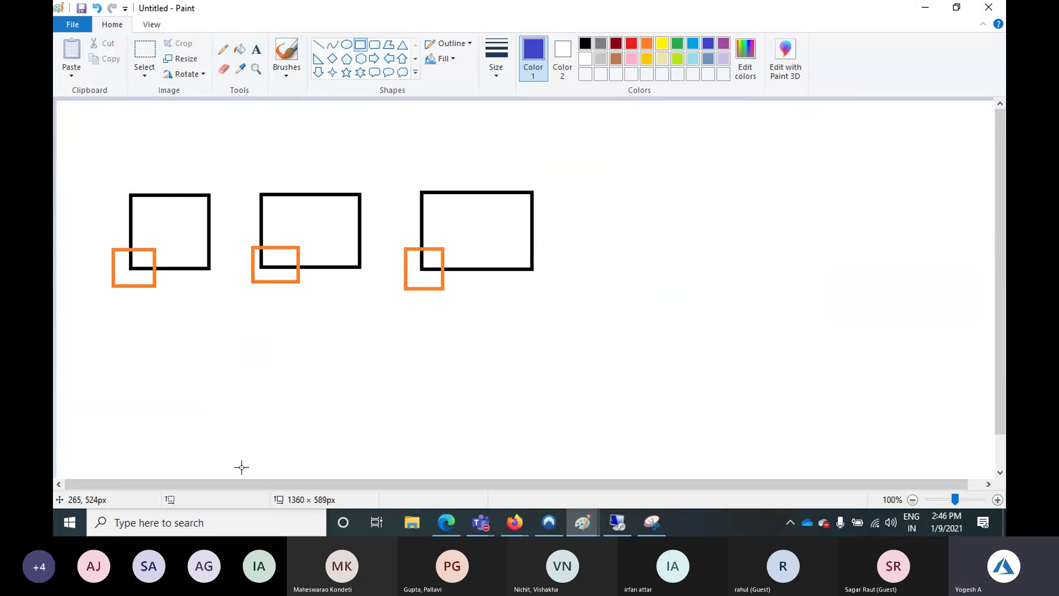
pyautogui.moveTo(268, 390); pyautogui.dragTo(326, 434)
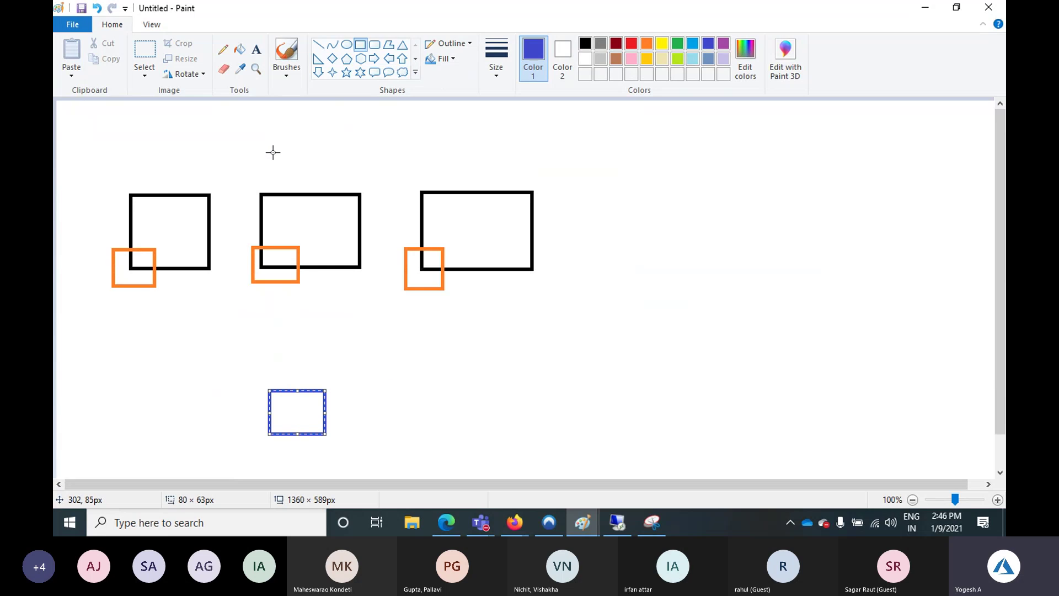
pyautogui.click(256, 49)
pyautogui.click(336, 385)
pyautogui.write('N')
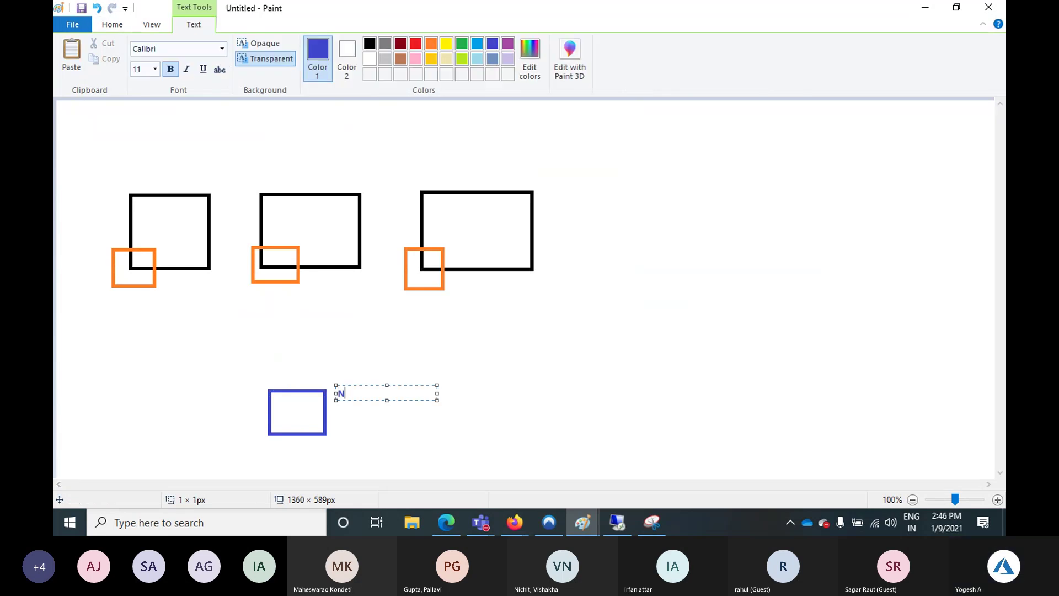
pyautogui.write('etwork')
pyautogui.press('Return')
pyautogui.write('Se')
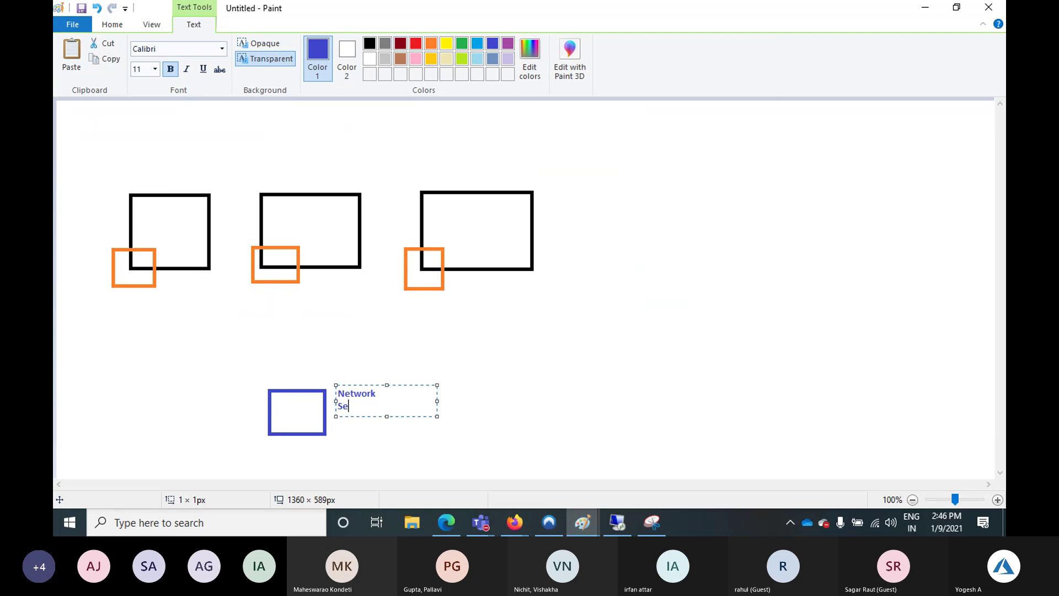
pyautogui.write('curity Grooup')
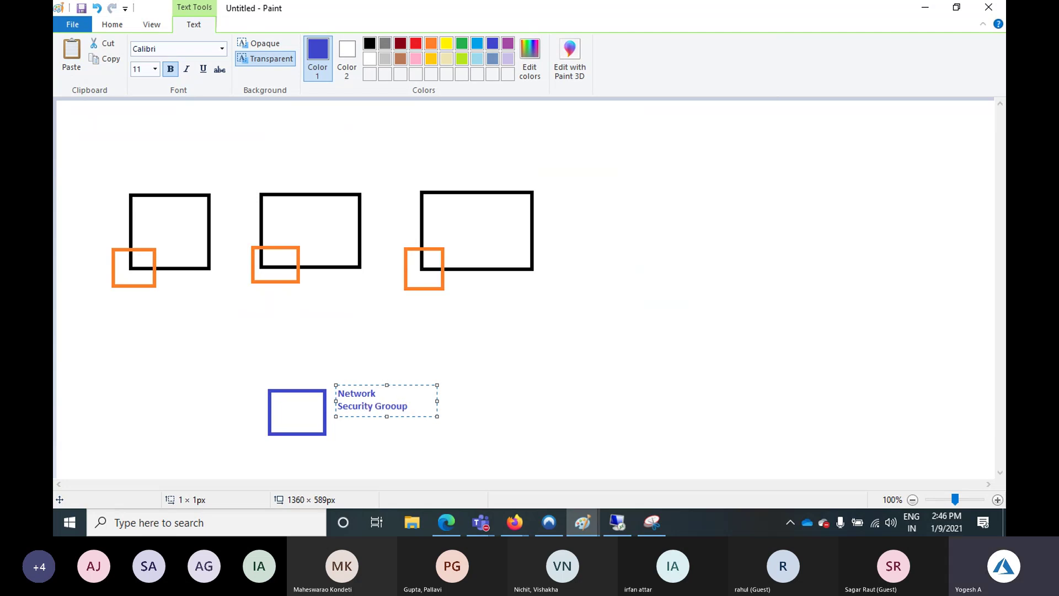
pyautogui.click(472, 352)
# Draw straight lines from each of the three orange squares to the blue box
pyautogui.click(318, 44)
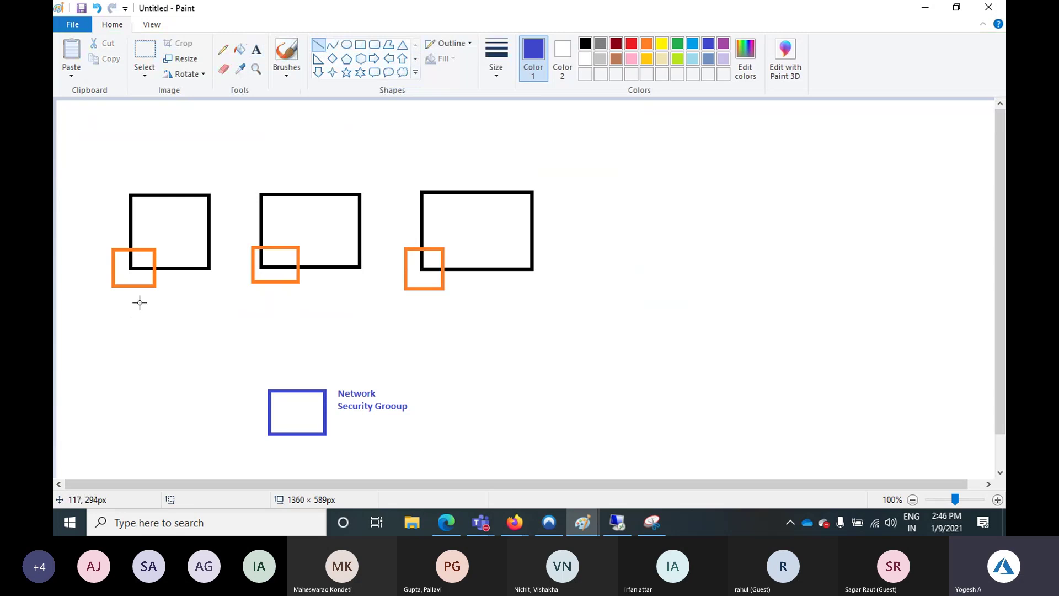
pyautogui.moveTo(139, 287); pyautogui.dragTo(270, 397)
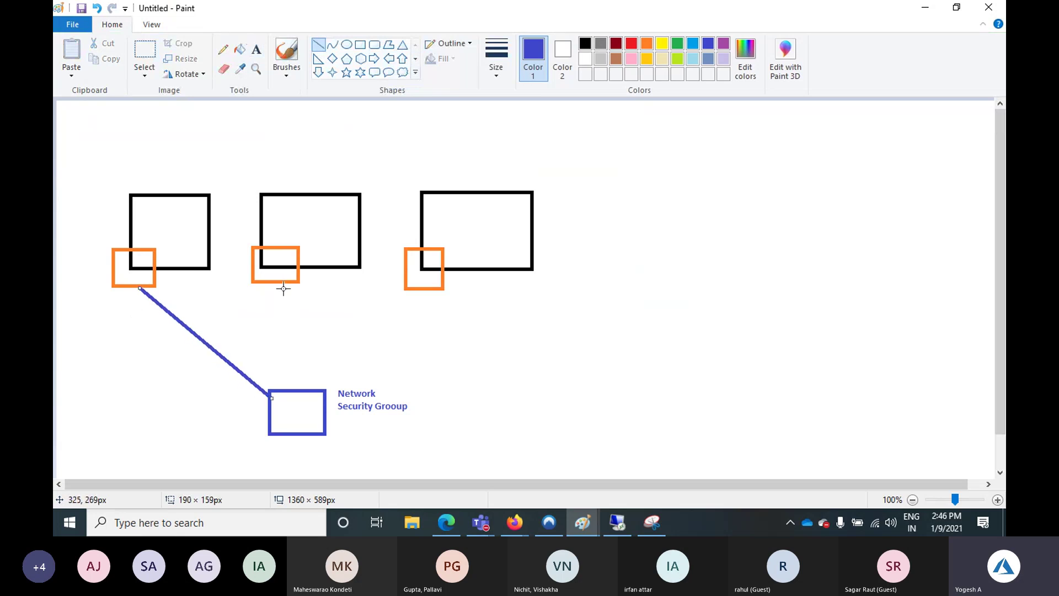
pyautogui.moveTo(283, 283); pyautogui.dragTo(281, 389)
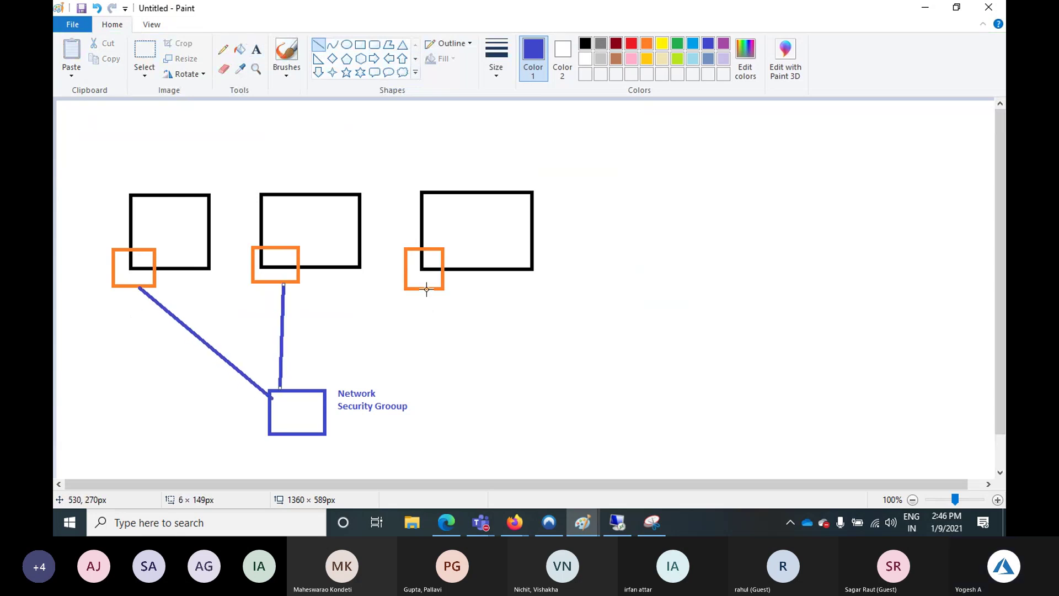
pyautogui.moveTo(427, 288); pyautogui.dragTo(318, 386)
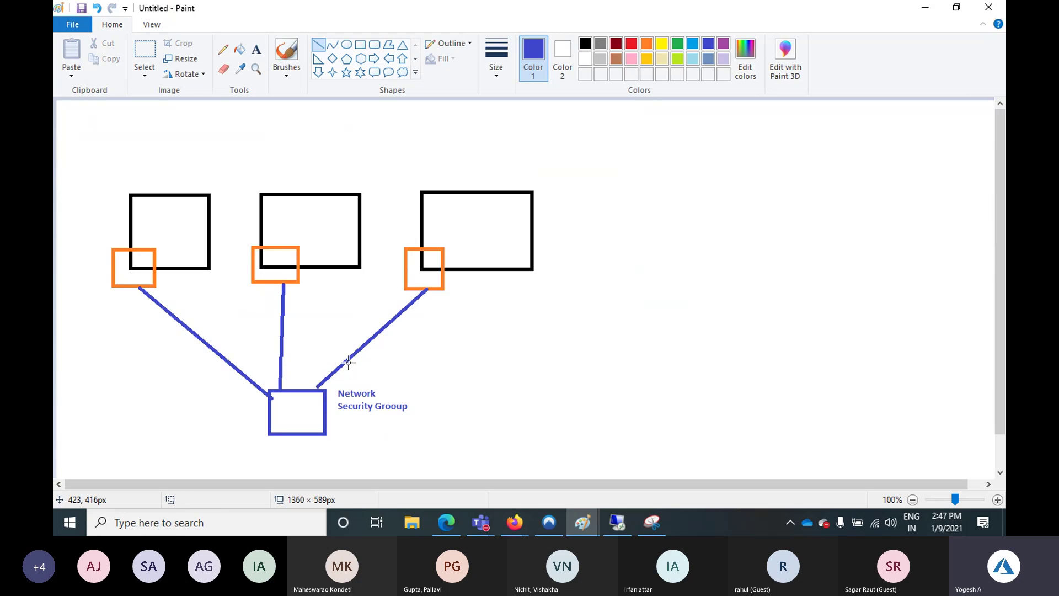
# Add the text note 'RDP --' under the Network Security Groop label
pyautogui.click(256, 49)
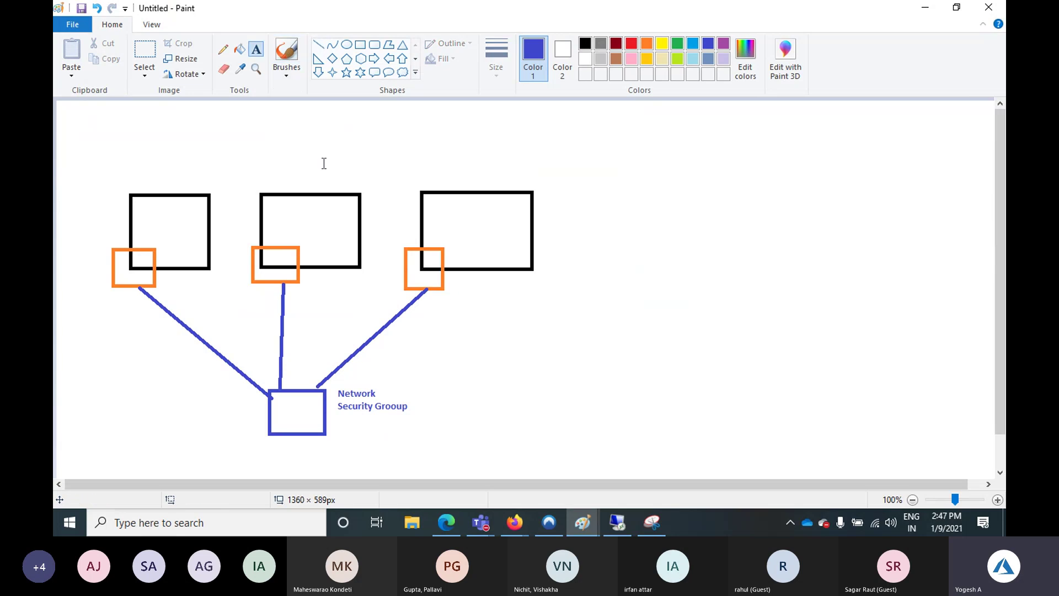
pyautogui.click(352, 428)
pyautogui.write('R')
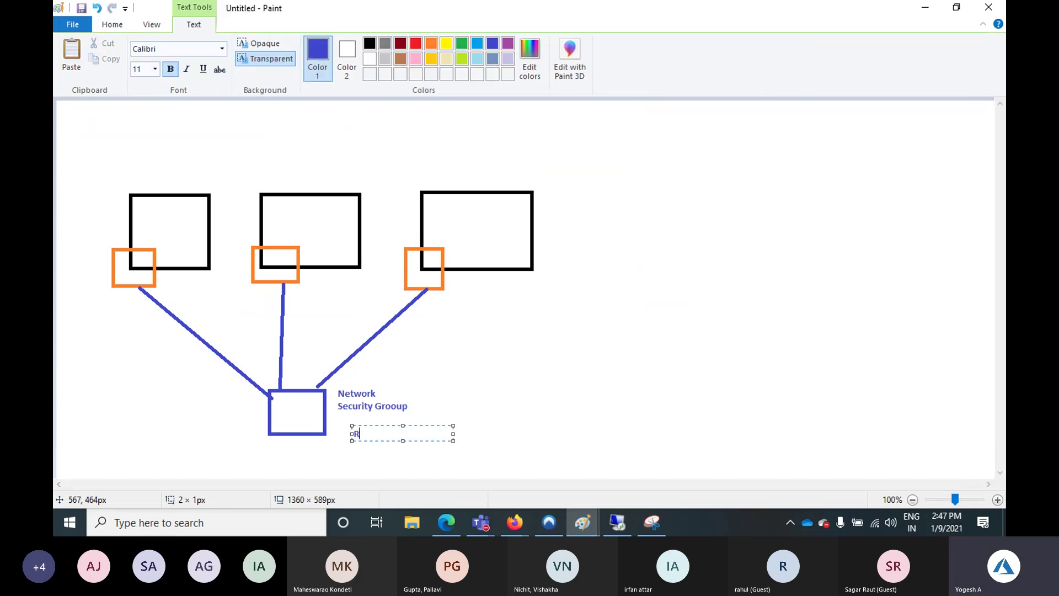
pyautogui.write('DP --')
pyautogui.click(420, 397)
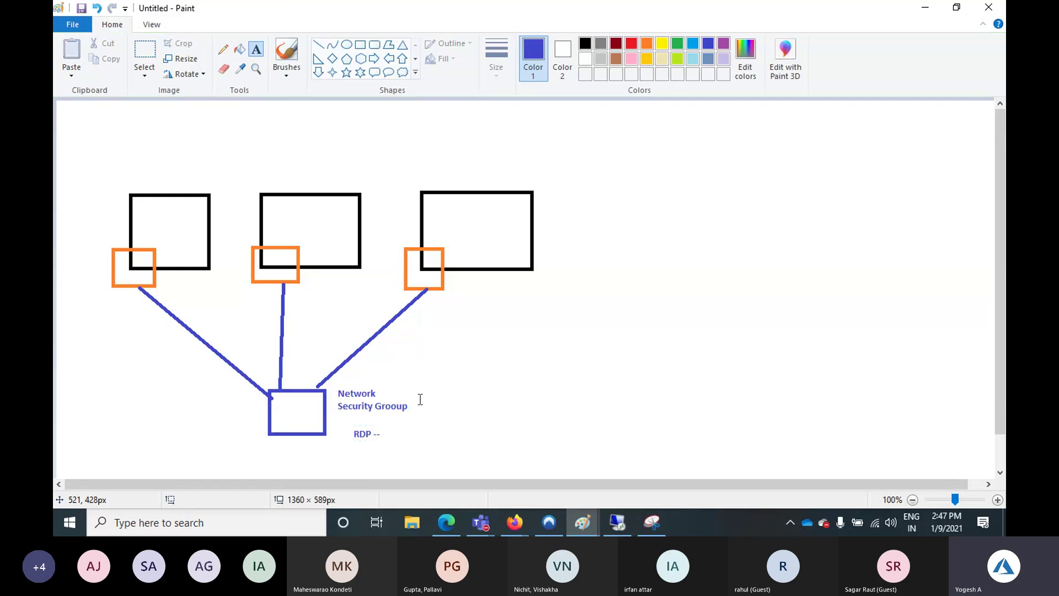
pyautogui.click(319, 45)
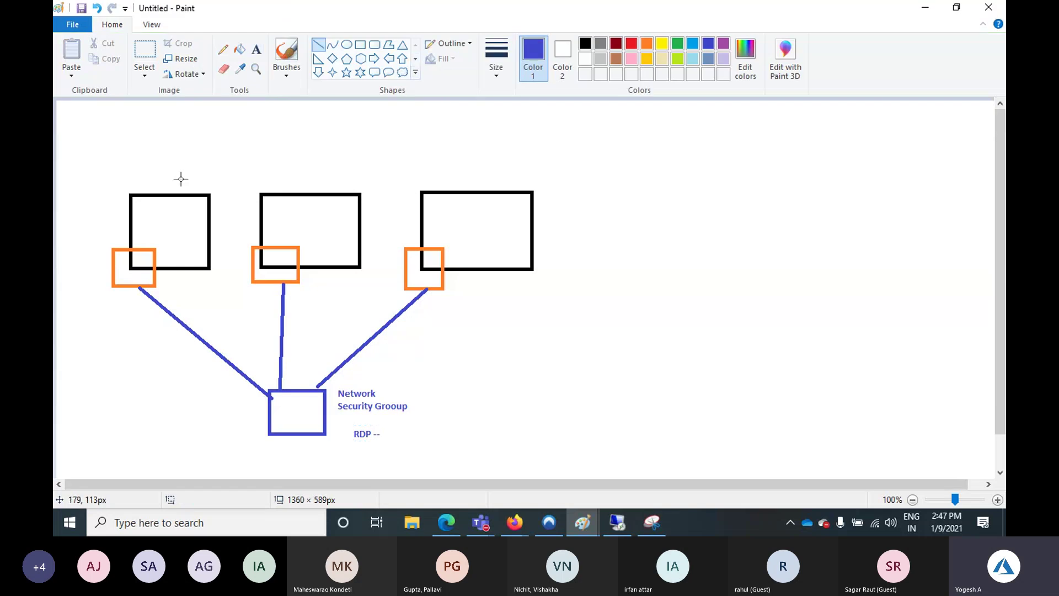
pyautogui.click(263, 54)
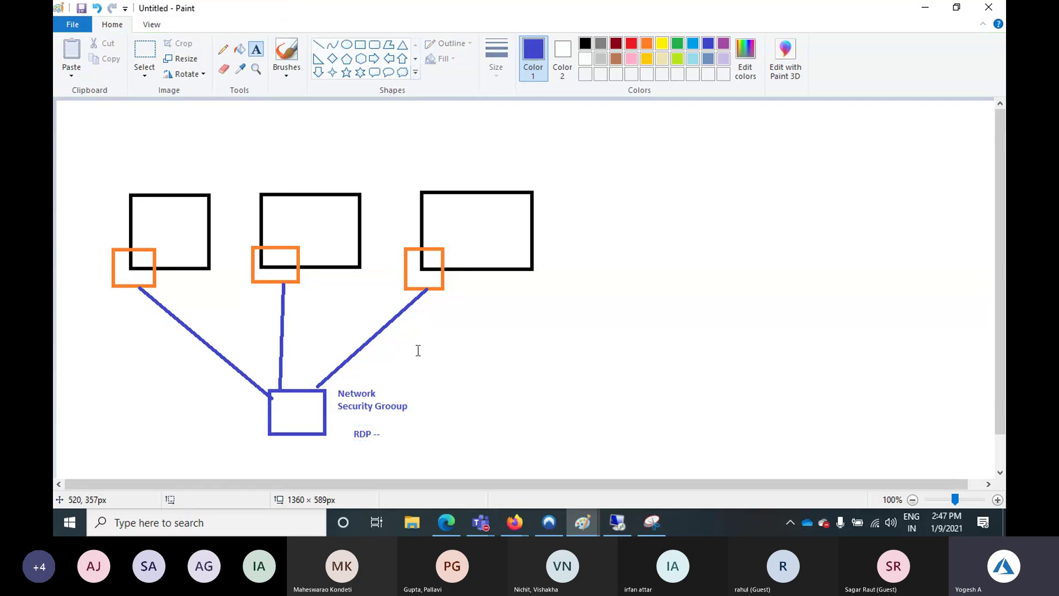
# Add '1 2 3' after 'RDP --' so the note reads 'RDP -- 1 2 3', then bring up Firefox
pyautogui.click(388, 437)
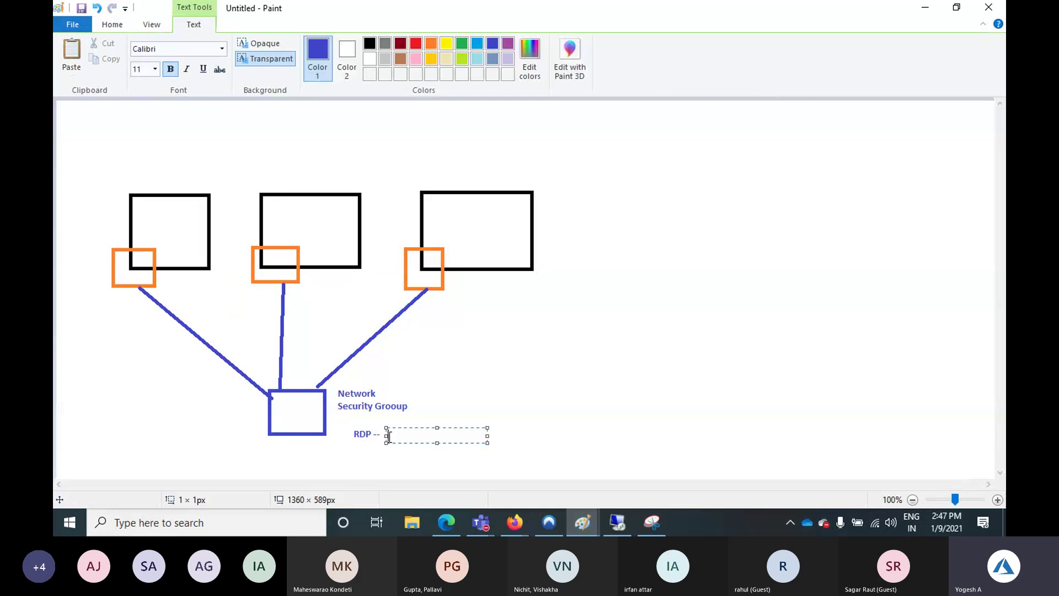
pyautogui.write('1 2 3')
pyautogui.click(446, 420)
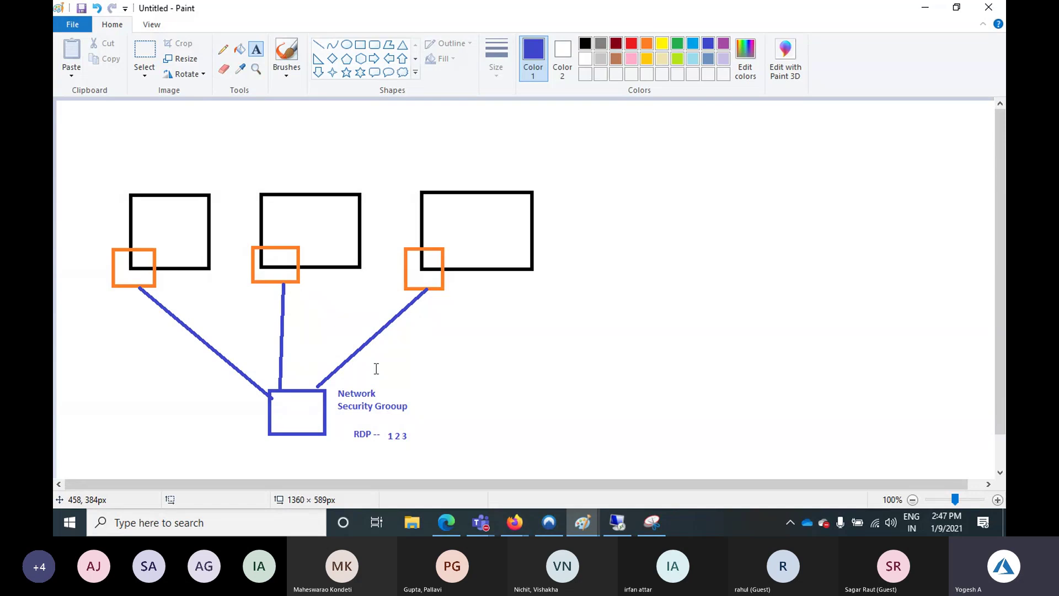
pyautogui.click(513, 523)
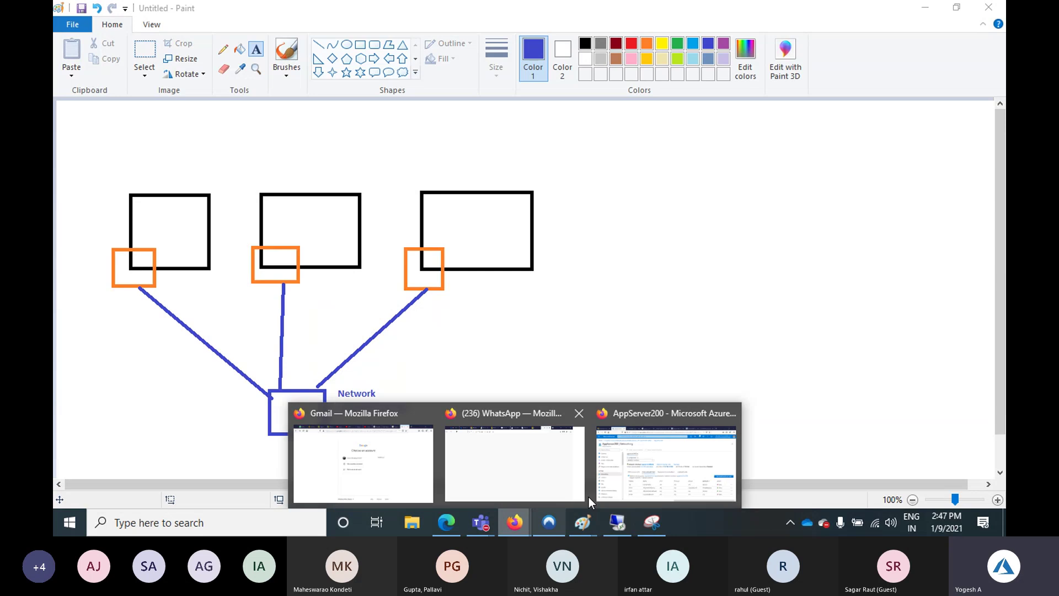
# In the Azure portal, open the RG1000 resource group and highlight the AppServer200-nsg name
pyautogui.click(612, 480)
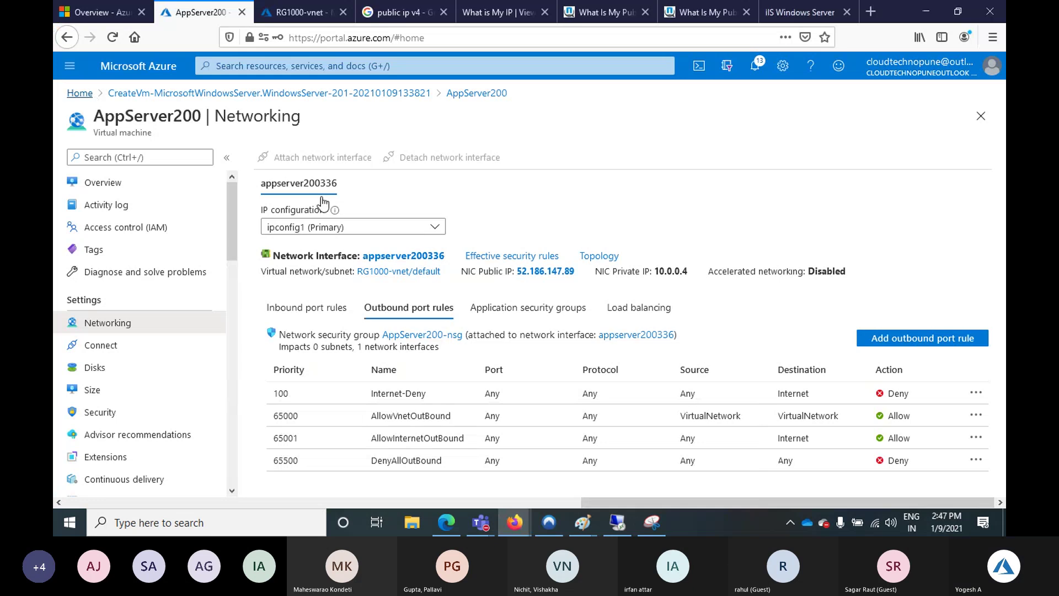
pyautogui.click(79, 92)
pyautogui.click(333, 154)
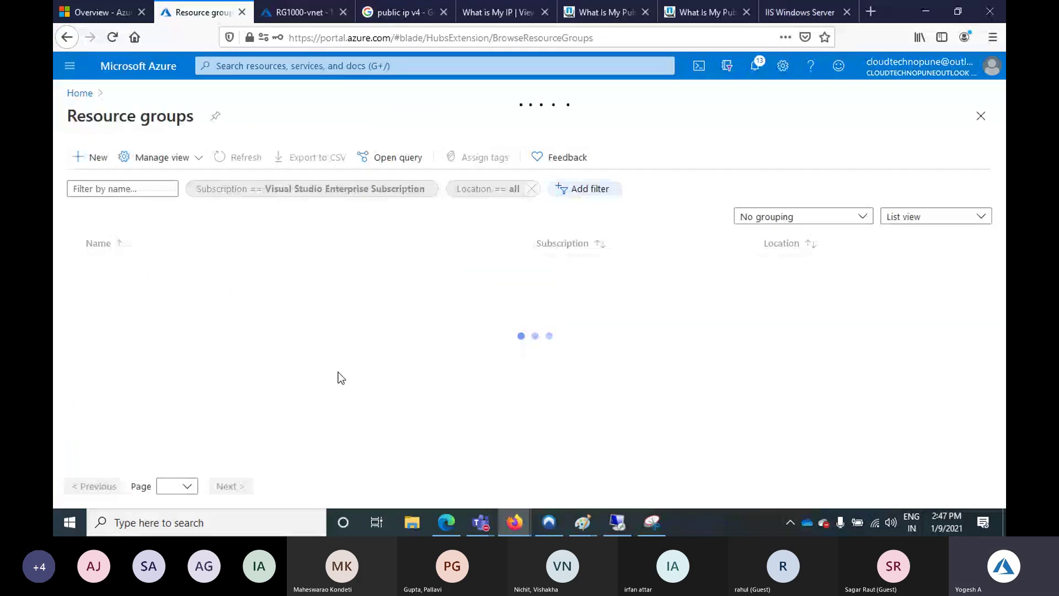
pyautogui.click(110, 334)
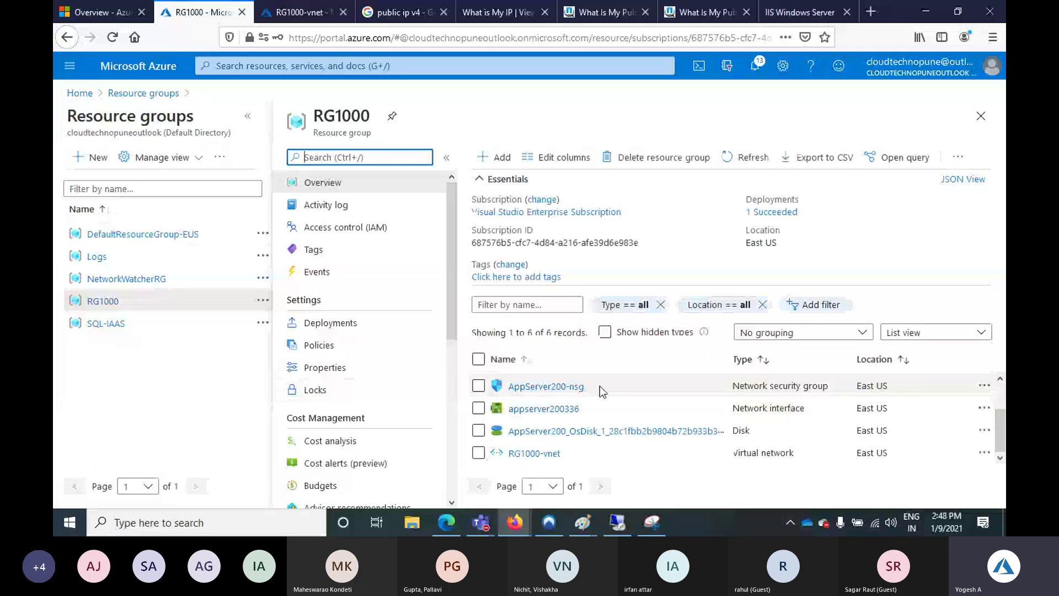
pyautogui.moveTo(600, 386); pyautogui.dragTo(508, 388)
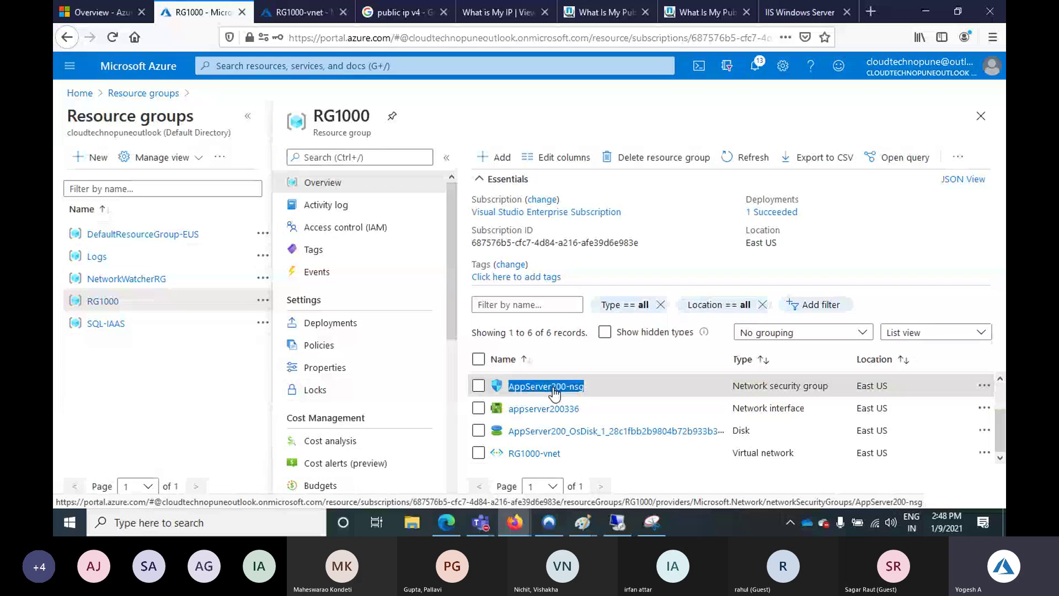
# Go to the Virtual machines list and highlight the AppServer200 entry
pyautogui.click(300, 13)
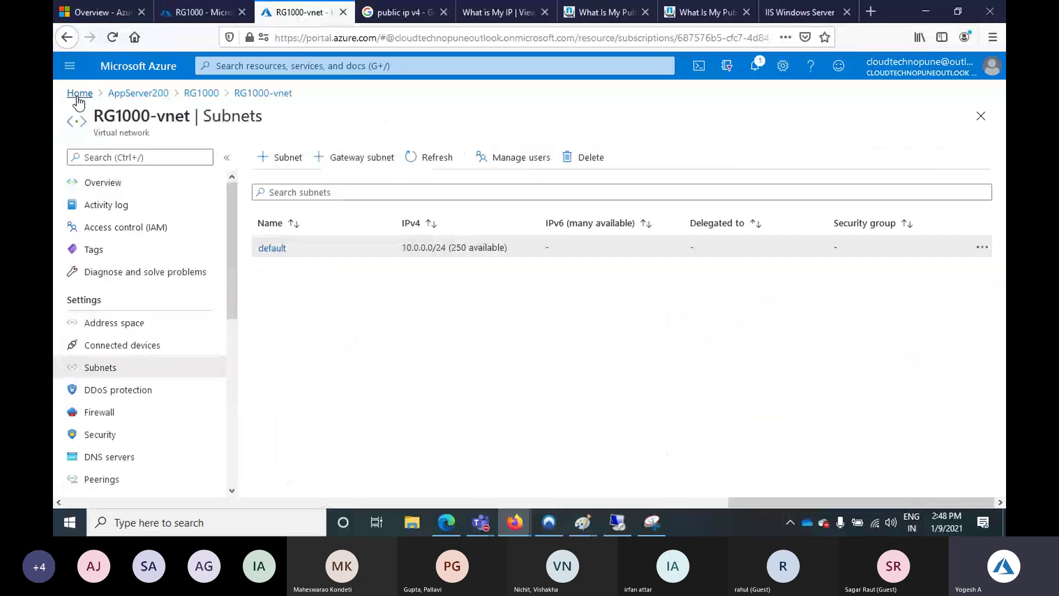
pyautogui.click(79, 93)
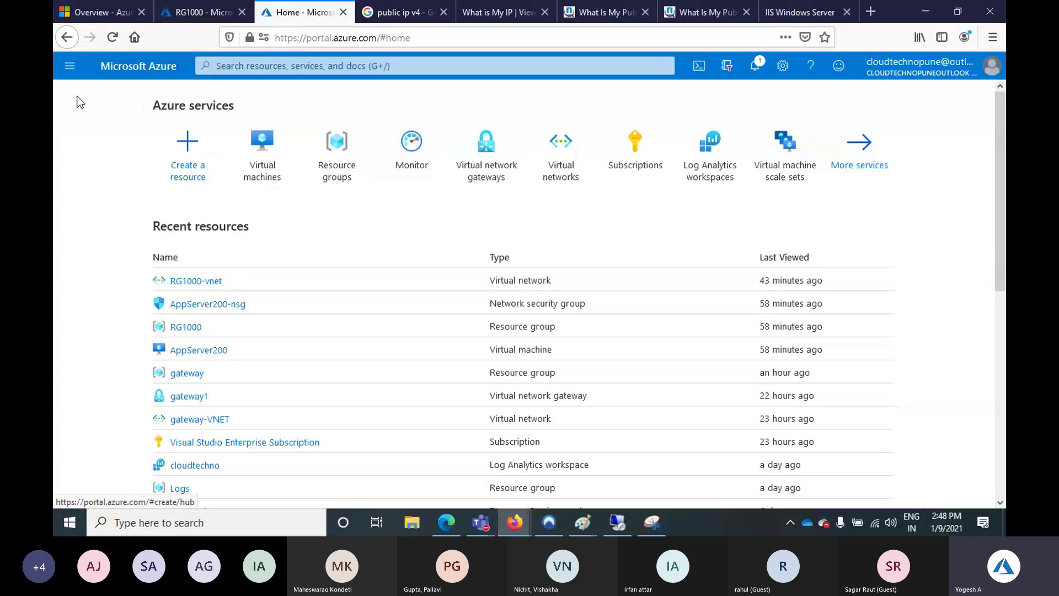
pyautogui.click(268, 165)
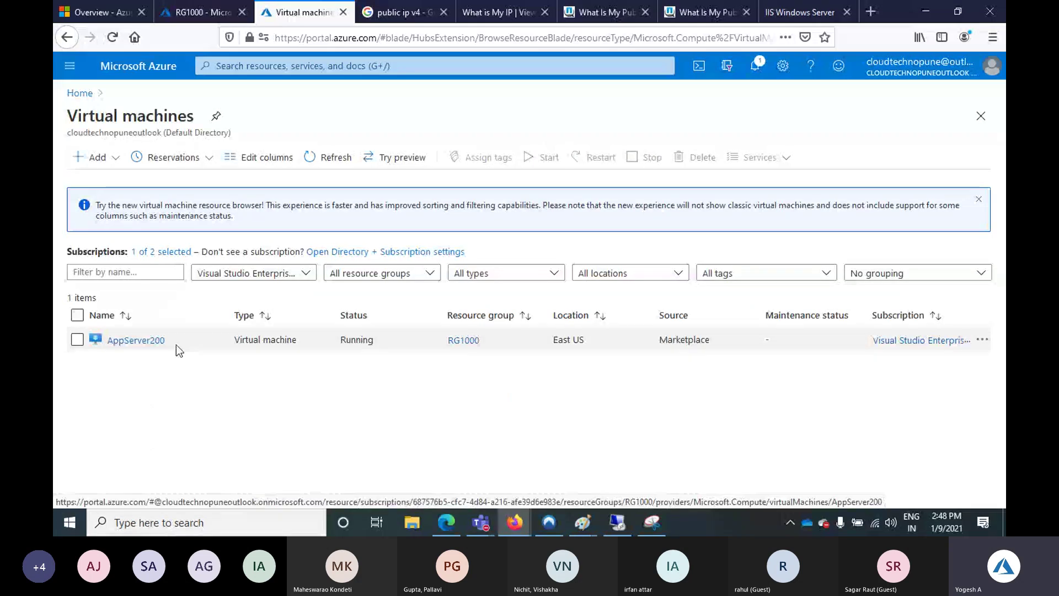
pyautogui.moveTo(176, 345); pyautogui.dragTo(108, 342)
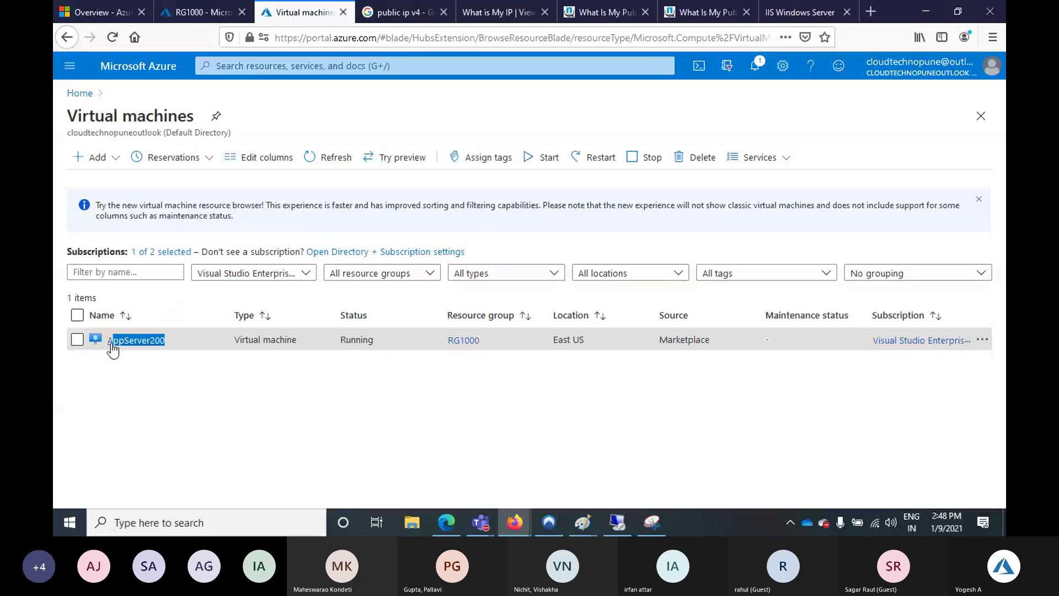
pyautogui.click(116, 180)
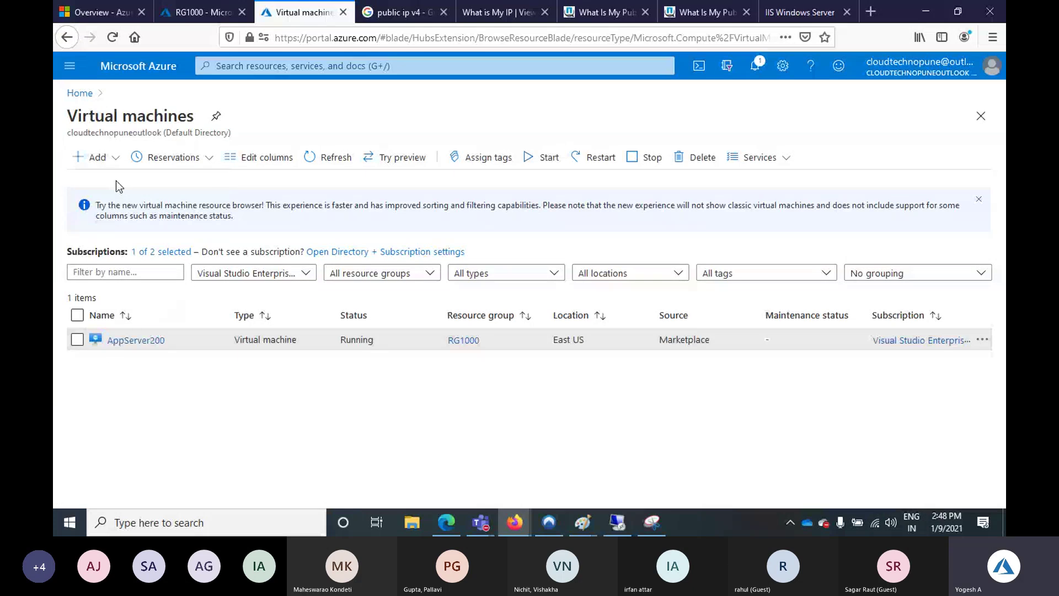
# Start a new VM named AppServer201 in RG1000 using the Windows Server 2012 R2 Datacenter image
pyautogui.click(94, 158)
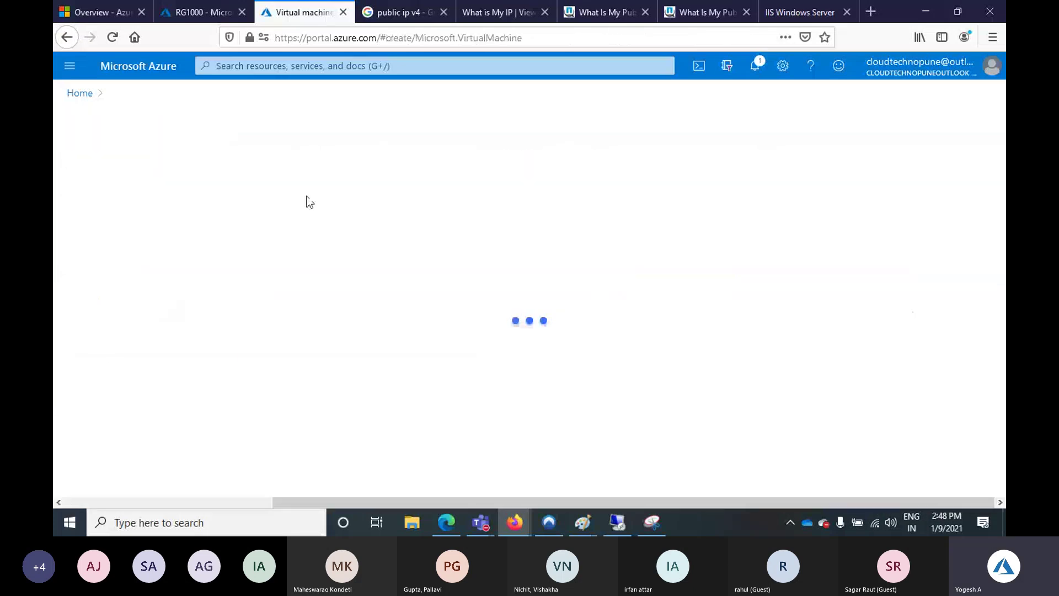
pyautogui.click(321, 337)
pyautogui.scroll(-1, 326, 436)
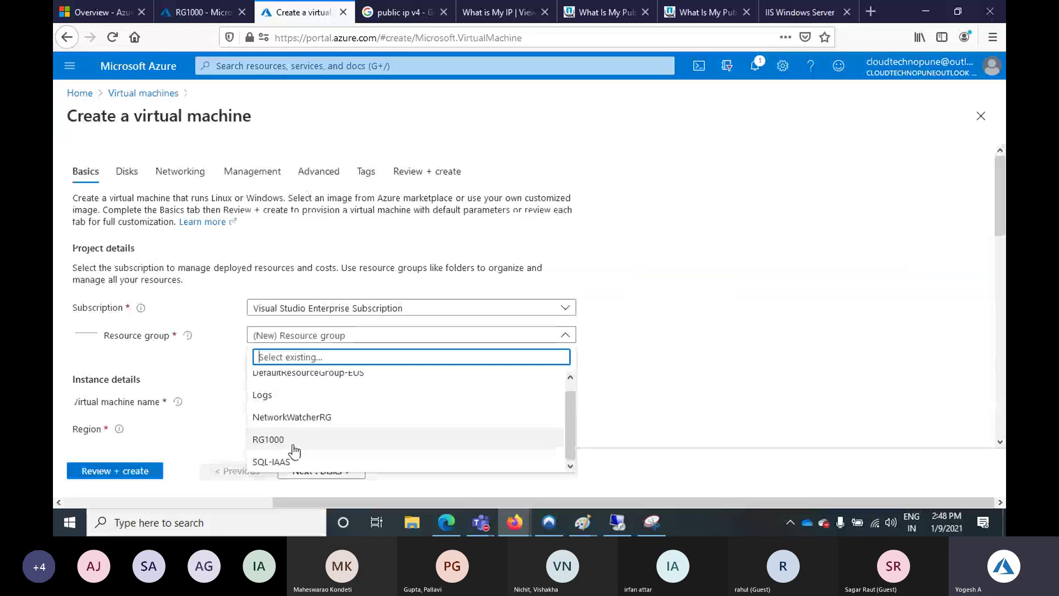
pyautogui.scroll(1, 377, 436)
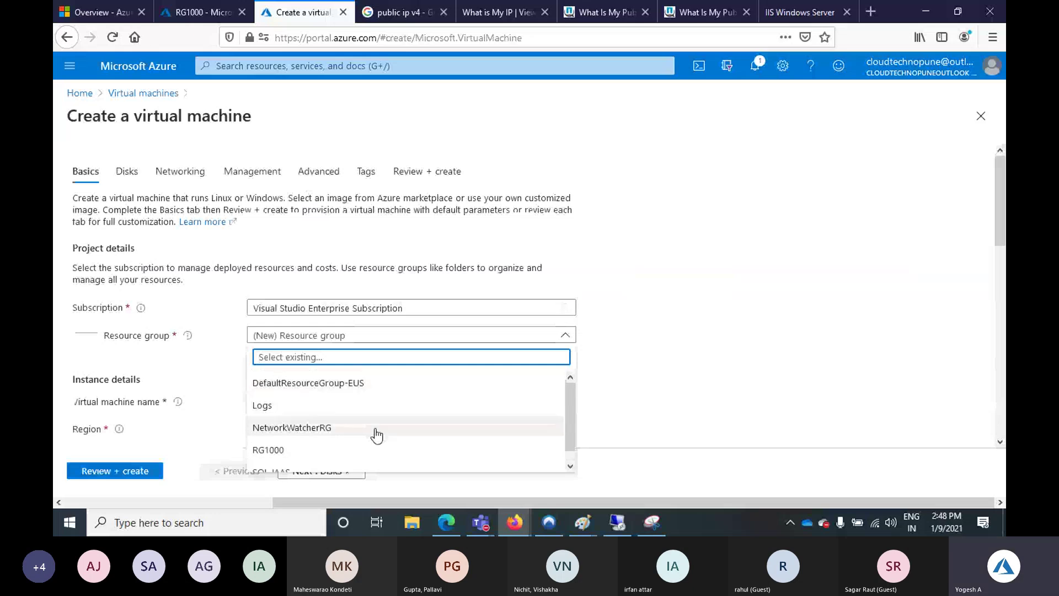
pyautogui.click(268, 449)
pyautogui.click(279, 401)
pyautogui.write('AppServer20')
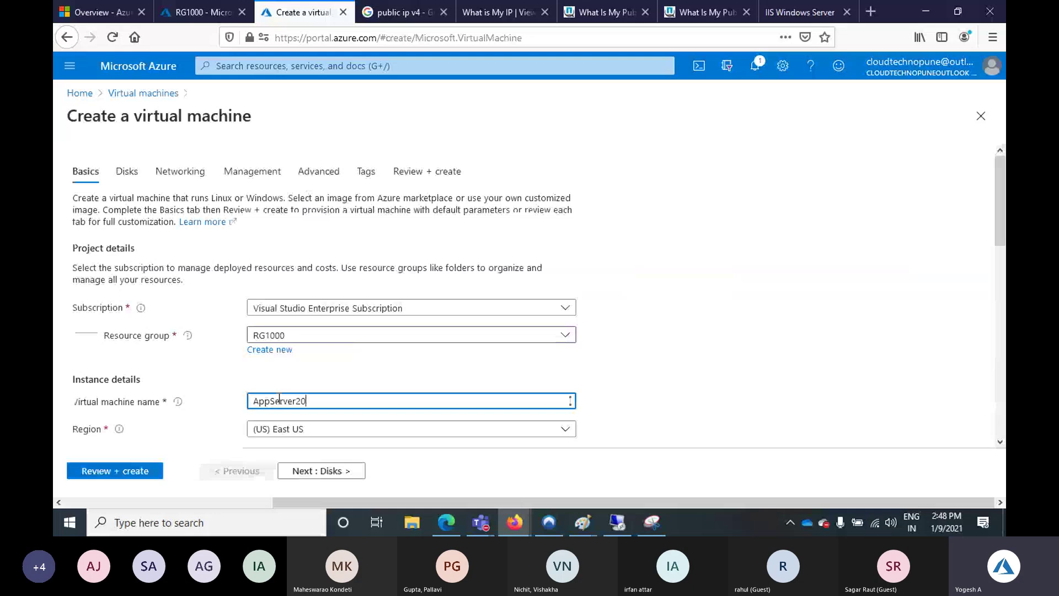
pyautogui.write('1')
pyautogui.scroll(-3, 346, 356)
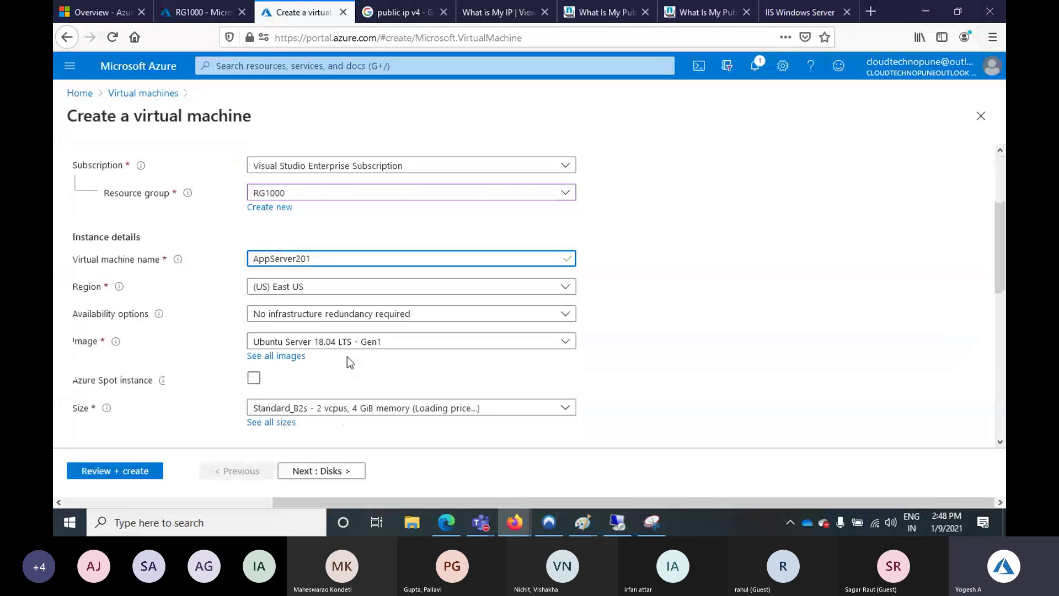
pyautogui.click(358, 341)
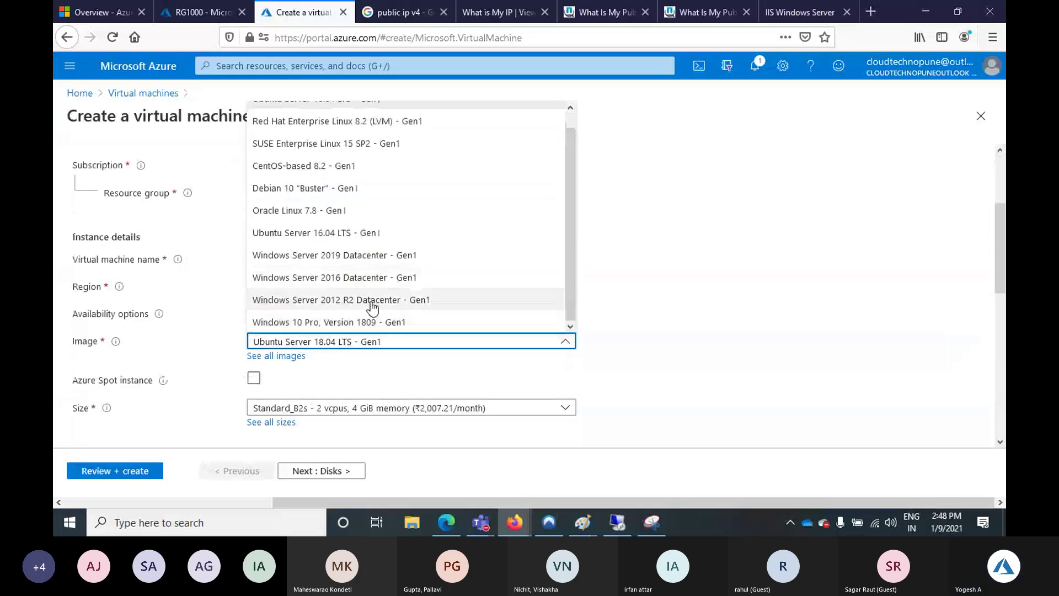
pyautogui.click(371, 300)
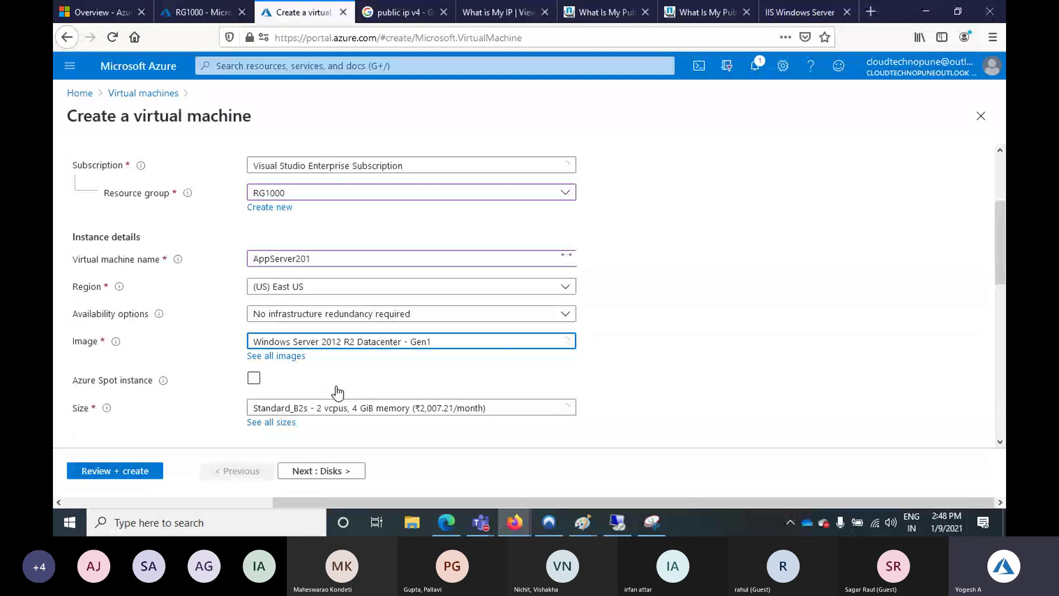
pyautogui.scroll(-5, 327, 386)
# Enter the administrator username and password with confirmation, then continue to Disks
pyautogui.click(289, 330)
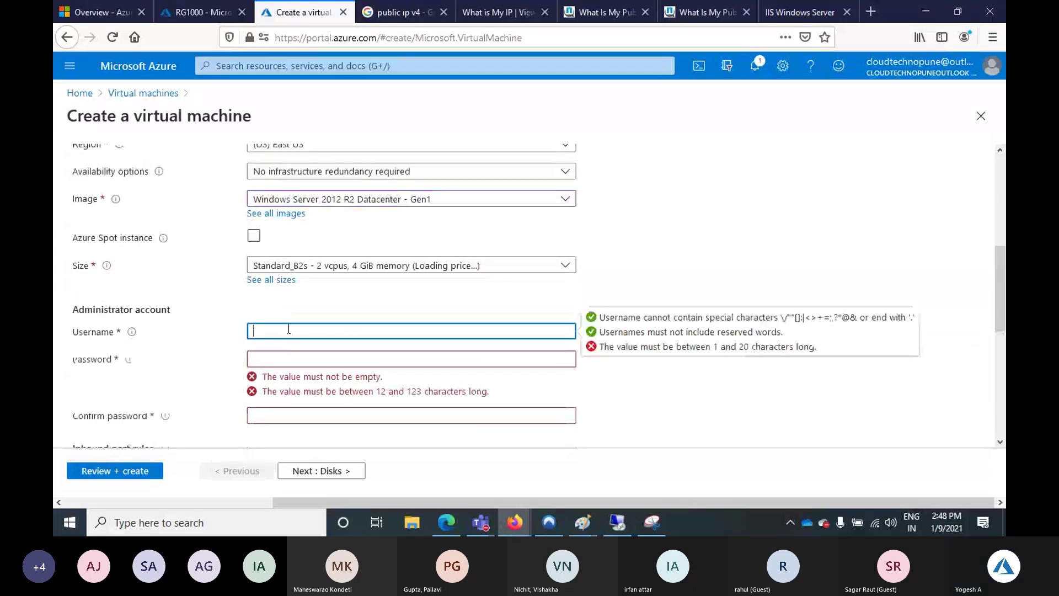
pyautogui.write('adm')
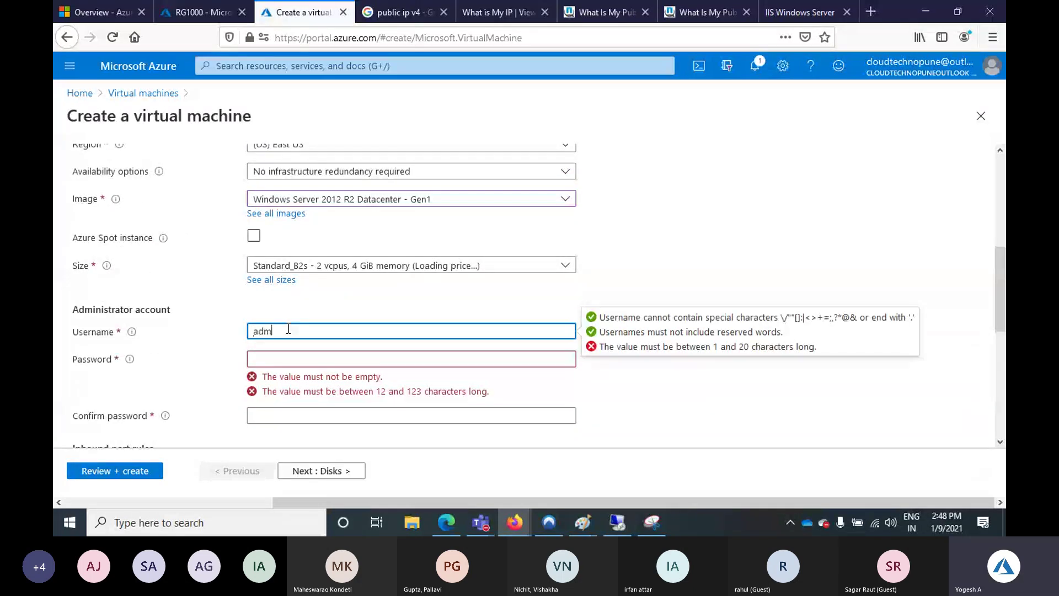
pyautogui.write('in100')
pyautogui.press('Tab')
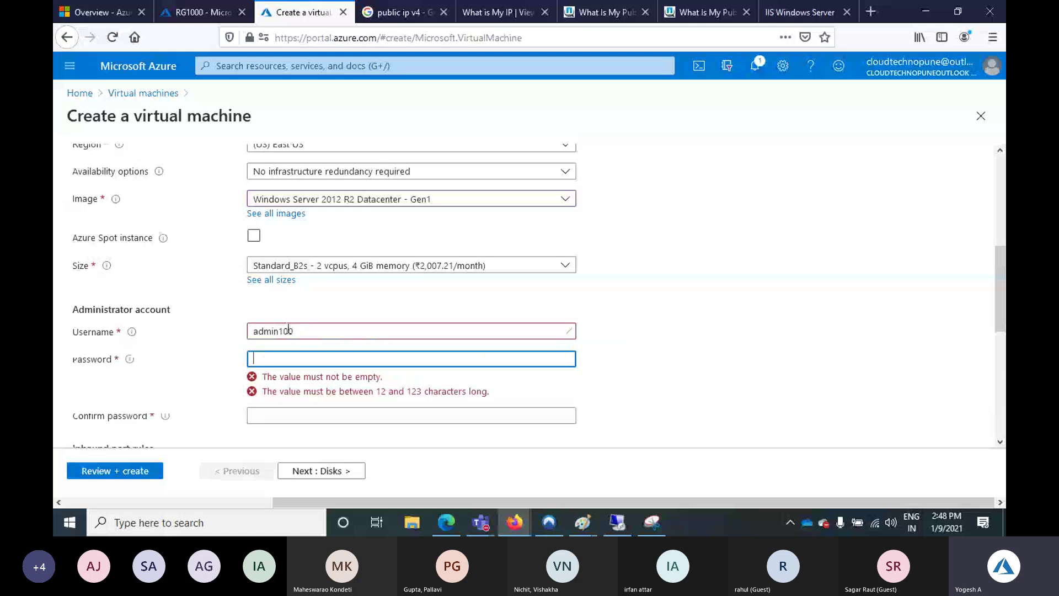
pyautogui.write('Admi')
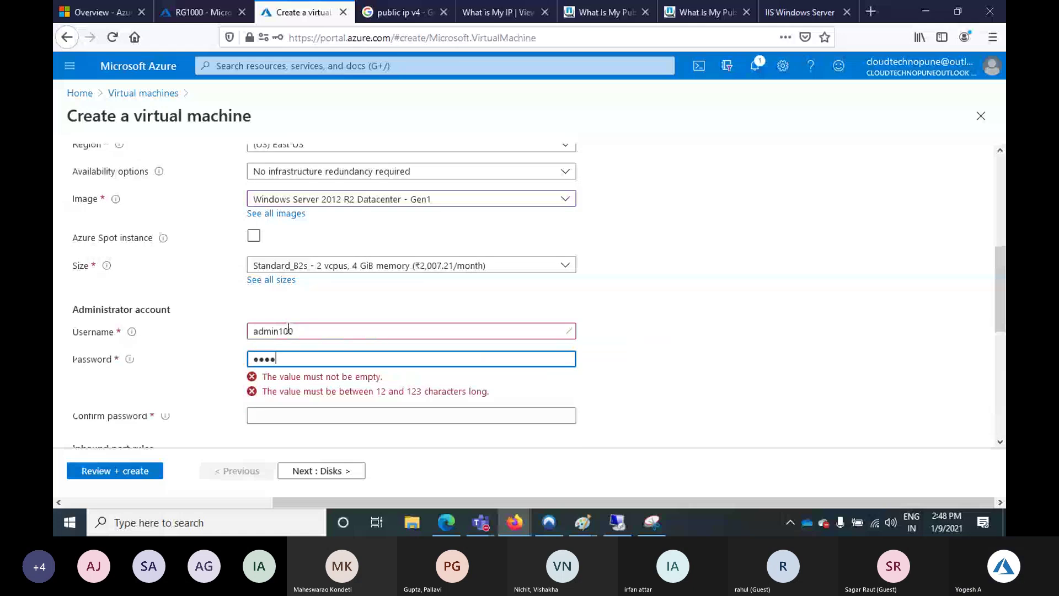
pyautogui.write('n@12345678')
pyautogui.press('Tab')
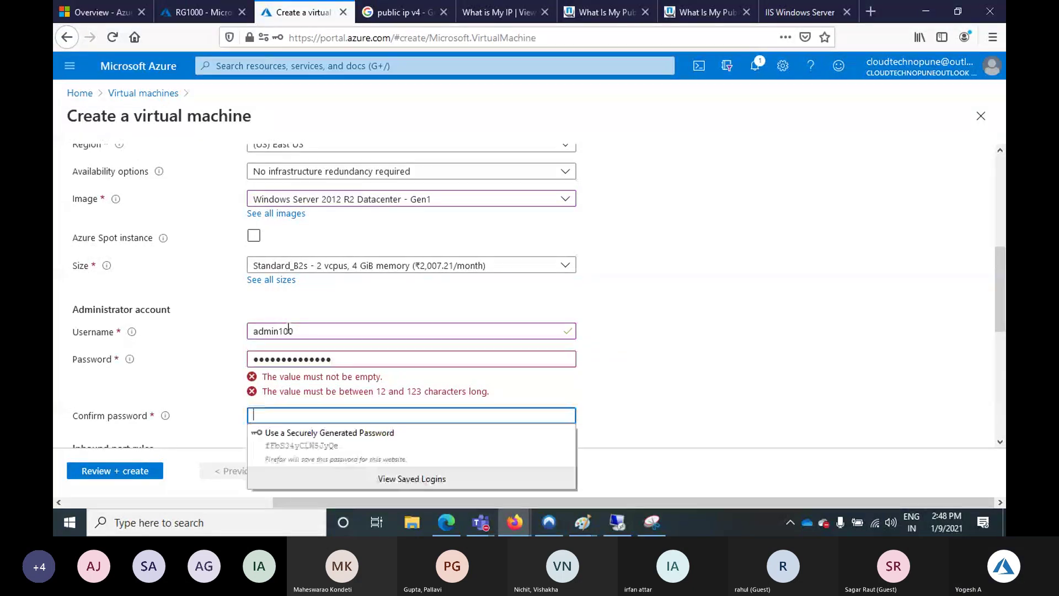
pyautogui.write('Admin')
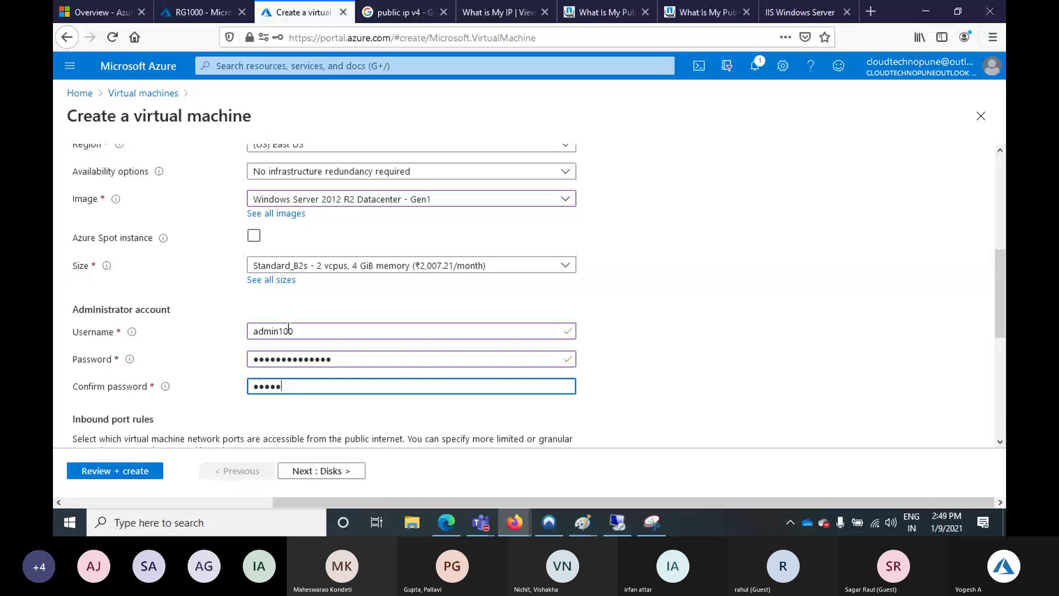
pyautogui.write('@123')
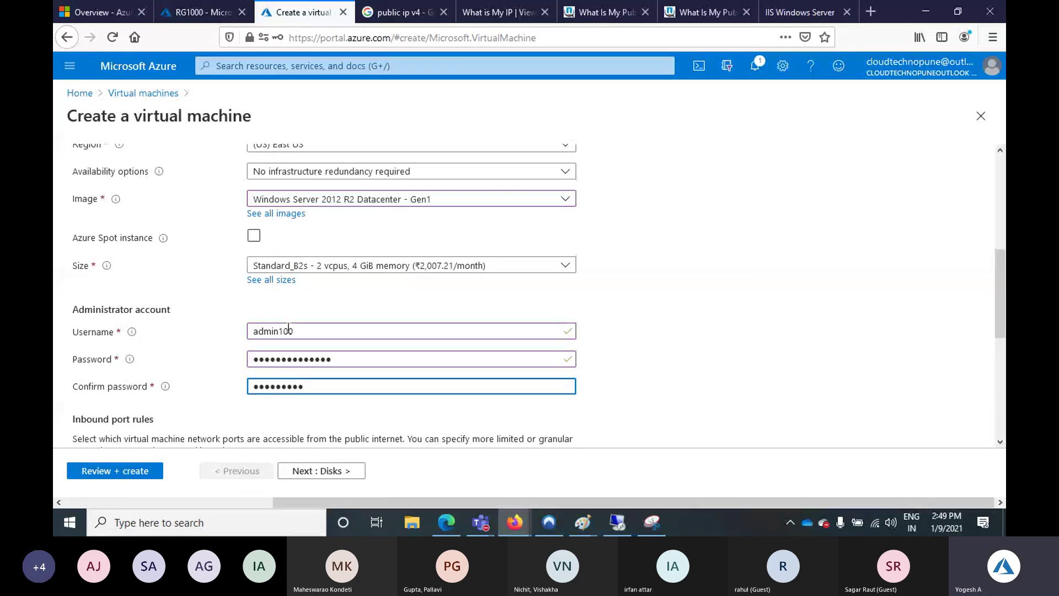
pyautogui.write('45678')
pyautogui.press('Tab')
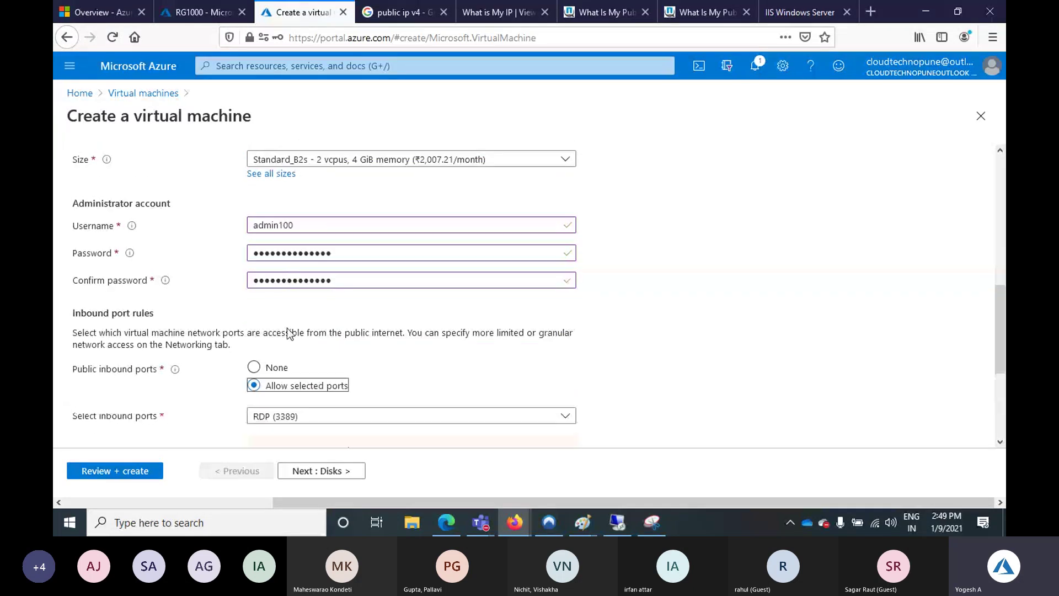
pyautogui.scroll(-3, 339, 194)
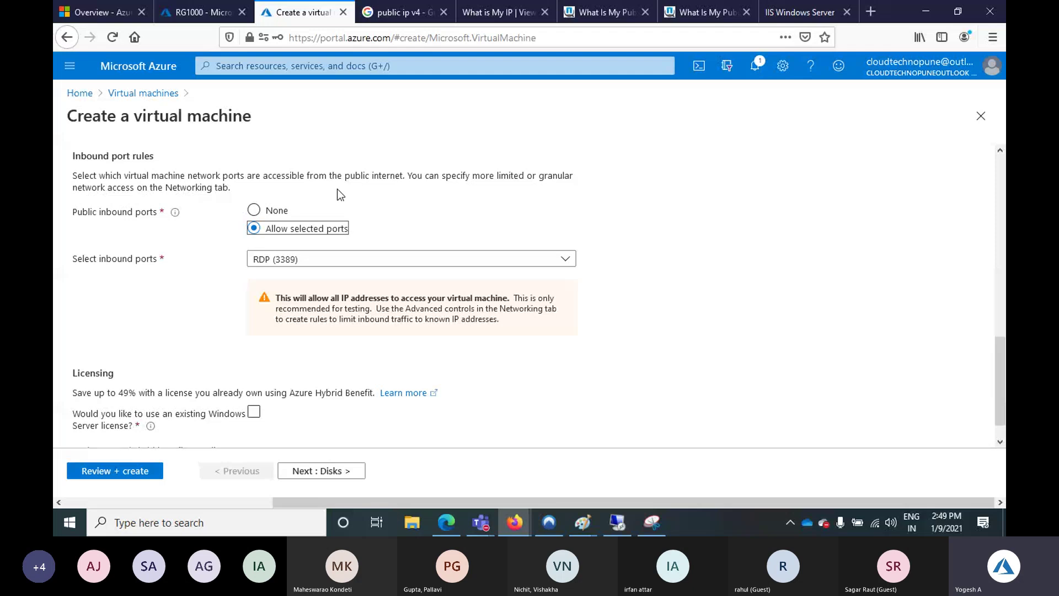
pyautogui.click(345, 474)
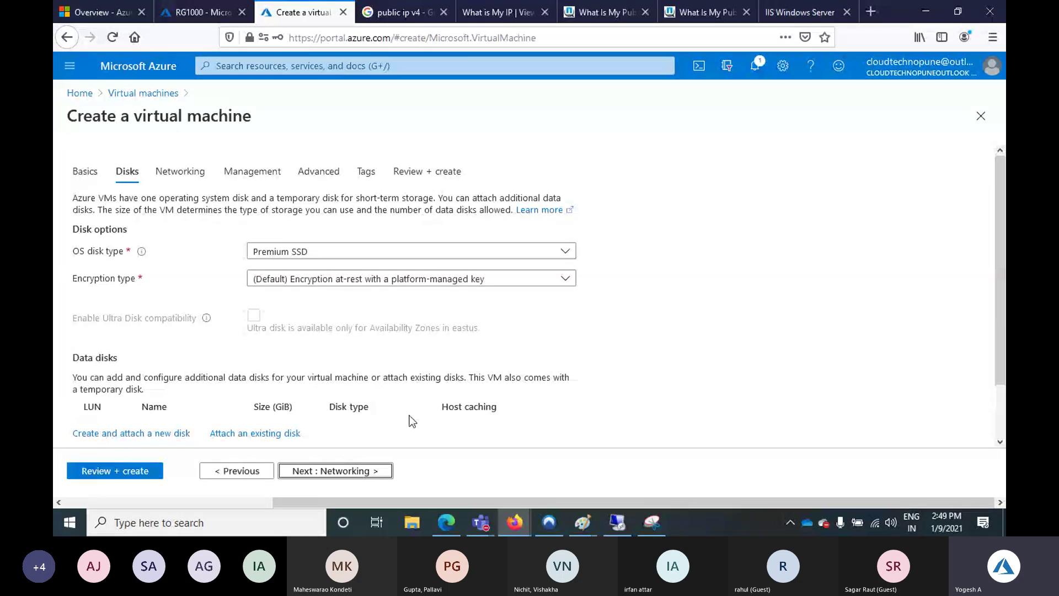
# On the Networking step, set the public IP to None
pyautogui.click(181, 171)
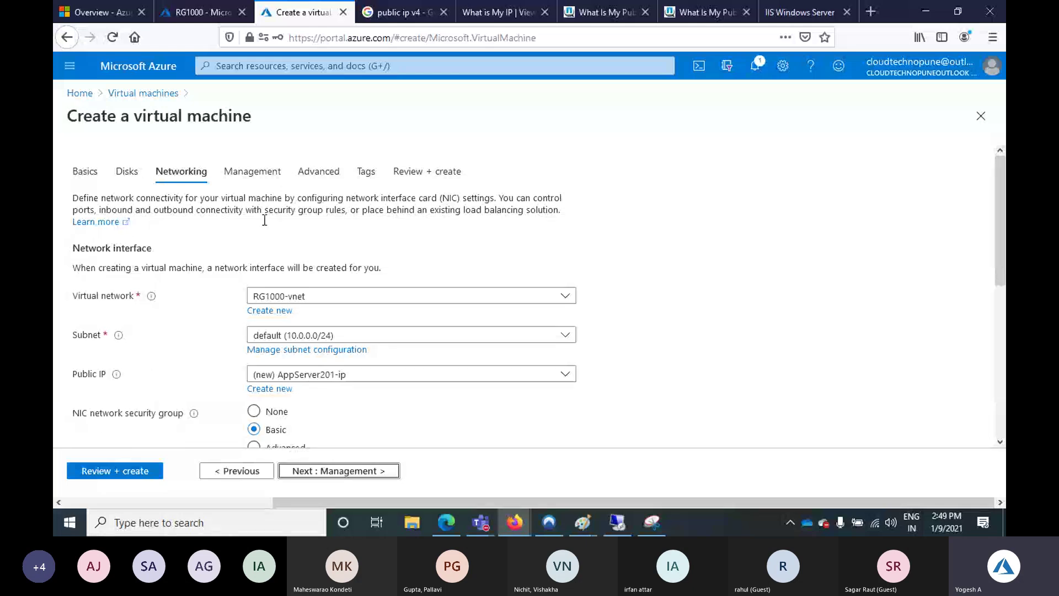
pyautogui.scroll(-2, 265, 220)
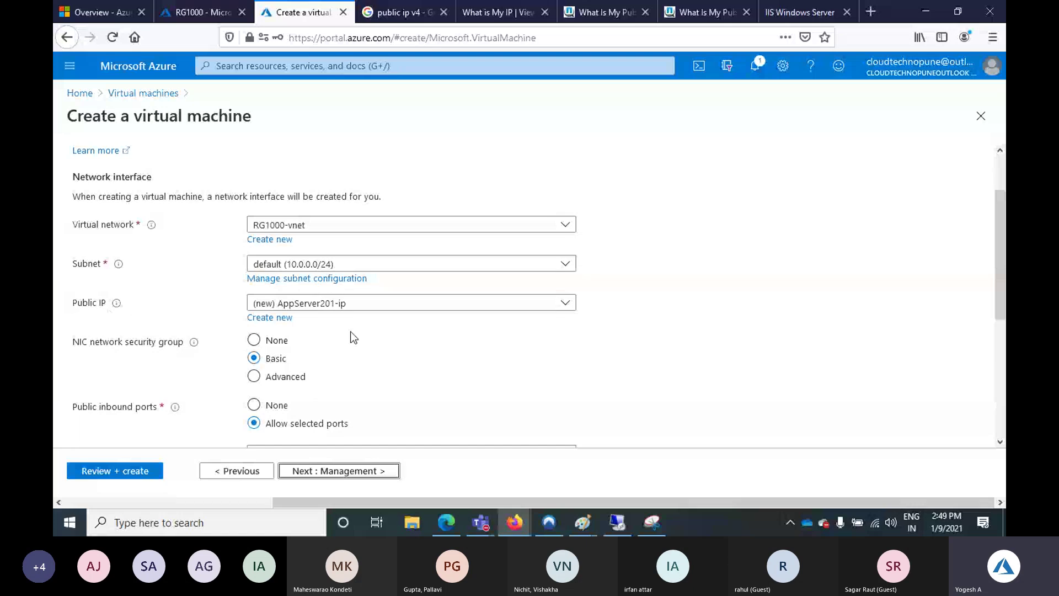
pyautogui.click(331, 305)
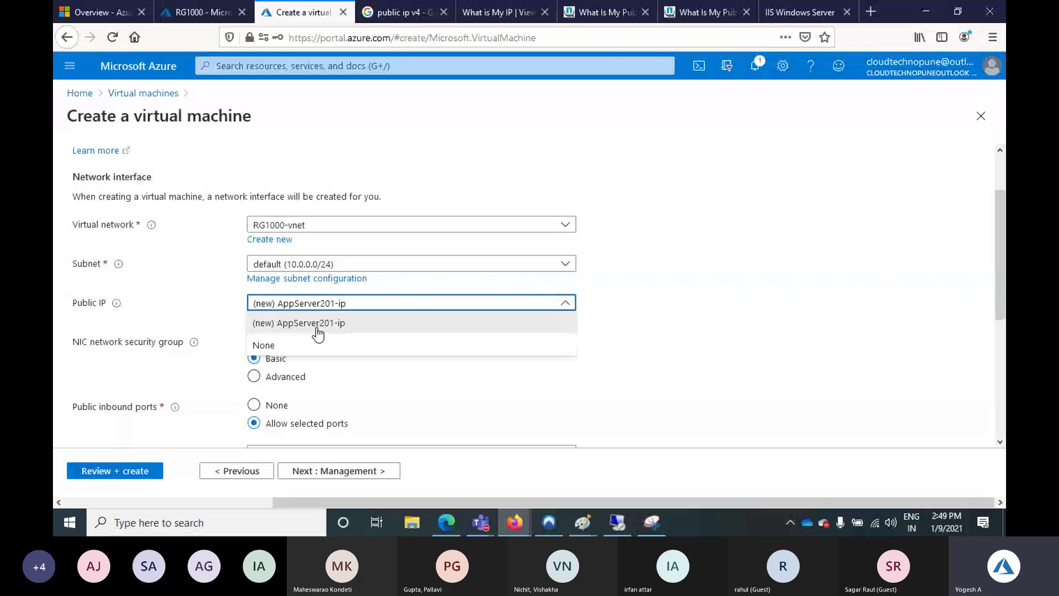
pyautogui.click(318, 345)
# Set the NIC network security group to Advanced and select the existing AppServer200-nsg
pyautogui.moveTo(73, 342); pyautogui.dragTo(184, 342)
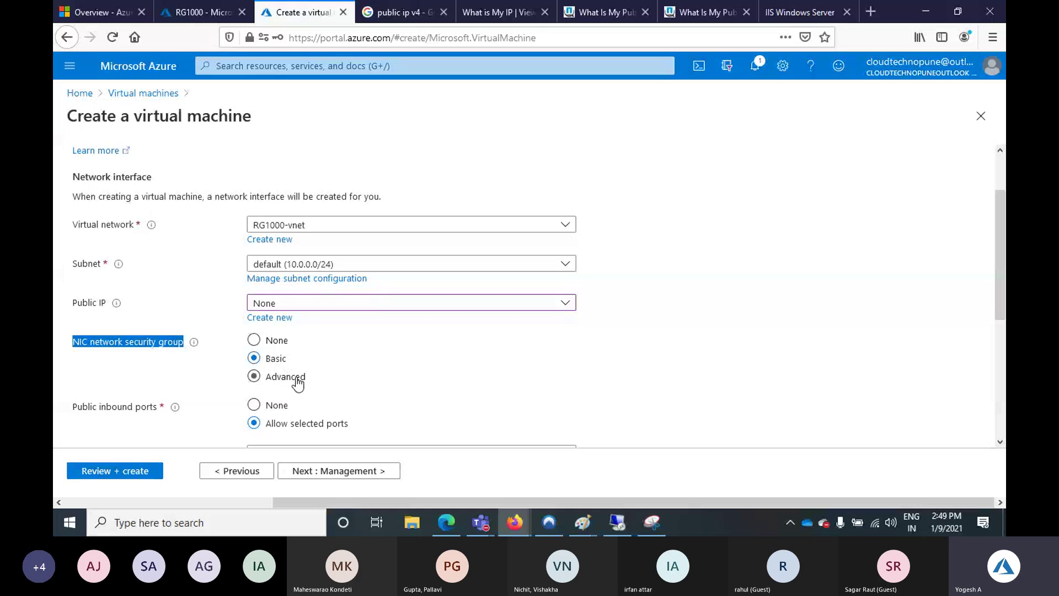
pyautogui.click(288, 378)
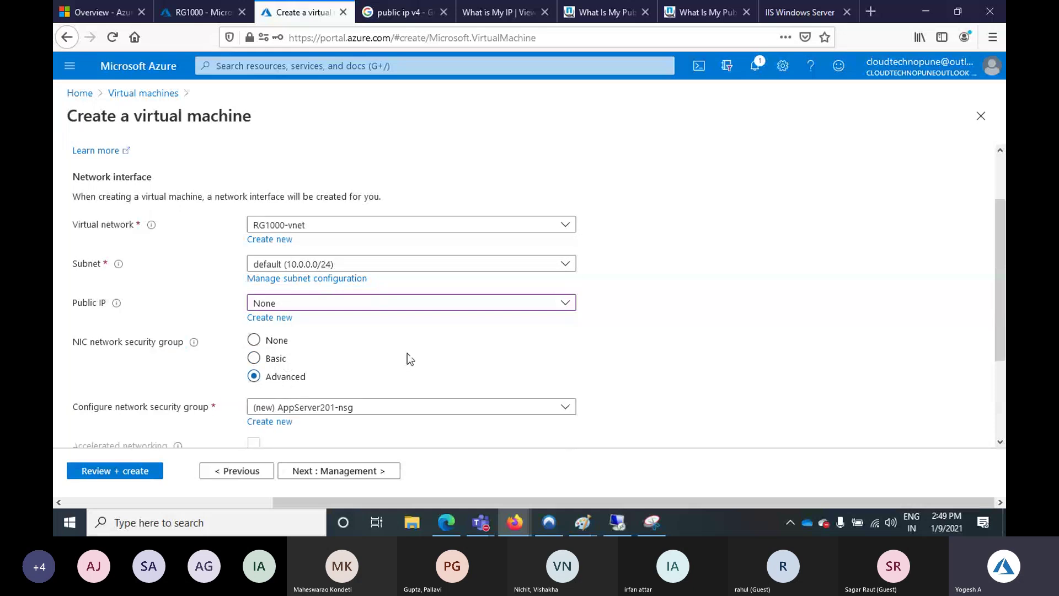
pyautogui.scroll(-2, 409, 359)
pyautogui.click(334, 284)
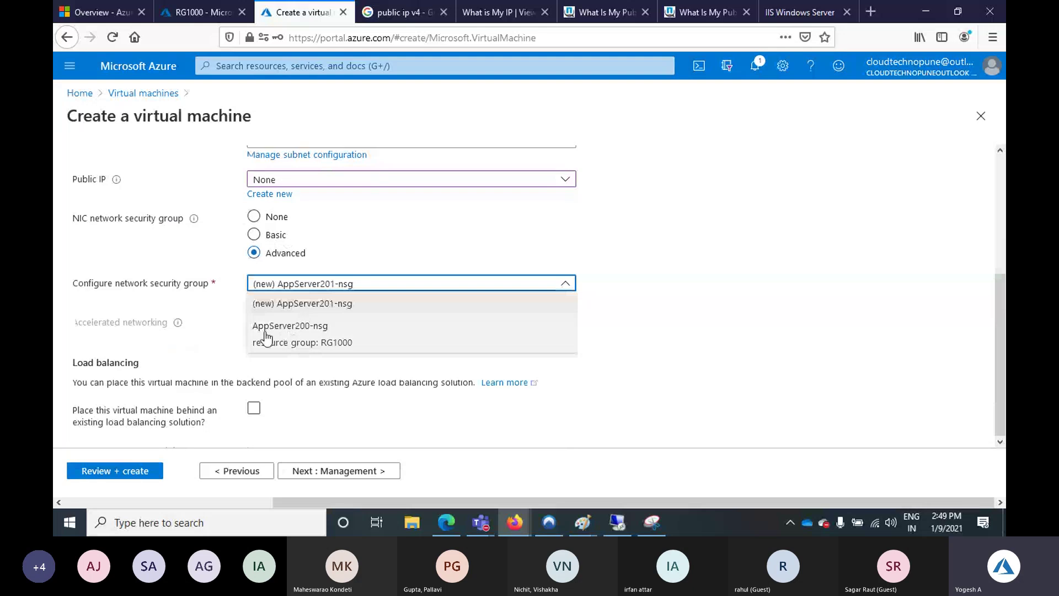
pyautogui.click(314, 336)
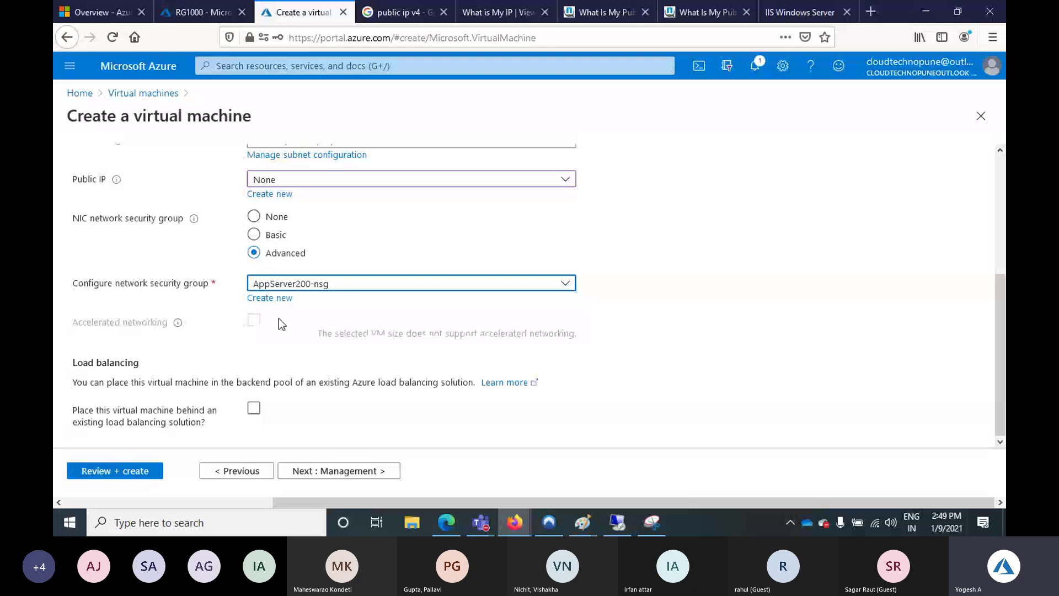
pyautogui.scroll(3, 317, 379)
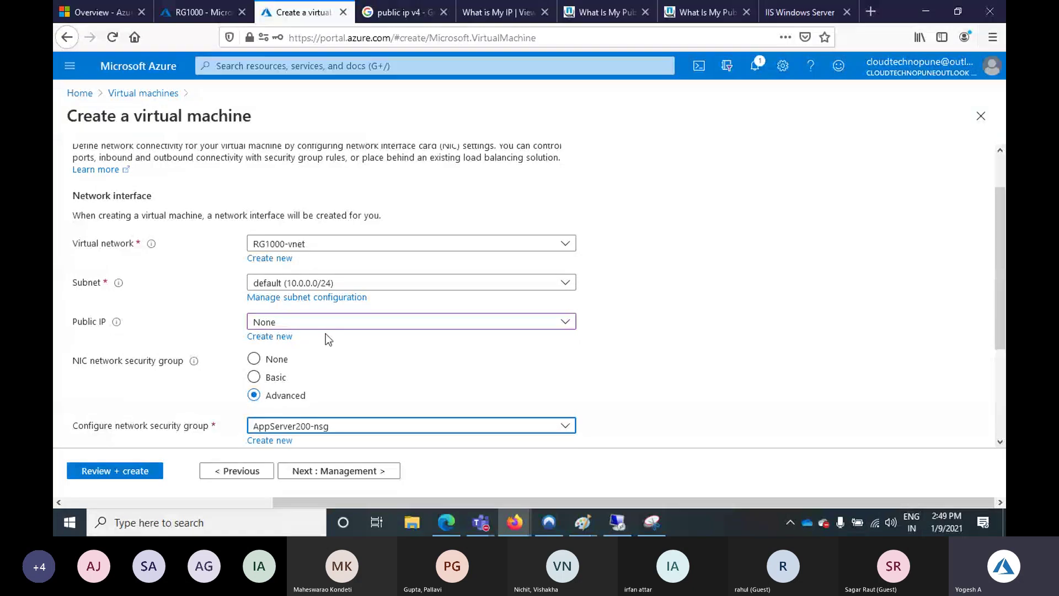
pyautogui.scroll(-2, 313, 371)
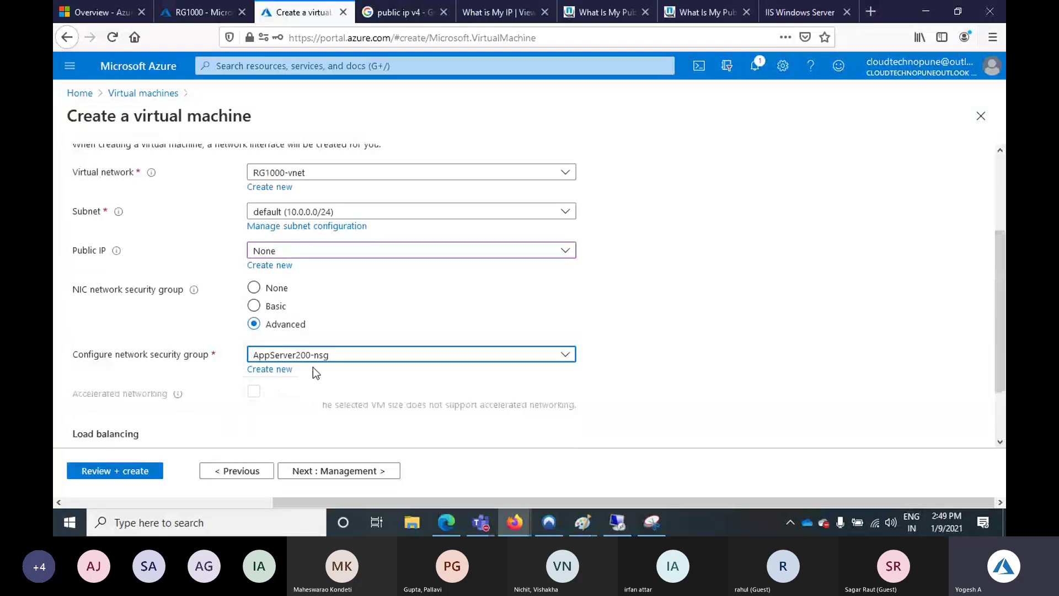
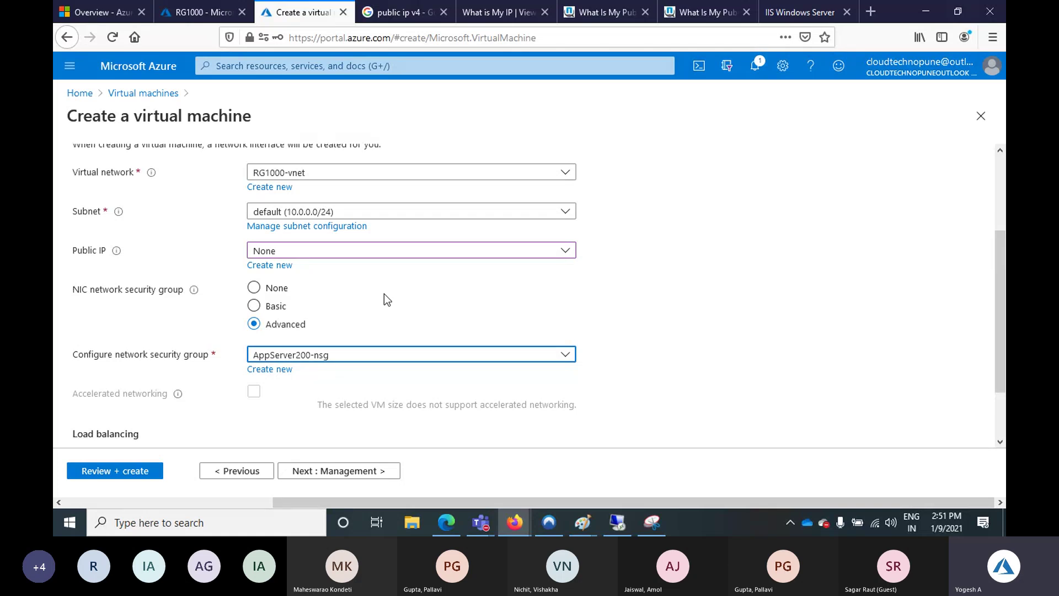
# Skip through Management to Review + create, and submit the VM once validation passes
pyautogui.scroll(-2, 385, 298)
pyautogui.click(362, 473)
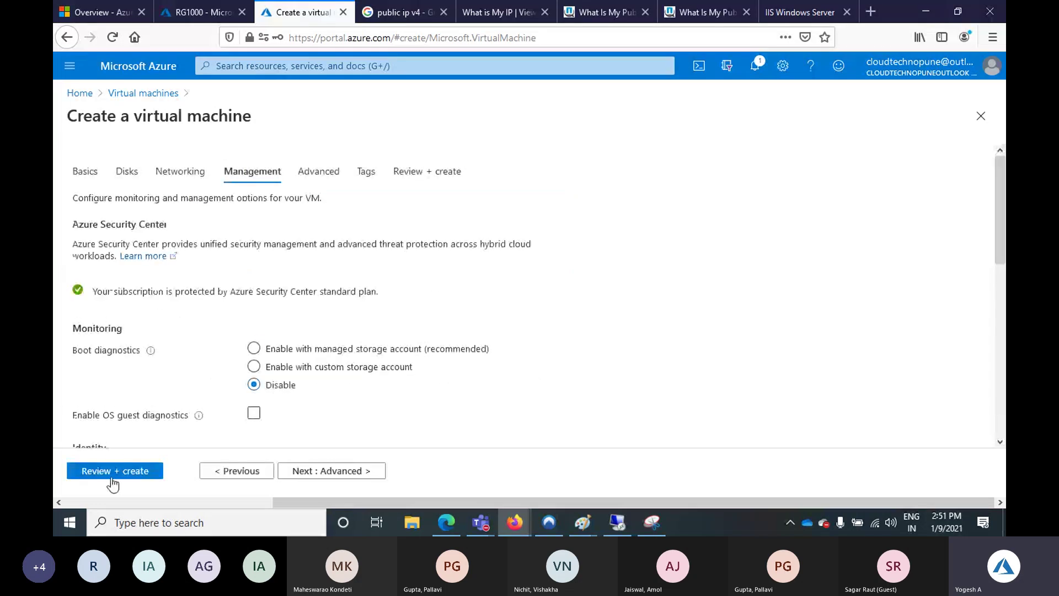
pyautogui.click(113, 470)
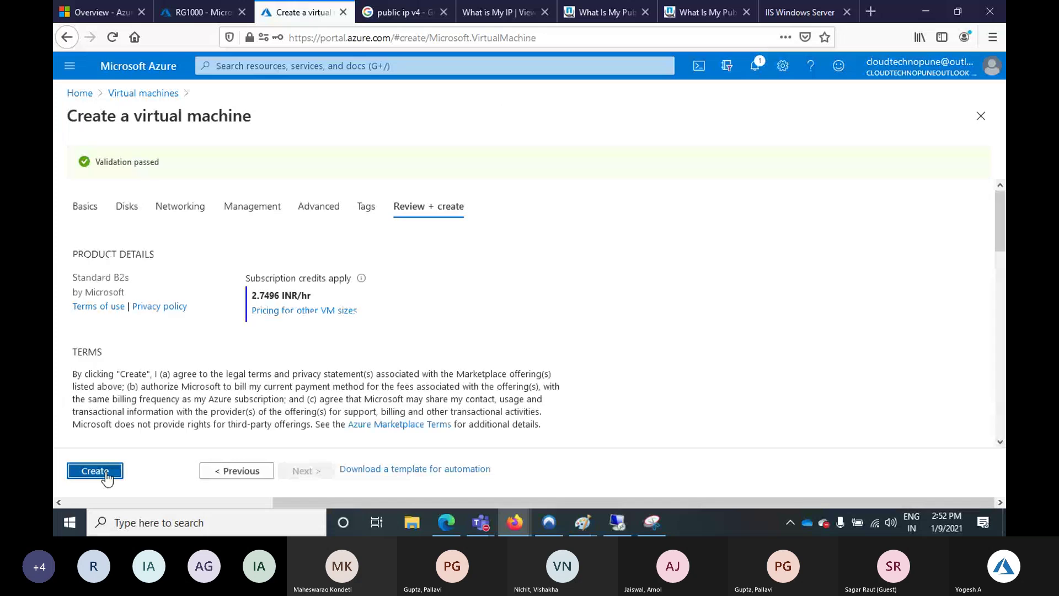
pyautogui.click(106, 475)
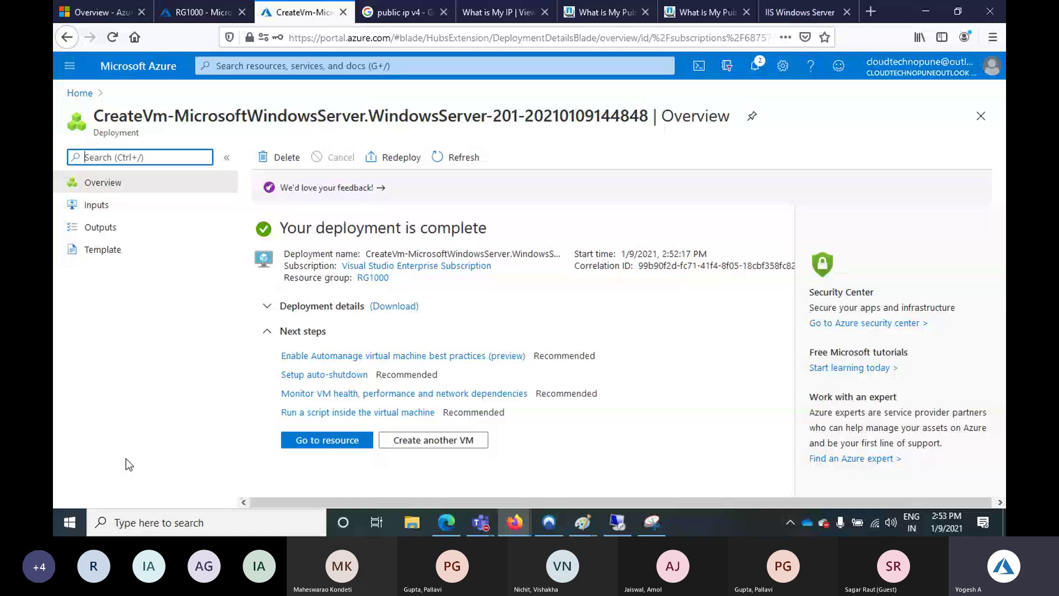
# Open the newly deployed AppServer201 virtual machine's overview page
pyautogui.click(327, 440)
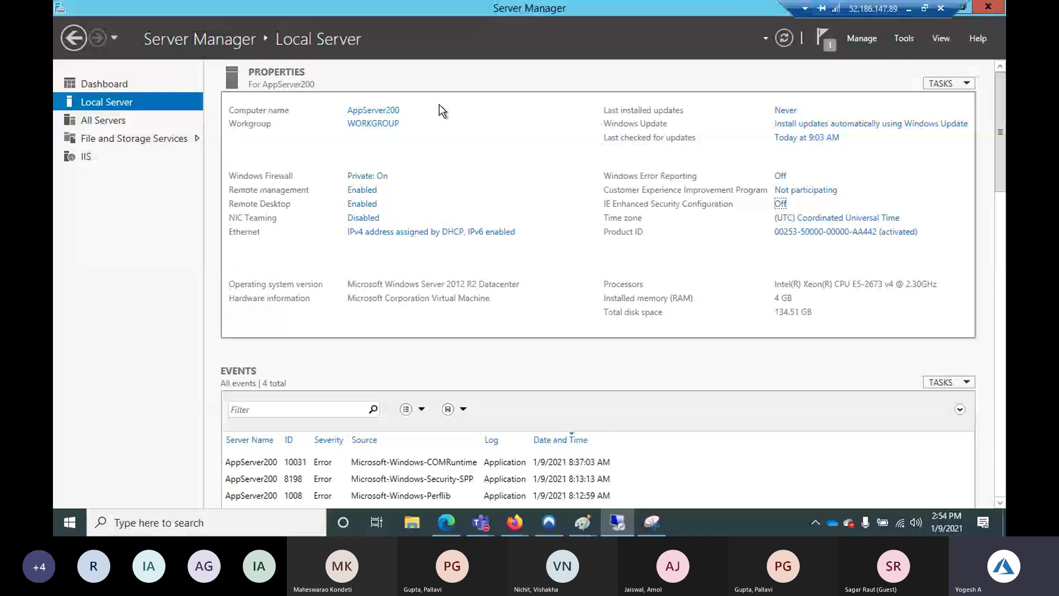
# Start a Remote Desktop Connection to 10.0.0.5, then cancel the attempt
pyautogui.click(66, 532)
pyautogui.write('m')
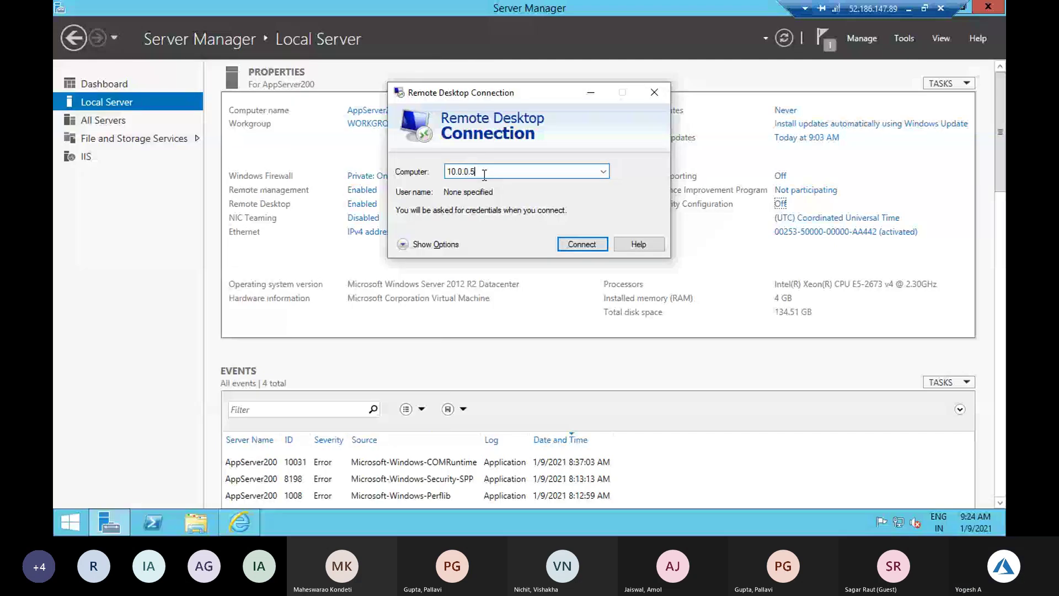
pyautogui.press('Return')
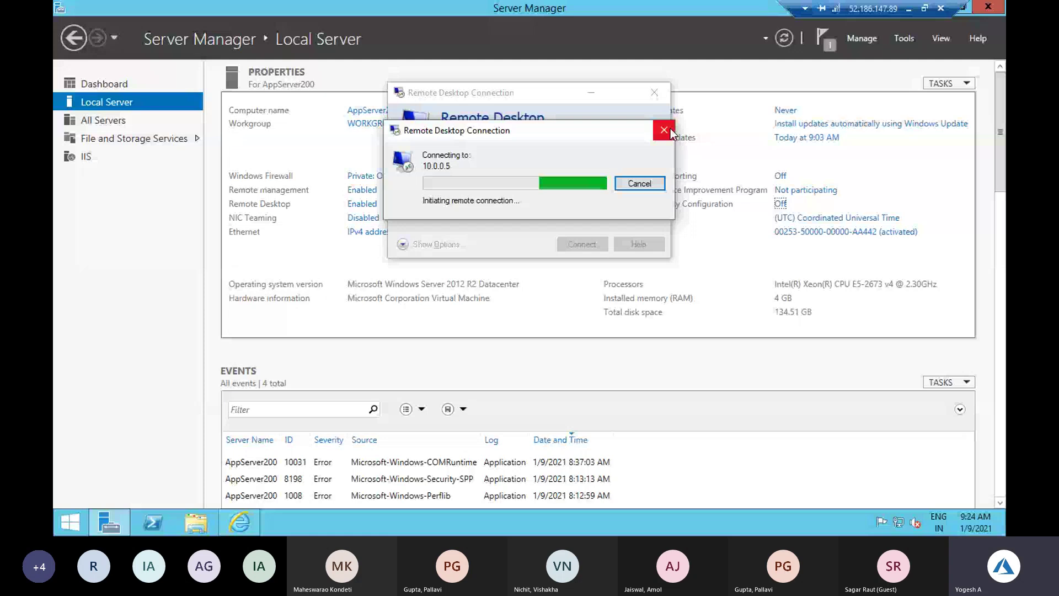
pyautogui.click(668, 131)
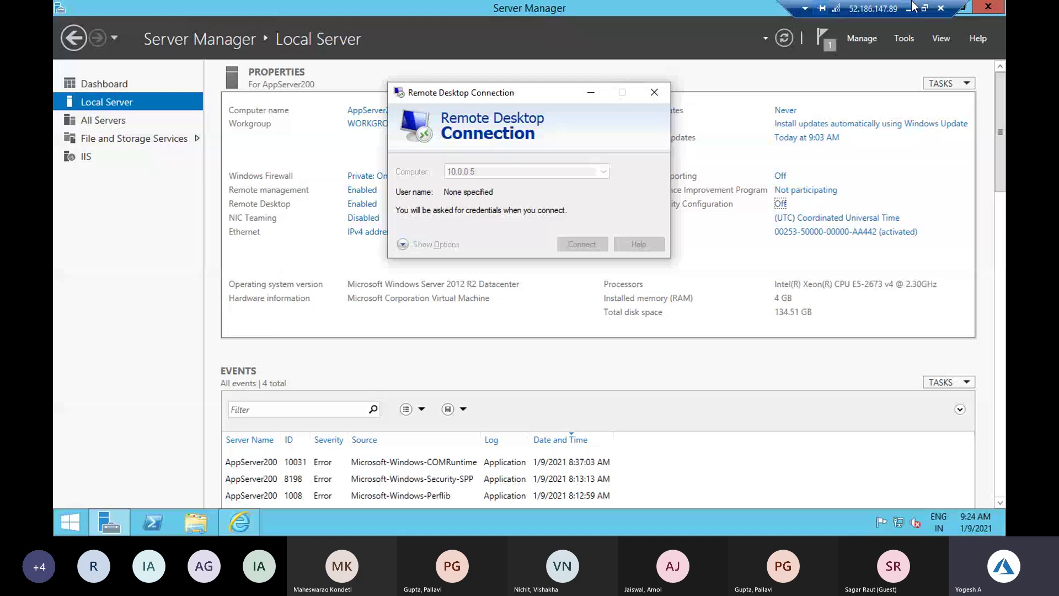
# Minimize the remote session, dismiss the connection error, and show the open Remote Desktop windows
pyautogui.click(909, 8)
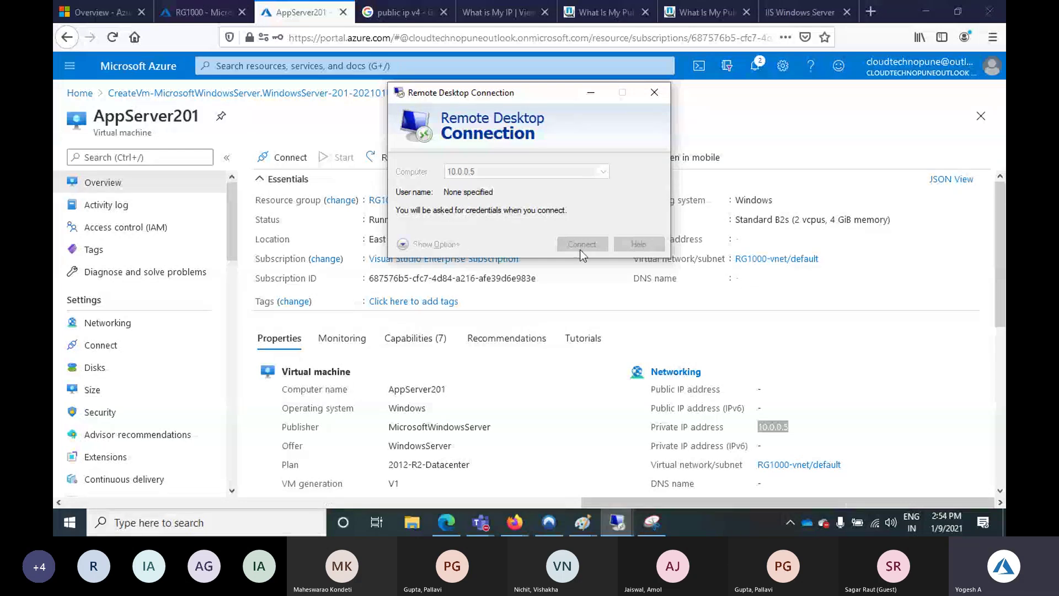
pyautogui.press('Return')
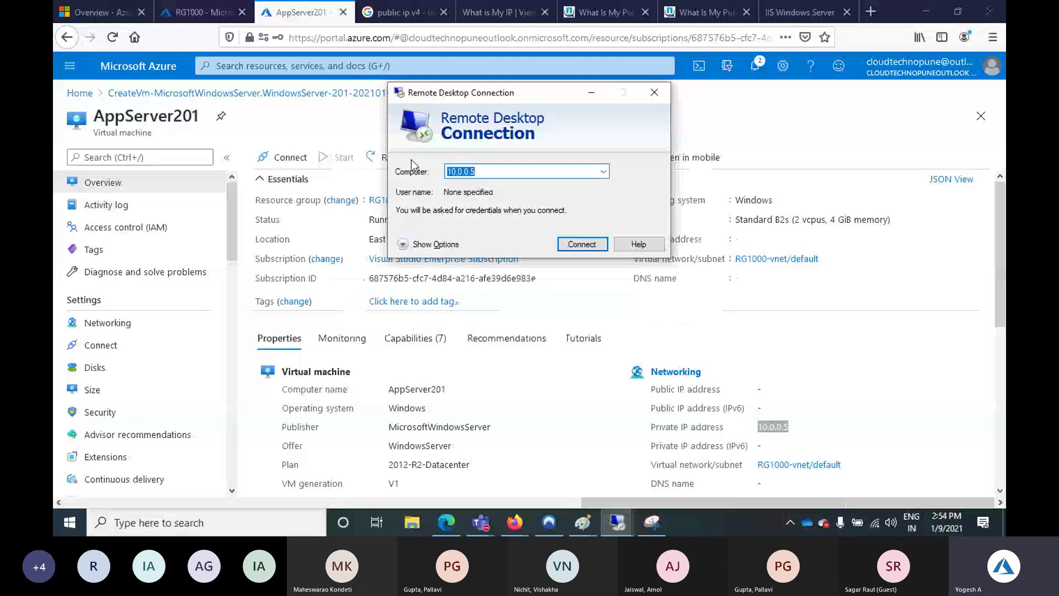
pyautogui.click(630, 527)
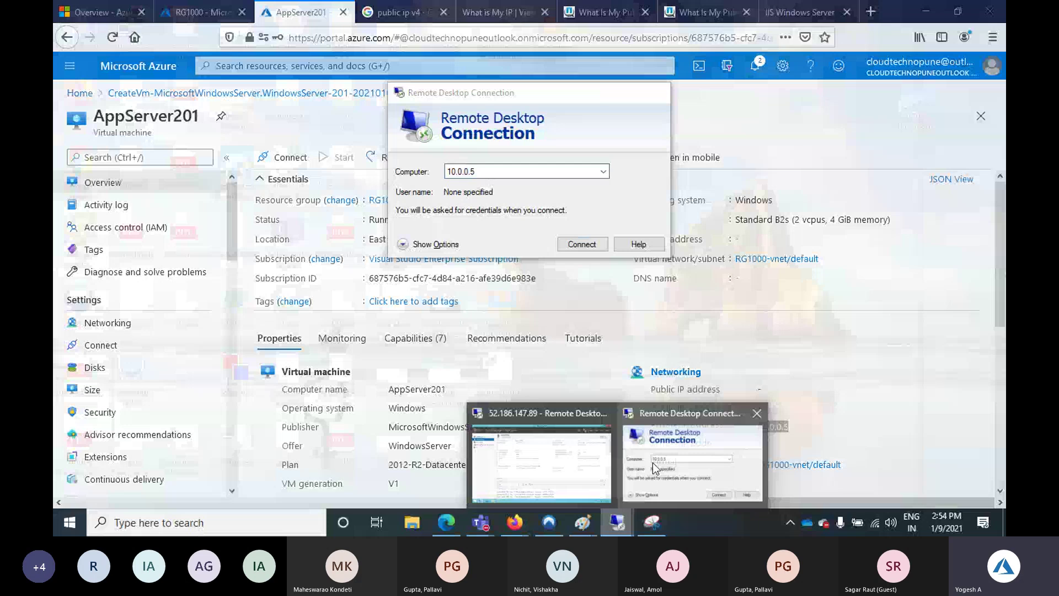
# Back in the AppServer200 session, launch the Remote Desktop client (mstsc) from search
pyautogui.click(540, 464)
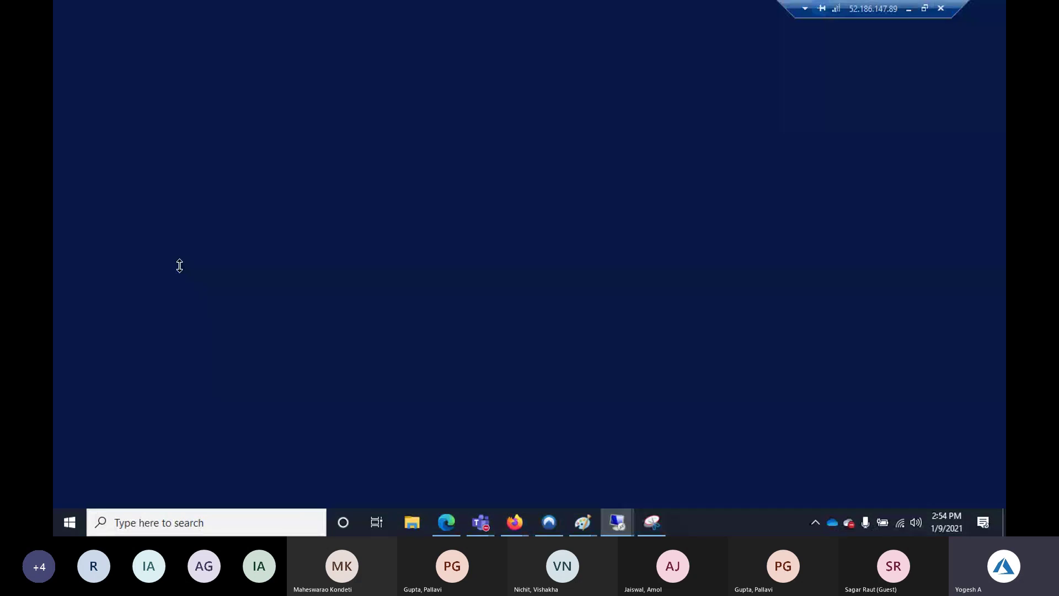
pyautogui.press('super')
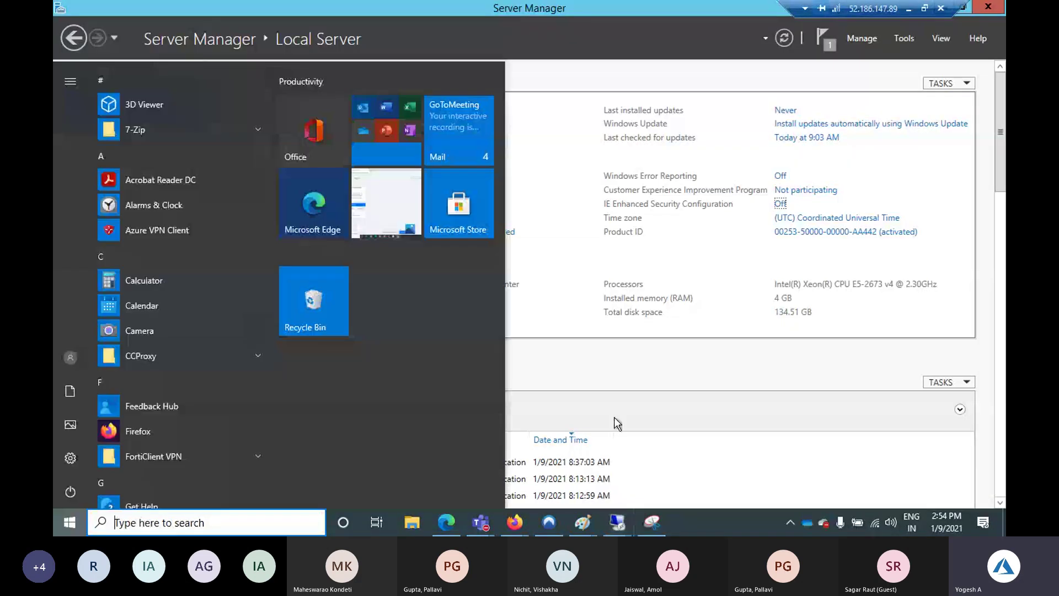
pyautogui.click(70, 520)
pyautogui.click(70, 520)
pyautogui.write('ms')
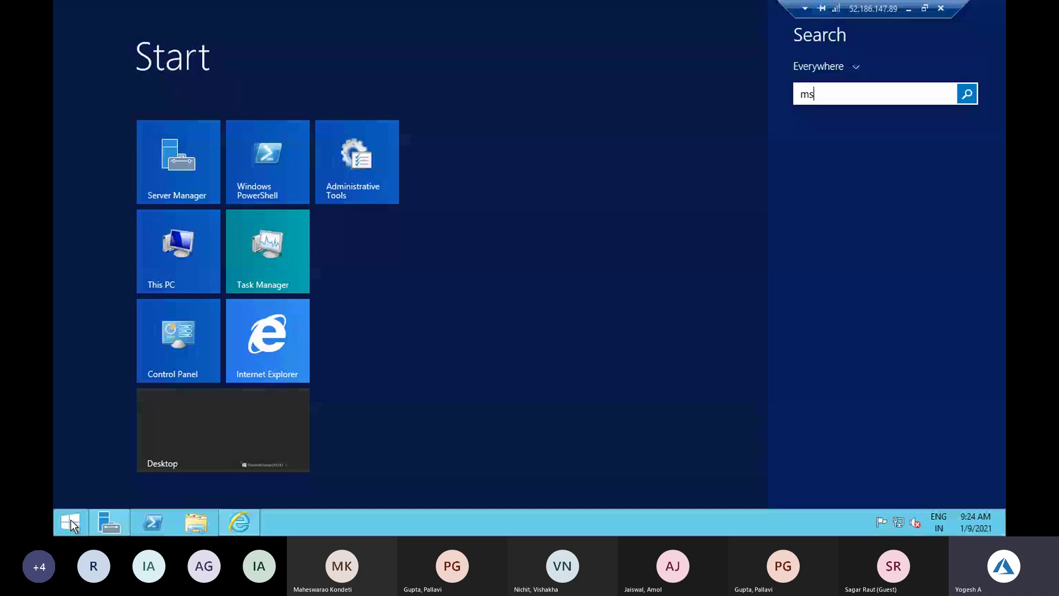
pyautogui.press('Escape')
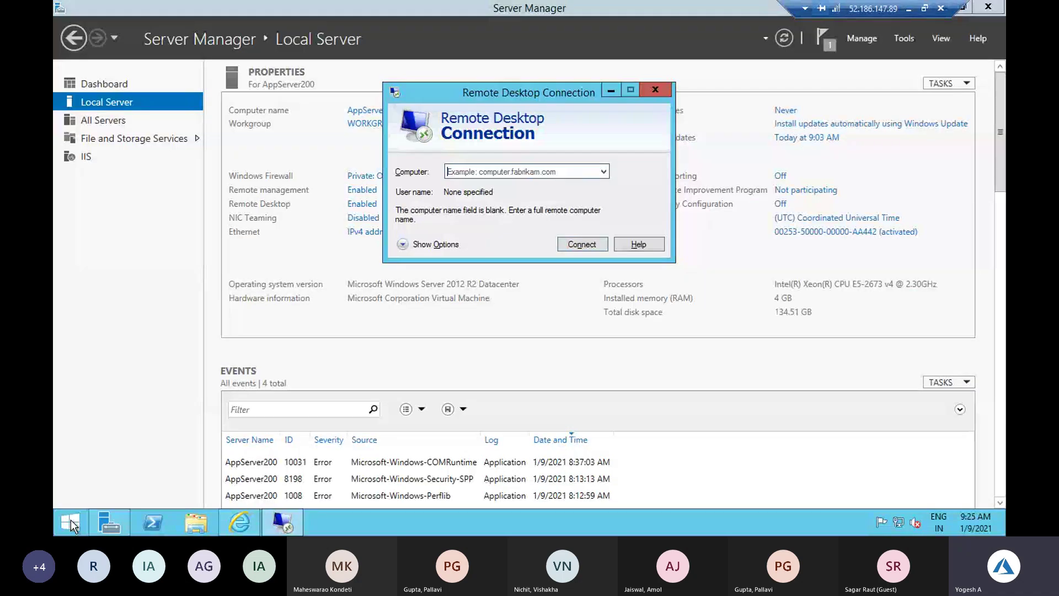
# Connect to 10.0.0.5 with the admin password and accept the certificate warning
pyautogui.write('10.0.0.5')
pyautogui.click(574, 243)
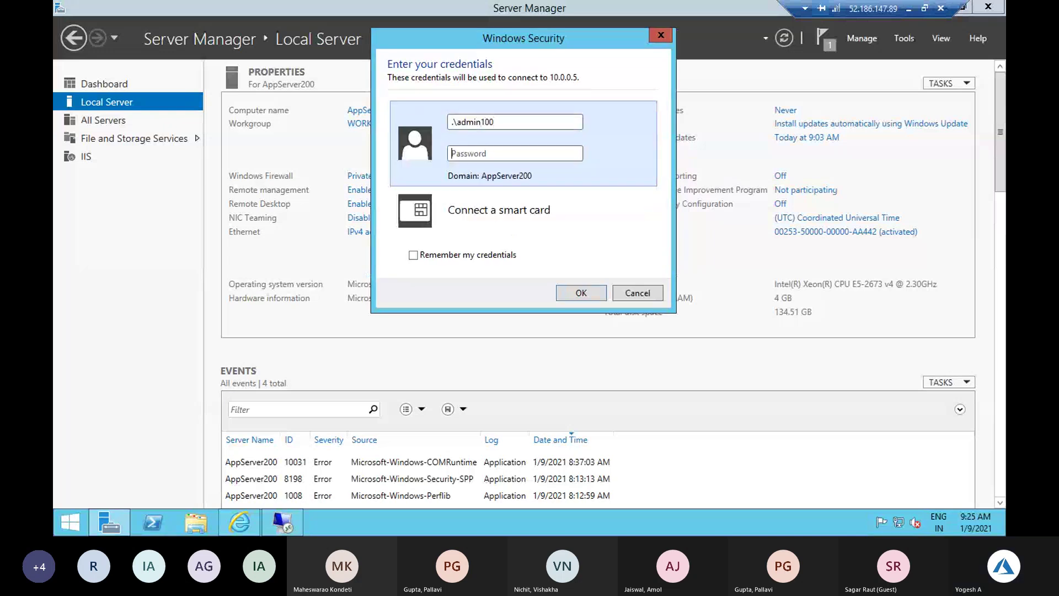
pyautogui.write('*************')
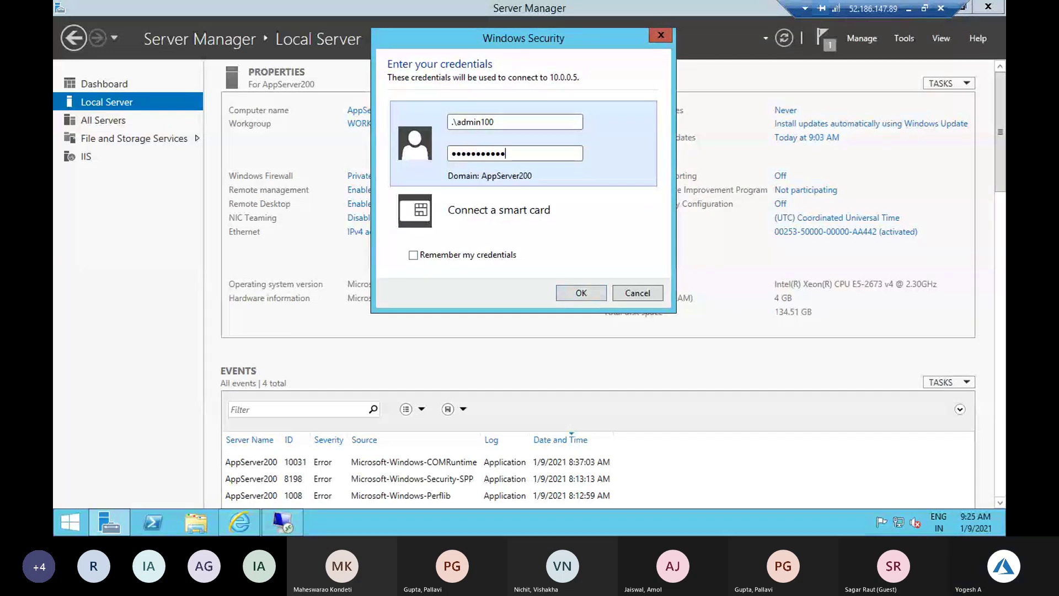
pyautogui.press('Return')
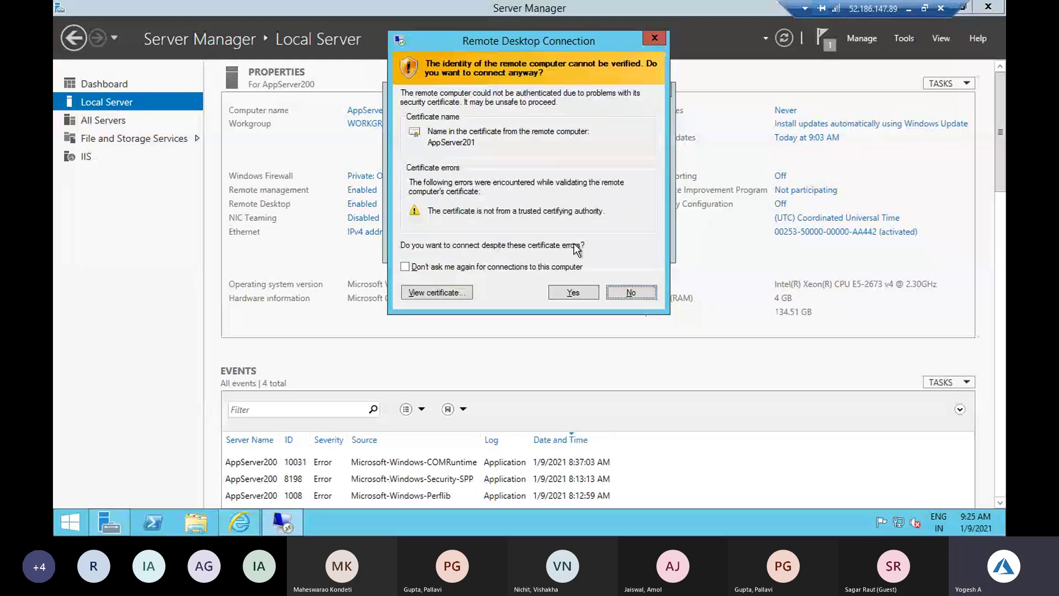
pyautogui.press('y')
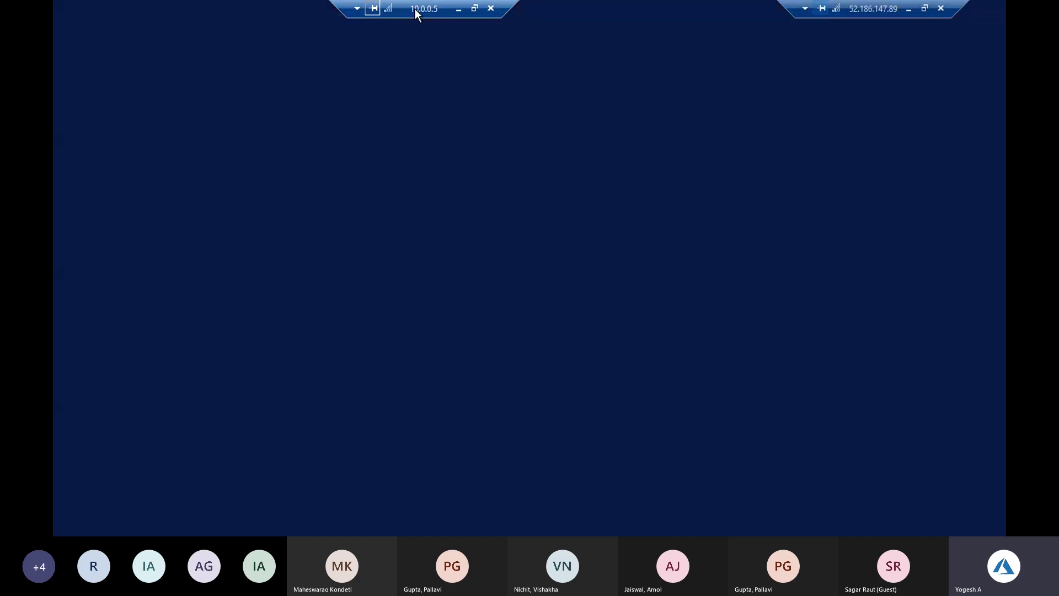
# Arrange the session windows, decline network discovery on AppServer201, and minimize the session
pyautogui.moveTo(413, 12); pyautogui.dragTo(260, 8)
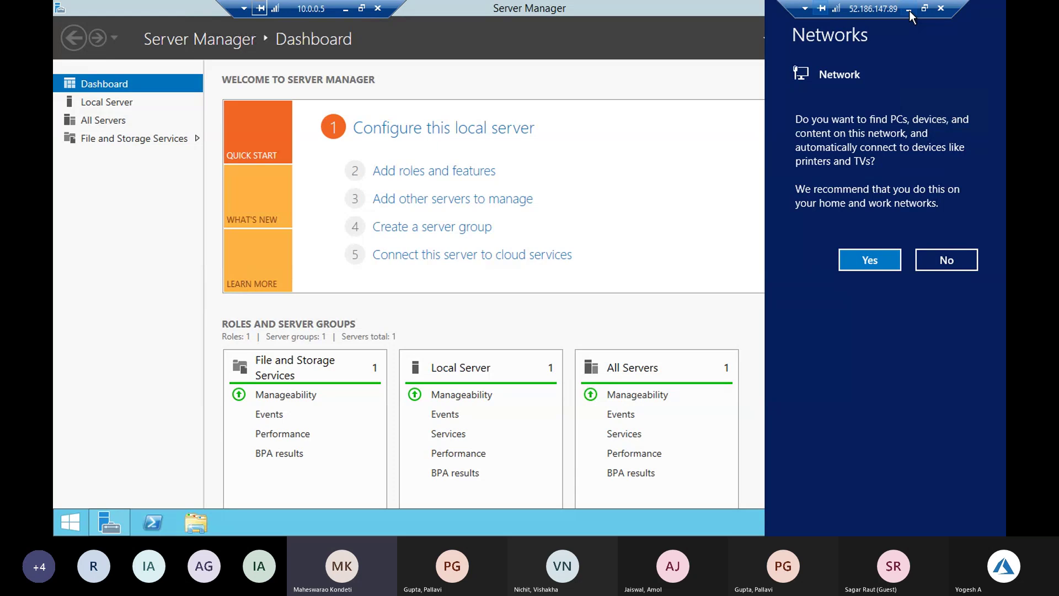
pyautogui.click(884, 260)
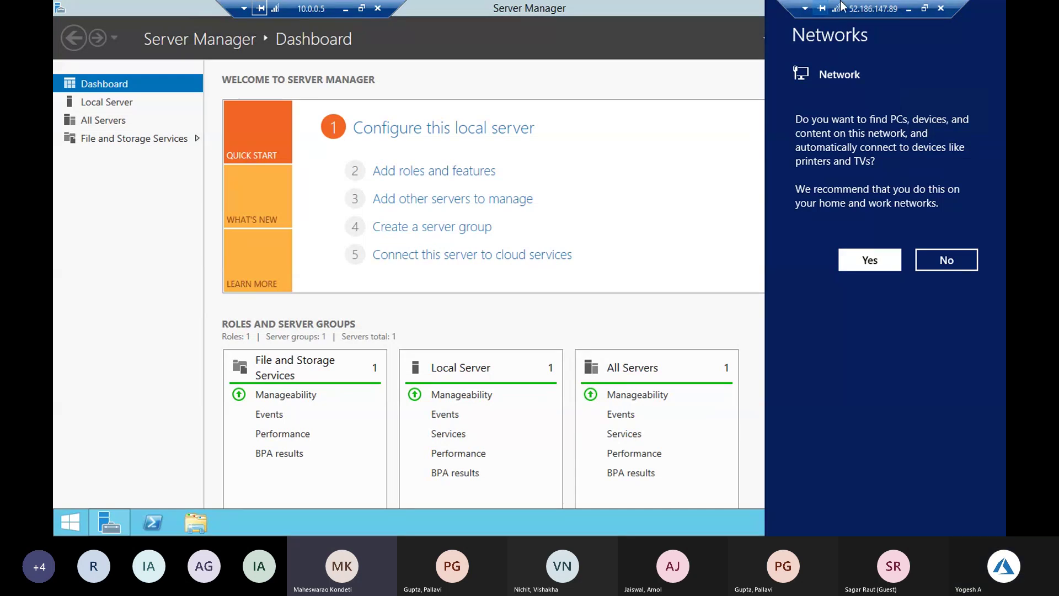
pyautogui.click(908, 8)
# Bring up and maximize the Teams meeting window, then switch away so it shrinks to mini view
pyautogui.moveTo(481, 522)
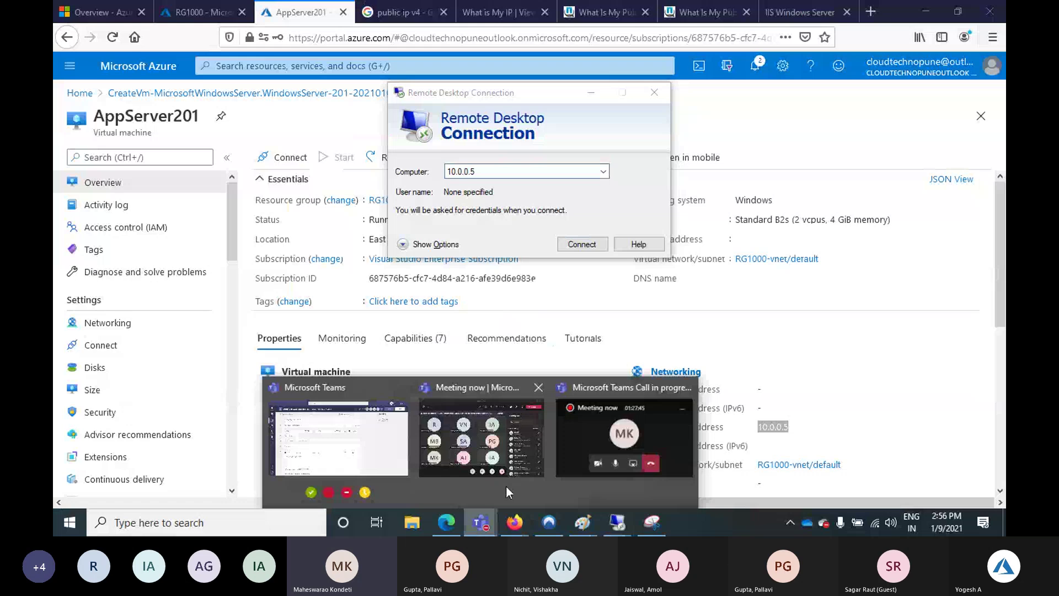
pyautogui.click(505, 486)
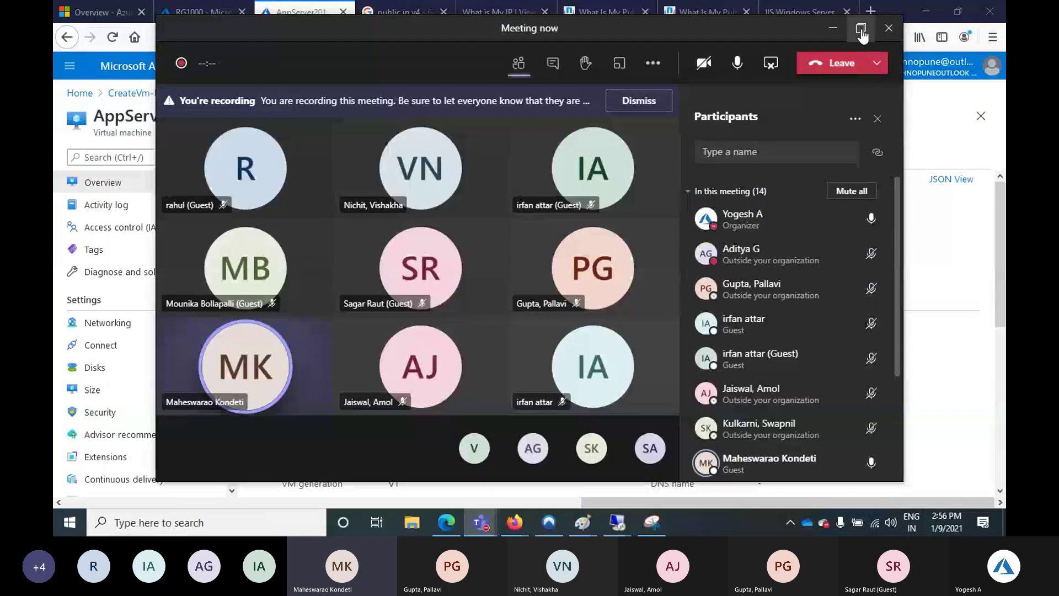
pyautogui.click(861, 28)
pyautogui.hotkey('alt', 'Tab')
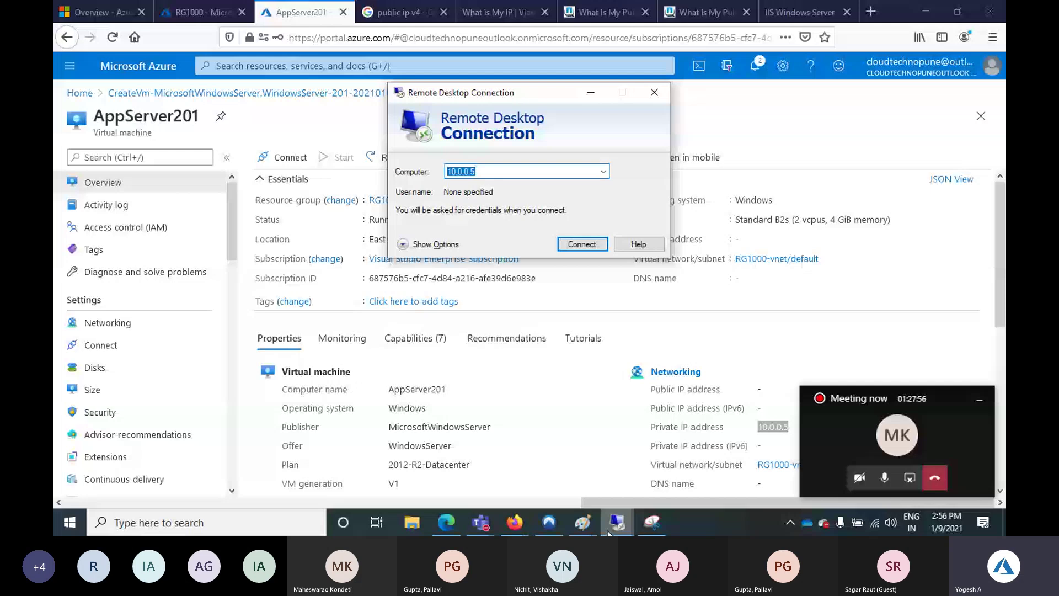
pyautogui.moveTo(609, 533)
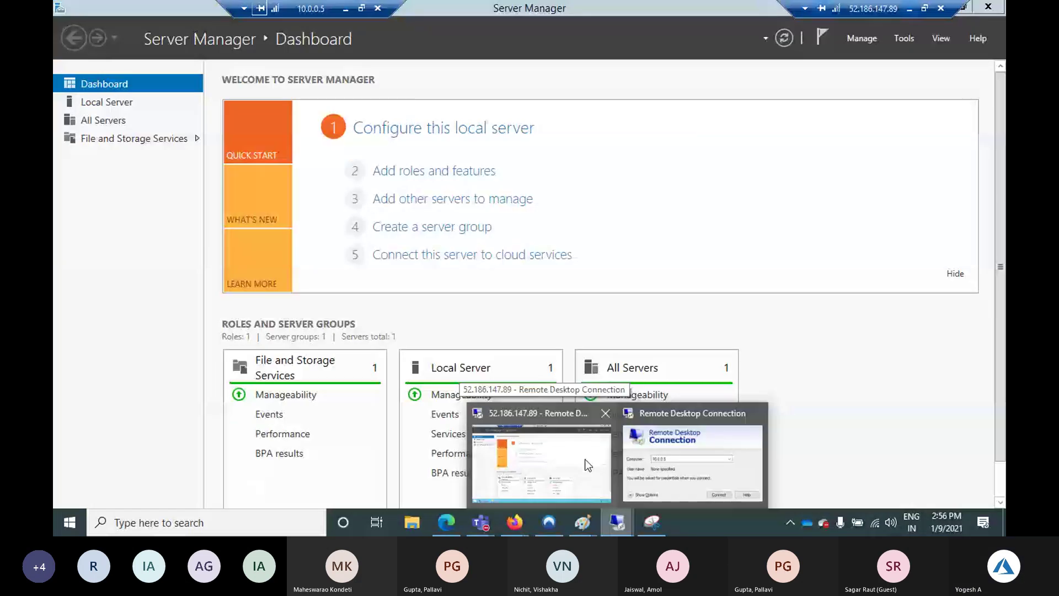
# In the AppServer200 session, open then close the IE Enhanced Security Configuration settings
pyautogui.click(586, 462)
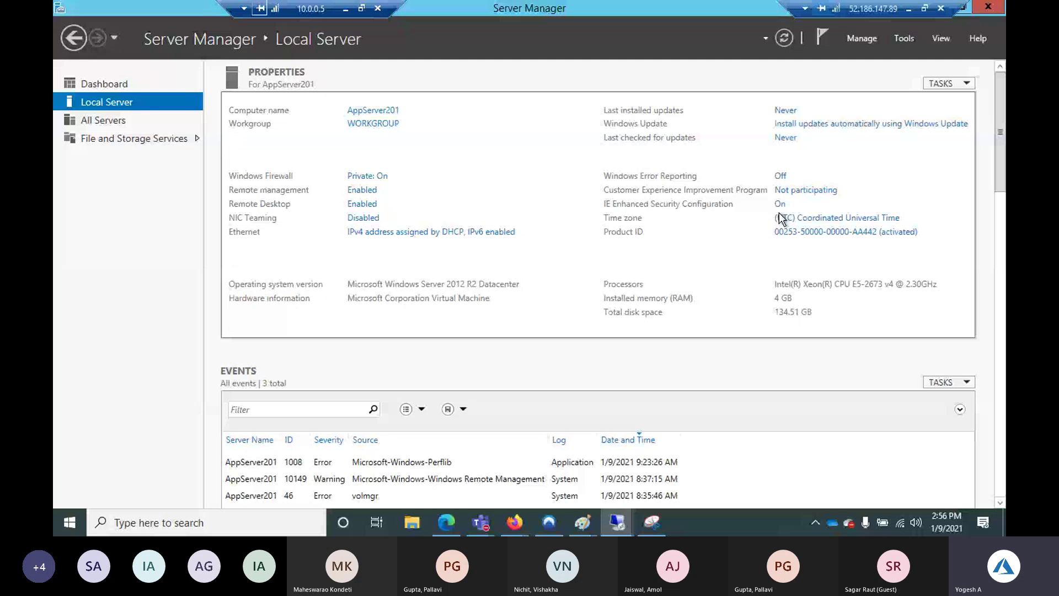
pyautogui.click(780, 204)
pyautogui.press('Escape')
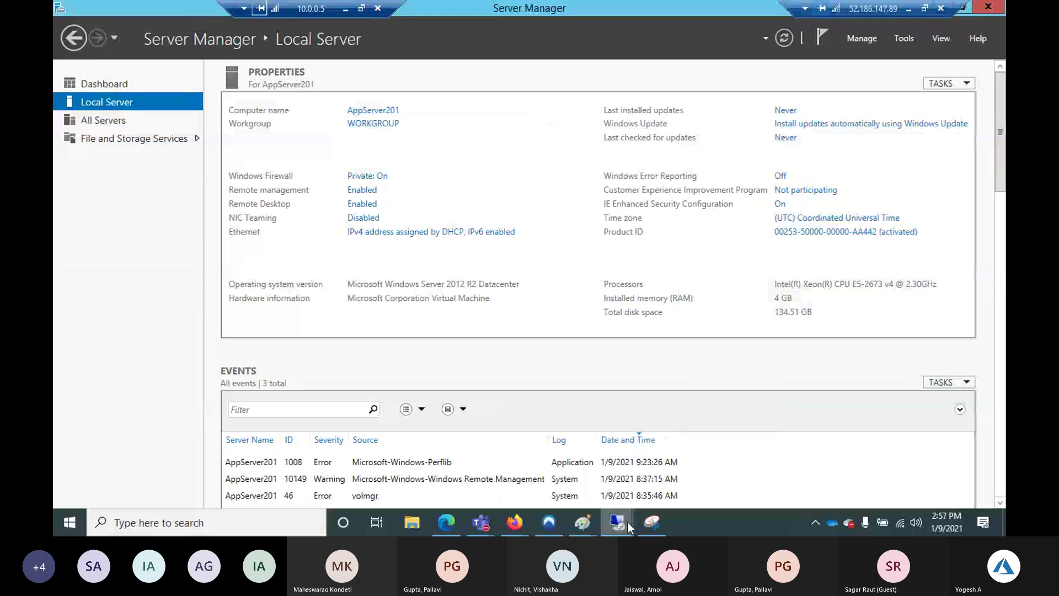
# Bring the 10.0.0.5 Remote Desktop window forward, briefly hide it to view the portal, and restore it
pyautogui.moveTo(628, 522)
pyautogui.click(726, 443)
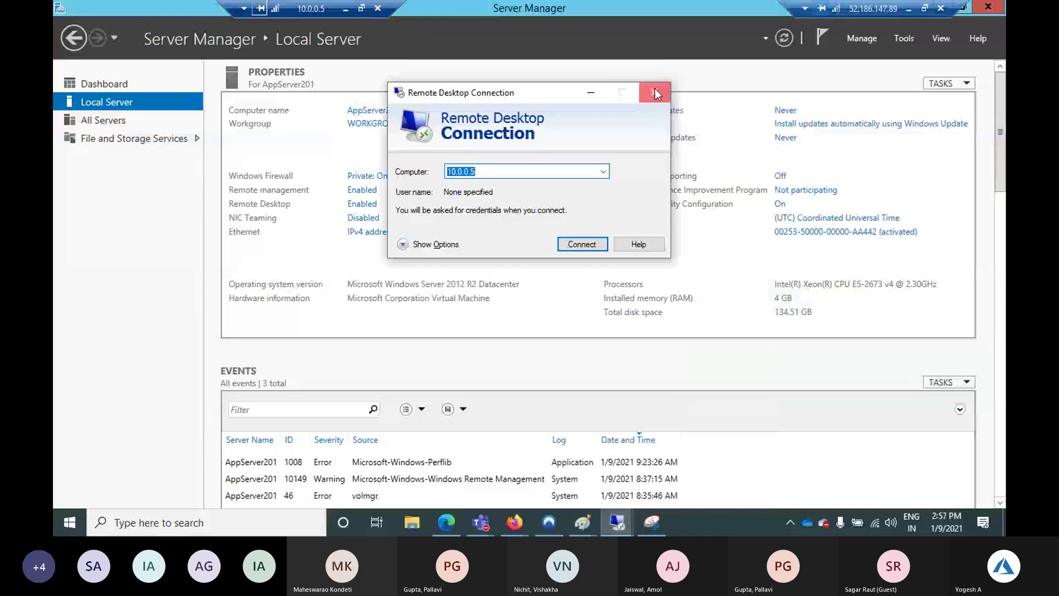
pyautogui.click(614, 518)
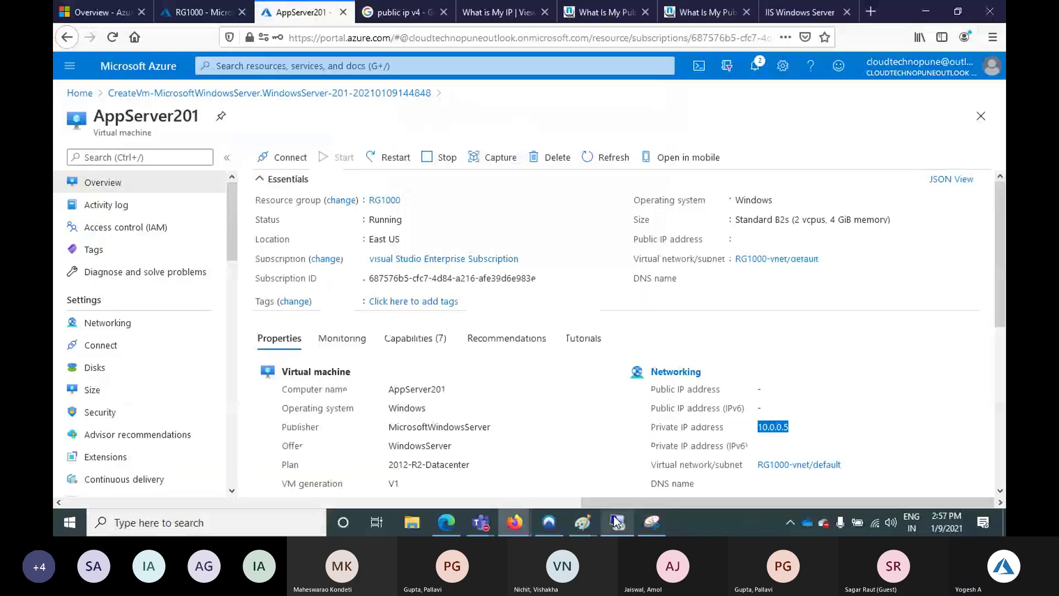
pyautogui.click(614, 516)
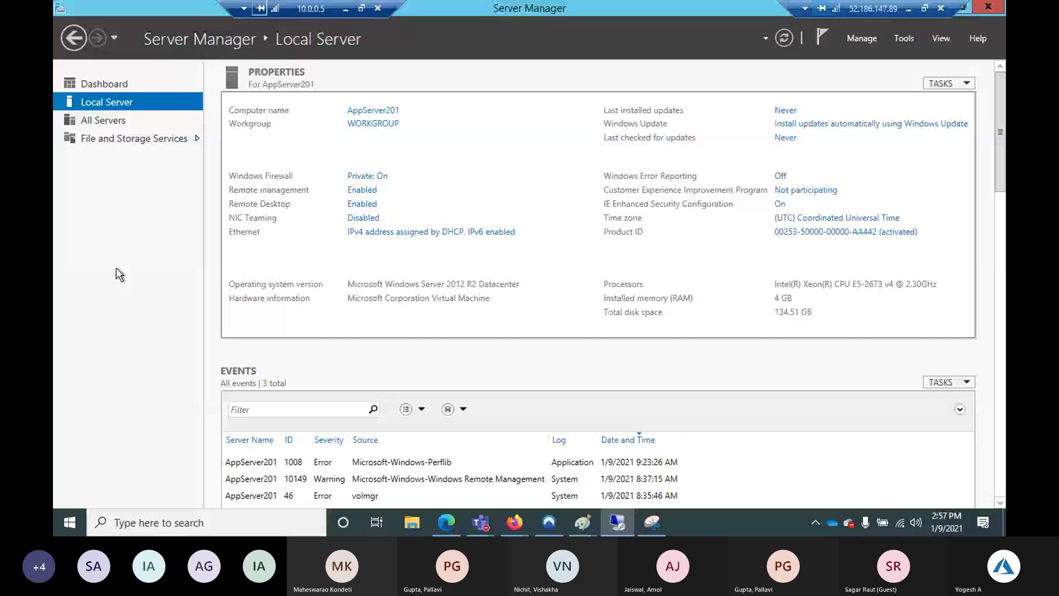
# Launch Internet Explorer on AppServer201 and decline the recommended settings
pyautogui.press('super')
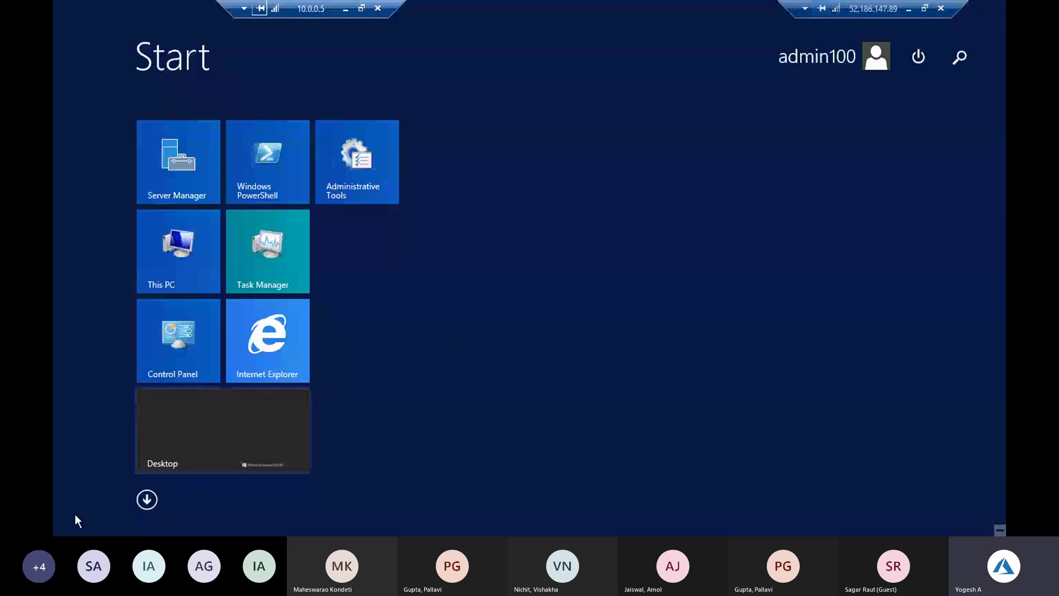
pyautogui.click(75, 517)
pyautogui.click(71, 523)
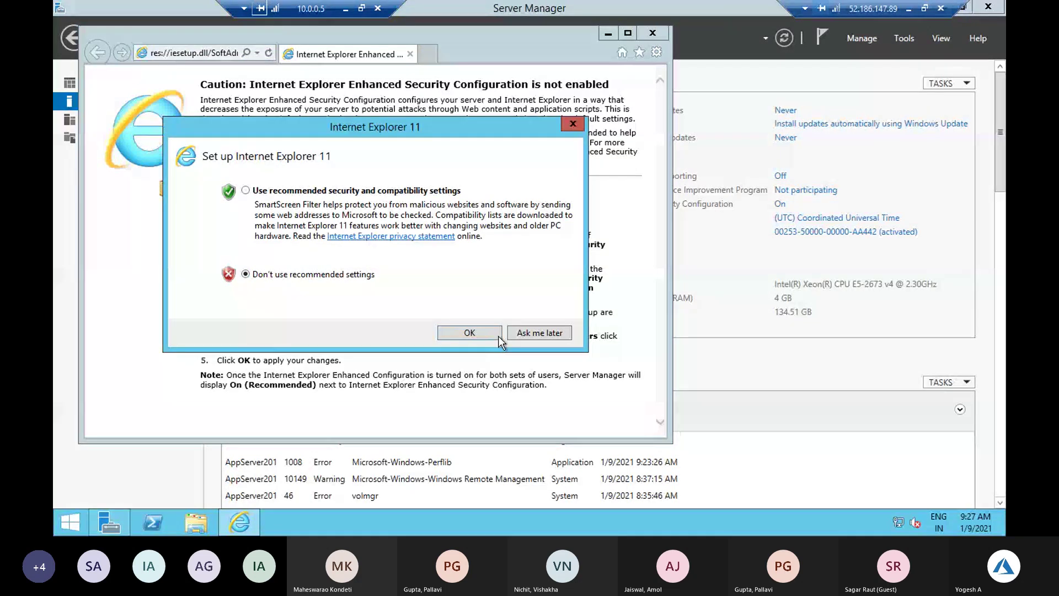
pyautogui.click(499, 336)
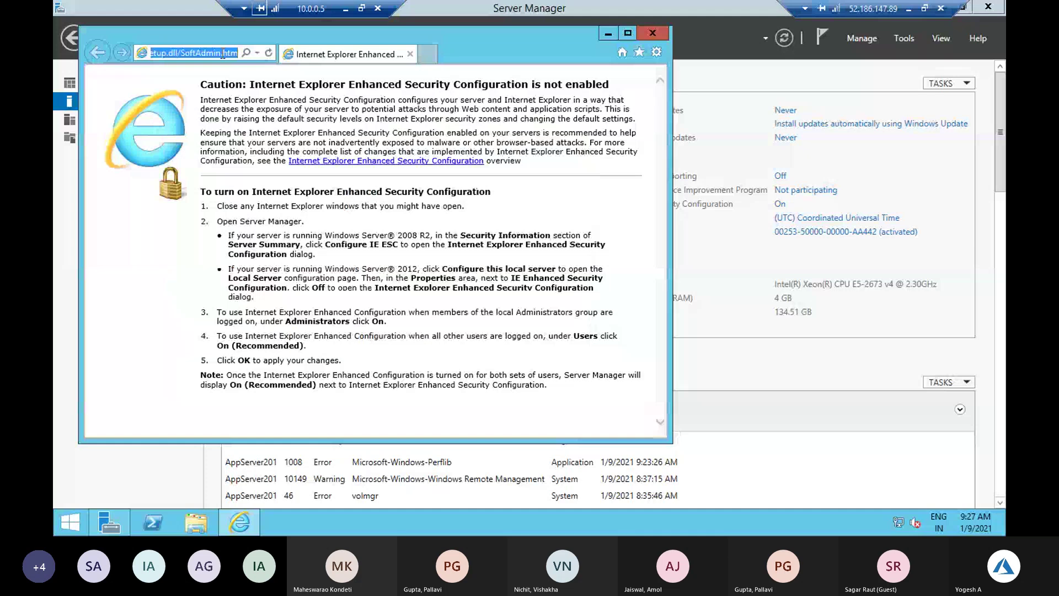
# Browse to google.com in Internet Explorer and refresh, confirming the page can't be displayed
pyautogui.write('google.com')
pyautogui.press('Return')
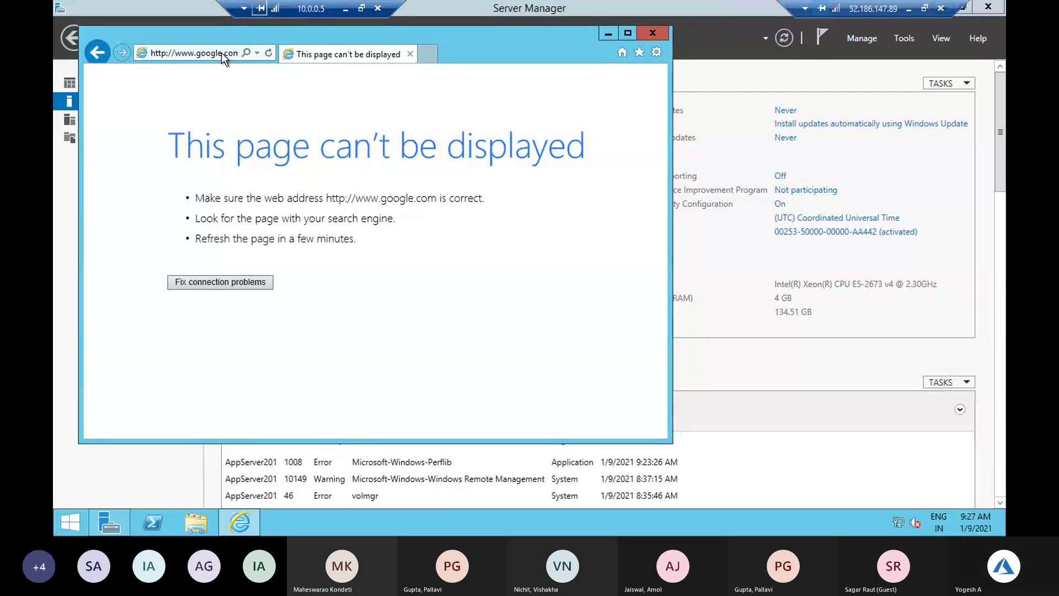
pyautogui.click(270, 51)
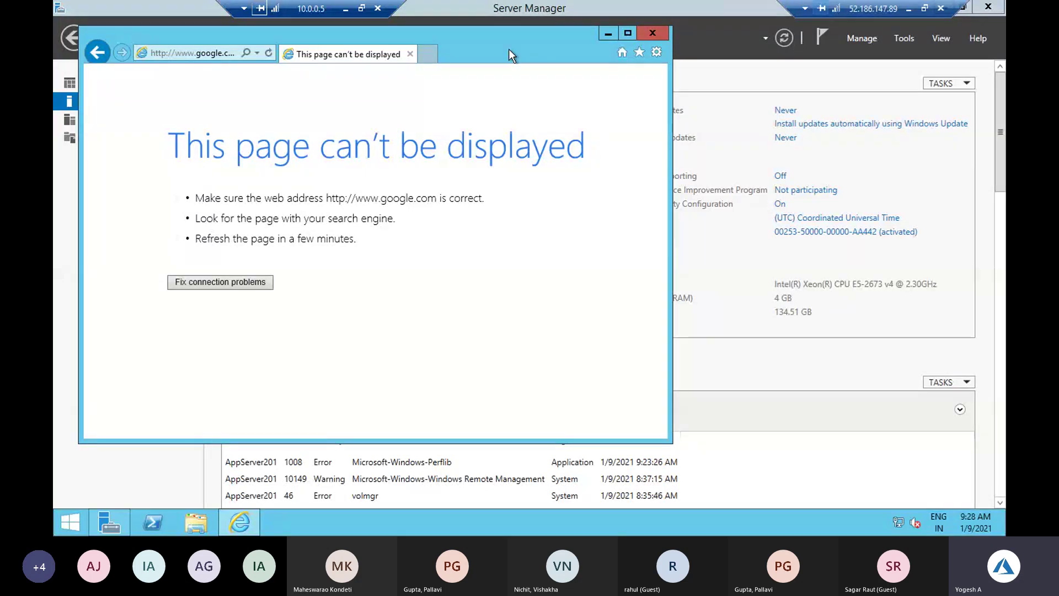
# Add an 'Internet' text label below the security group box in the Paint network diagram
pyautogui.click(909, 9)
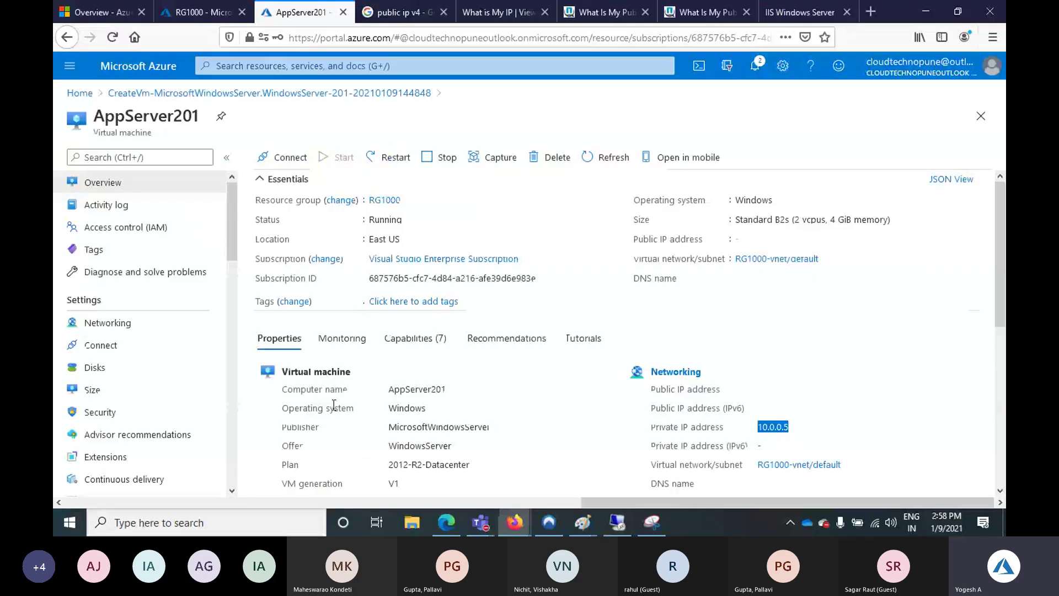
pyautogui.moveTo(583, 521)
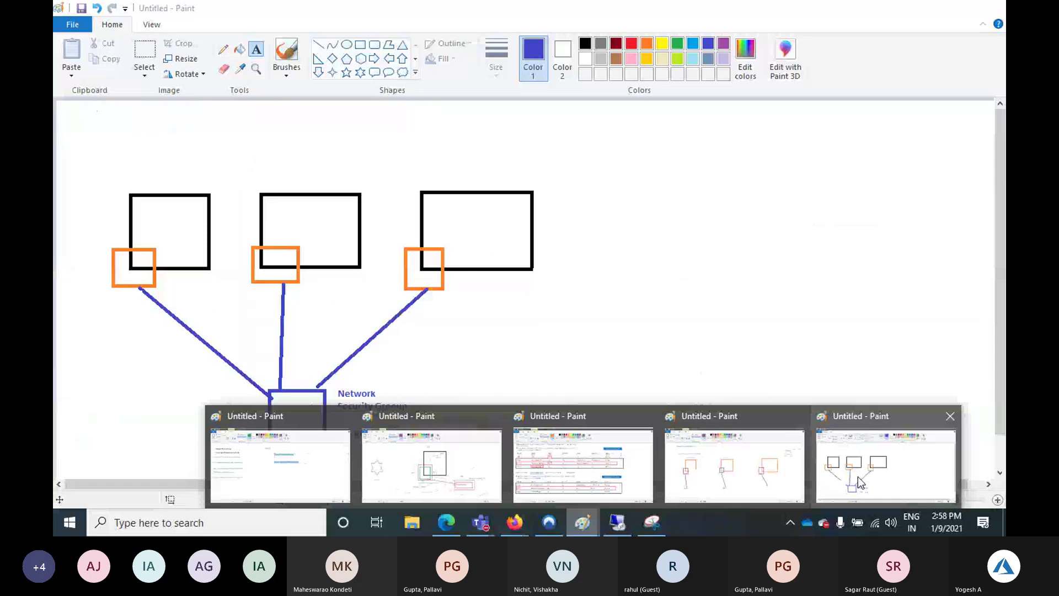
pyautogui.click(858, 477)
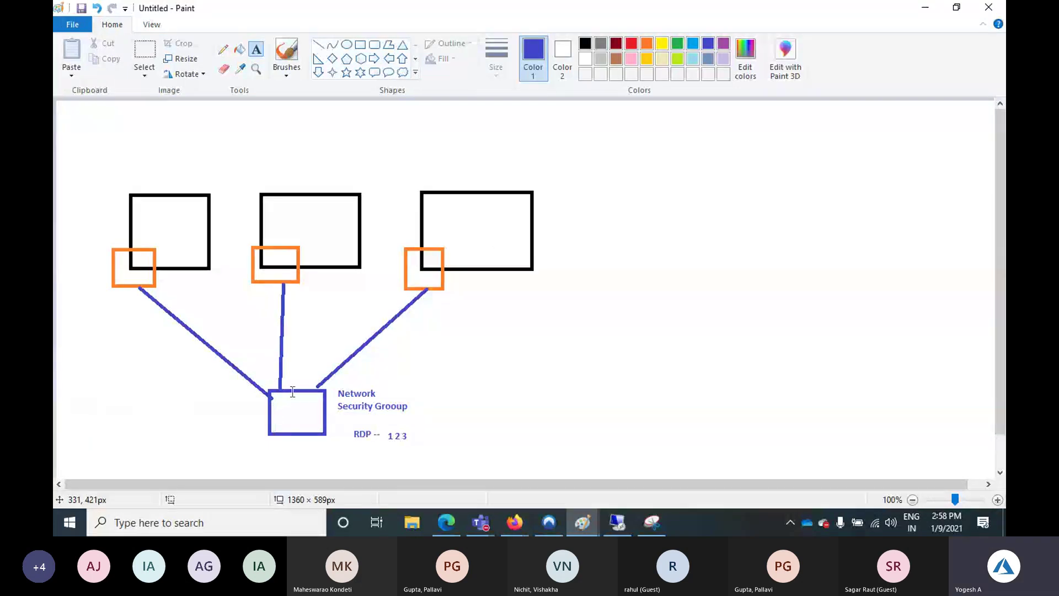
pyautogui.click(275, 457)
pyautogui.write('Internet')
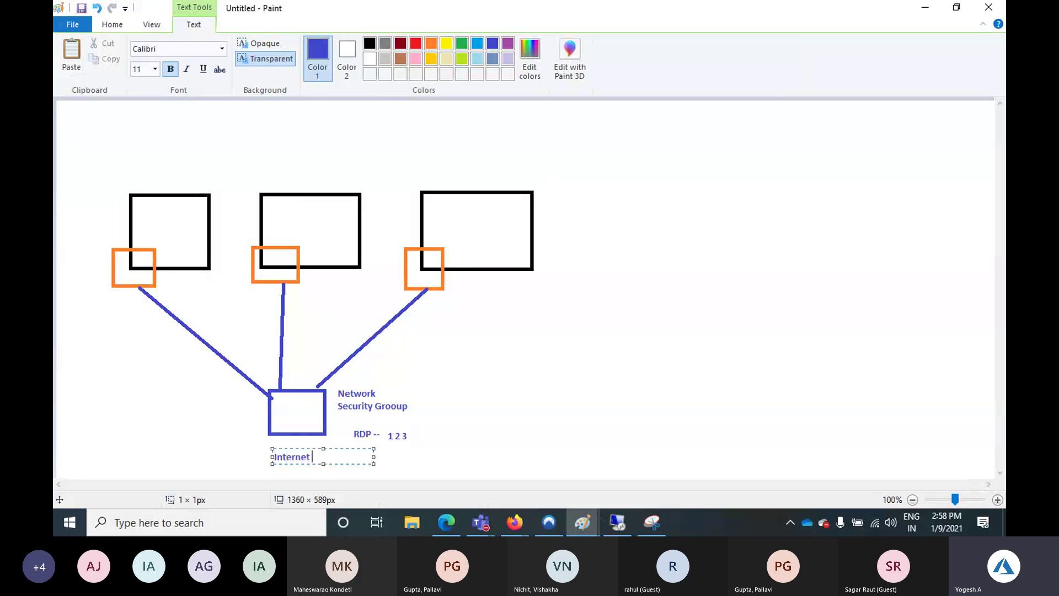
pyautogui.hotkey('alt', 'Tab')
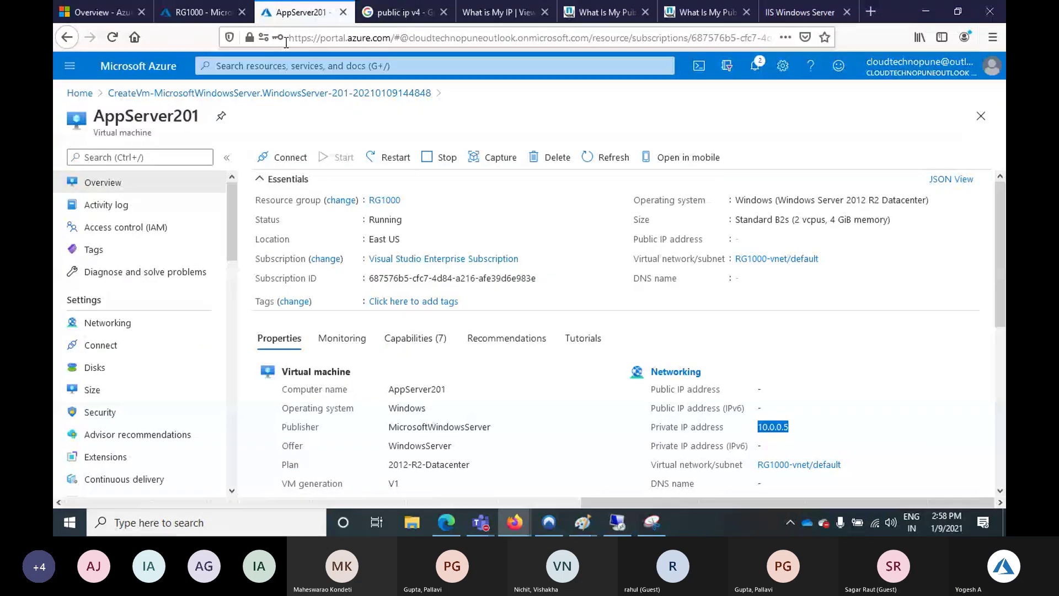
# Go from the RG1000 resource group to the Virtual machines list and open AppServer200
pyautogui.click(202, 12)
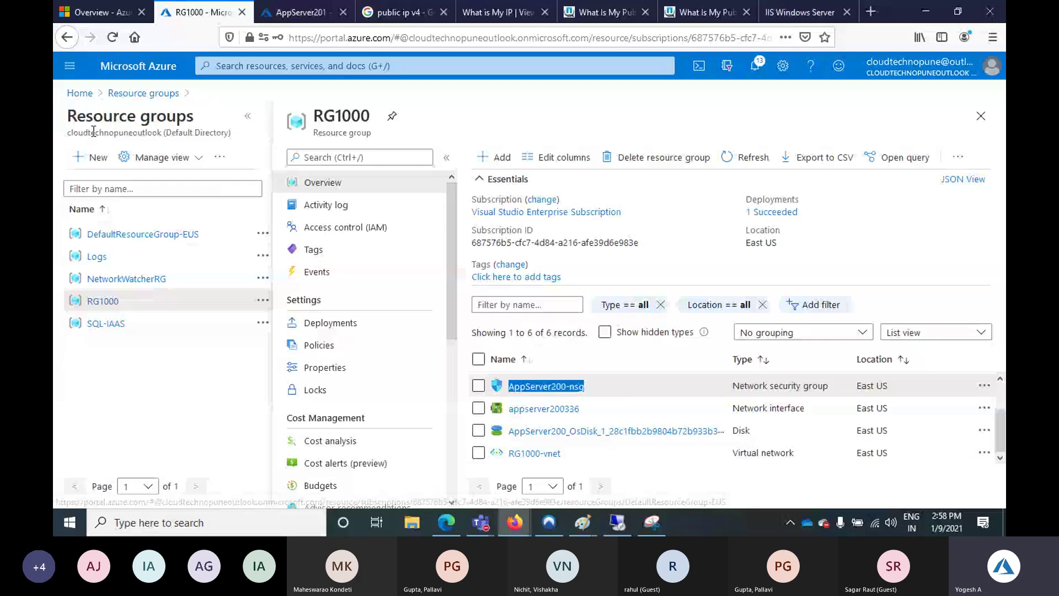
pyautogui.click(91, 116)
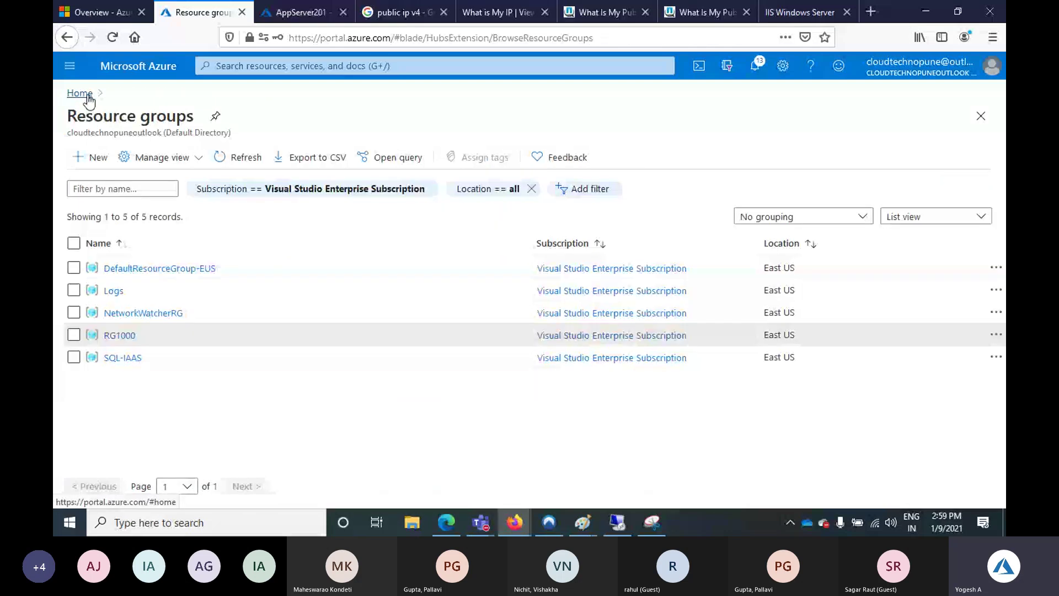
pyautogui.click(86, 93)
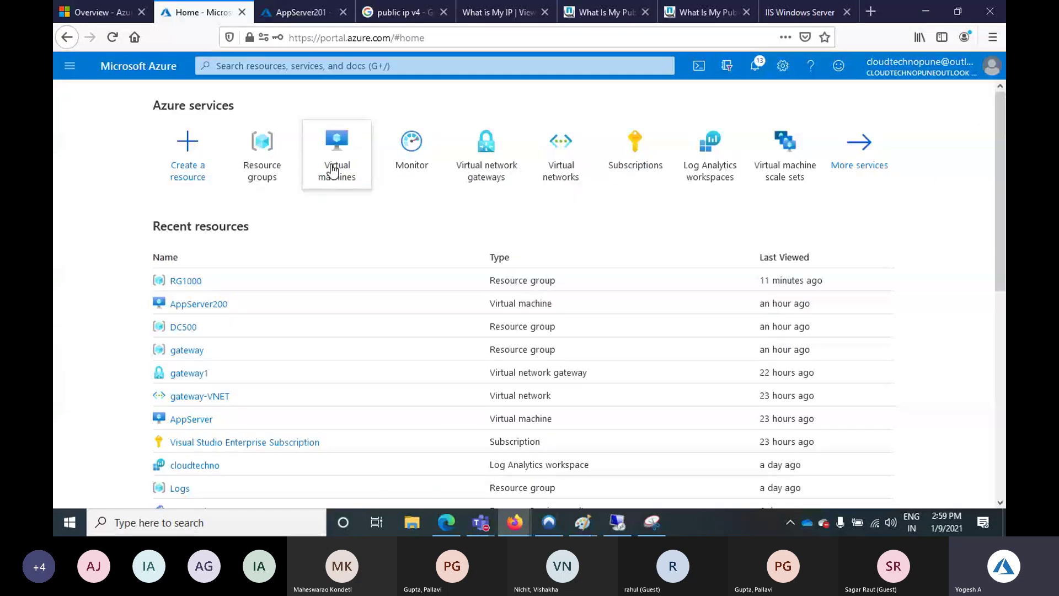
pyautogui.click(332, 171)
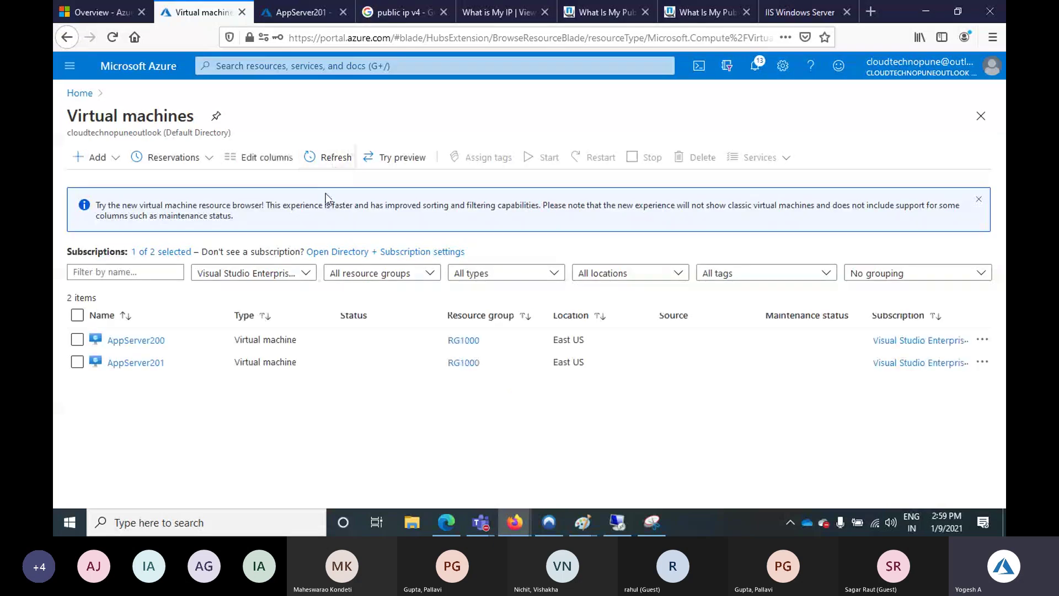
pyautogui.click(135, 340)
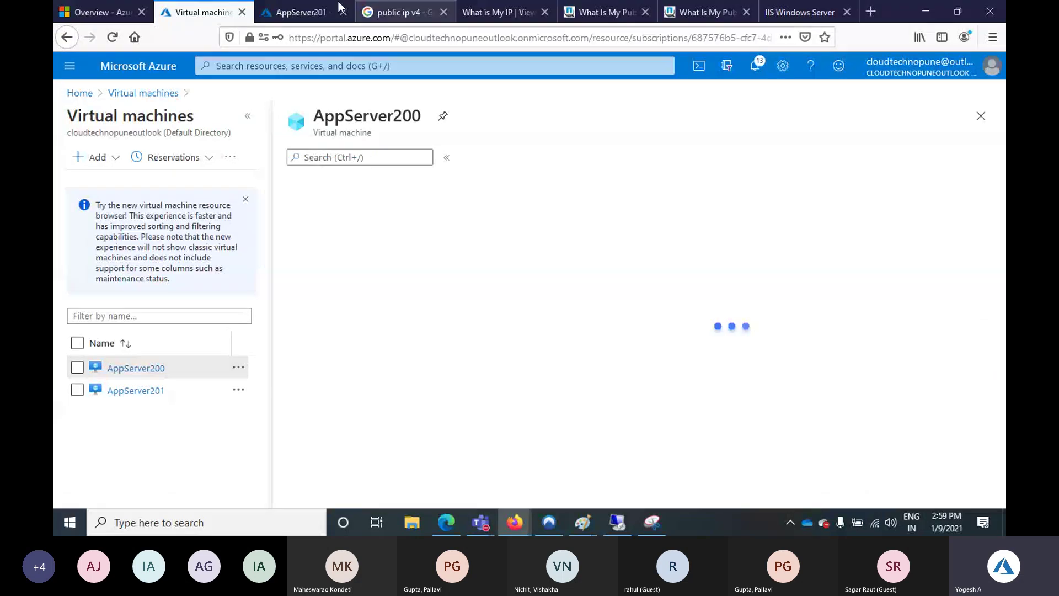
# Open AppServer201's networking settings, moving between the AppServer200 and AppServer201 tabs
pyautogui.click(298, 15)
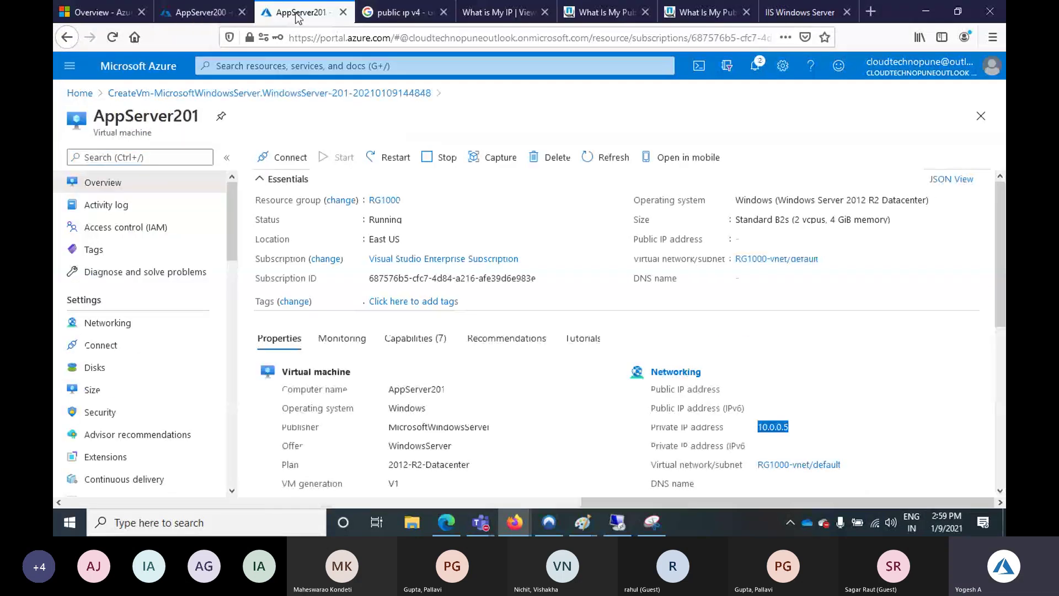
pyautogui.click(137, 327)
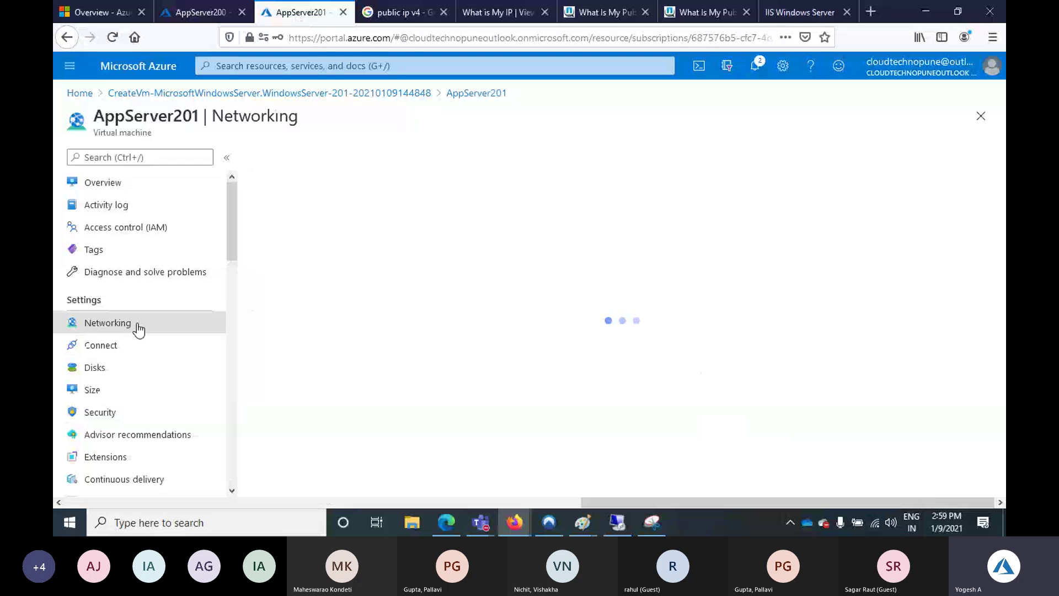
pyautogui.click(177, 8)
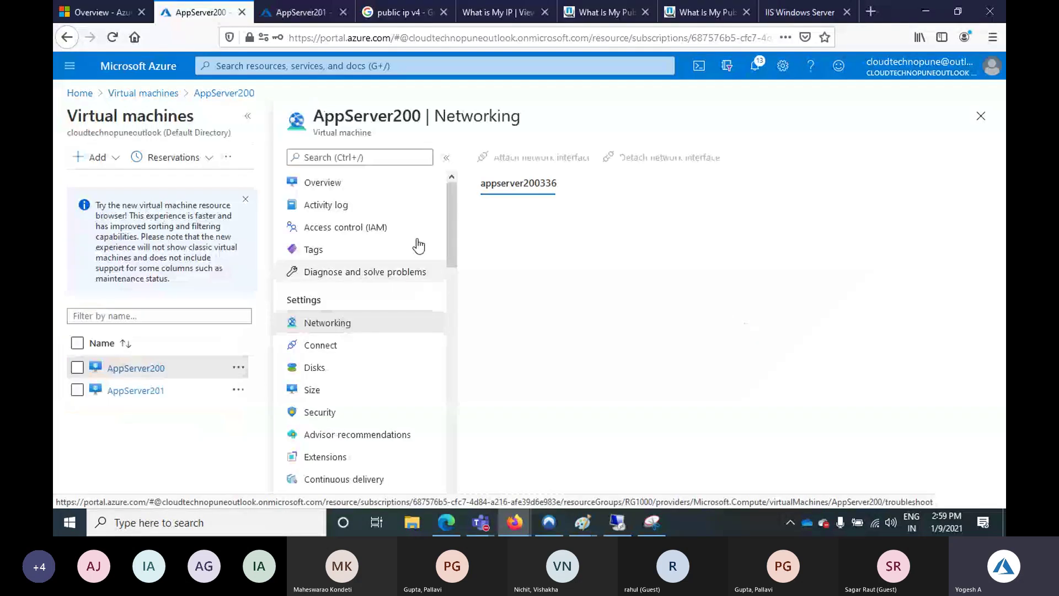
pyautogui.click(300, 12)
pyautogui.click(214, 15)
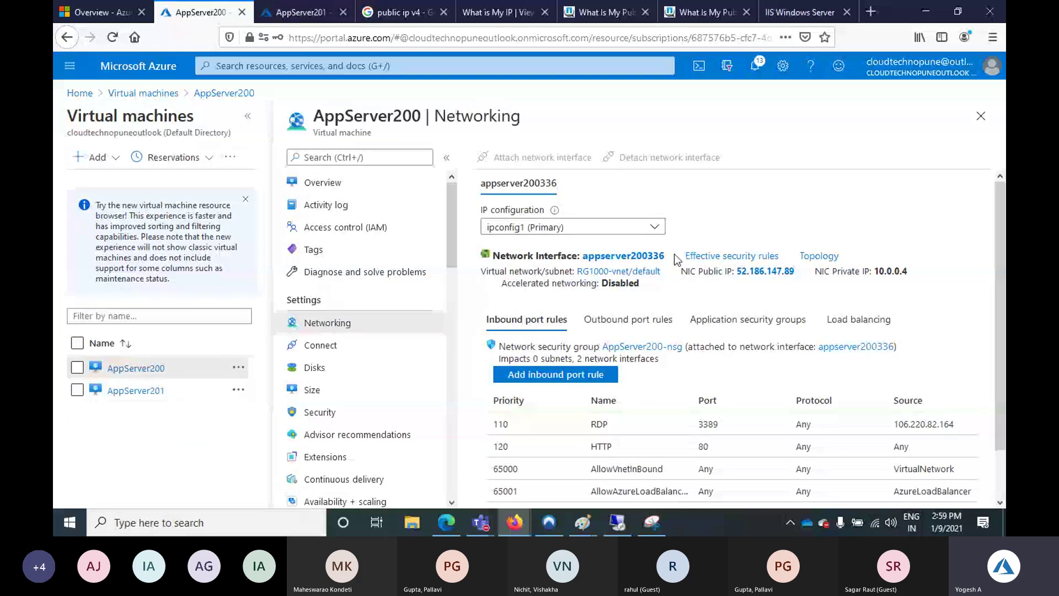
pyautogui.click(287, 21)
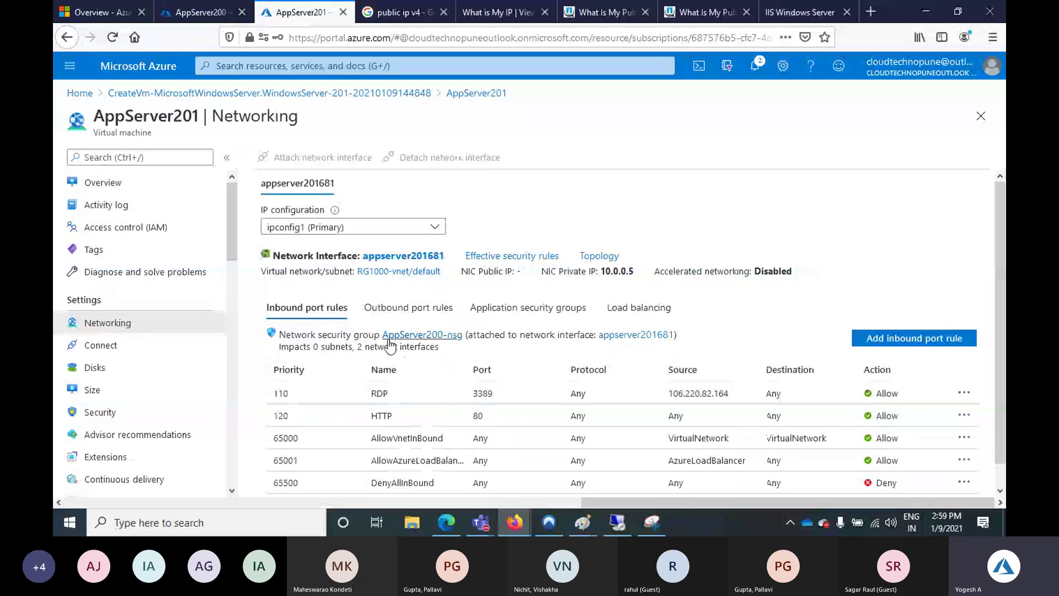
# Show AppServer200's outbound port rules and scroll the table right to the Destination column
pyautogui.click(407, 307)
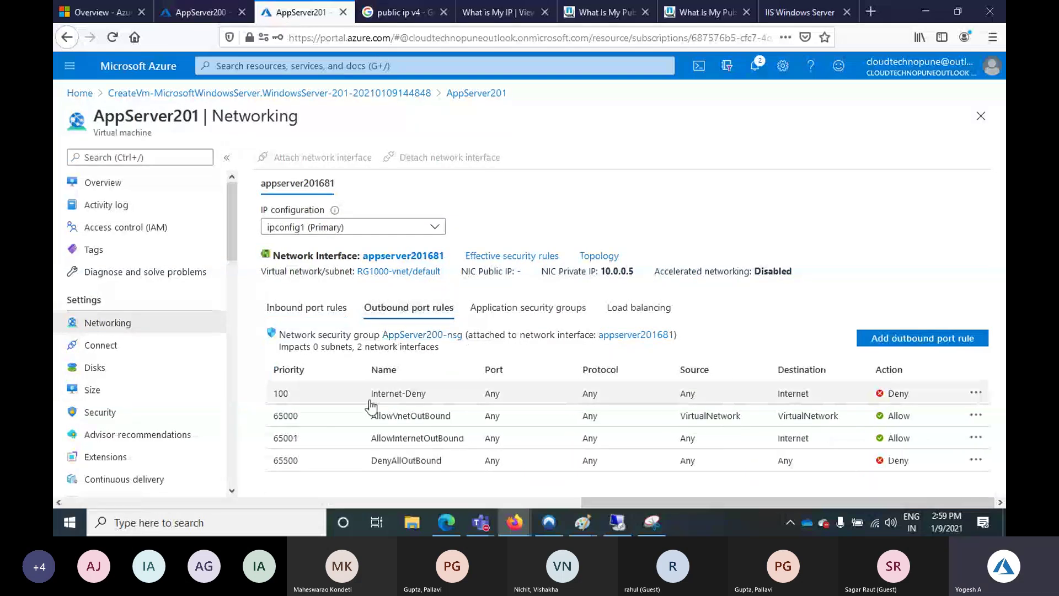
pyautogui.click(194, 14)
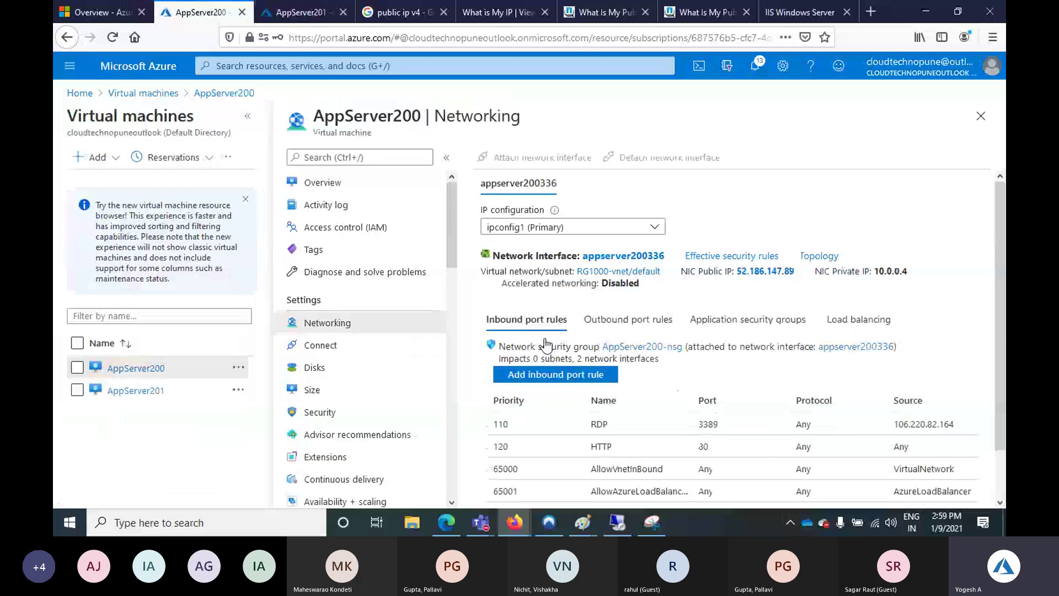
pyautogui.click(628, 319)
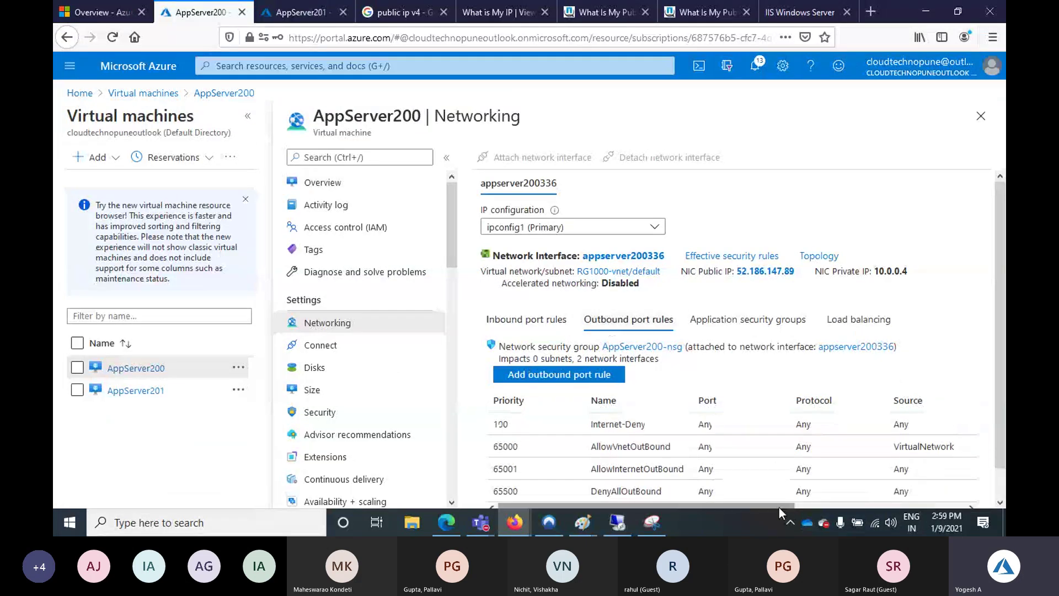
pyautogui.moveTo(779, 507); pyautogui.dragTo(864, 504)
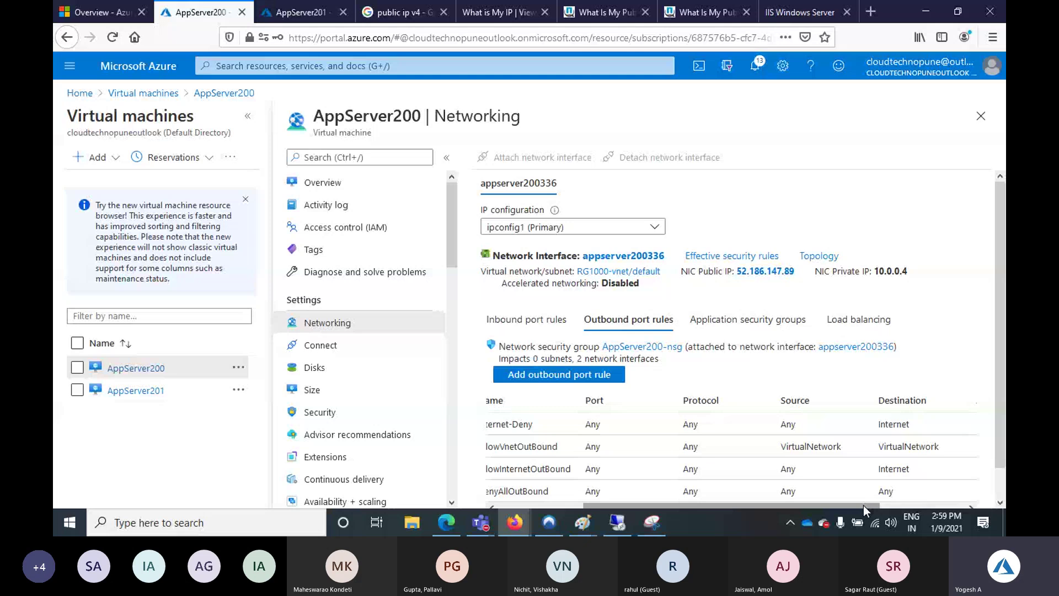
# Bring the network diagram forward and commit the 'Internet - Deny' text label
pyautogui.click(590, 516)
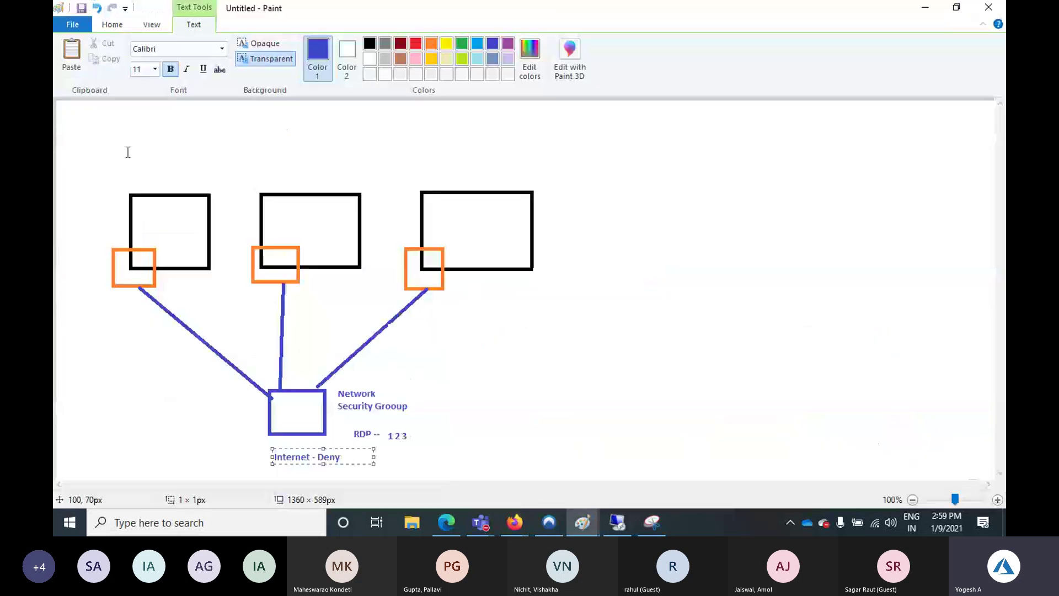
pyautogui.click(148, 182)
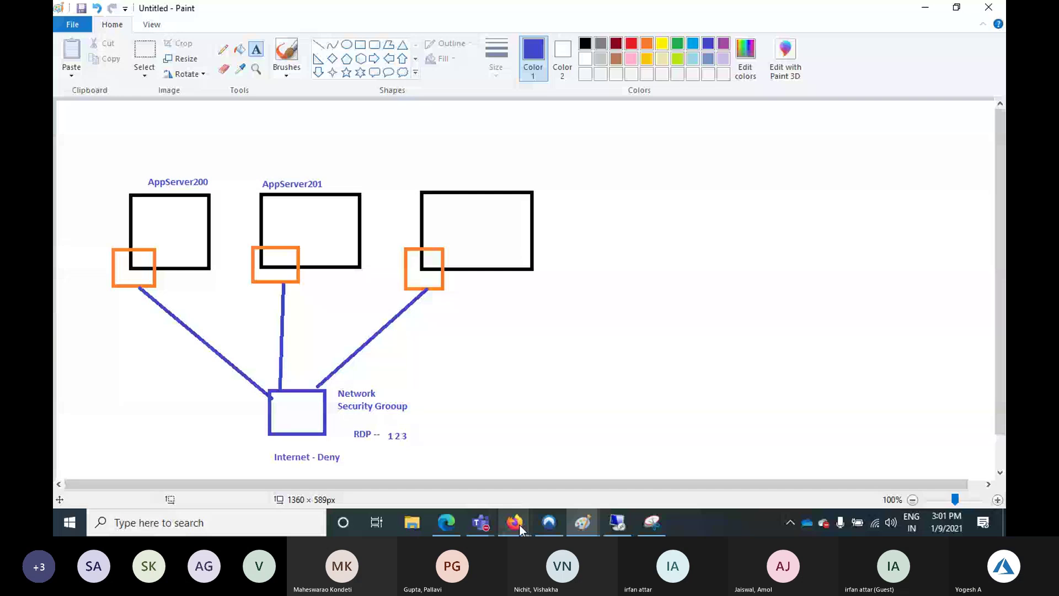
# Check AppServer200's private IP 10.0.0.4 in the portal, then return to the Paint diagram
pyautogui.click(519, 527)
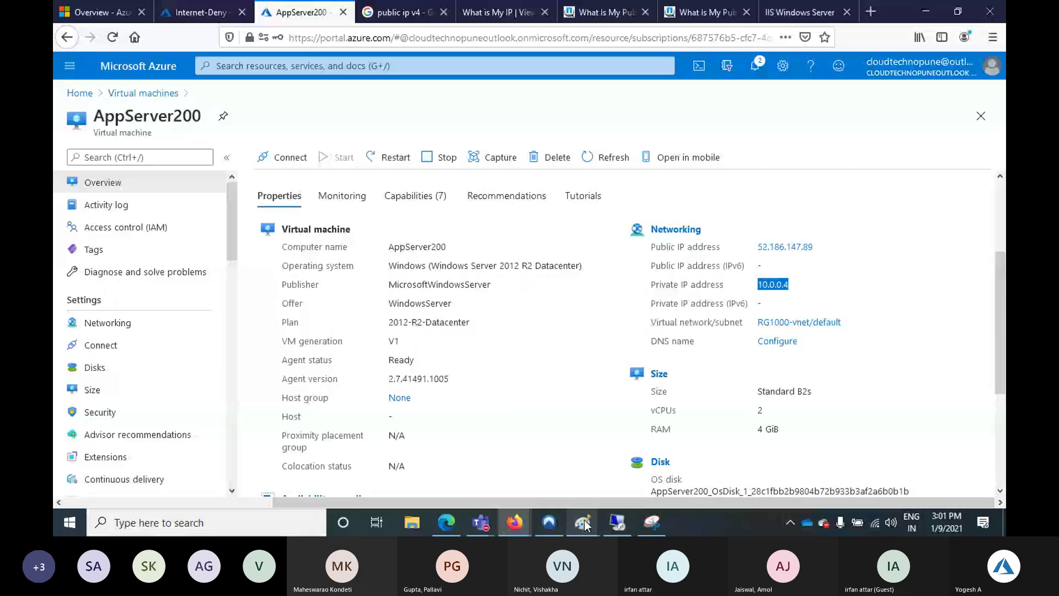
pyautogui.moveTo(583, 522)
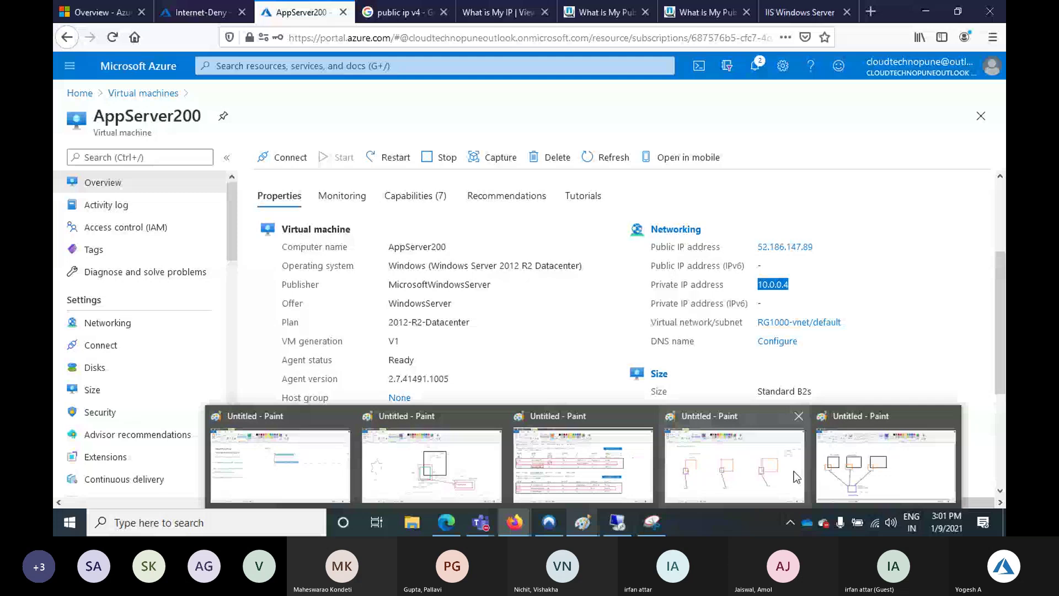
pyautogui.click(796, 477)
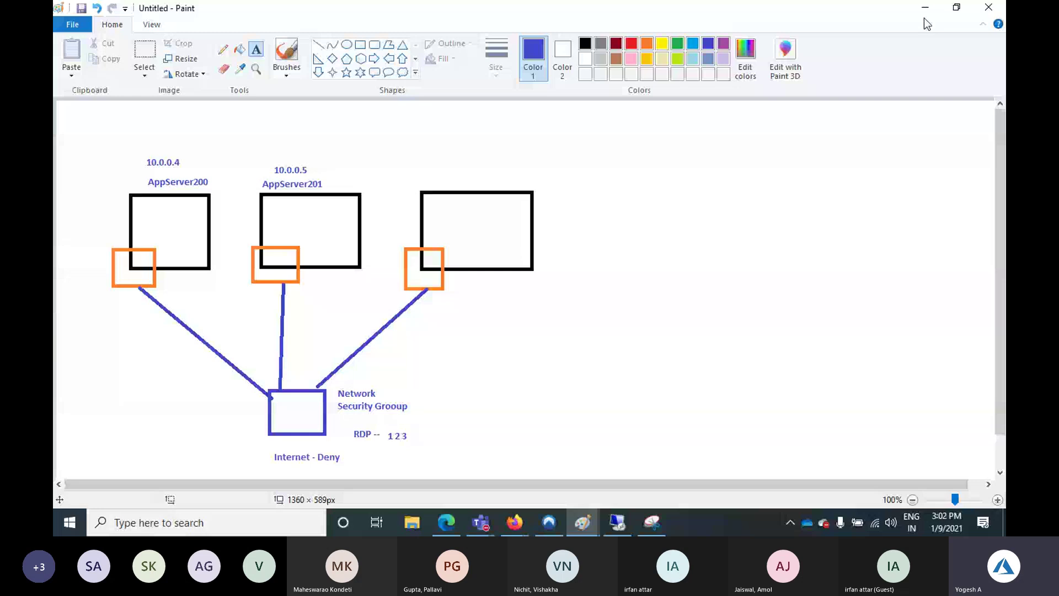
# Minimize Paint to bring back AppServer200's outbound rules in the Azure portal
pyautogui.click(926, 12)
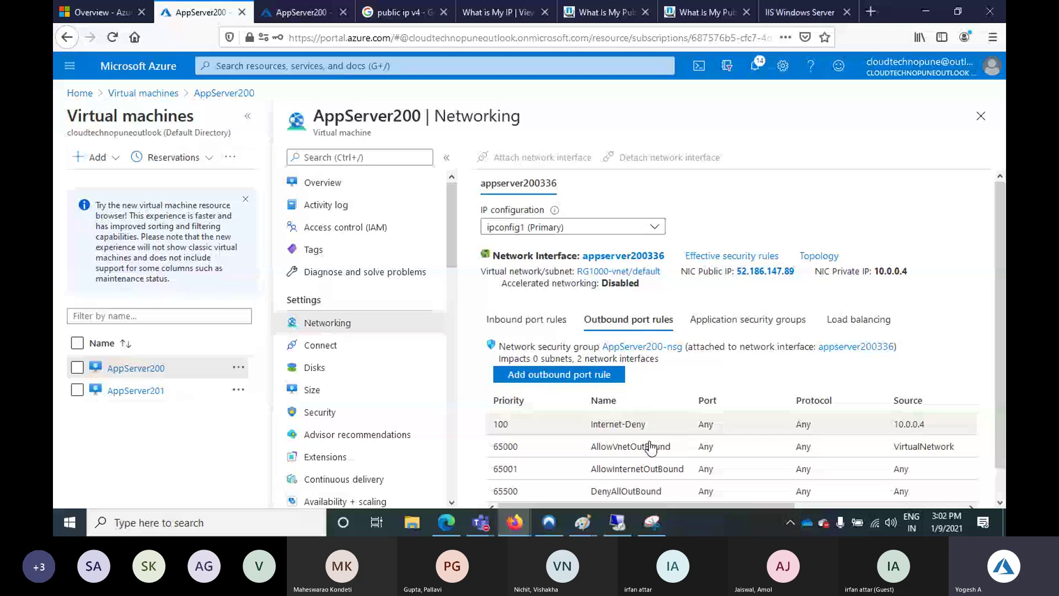
# View AppServer200's Overview, then bring up the remote desktop session to 52.186.147.89
pyautogui.hotkey('ctrl', 'Tab')
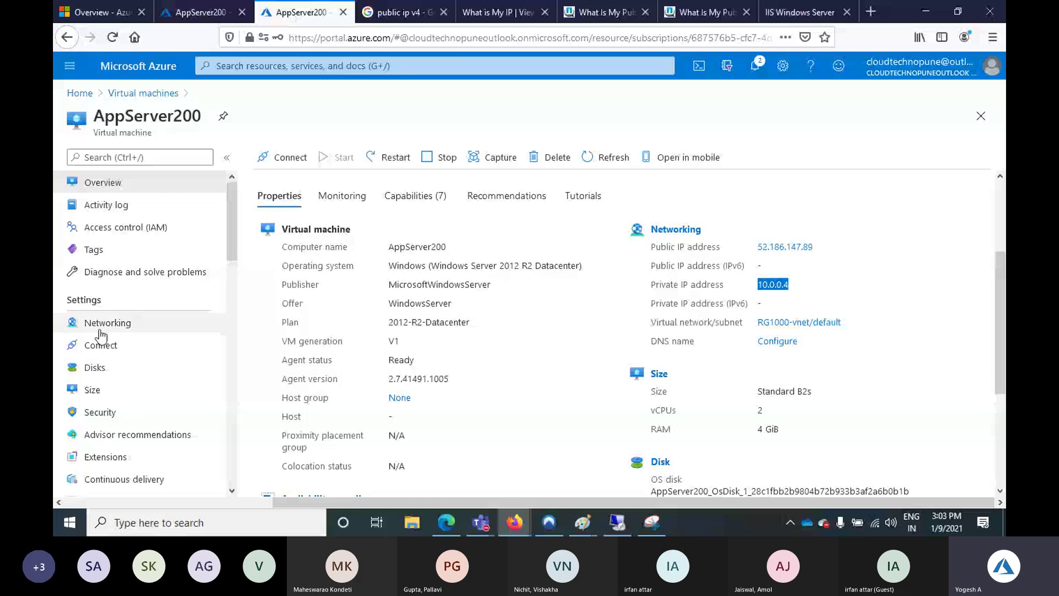
pyautogui.click(617, 522)
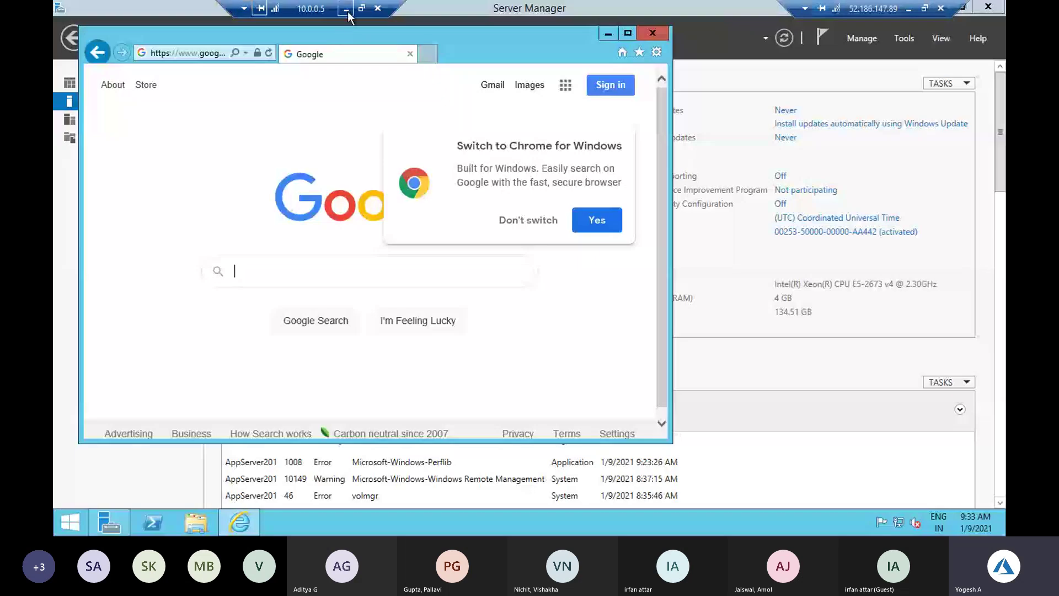
# Minimize the 10.0.0.5 session, test google.com in AppServer200's Internet Explorer, and return to the portal
pyautogui.click(346, 10)
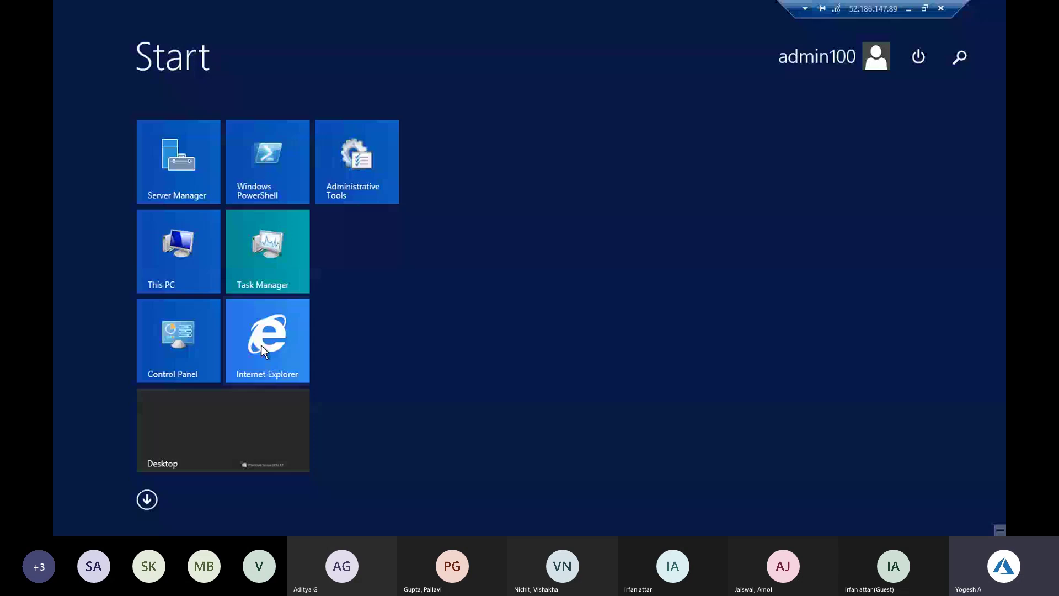
pyautogui.click(261, 345)
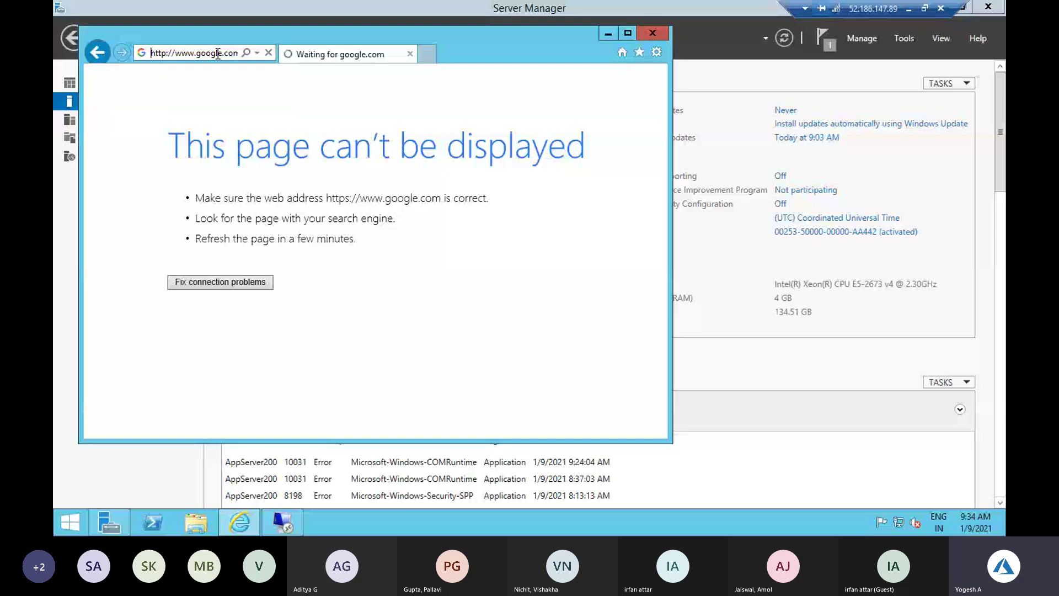
pyautogui.hotkey('alt', 'Tab')
pyautogui.moveTo(798, 481); pyautogui.dragTo(783, 479)
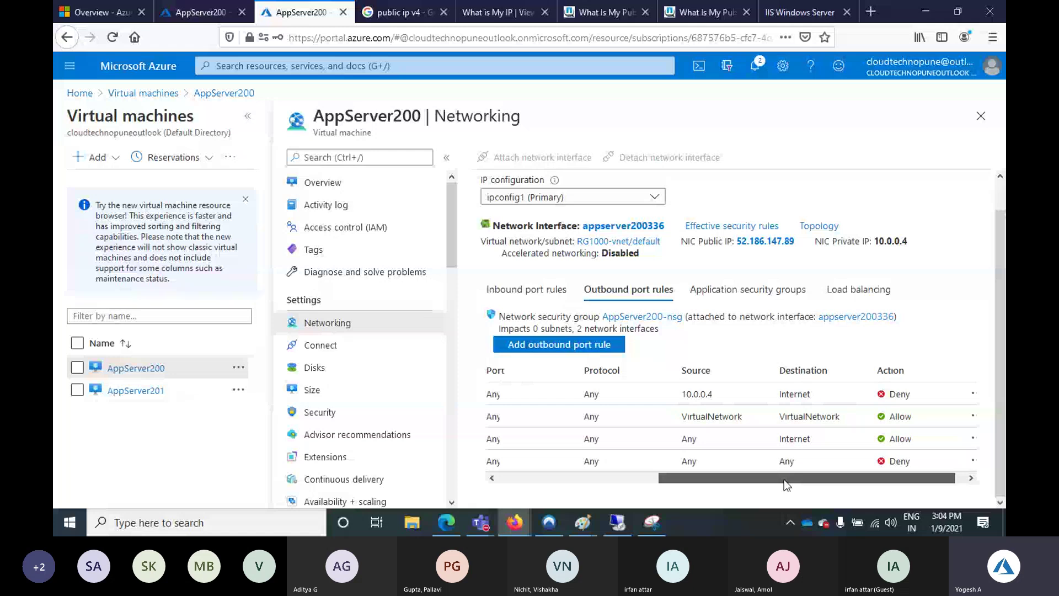
# Set the Internet-Deny rule's source IPs to 10.0.0.4,10.0.0.5, save, and return to the remote session
pyautogui.click(756, 394)
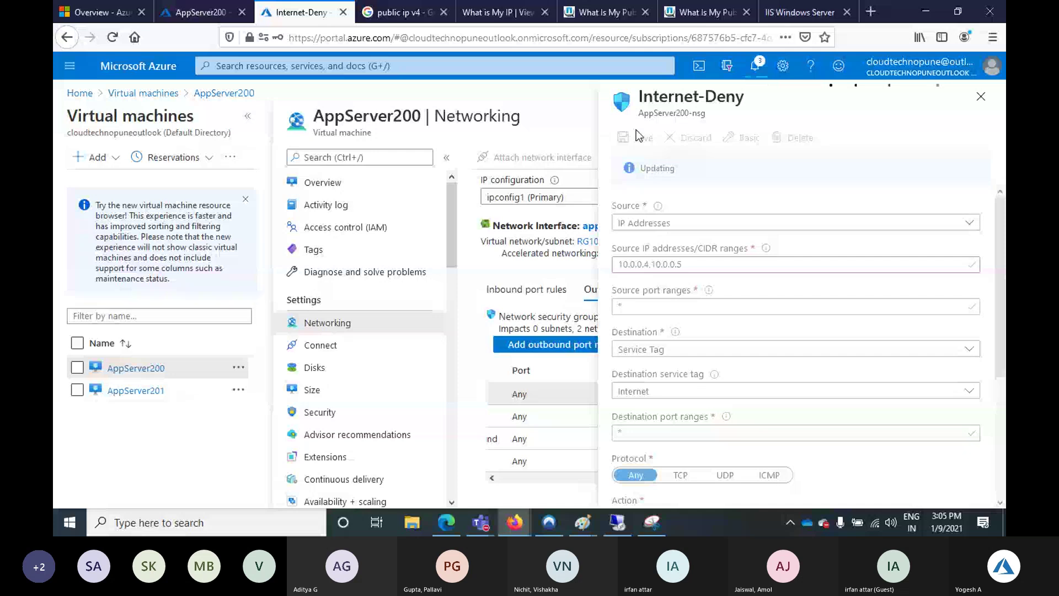
pyautogui.hotkey('alt', 'Tab')
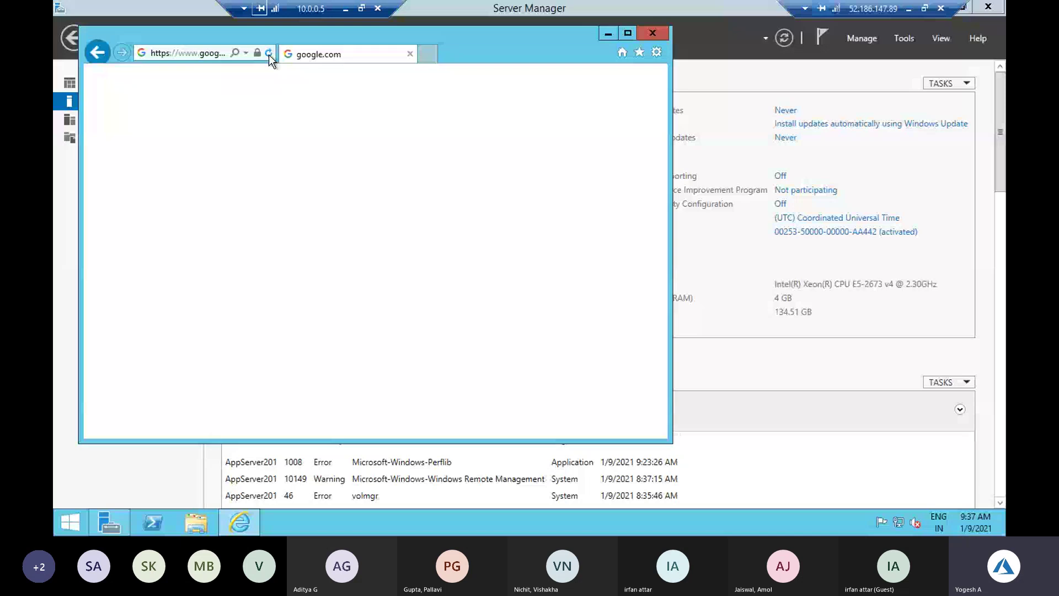
# Leave the remote session for AppServer200's Networking page with its inbound port rules
pyautogui.hotkey('alt', 'Tab')
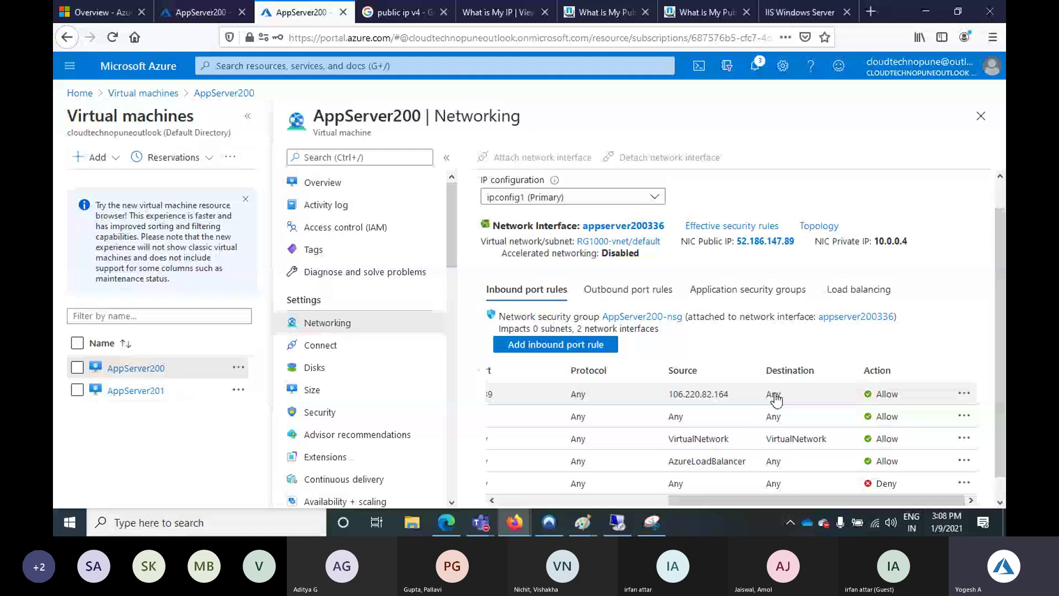
# Open the RDP inbound rule: source 106.220.82.164, destination Any, port 3389
pyautogui.click(776, 398)
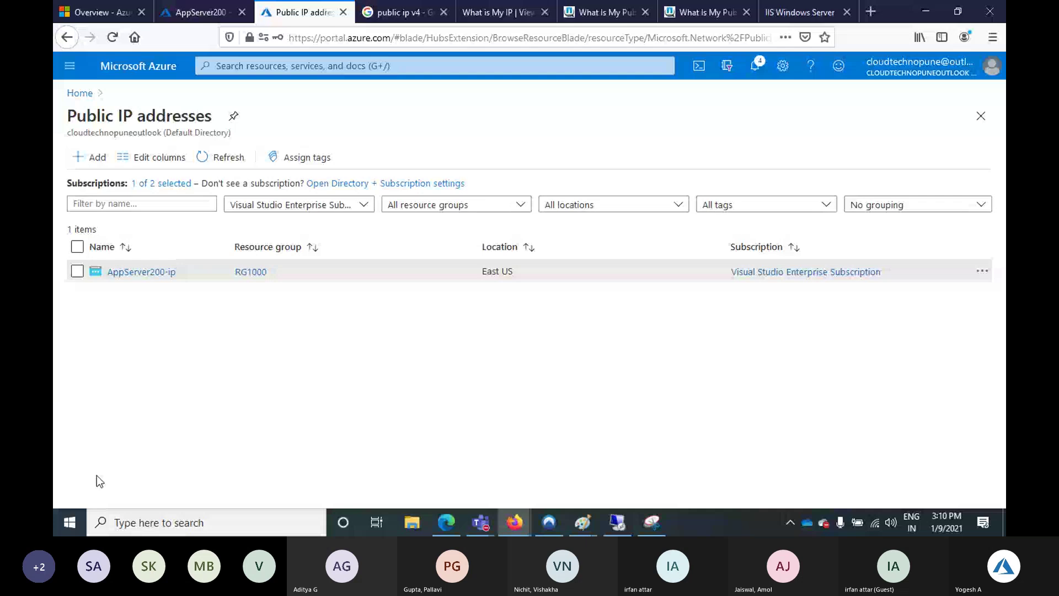
# Refresh the Public IP addresses list and open the new AppServer201-ip entry
pyautogui.click(243, 161)
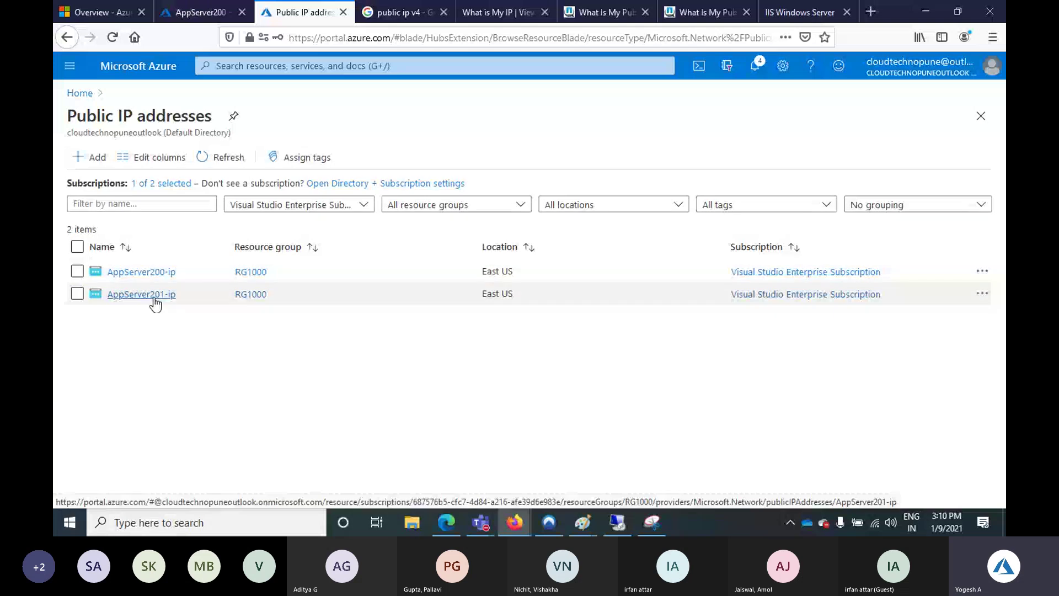
pyautogui.click(155, 299)
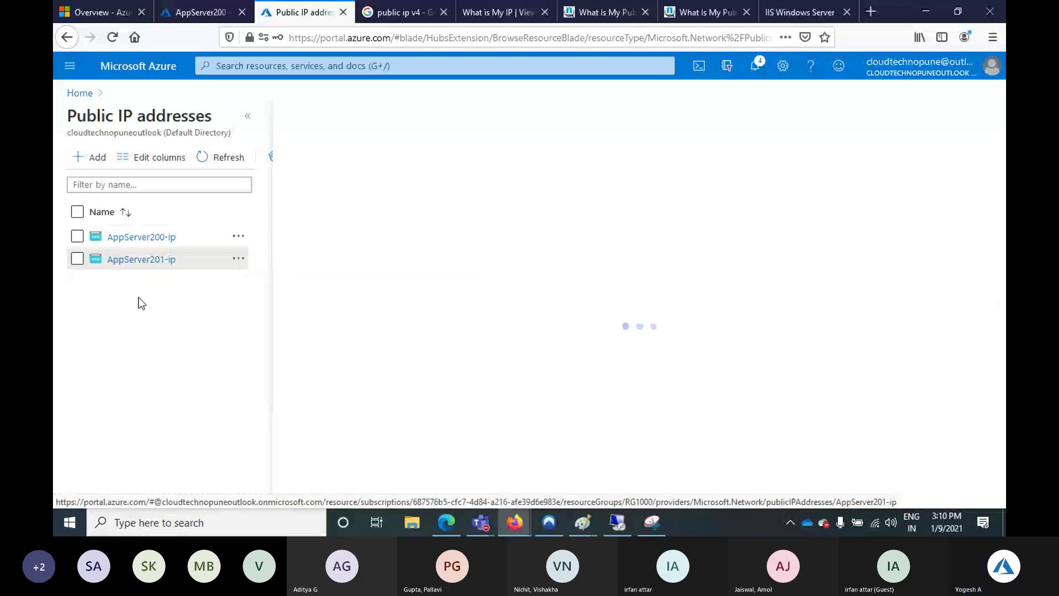
# Associate AppServer201-ip with the network interface appserver201681 and confirm with OK
pyautogui.click(508, 160)
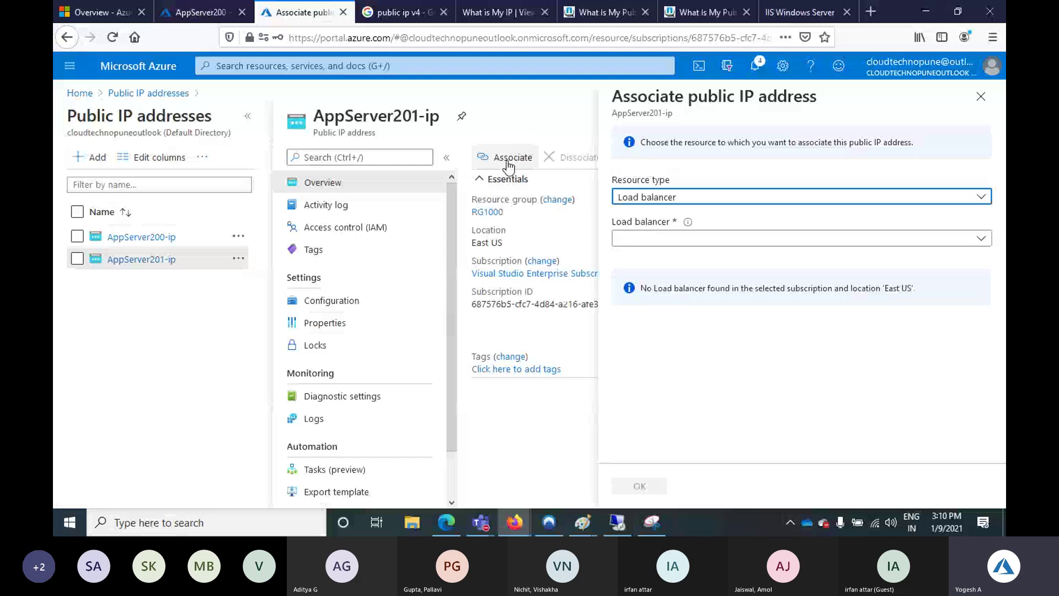
pyautogui.click(800, 196)
pyautogui.click(656, 217)
pyautogui.click(800, 238)
pyautogui.click(621, 290)
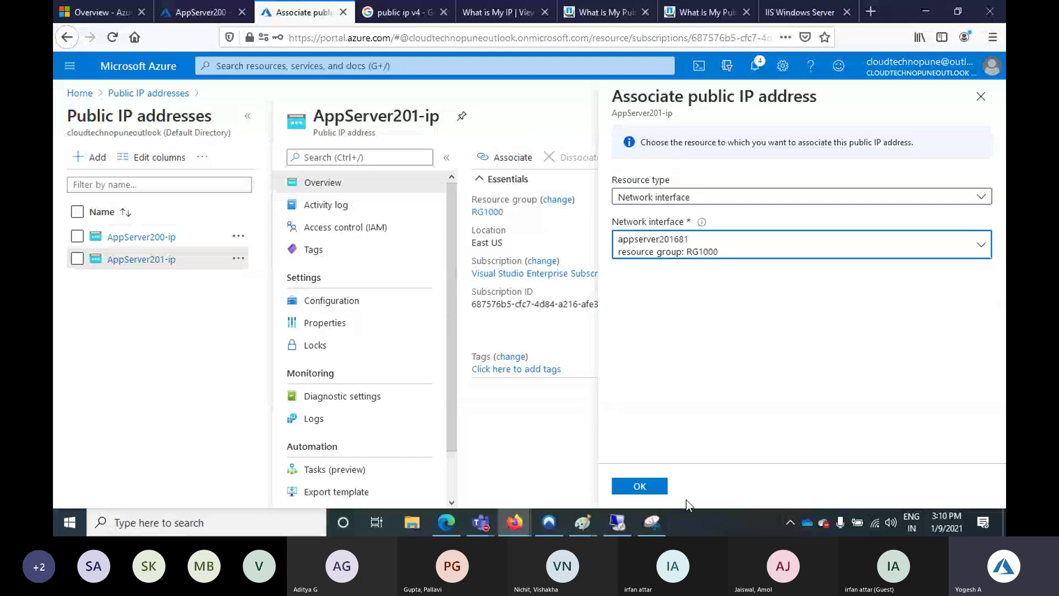
pyautogui.click(652, 488)
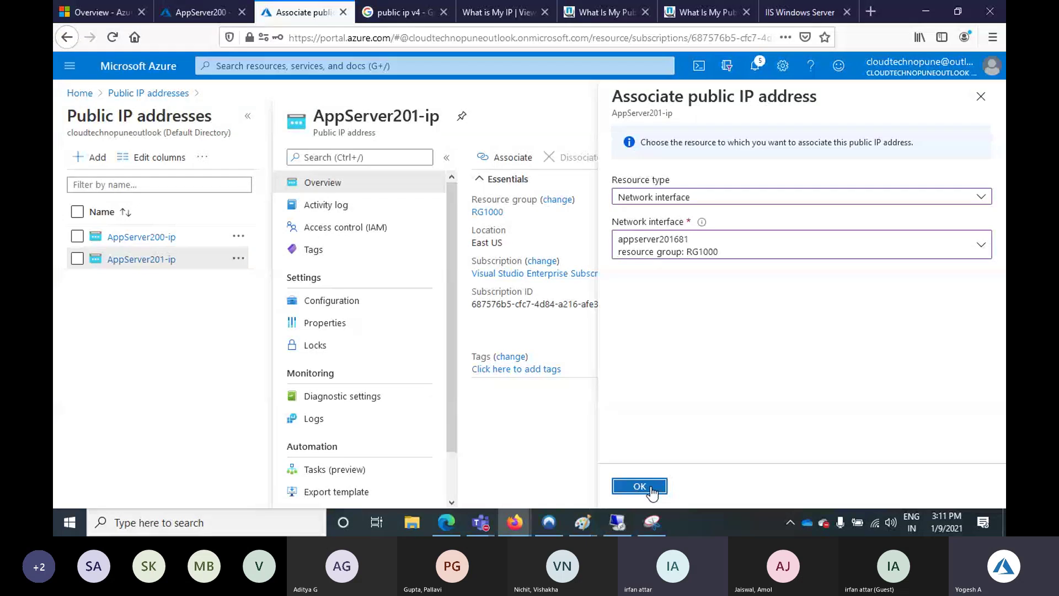
# Check the save notifications, then refresh AppServer201-ip and close its details blade
pyautogui.click(757, 65)
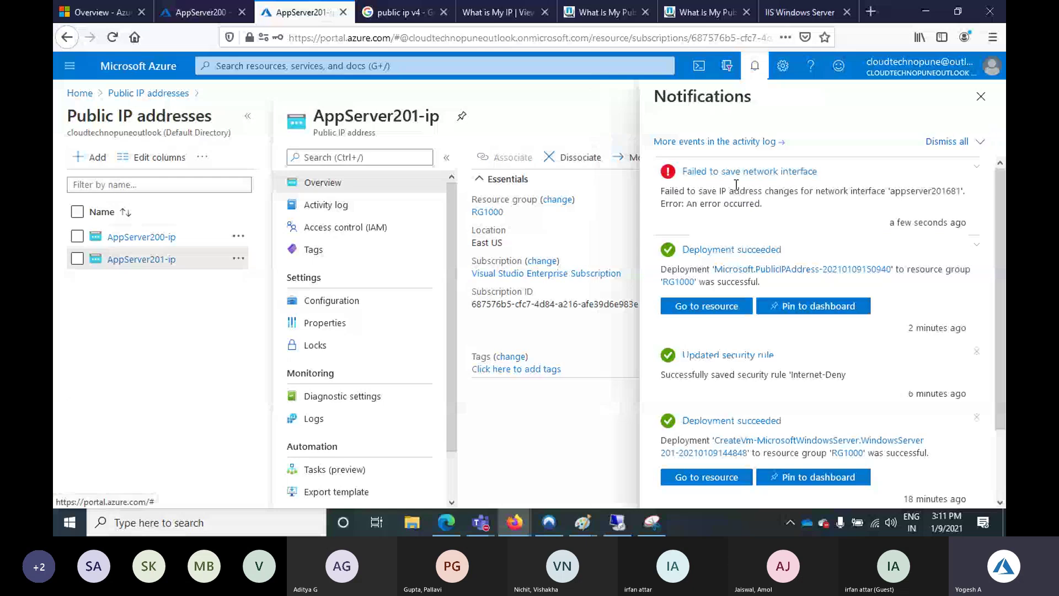
pyautogui.click(981, 97)
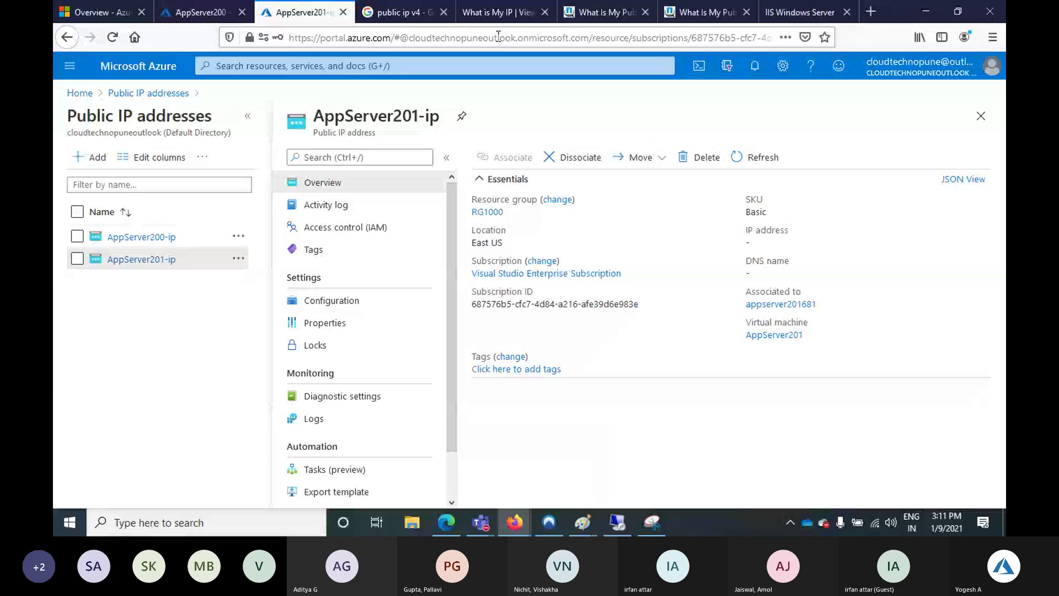
pyautogui.click(345, 39)
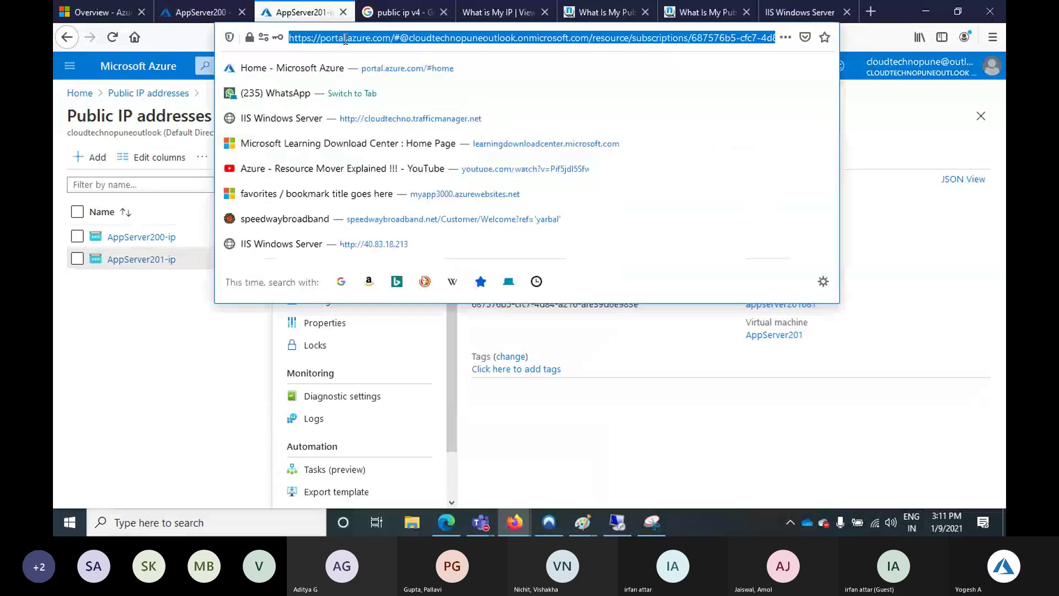
pyautogui.click(434, 75)
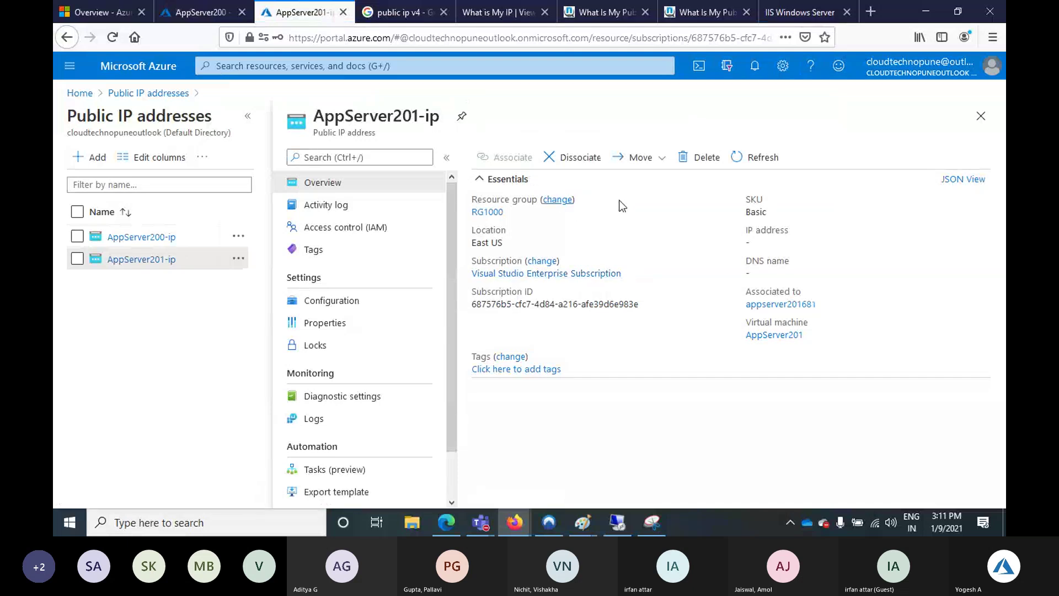
pyautogui.click(748, 160)
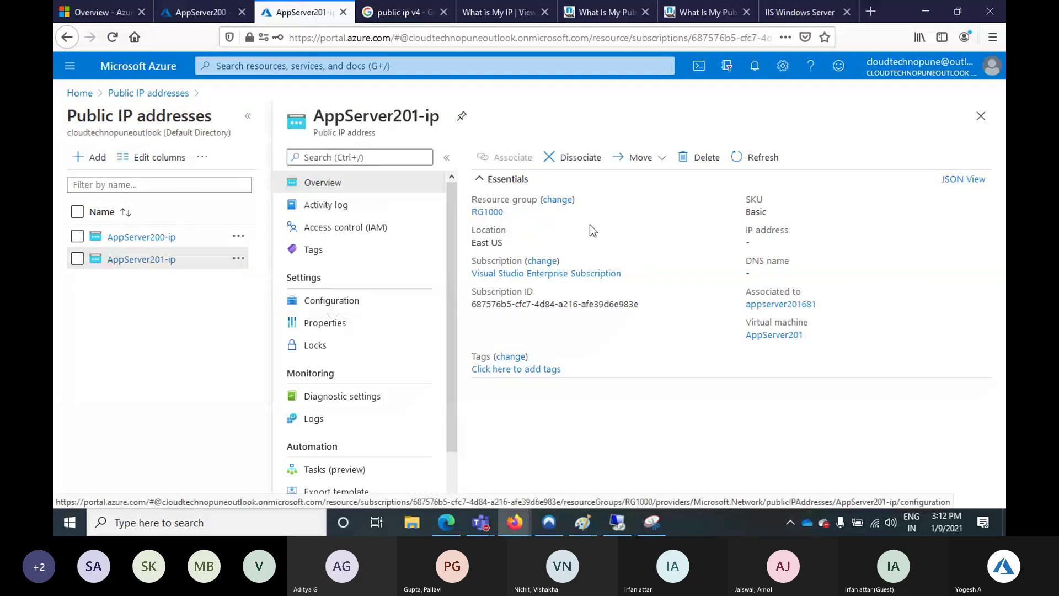
pyautogui.click(980, 117)
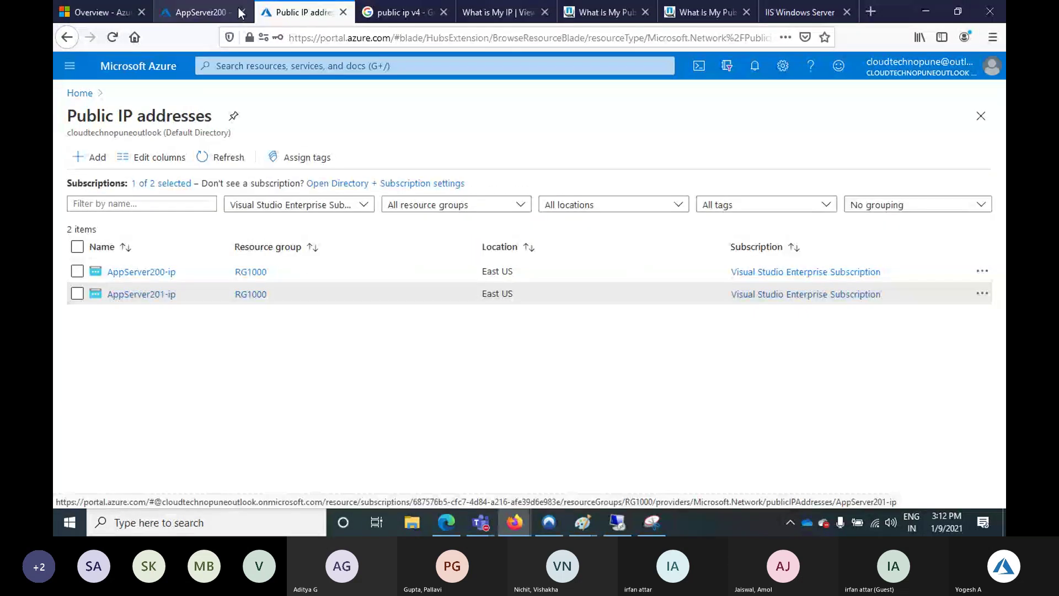
# Open the AppServer201 virtual machine from the VM list and inspect its public IP blade
pyautogui.click(207, 12)
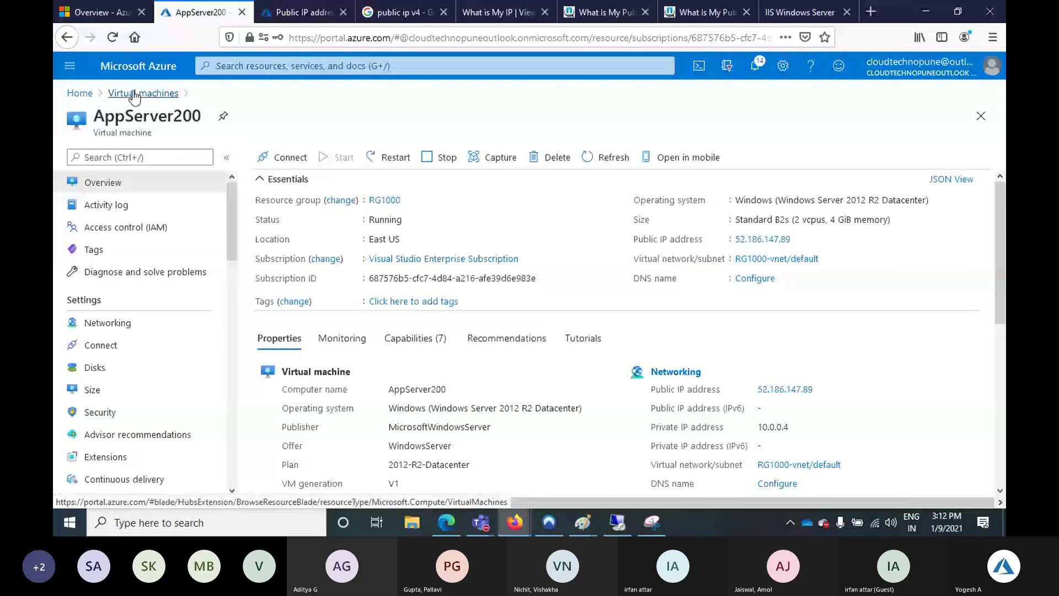
pyautogui.click(134, 95)
pyautogui.click(130, 370)
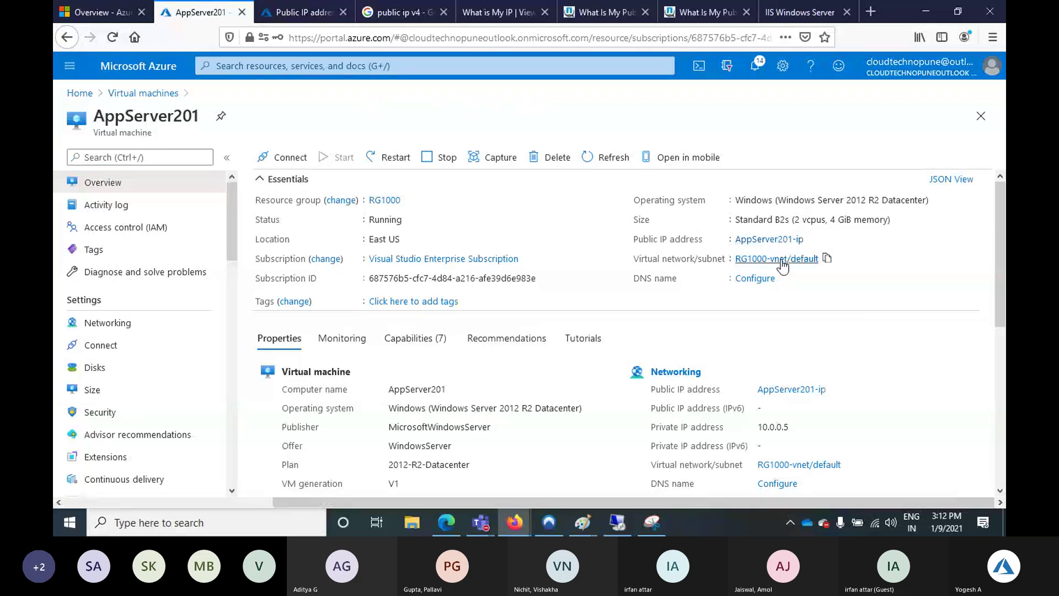
pyautogui.click(767, 242)
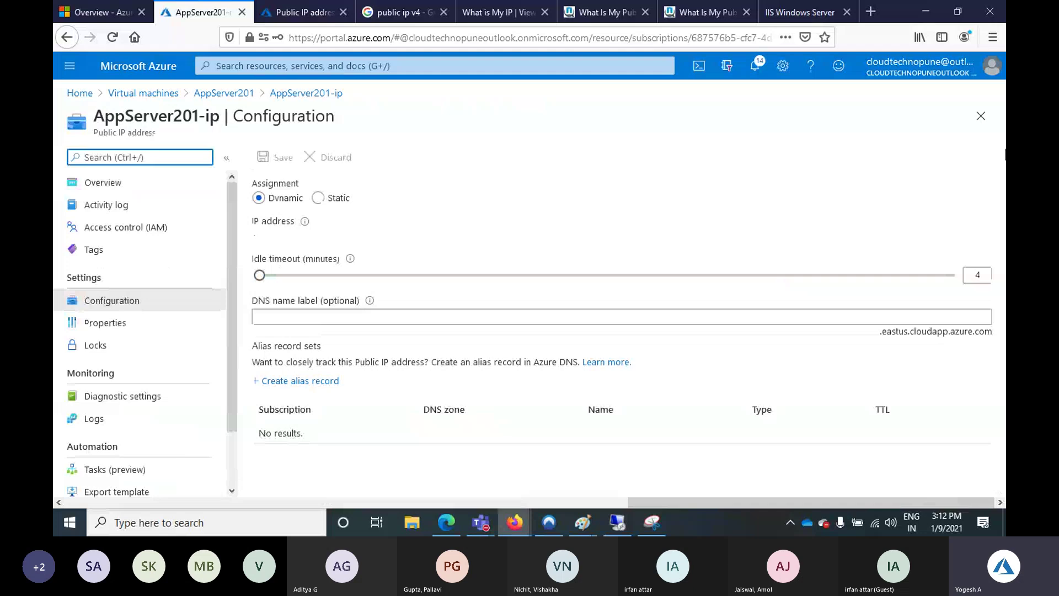
pyautogui.click(992, 117)
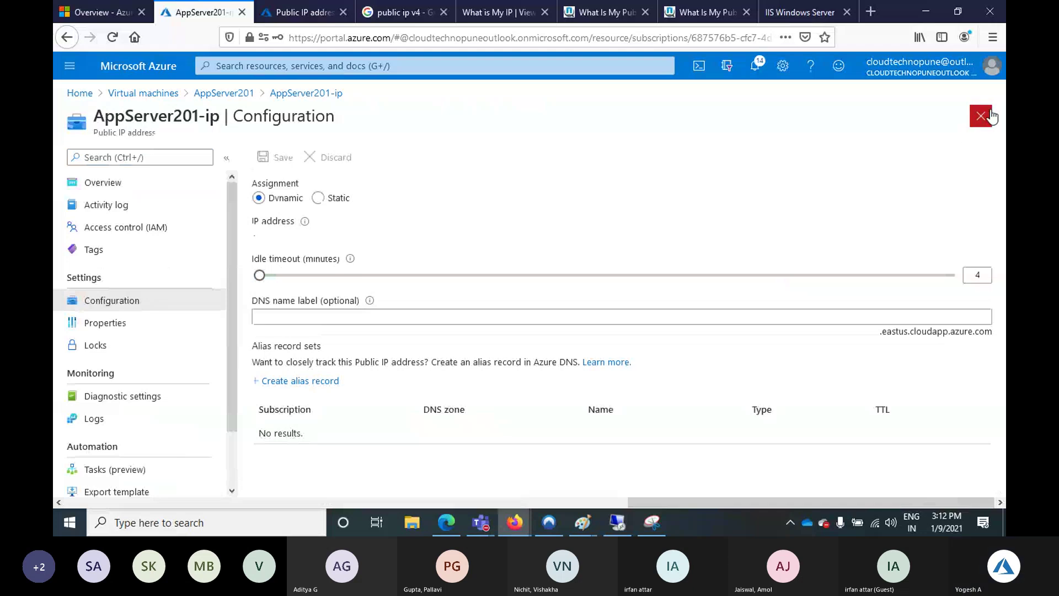
# Reload the public IP list, open AppServer201-ip, and refresh the AppServer201 overview
pyautogui.click(300, 14)
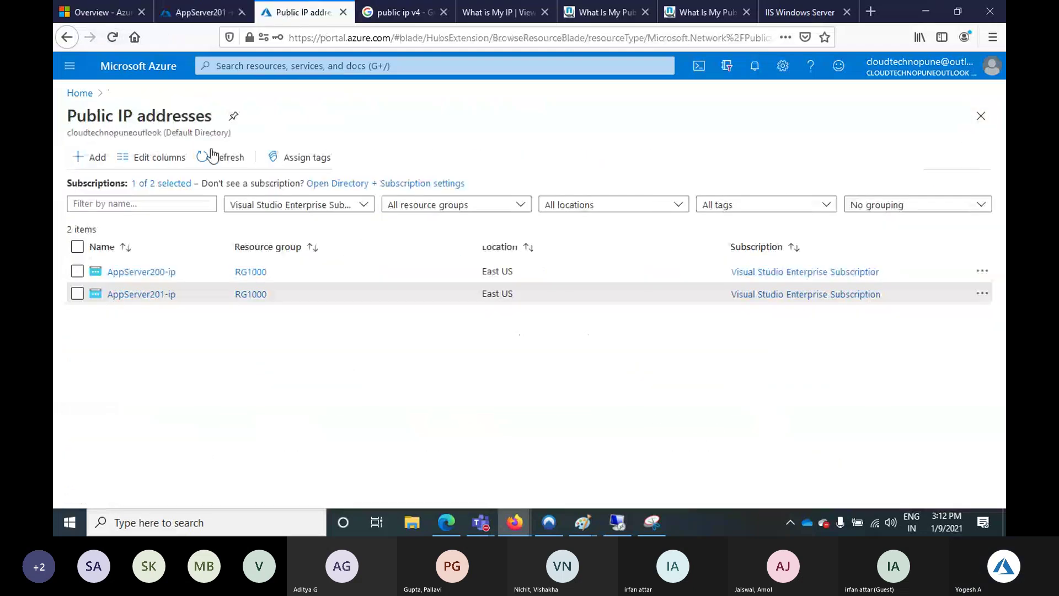
pyautogui.click(221, 159)
pyautogui.click(220, 159)
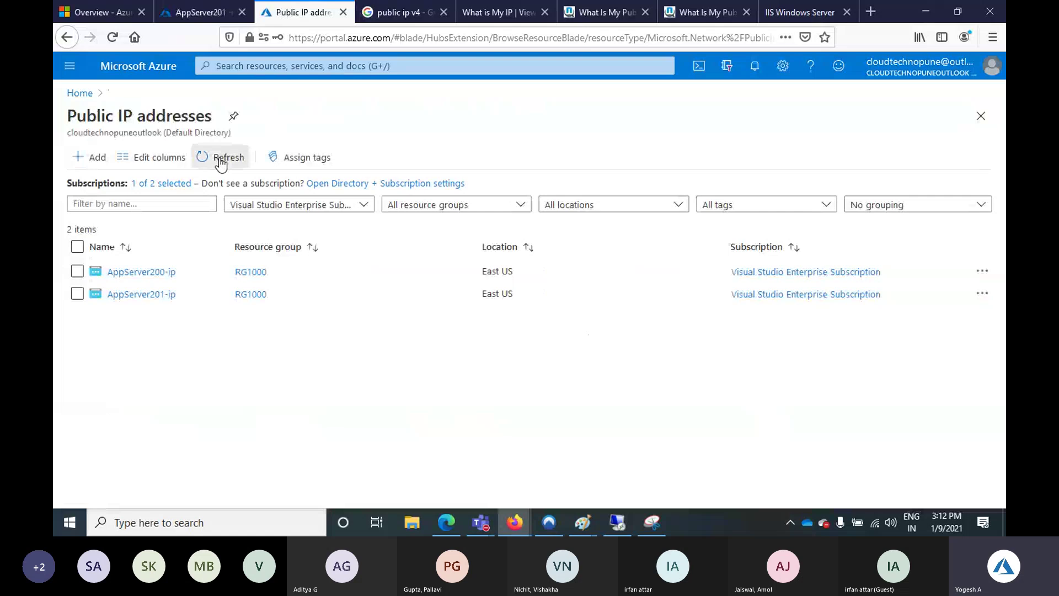
pyautogui.click(158, 294)
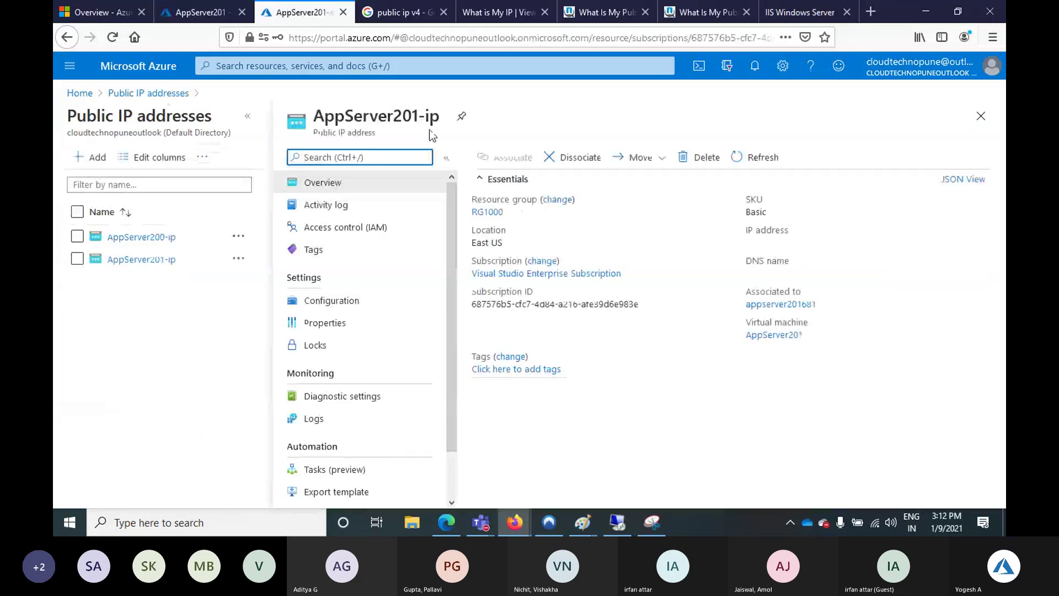
pyautogui.click(213, 12)
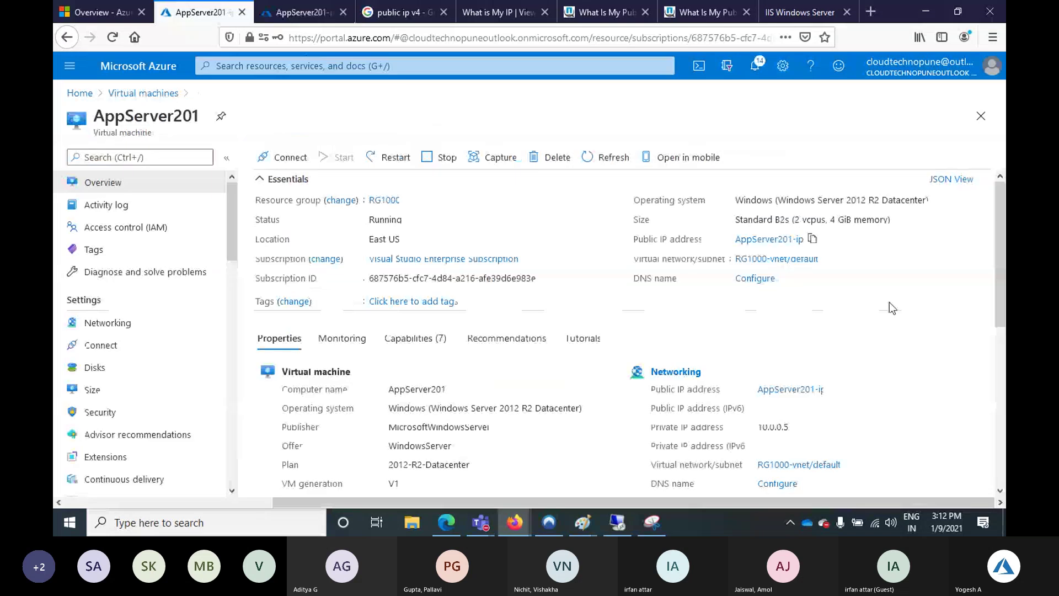
pyautogui.click(610, 158)
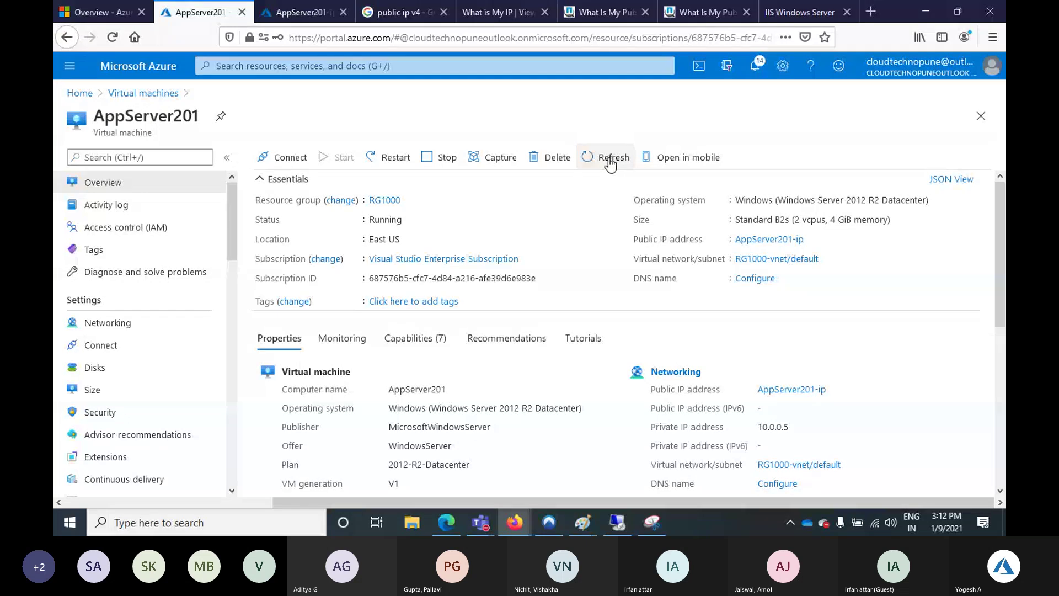
# Dissociate AppServer201-ip from its network interface and begin creating a new public IP
pyautogui.click(980, 116)
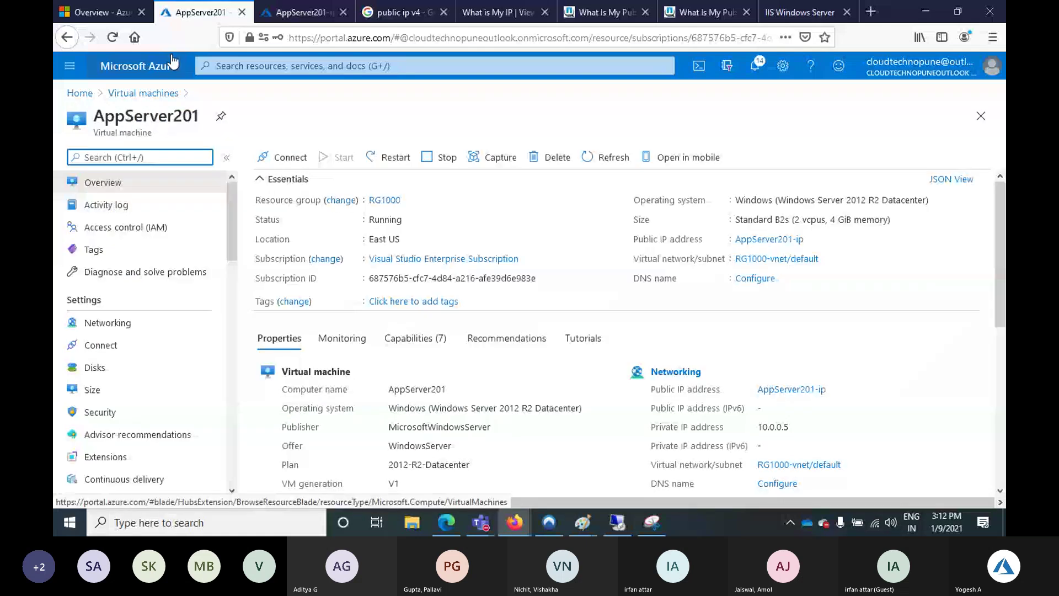
pyautogui.hotkey('ctrl', 'Tab')
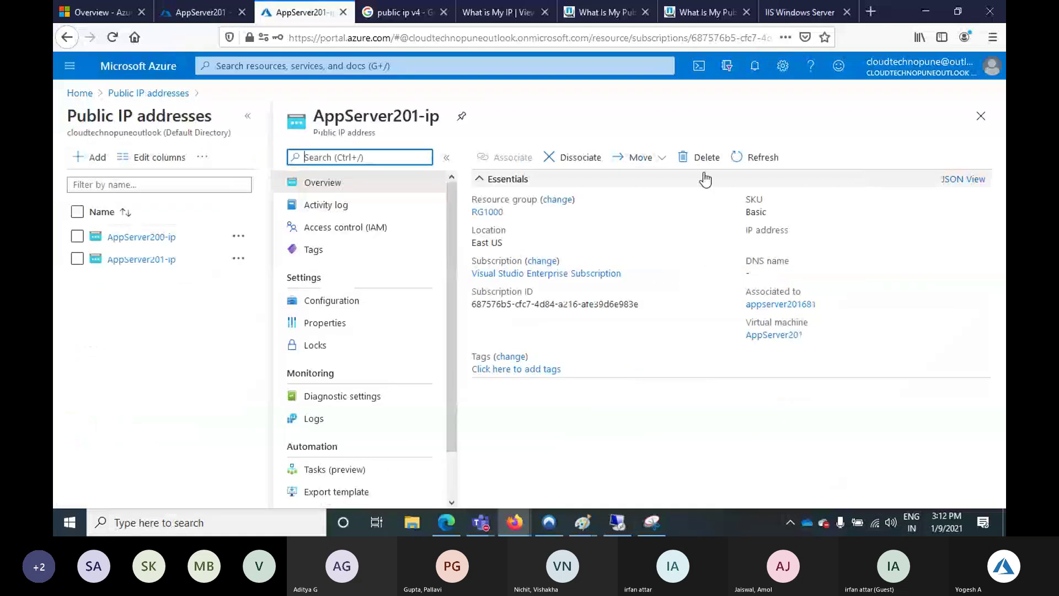
pyautogui.click(572, 157)
pyautogui.click(485, 231)
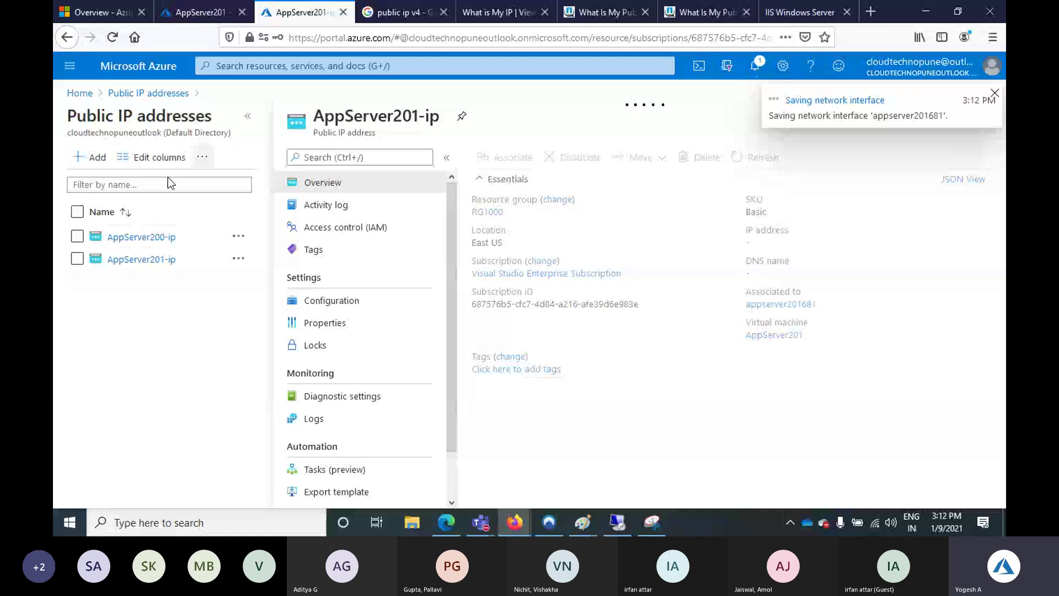
pyautogui.click(92, 158)
# Create a Standard SKU public IP named AppServer201-1-ip in resource group RG1000
pyautogui.click(169, 278)
pyautogui.hotkey('ctrl', 'v')
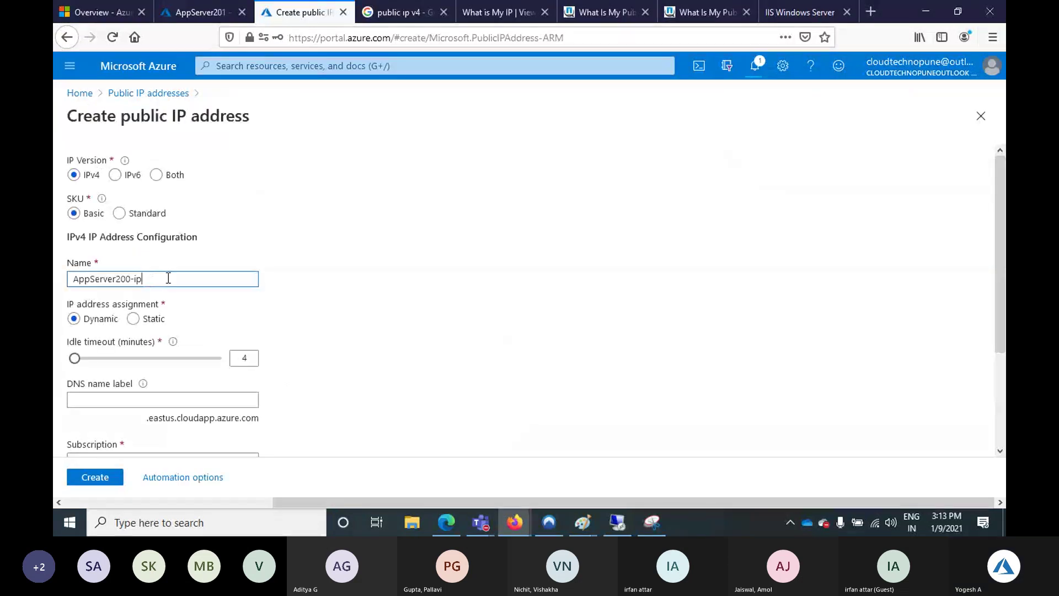
pyautogui.press('Left')
pyautogui.press('Left')
pyautogui.press('Left')
pyautogui.press('BackSpace')
pyautogui.write('1-1')
pyautogui.scroll(-2, 238, 401)
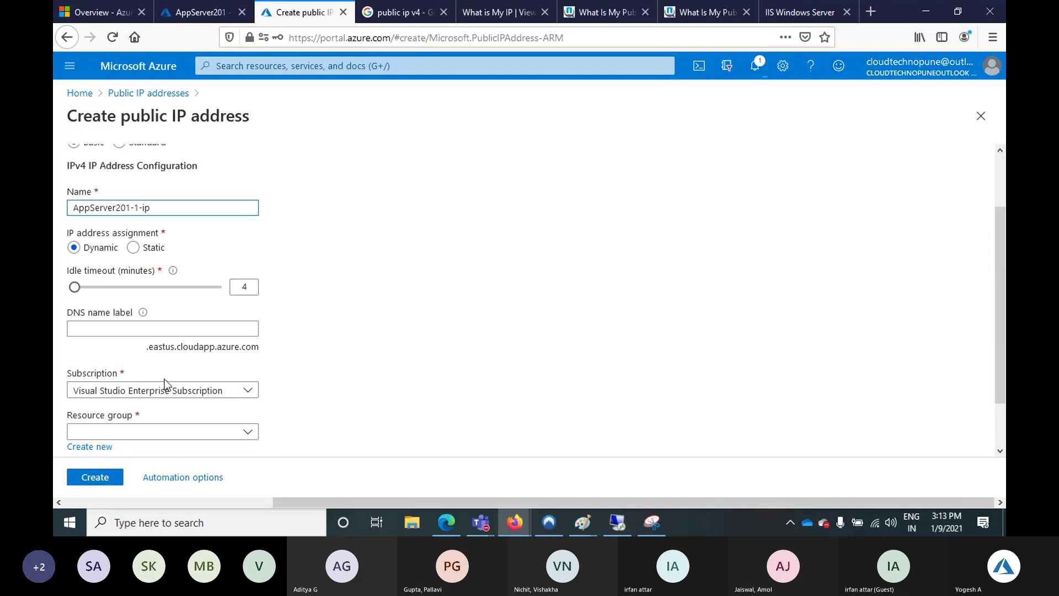
pyautogui.click(131, 429)
pyautogui.click(138, 361)
pyautogui.scroll(3, 142, 415)
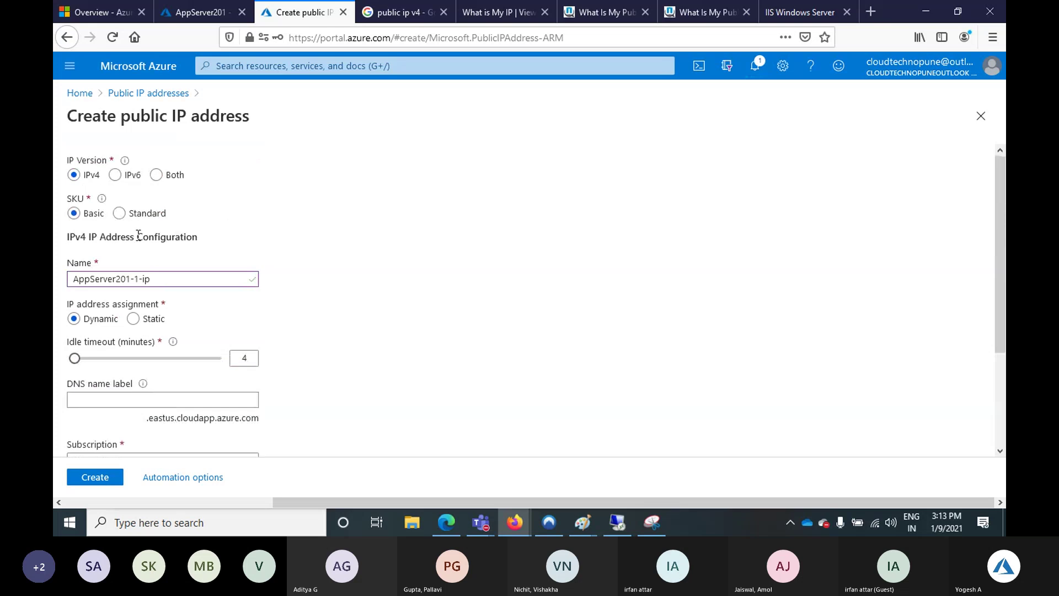
pyautogui.click(120, 213)
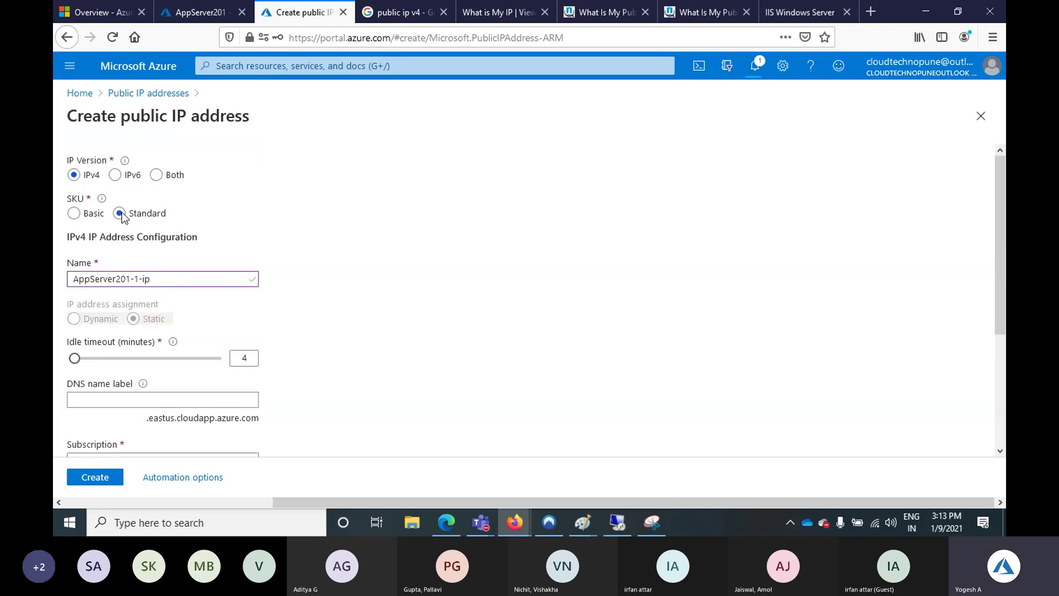
pyautogui.scroll(-3, 118, 417)
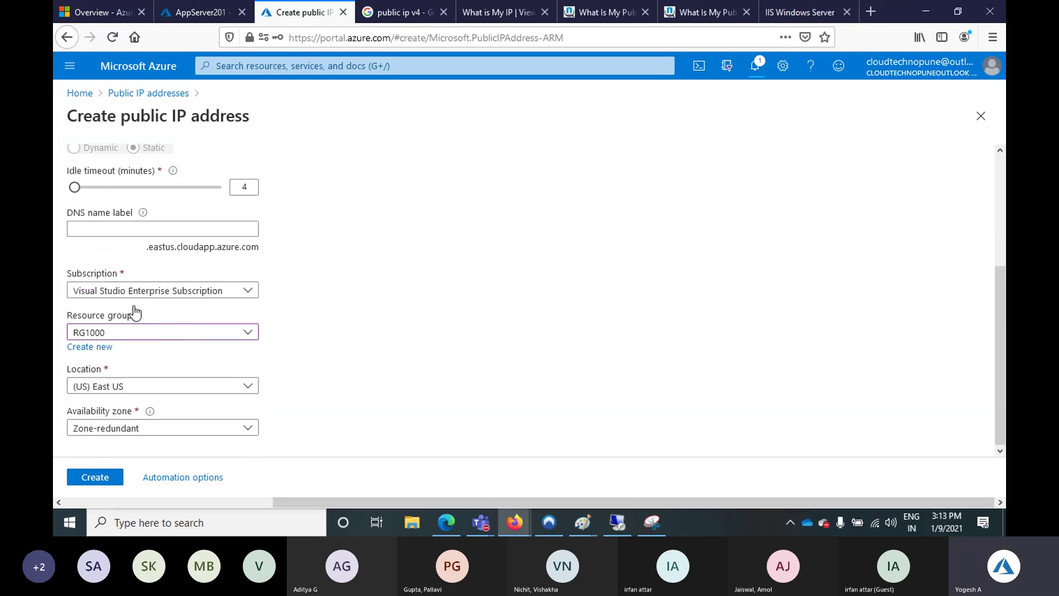
pyautogui.click(104, 475)
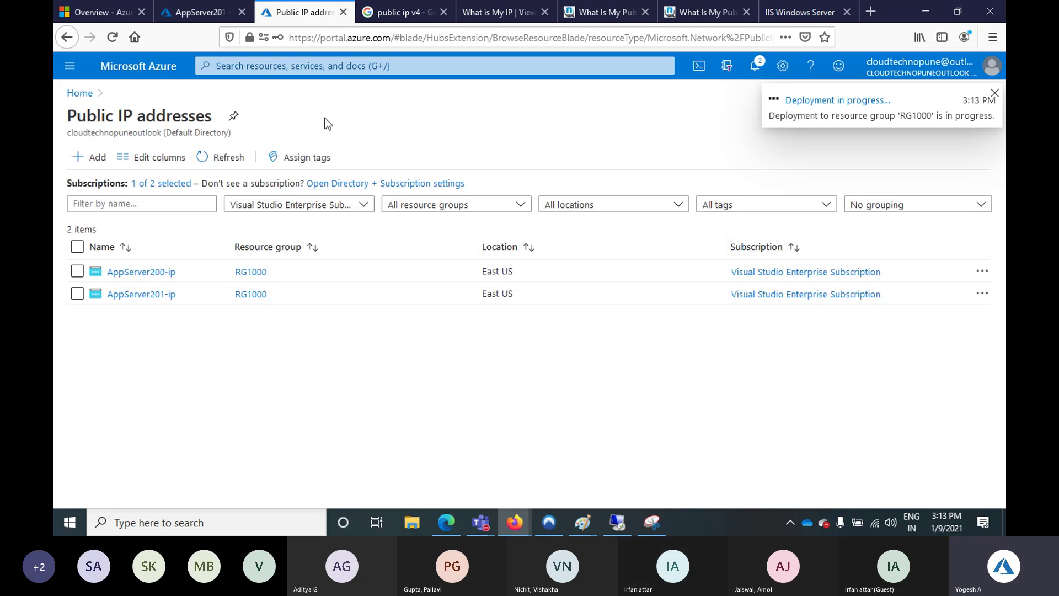
# Keep refreshing the public IP list until AppServer201-1-ip appears as the third entry
pyautogui.click(219, 160)
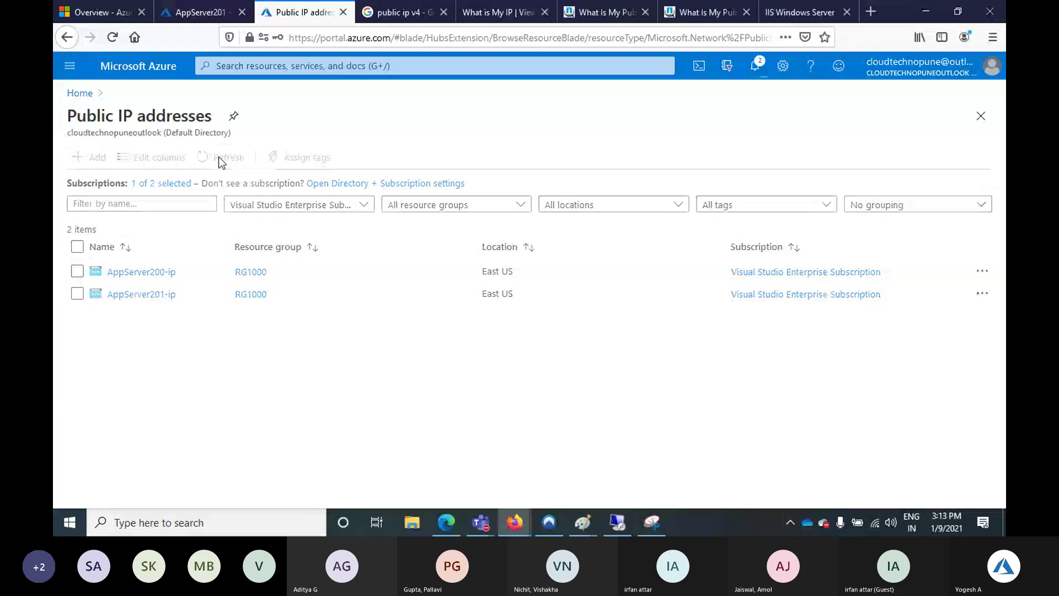
pyautogui.click(219, 157)
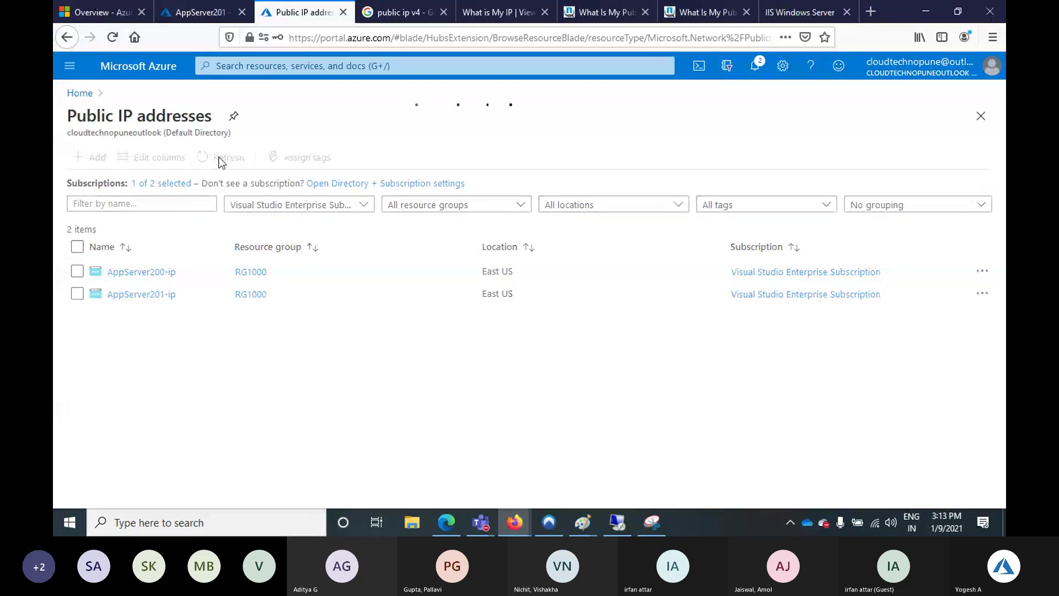
pyautogui.click(211, 15)
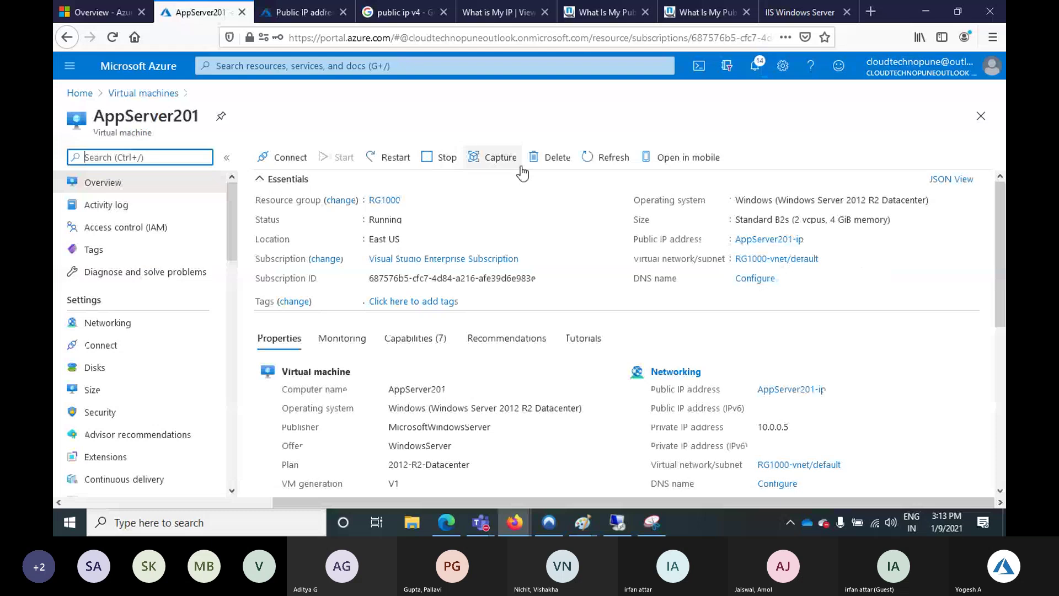
pyautogui.click(587, 158)
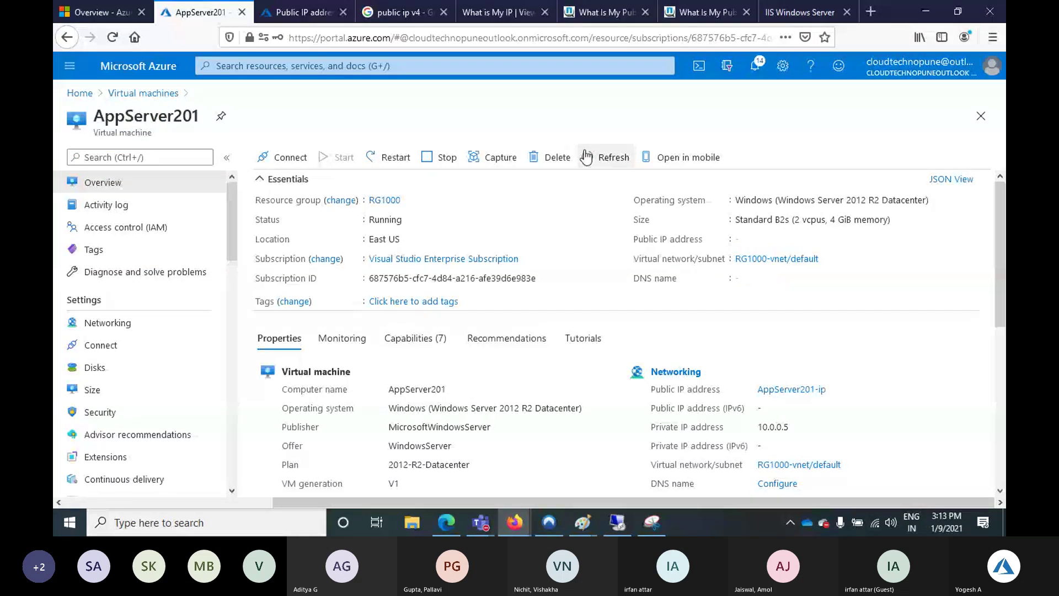
pyautogui.click(587, 158)
pyautogui.click(306, 18)
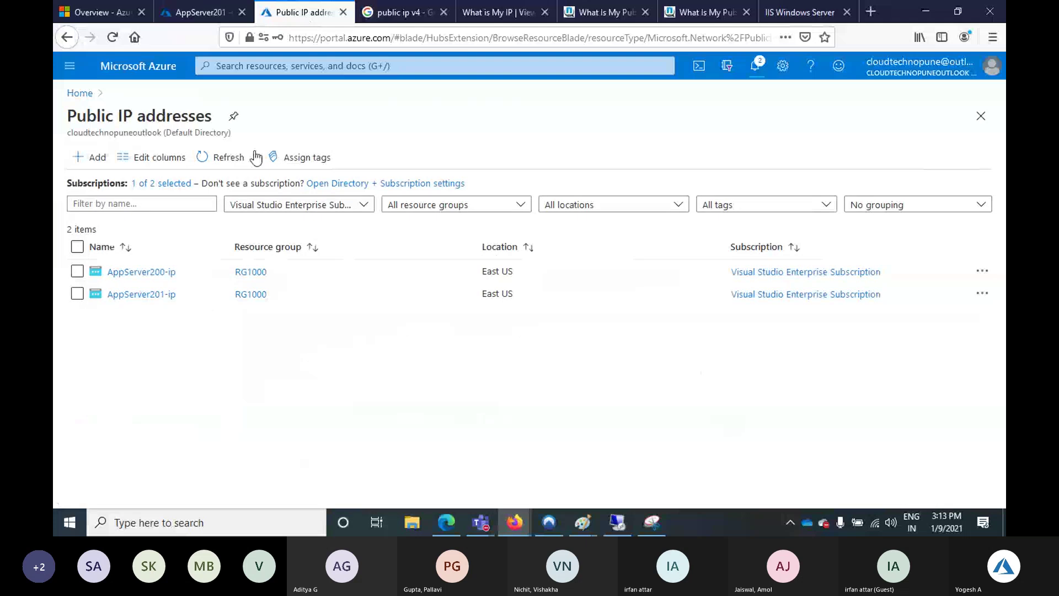
pyautogui.click(228, 157)
pyautogui.click(228, 157)
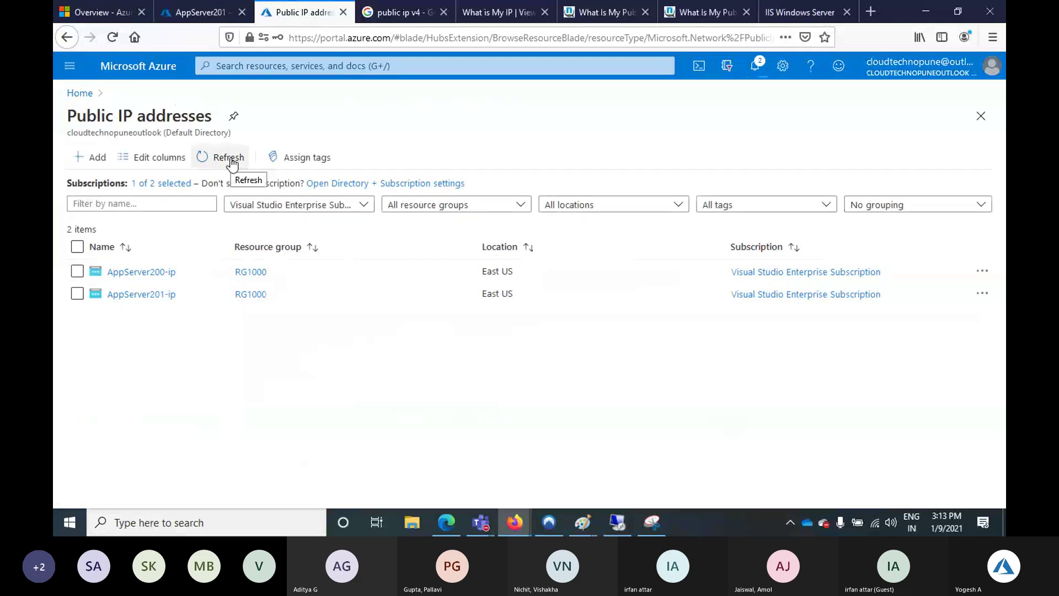
pyautogui.click(231, 161)
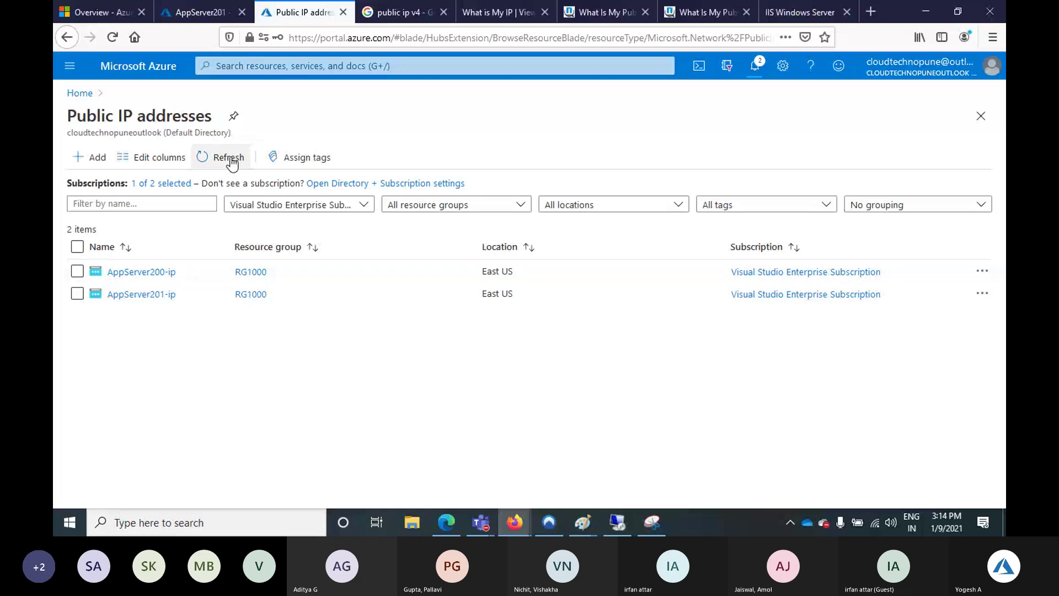
pyautogui.click(229, 158)
pyautogui.click(230, 159)
pyautogui.click(229, 158)
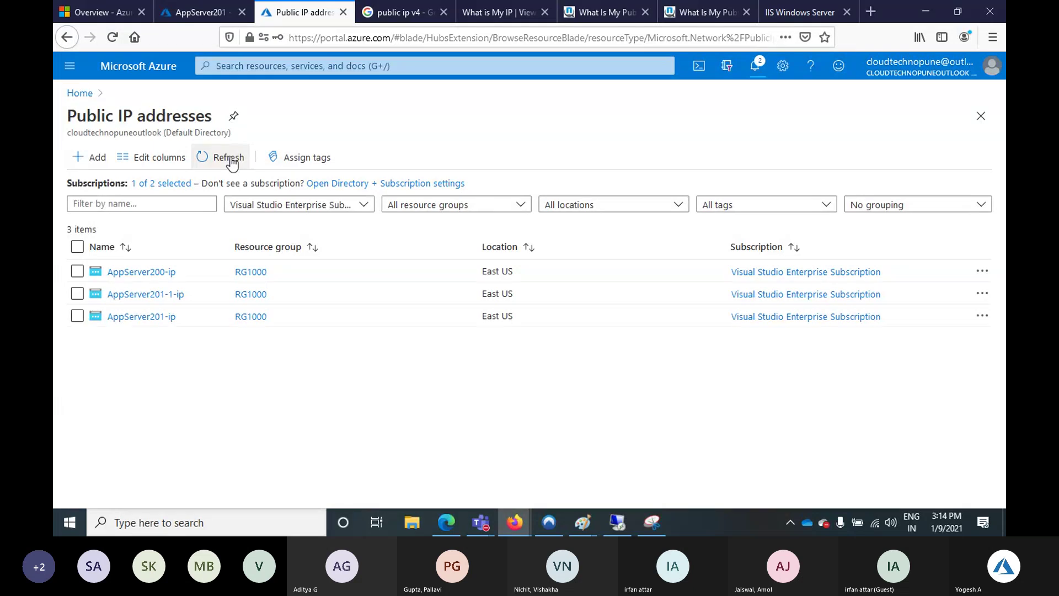
# Open AppServer201-1-ip and associate it with network interface appserver201681, retrying after one abandoned attempt
pyautogui.click(148, 295)
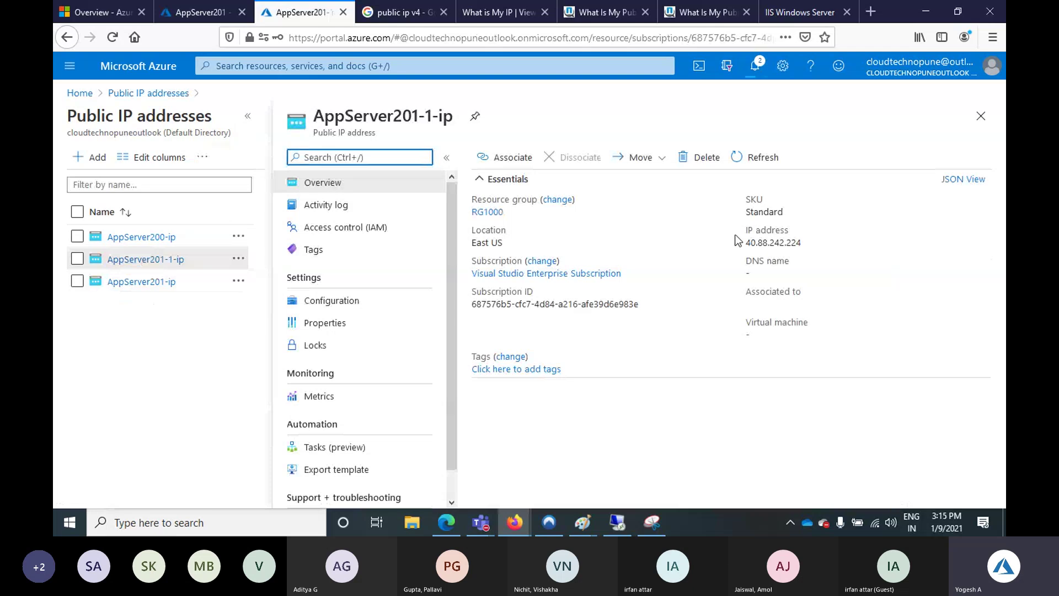
pyautogui.click(512, 158)
pyautogui.click(686, 197)
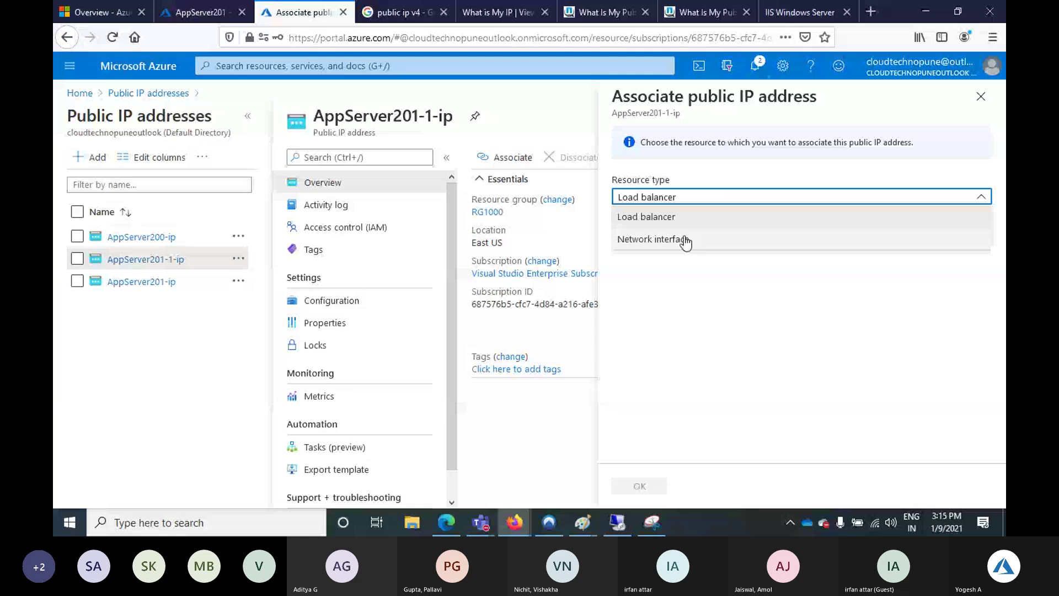
pyautogui.click(685, 242)
pyautogui.click(664, 238)
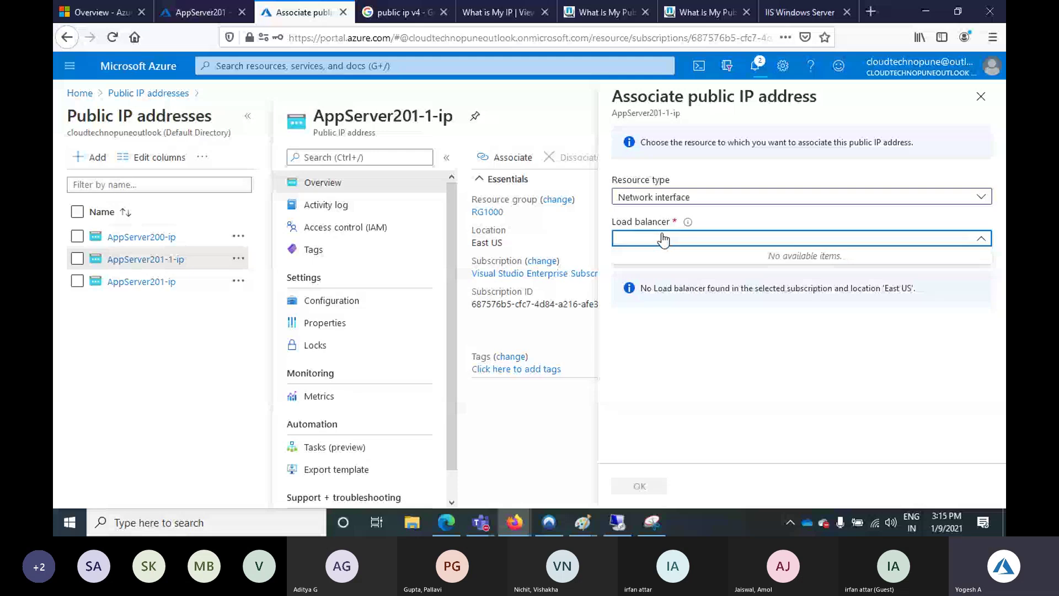
pyautogui.click(981, 96)
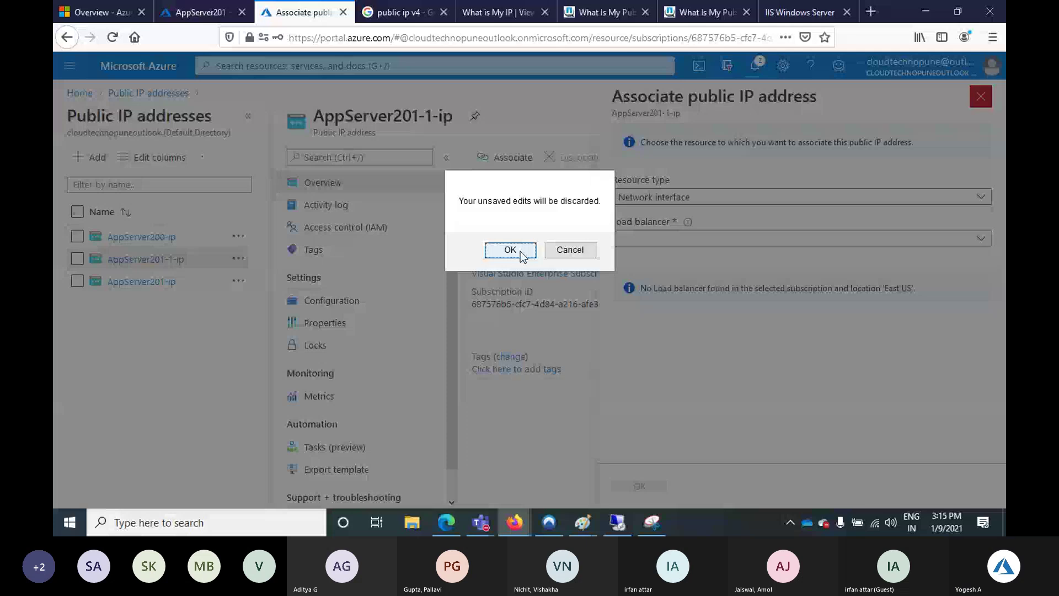
pyautogui.click(510, 250)
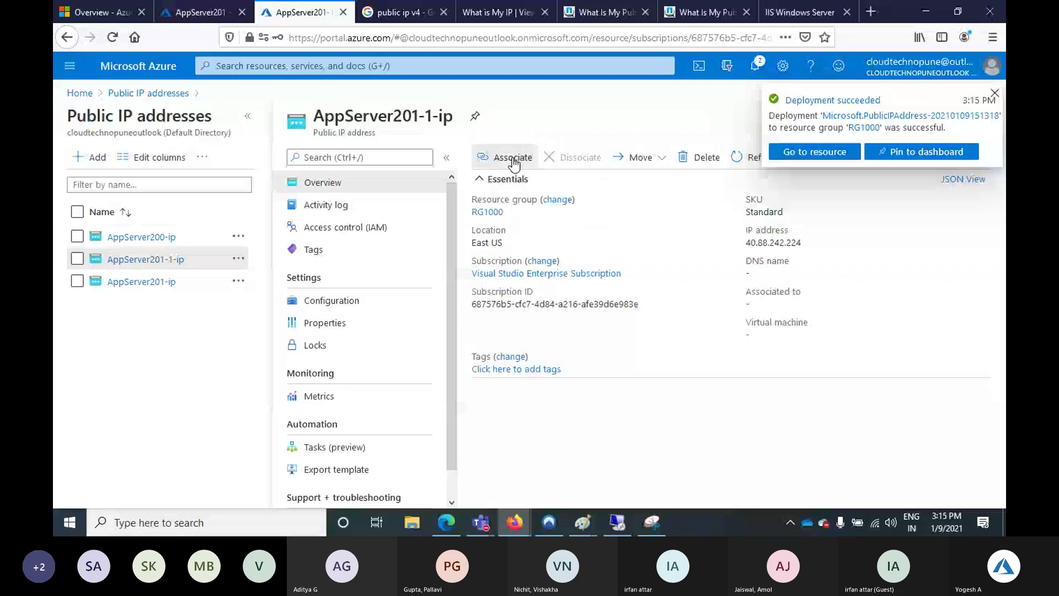
pyautogui.click(513, 158)
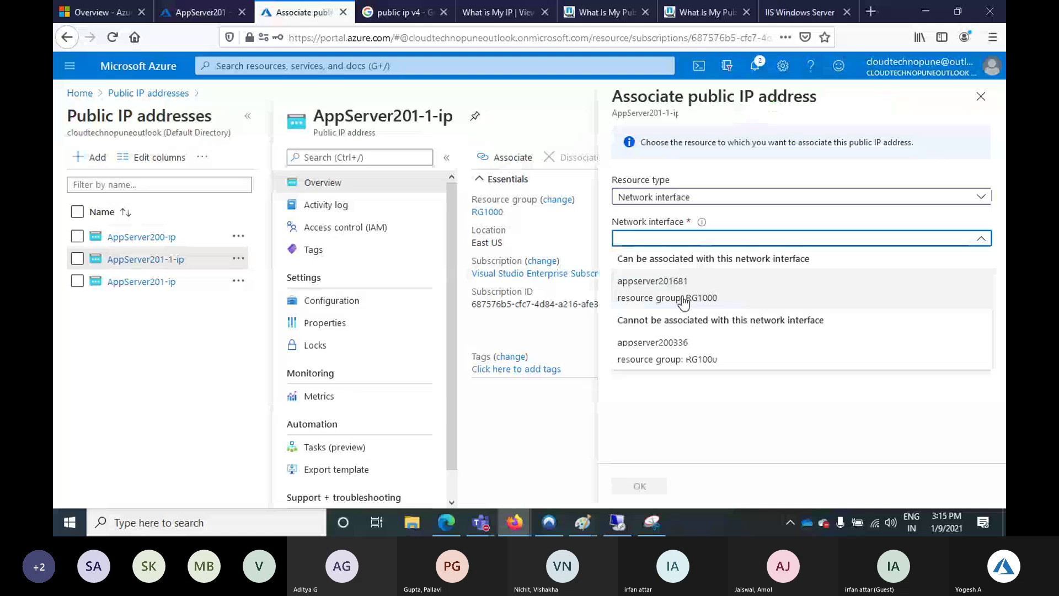
pyautogui.click(684, 298)
pyautogui.click(638, 485)
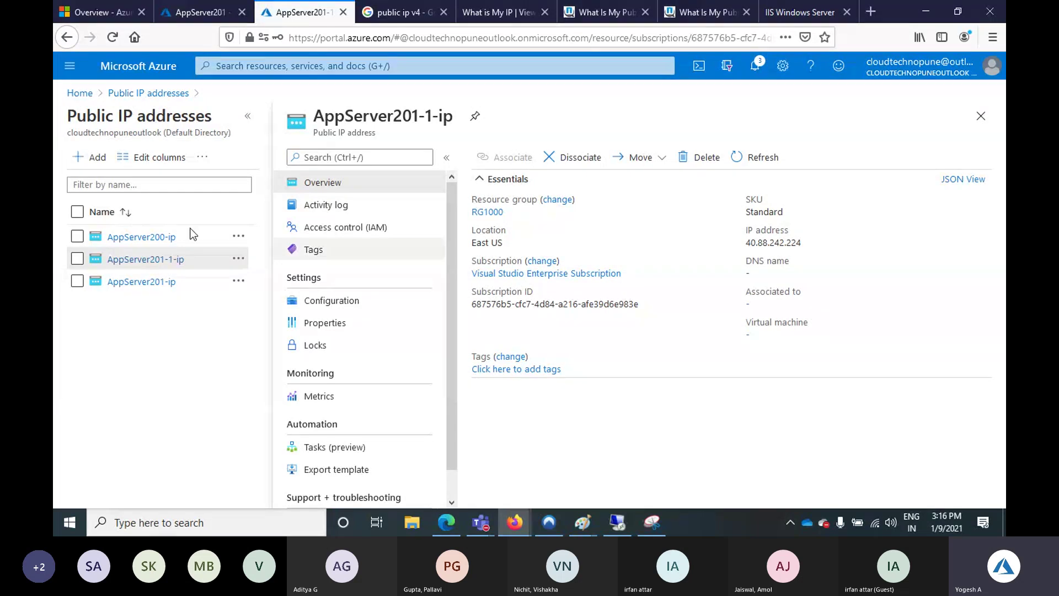
# Refresh AppServer201 to show public IP 40.88.242.224, then open the AppServer200 virtual machine
pyautogui.click(195, 13)
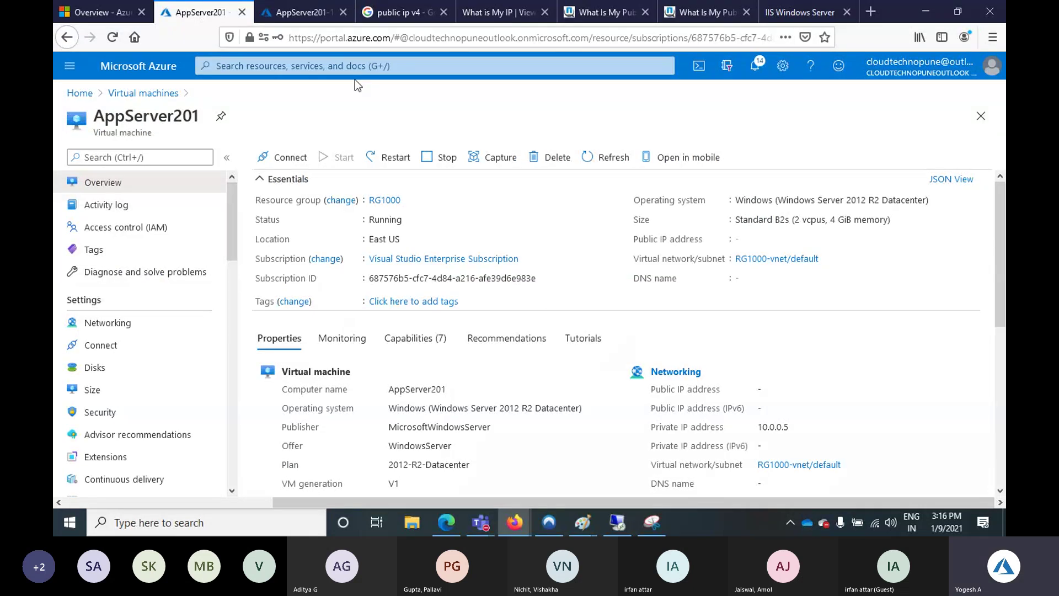
pyautogui.click(602, 160)
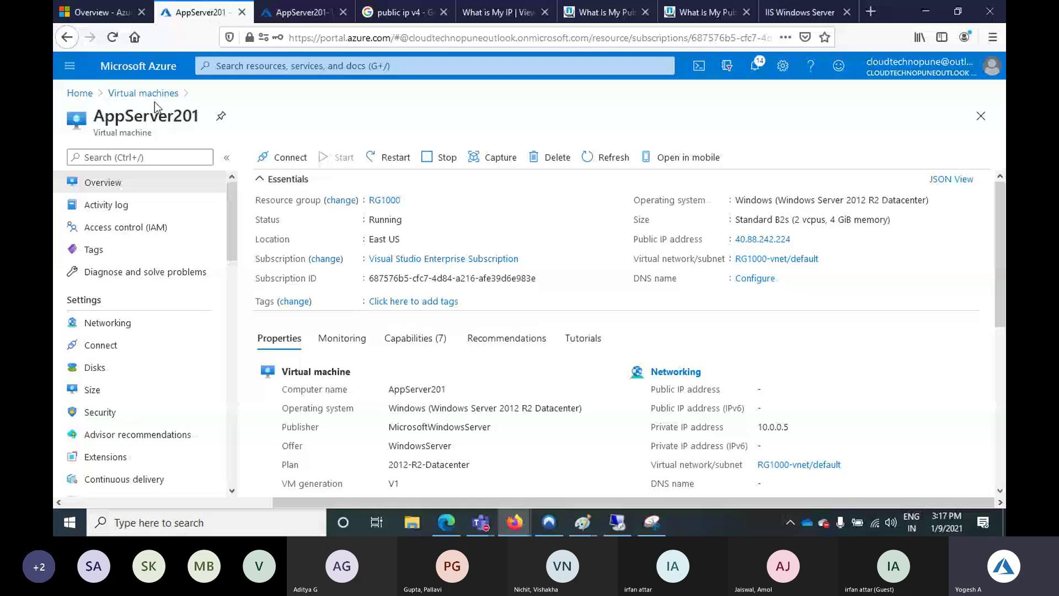
pyautogui.click(123, 94)
pyautogui.click(105, 339)
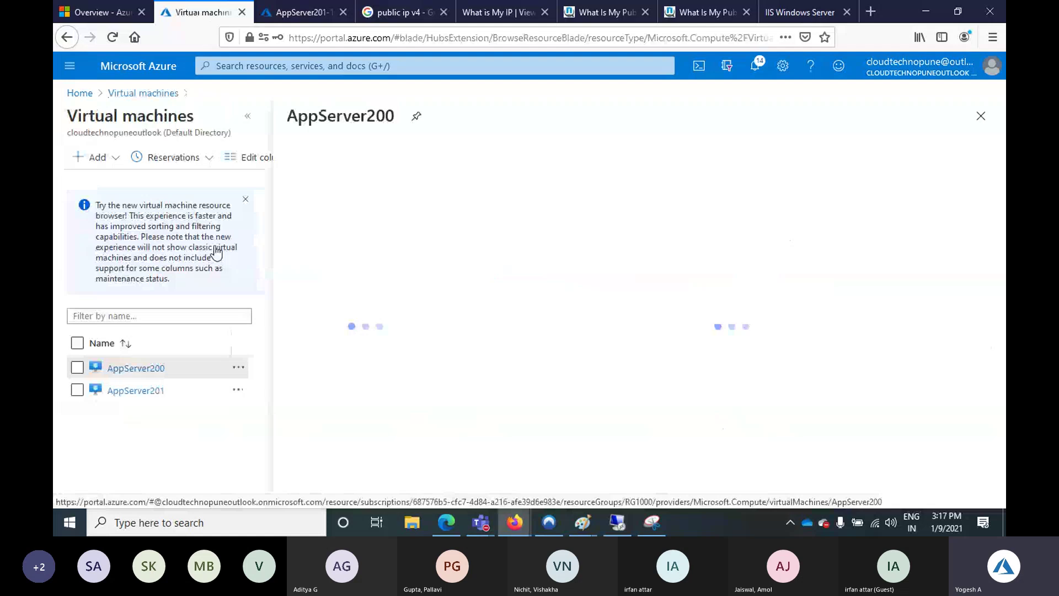
# Reopen AppServer201 via Home and Virtual machines, then return to AppServer200's overview showing 52.186.147.89
pyautogui.click(286, 13)
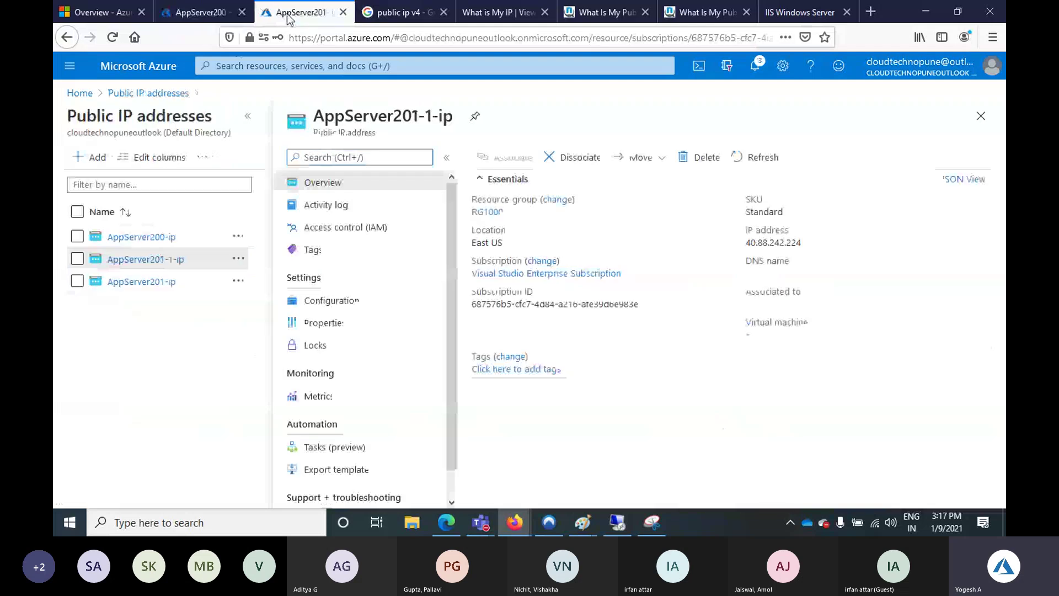
pyautogui.click(116, 94)
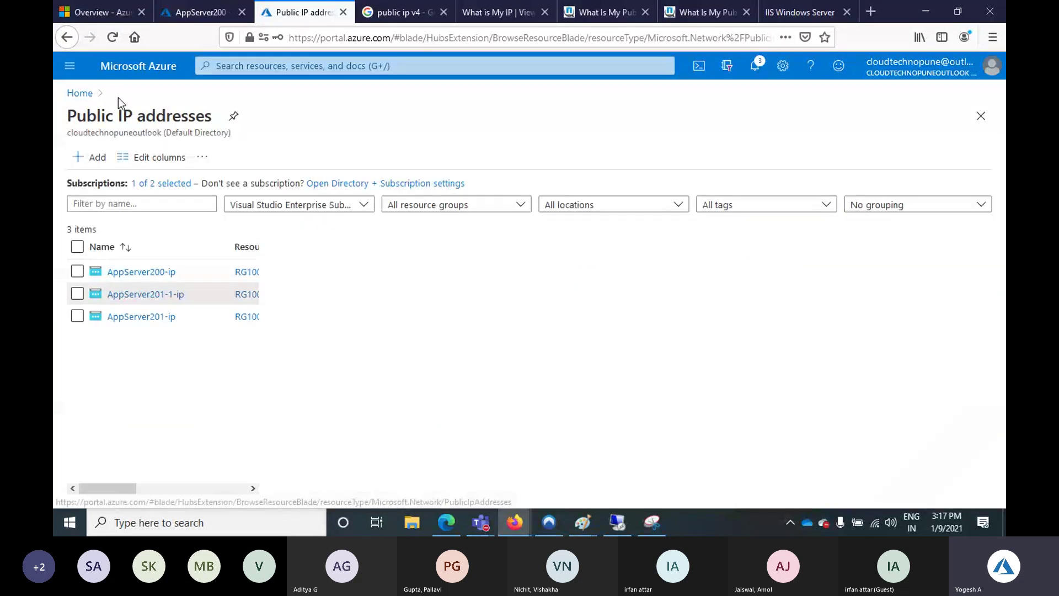
pyautogui.click(80, 92)
pyautogui.click(297, 154)
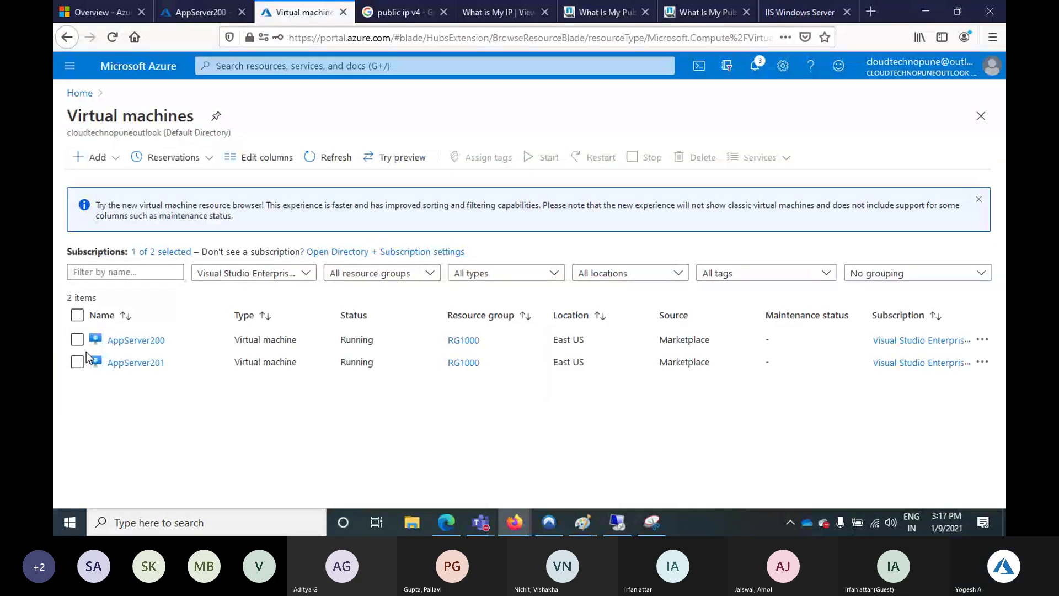
pyautogui.click(136, 363)
pyautogui.hotkey('ctrl', 'shift', 'Tab')
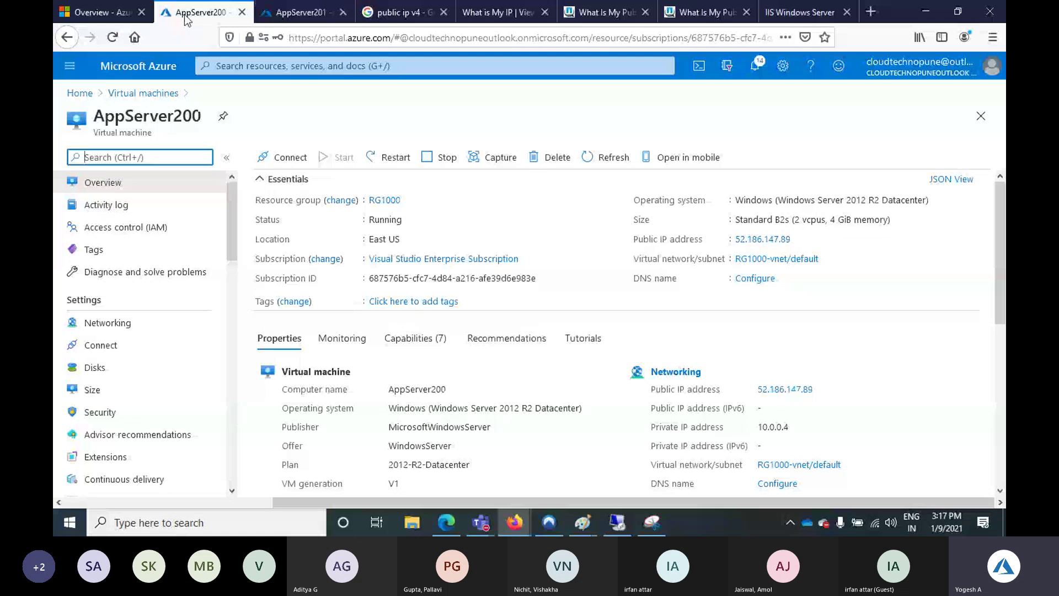
# Launch Notepad and paste AppServer200's public IP 52.186.147.89
pyautogui.click(69, 524)
pyautogui.write('notepad')
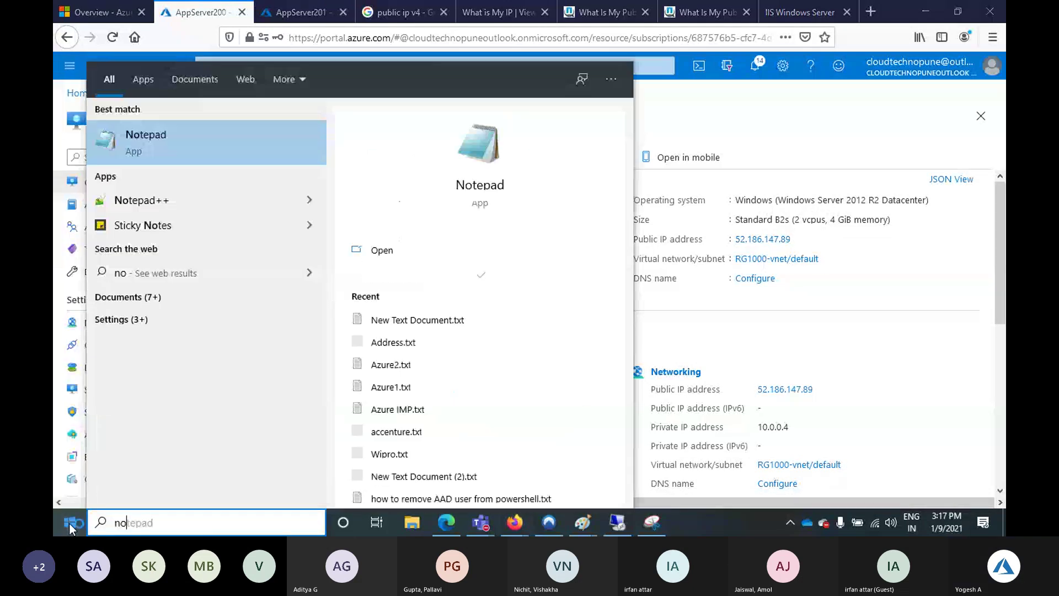
pyautogui.press('Return')
pyautogui.write('52.186.147.89')
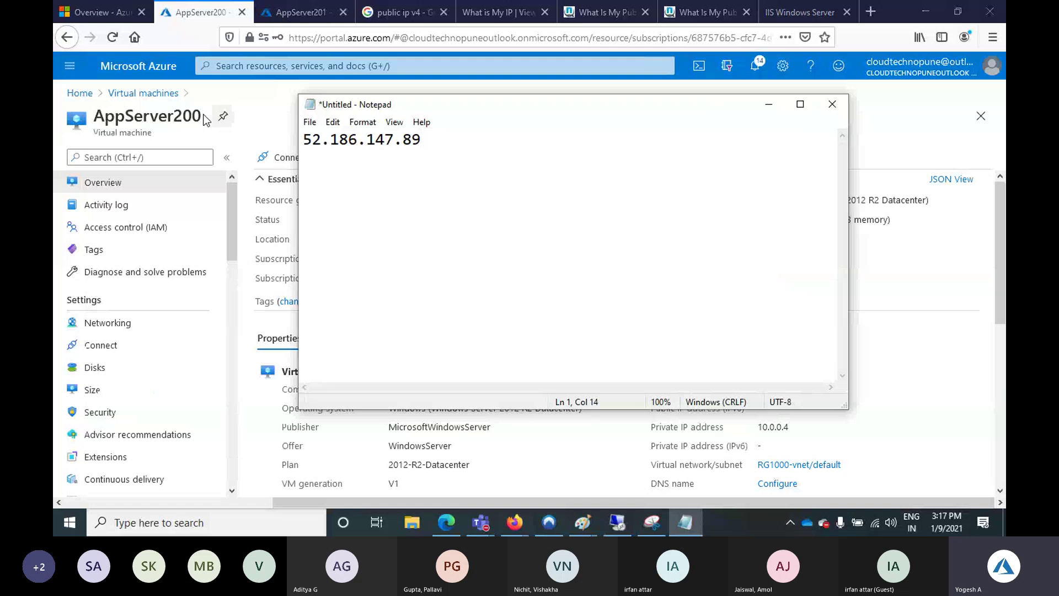
# Label the IP with the AppServer200 name and add an AppServer201 line below it
pyautogui.doubleClick(203, 118)
pyautogui.hotkey('ctrl', 'c')
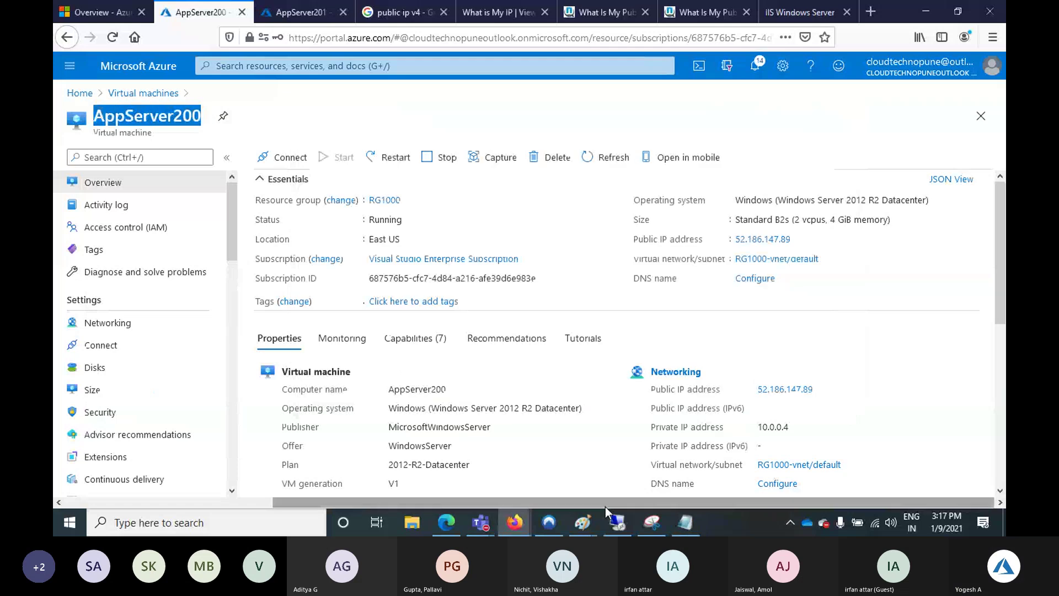
pyautogui.hotkey('alt', 'Tab')
pyautogui.press('Return')
pyautogui.press('Return')
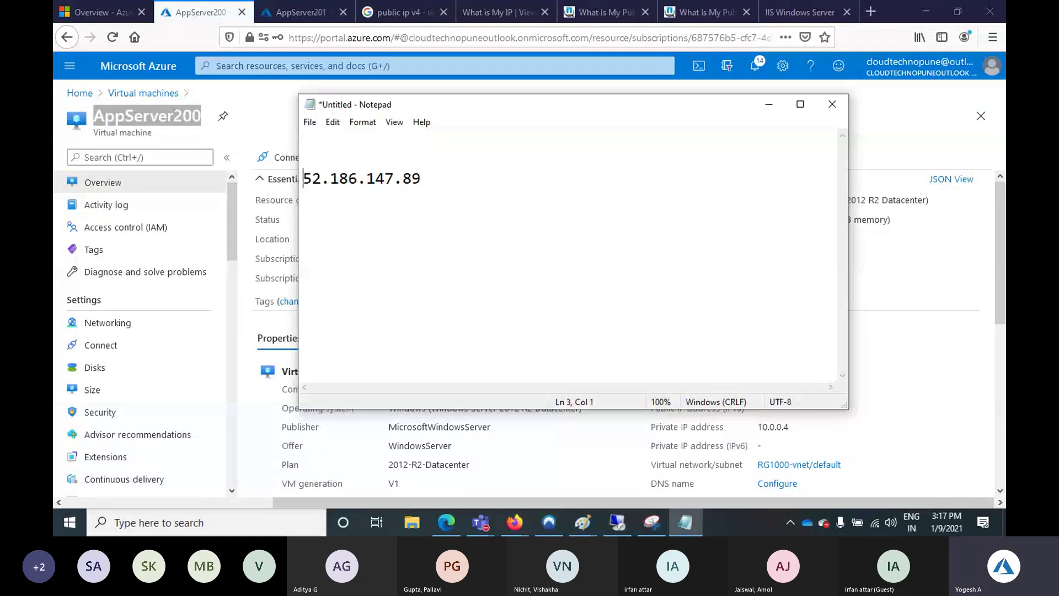
pyautogui.press('Up')
pyautogui.hotkey('ctrl', 'v')
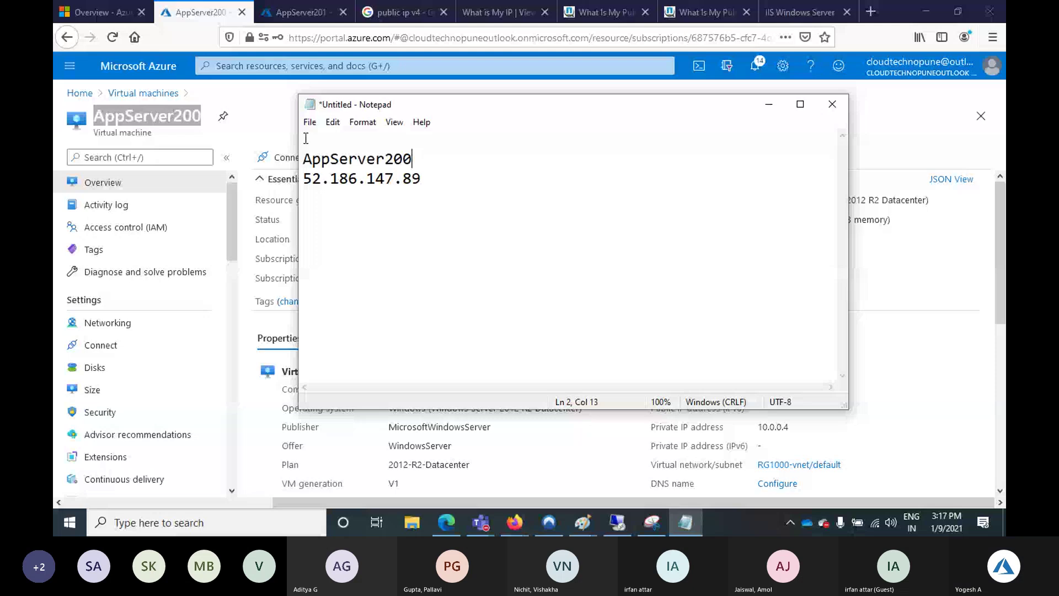
pyautogui.hotkey('shift', 'Home')
pyautogui.click(416, 225)
pyautogui.hotkey('ctrl', 'v')
pyautogui.press('BackSpace')
pyautogui.write('1')
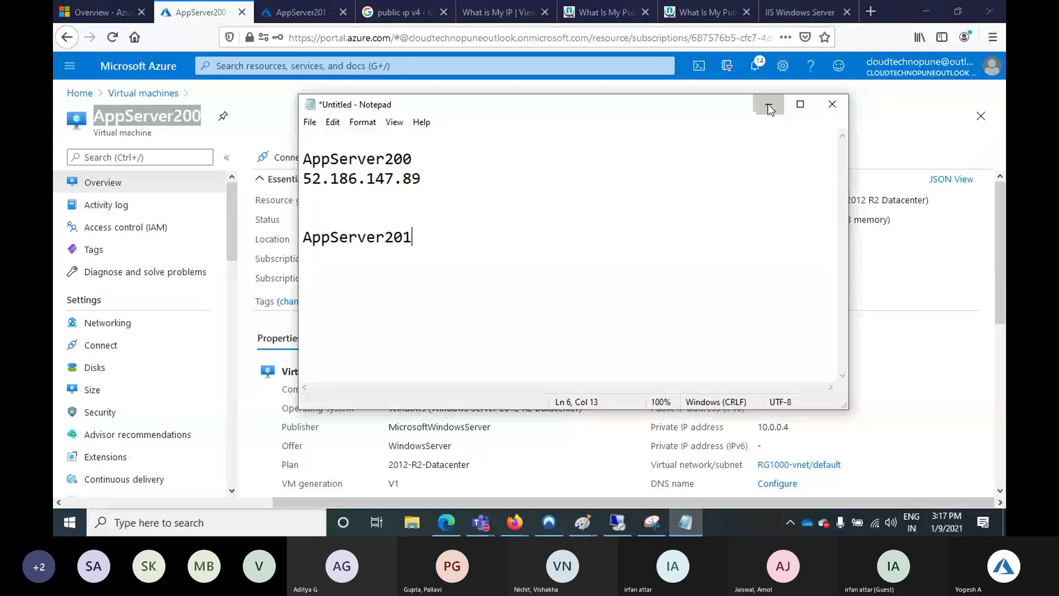
# Record AppServer201's public IP 40.88.242.224 on the line beneath its name
pyautogui.click(767, 104)
pyautogui.hotkey('ctrl', 'Tab')
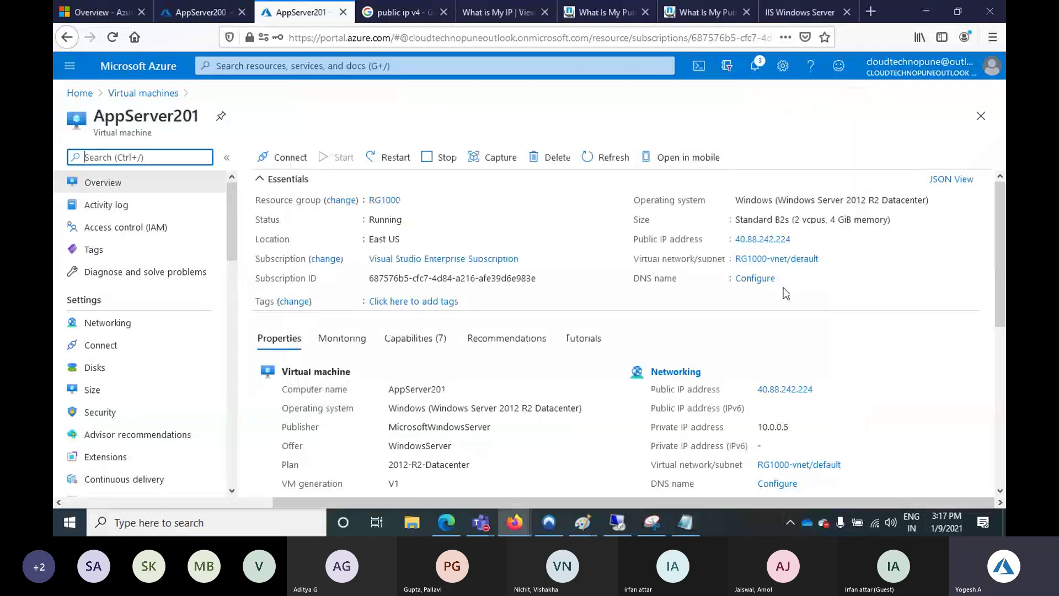
pyautogui.hotkey('alt', 'Tab')
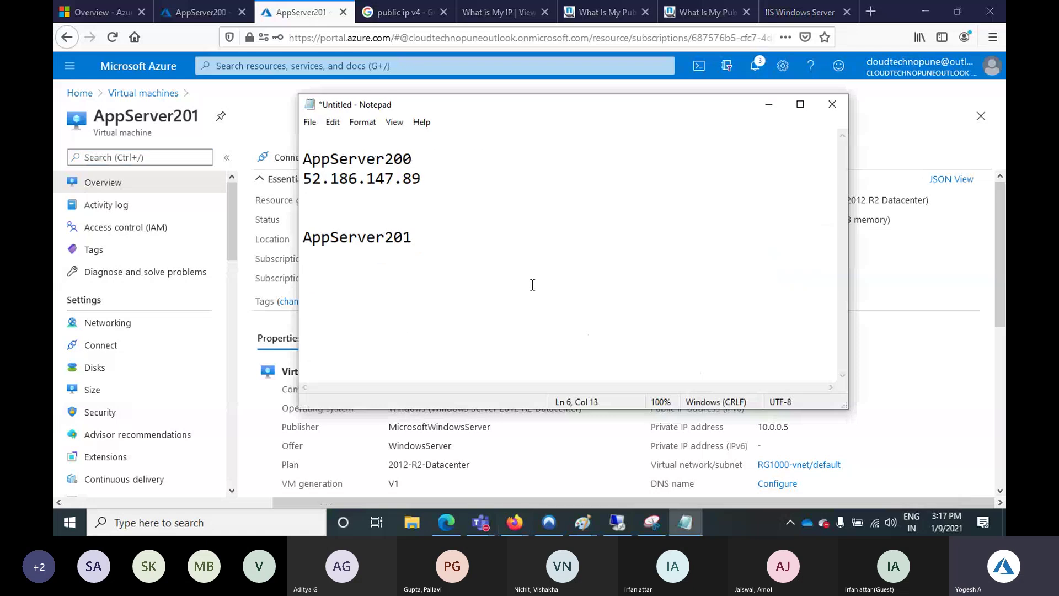
pyautogui.press('Return')
pyautogui.write('40.88.242.224')
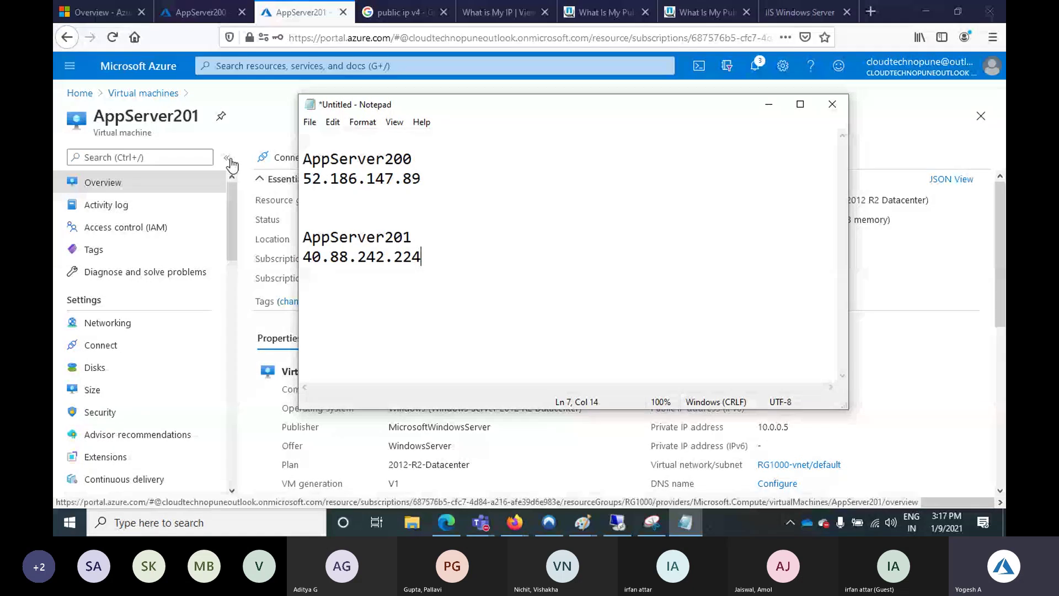
pyautogui.click(685, 522)
# Review the Paint network diagram, then bring the Azure portal's AppServer201 overview back to front
pyautogui.moveTo(582, 521)
pyautogui.click(870, 482)
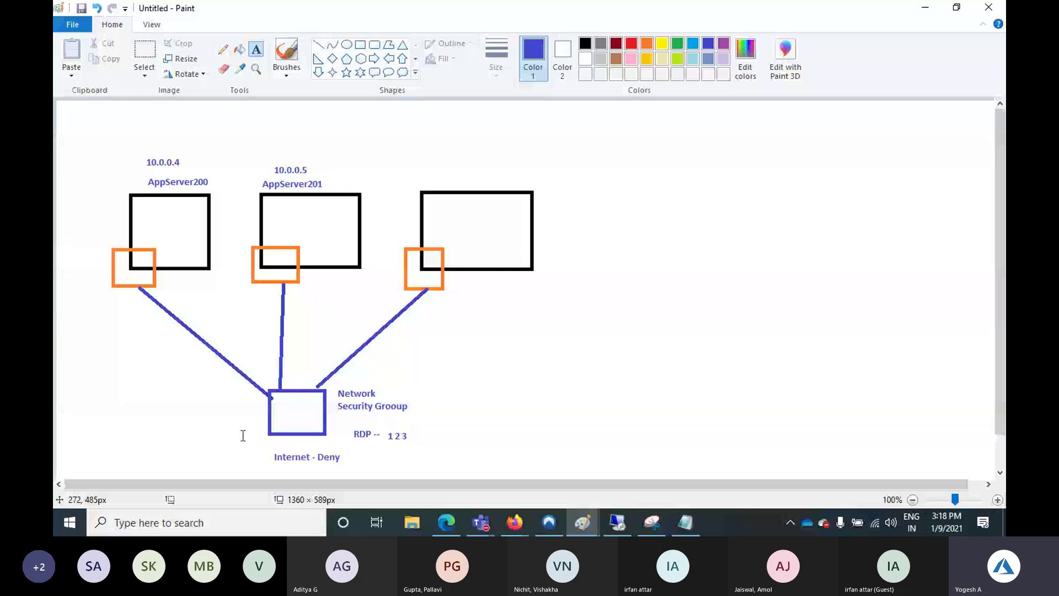
pyautogui.moveTo(618, 527)
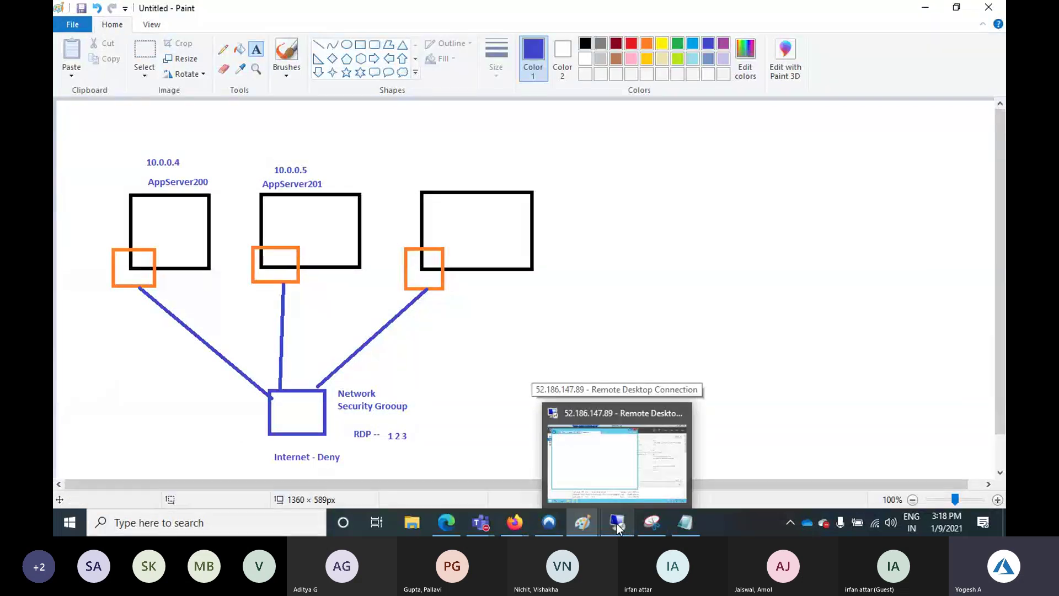
pyautogui.moveTo(516, 526)
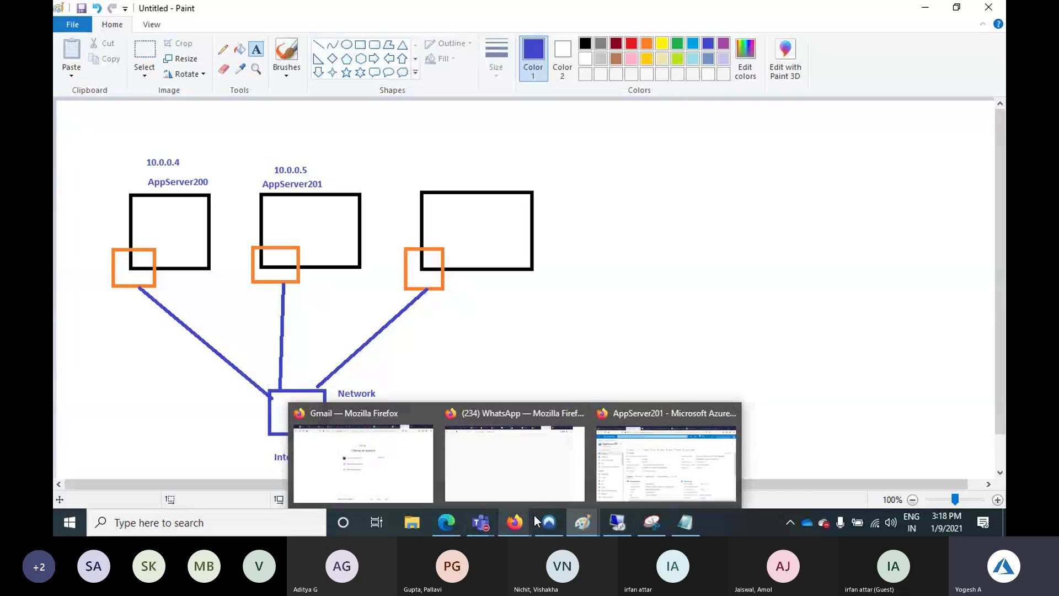
pyautogui.click(687, 451)
pyautogui.rightClick(310, 16)
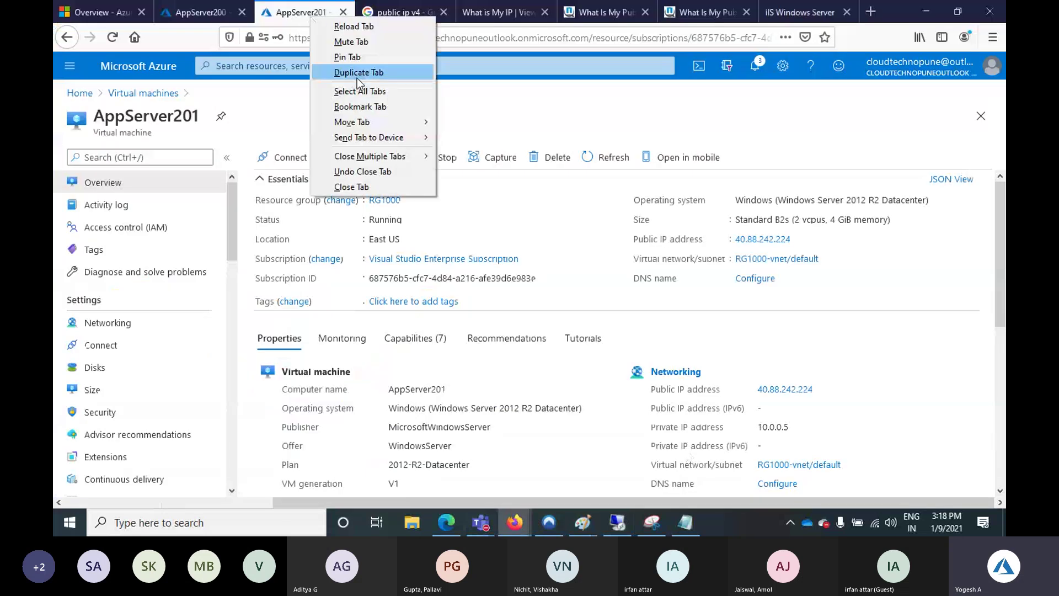
# Duplicate the AppServer201 page in a new tab and search the portal for 'nsg'
pyautogui.click(356, 78)
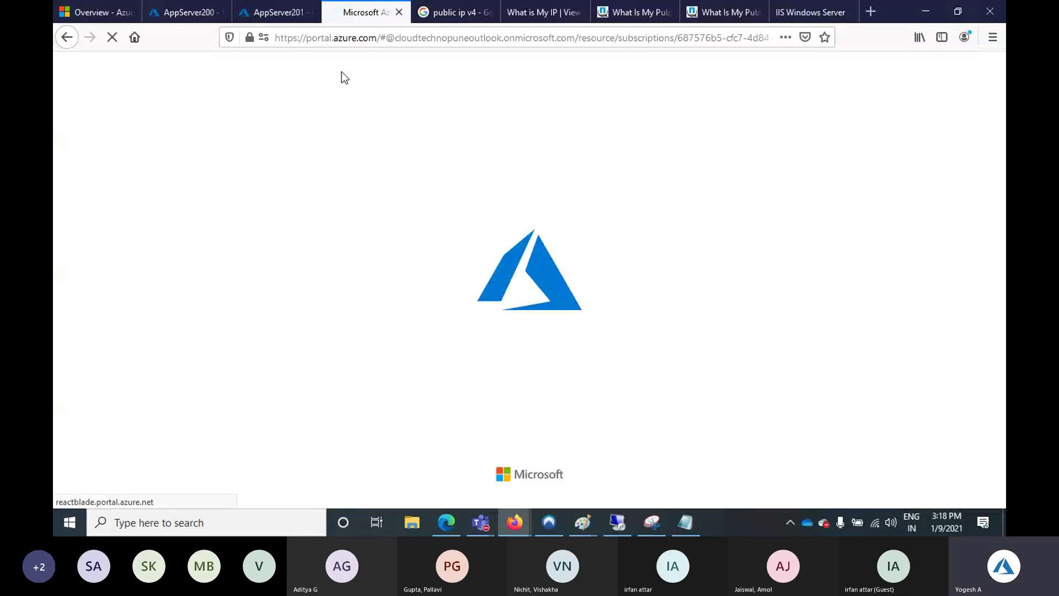
pyautogui.click(285, 67)
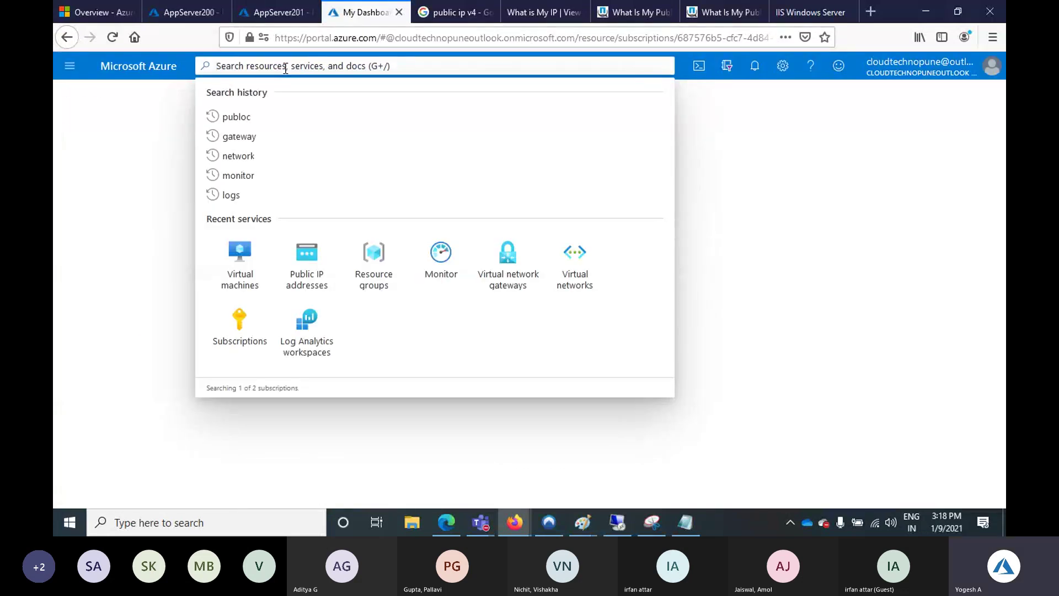
pyautogui.write('nsg')
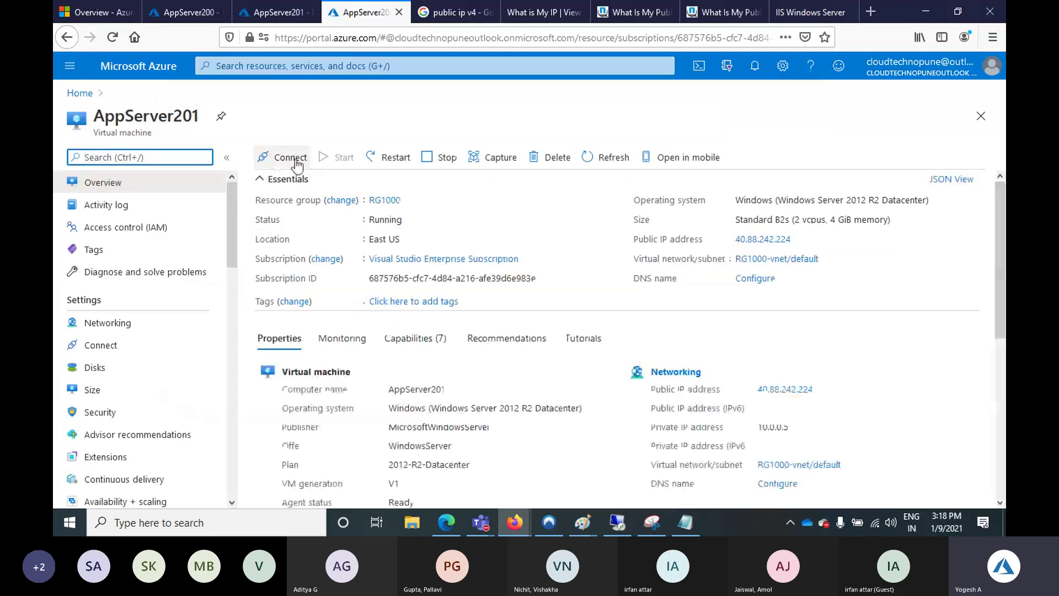
pyautogui.click(284, 65)
pyautogui.write('n')
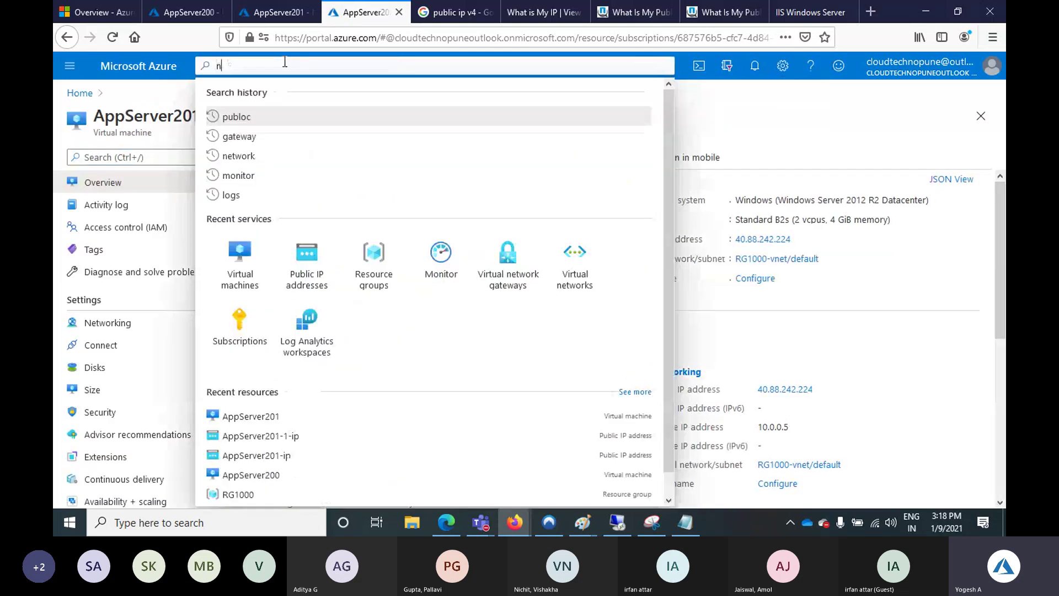
pyautogui.write('sg')
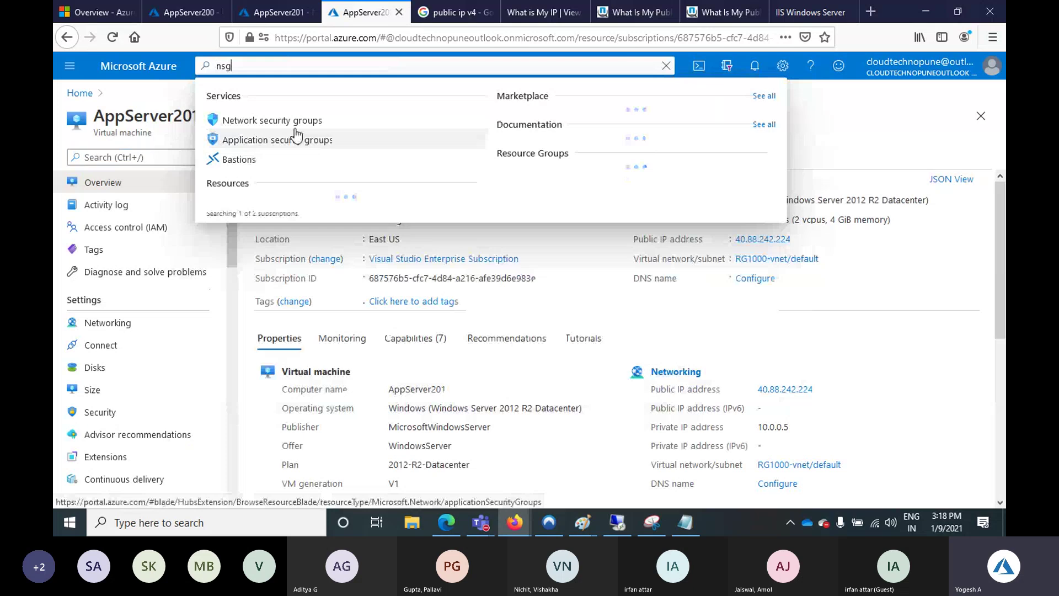
# Open AppServer200-nsg from Network security groups and view its attached network interfaces
pyautogui.click(296, 121)
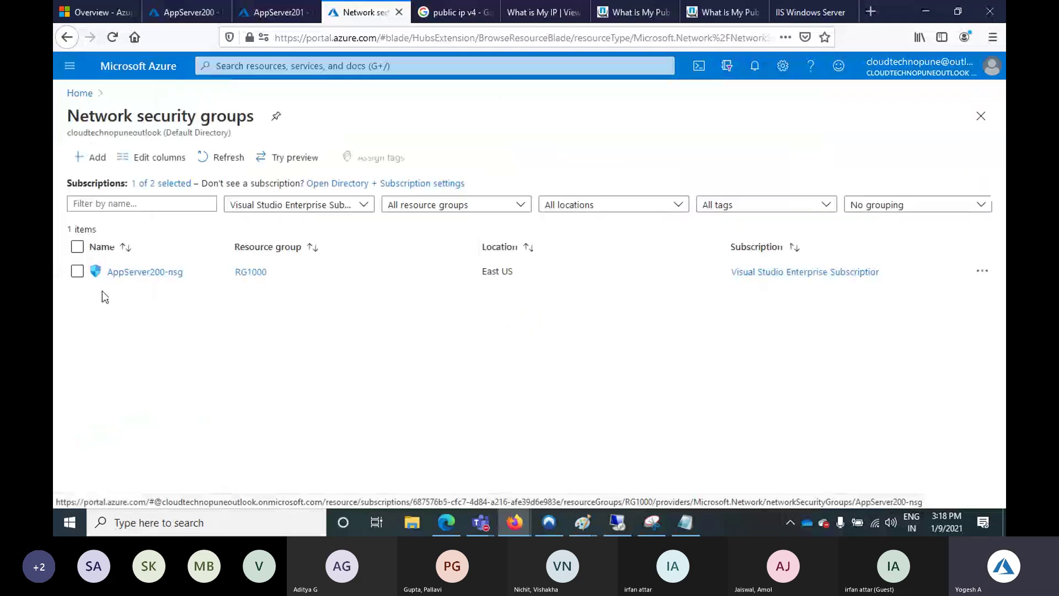
pyautogui.click(138, 281)
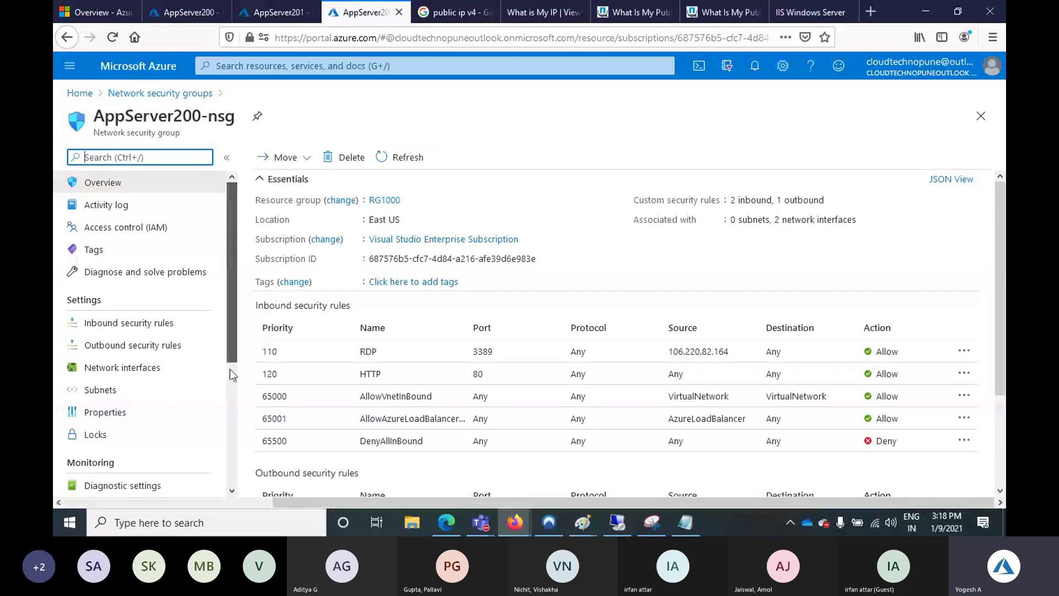
pyautogui.scroll(-2, 232, 375)
pyautogui.click(170, 260)
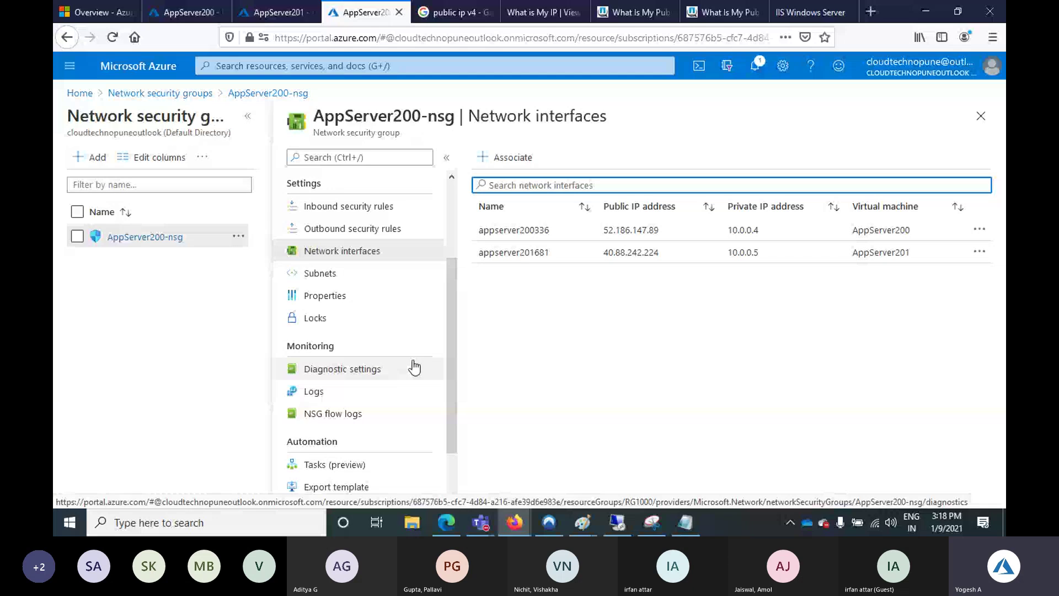
# Check the inbound rules showing RDP destination Any, then glance at the 52.186.147.89 remote session
pyautogui.click(349, 205)
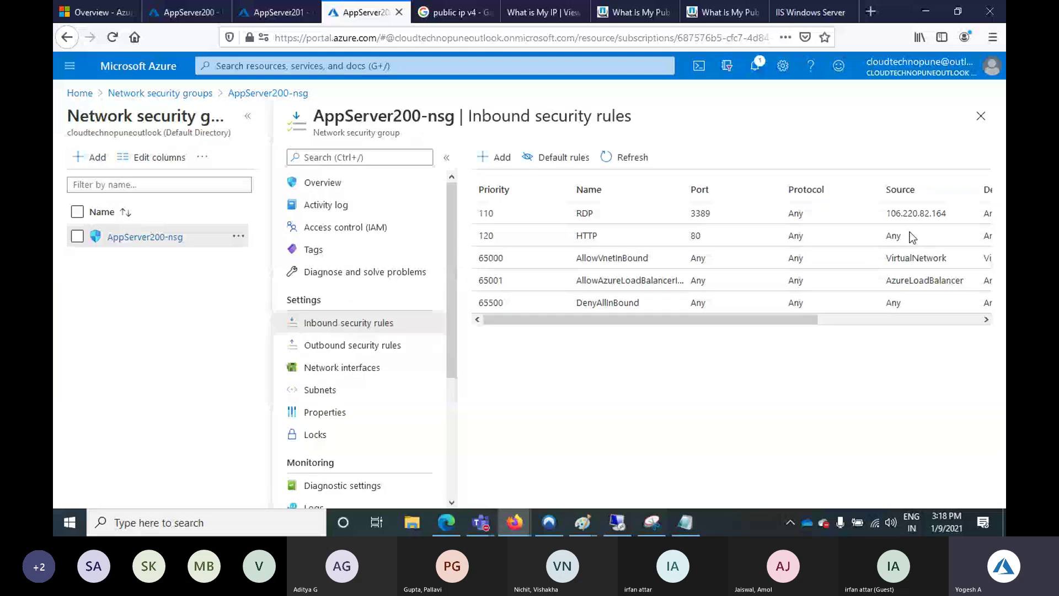
pyautogui.moveTo(719, 319); pyautogui.dragTo(876, 322)
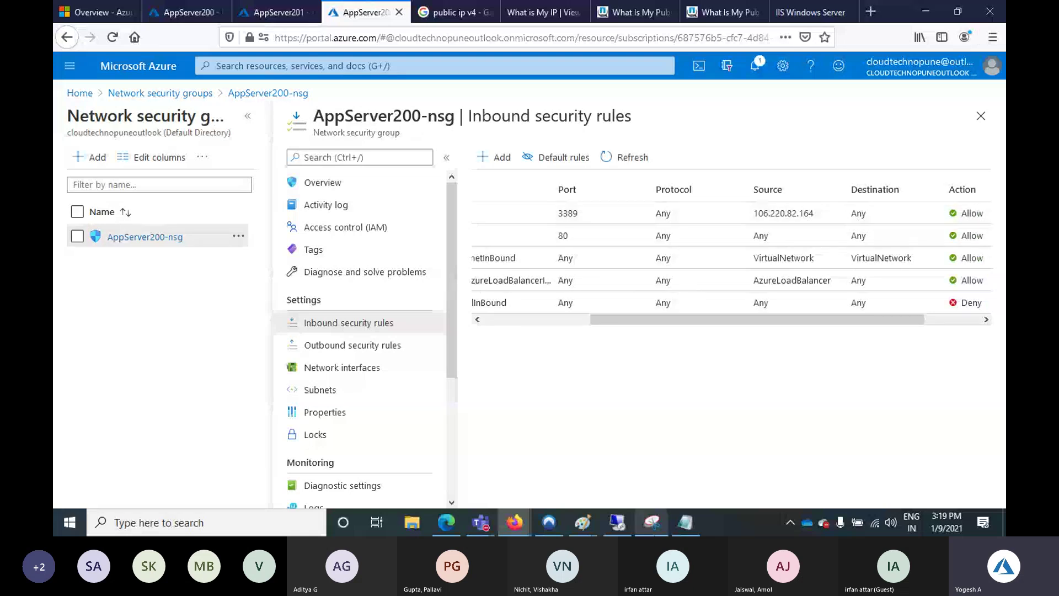
pyautogui.click(617, 529)
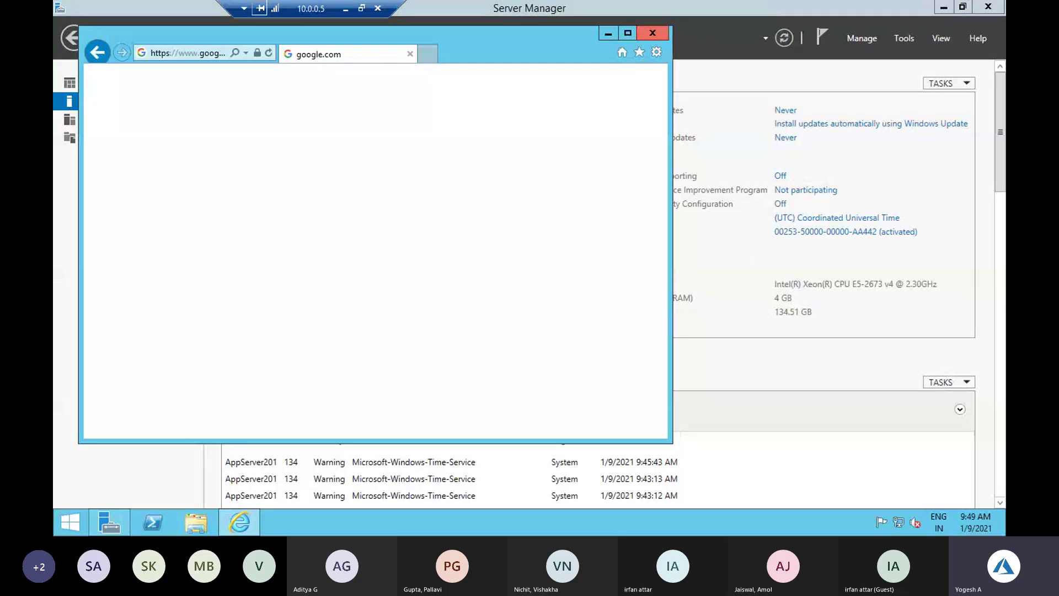
# Return to the local desktop, restore the Notepad server-IP list, and start a Windows search
pyautogui.hotkey('alt', 'Tab')
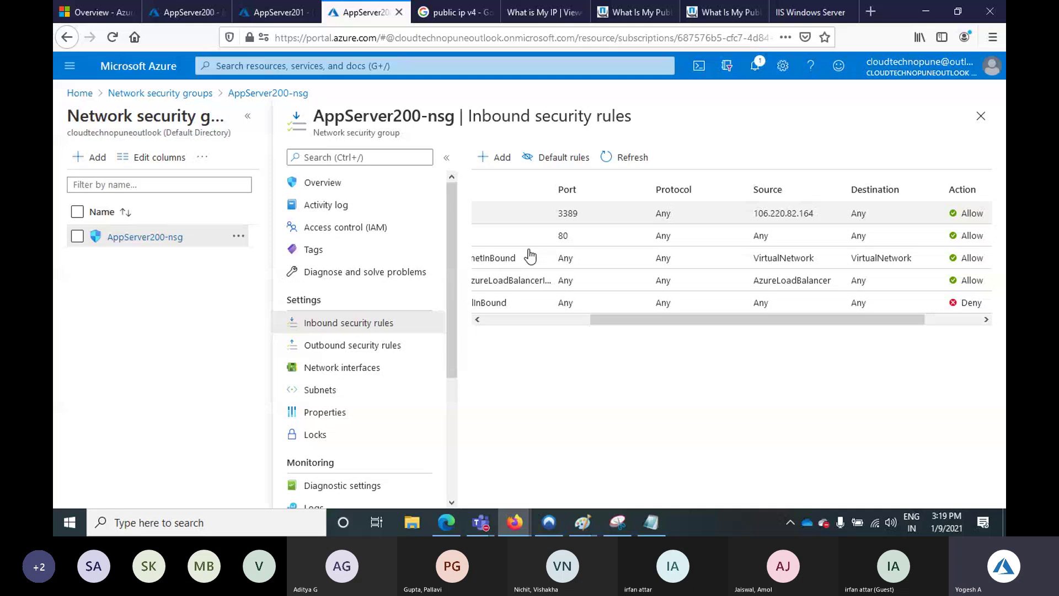
pyautogui.click(658, 524)
pyautogui.click(62, 523)
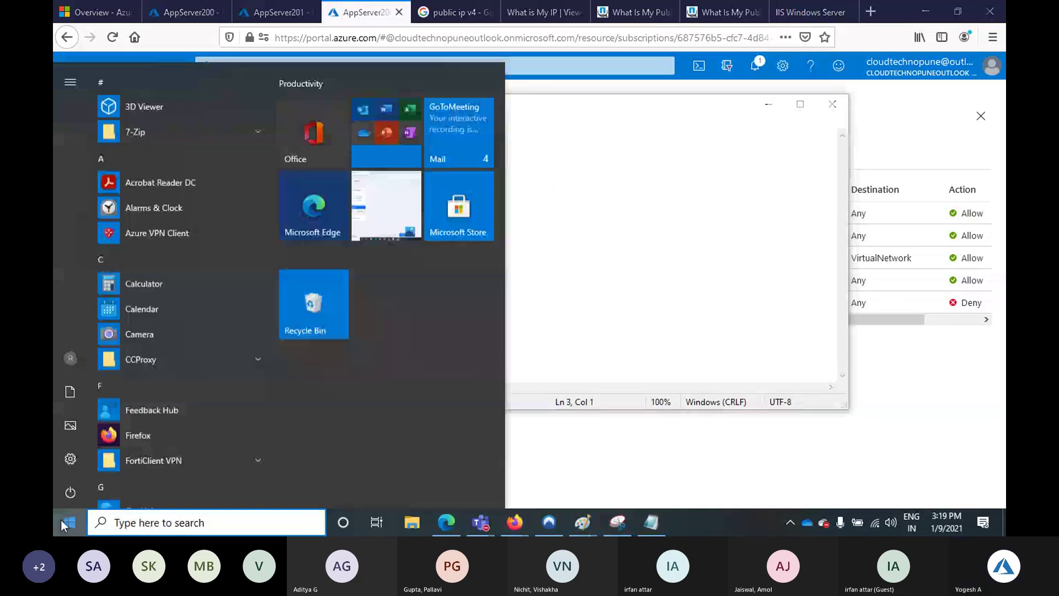
# Launch Remote Desktop Connection via mstsc and copy AppServer201's IP 40.88.242.224 from Notepad
pyautogui.write('mstsc')
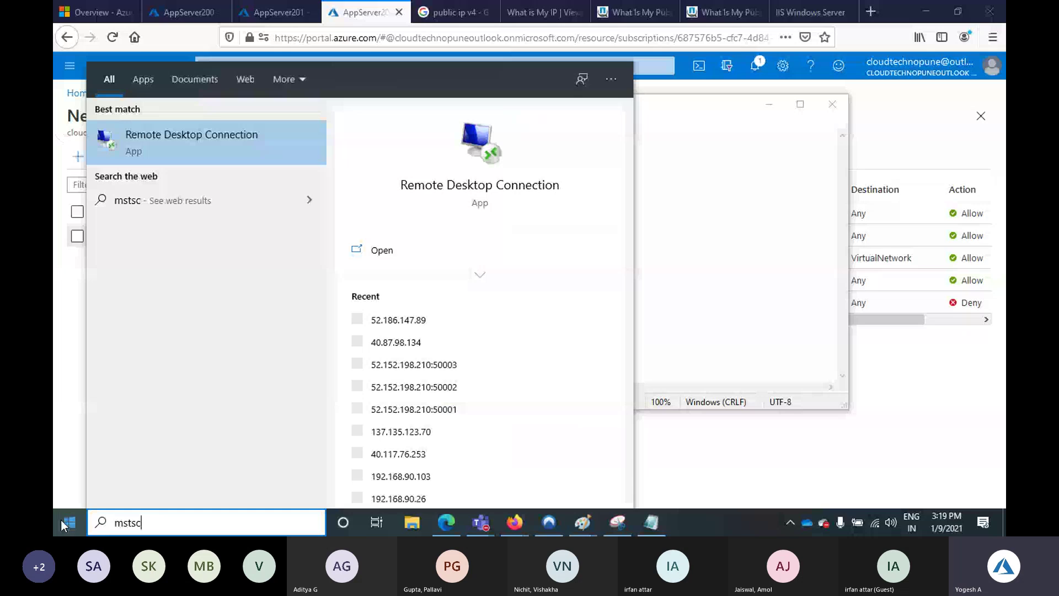
pyautogui.press('Return')
pyautogui.press('Return')
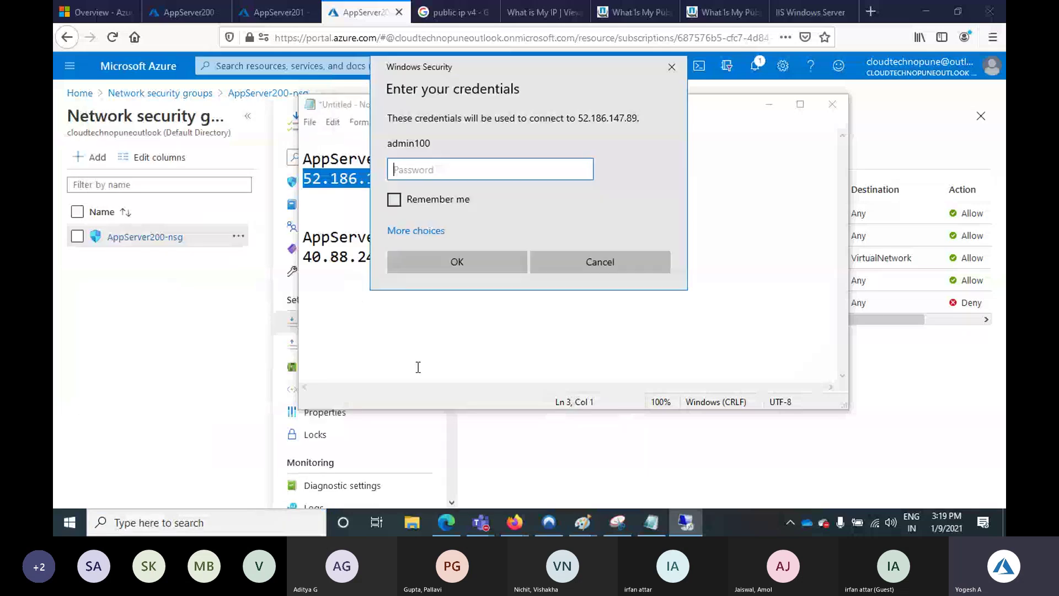
pyautogui.click(418, 366)
pyautogui.moveTo(421, 257); pyautogui.dragTo(303, 257)
pyautogui.hotkey('ctrl', 'c')
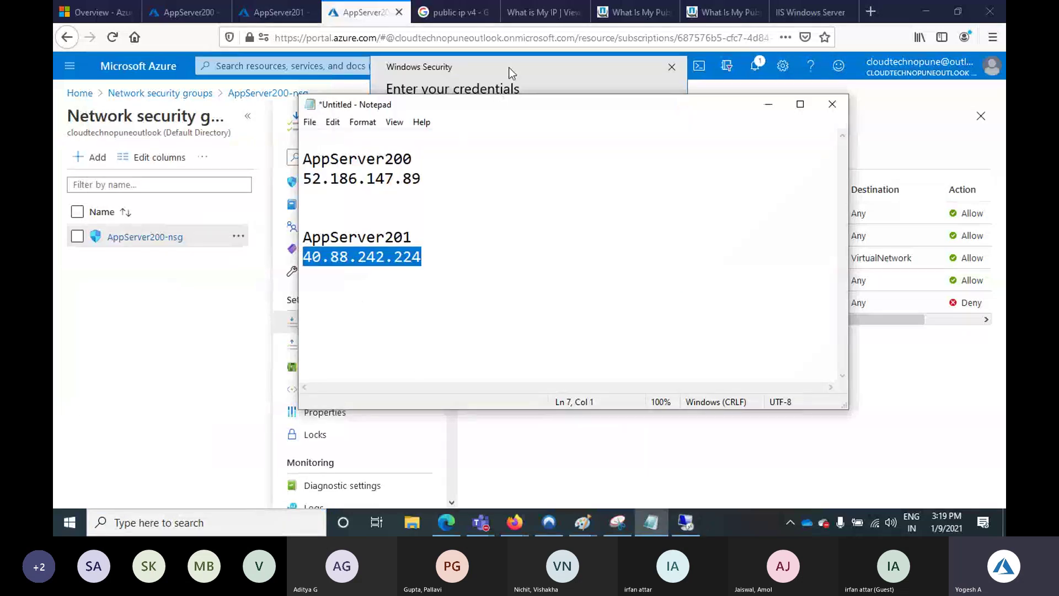
# Cancel the 52.186.147.89 sign-in and connect to 40.88.242.224 instead
pyautogui.click(512, 72)
pyautogui.click(582, 259)
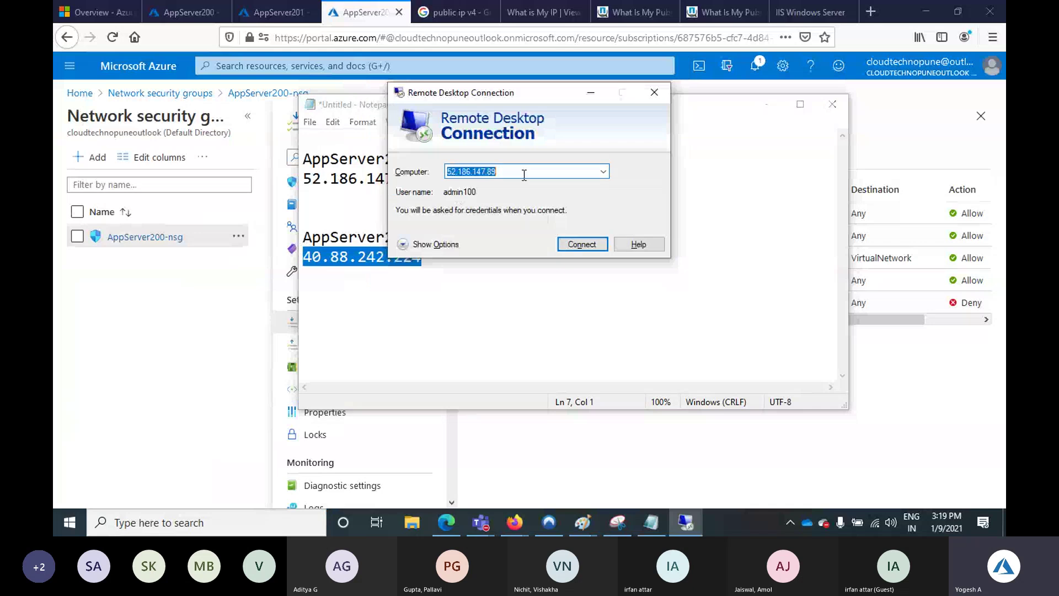
pyautogui.hotkey('ctrl', 'v')
pyautogui.press('Return')
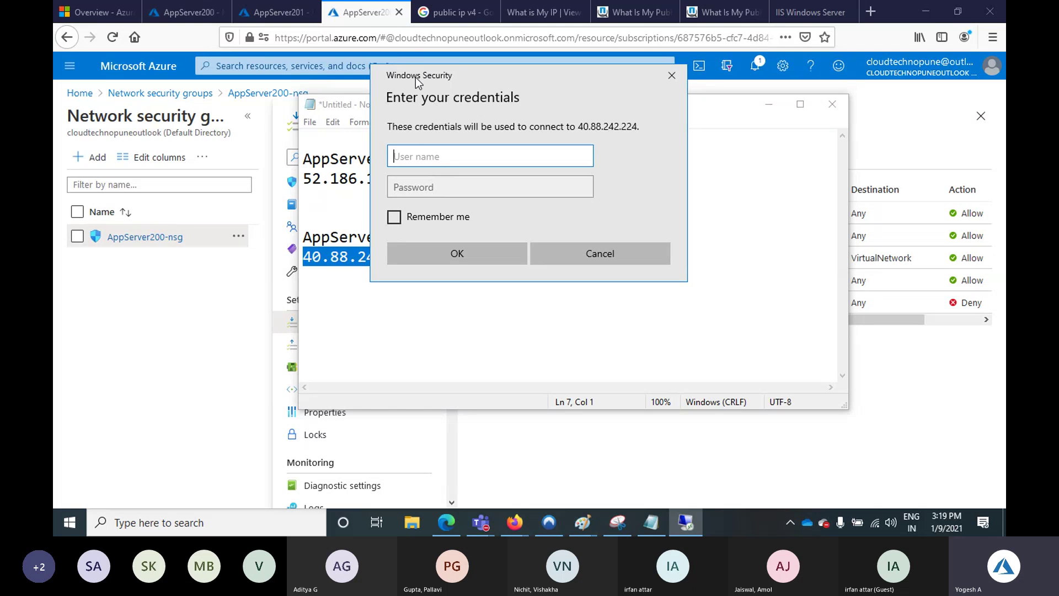
# Dismiss the 40.88.242.224 credentials prompt and move the connection window beside Notepad
pyautogui.moveTo(417, 76); pyautogui.dragTo(535, 83)
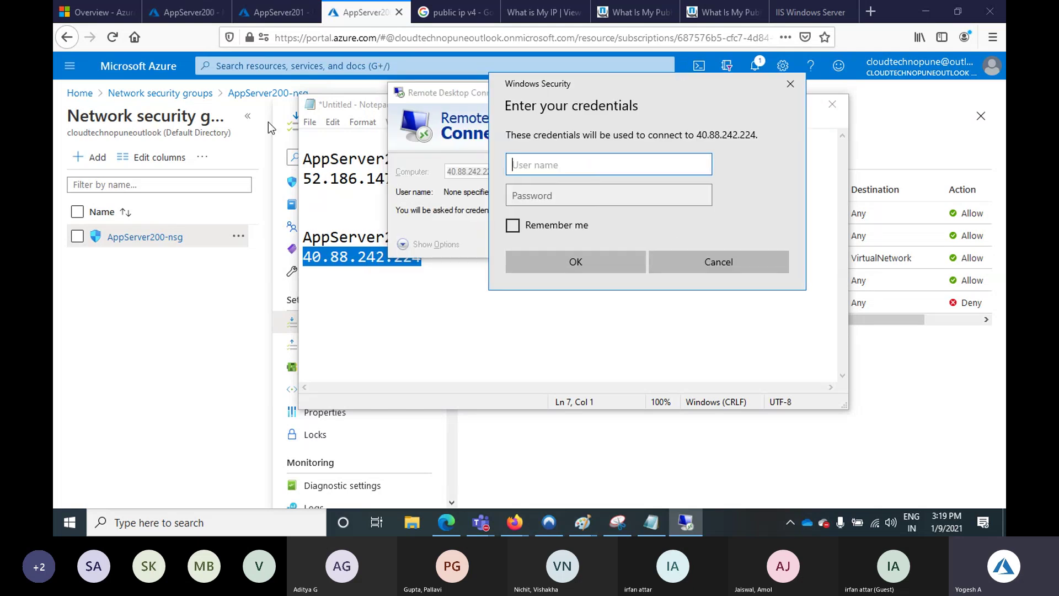
pyautogui.click(789, 83)
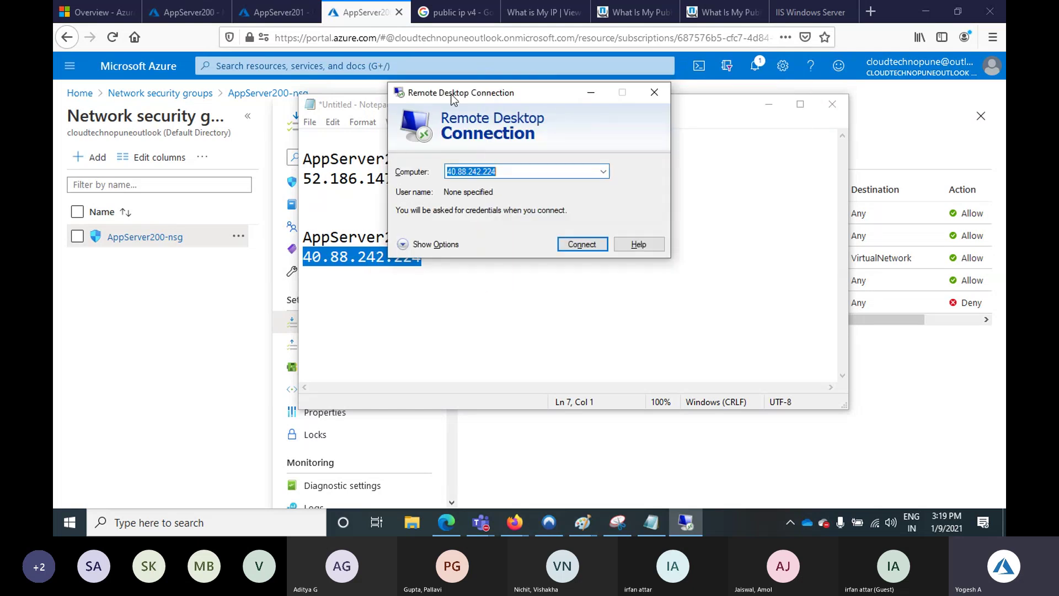
pyautogui.moveTo(453, 98); pyautogui.dragTo(712, 94)
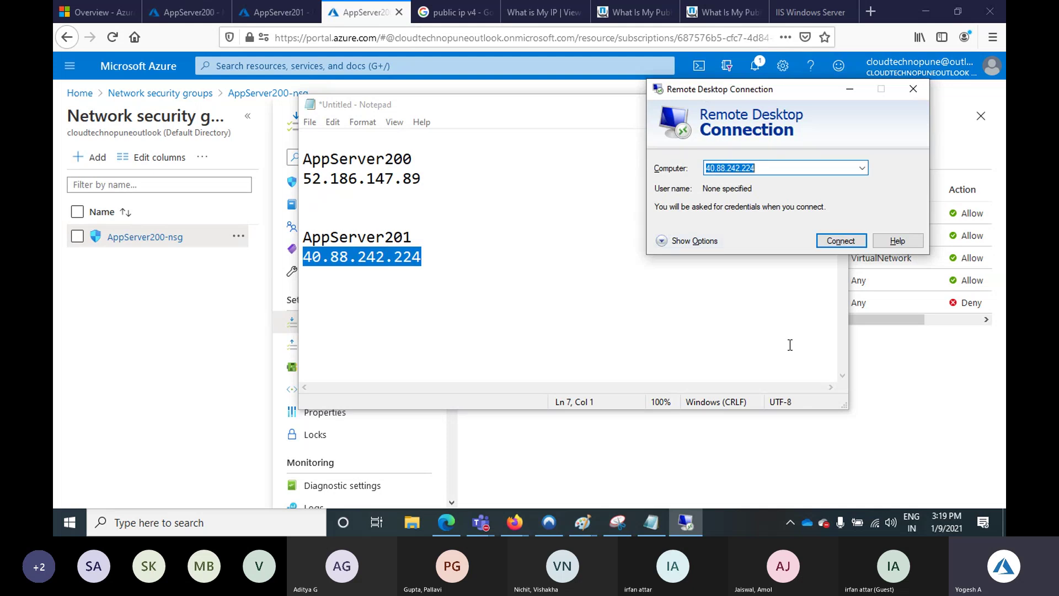
# Change the port 3389 RDP rule's destination to IP Addresses 10.0.0.4 and save it
pyautogui.click(904, 378)
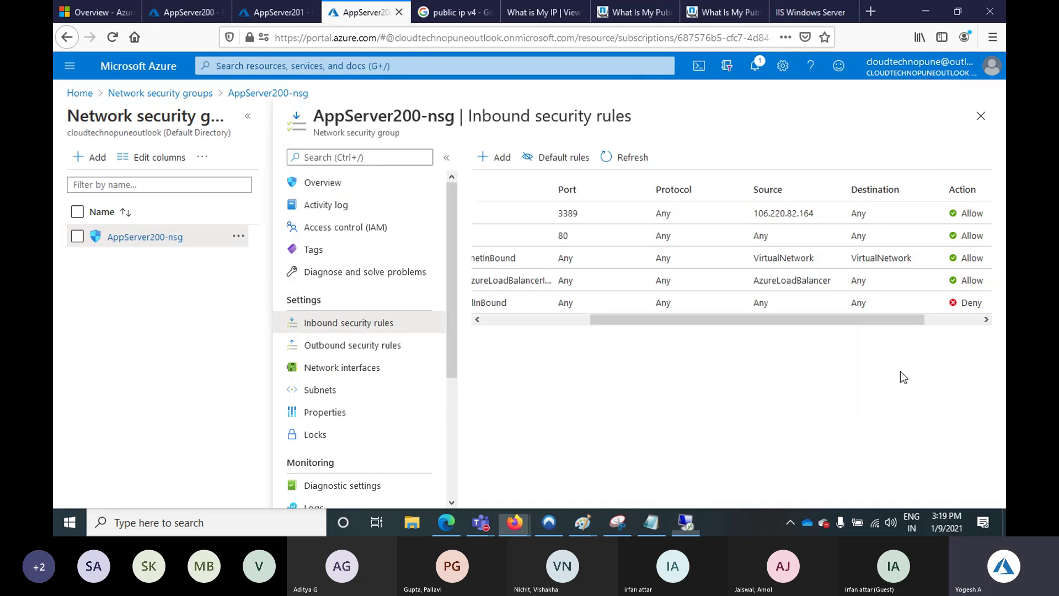
pyautogui.click(869, 219)
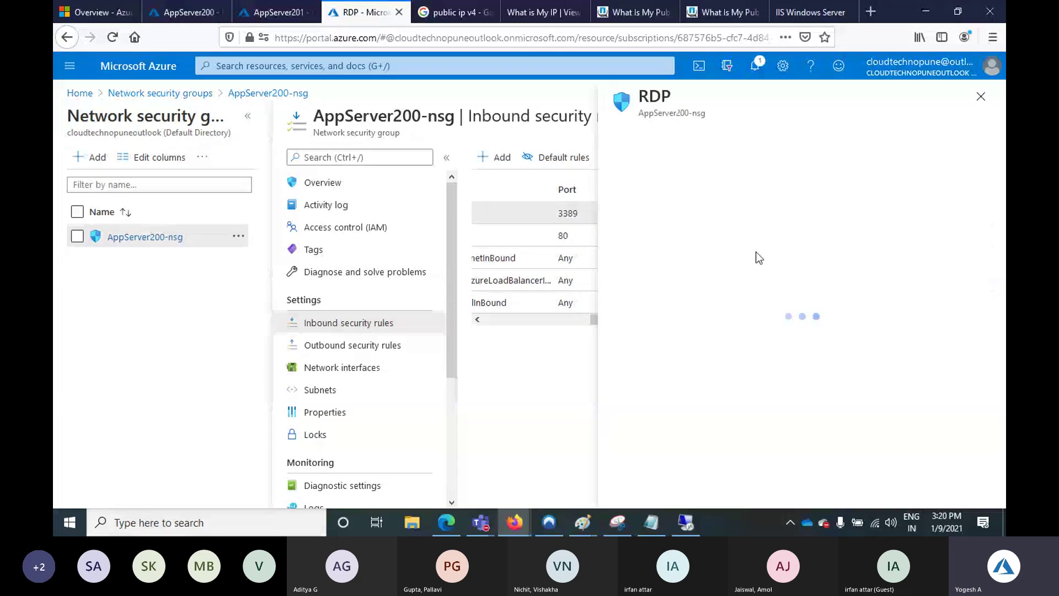
pyautogui.click(981, 102)
pyautogui.click(863, 217)
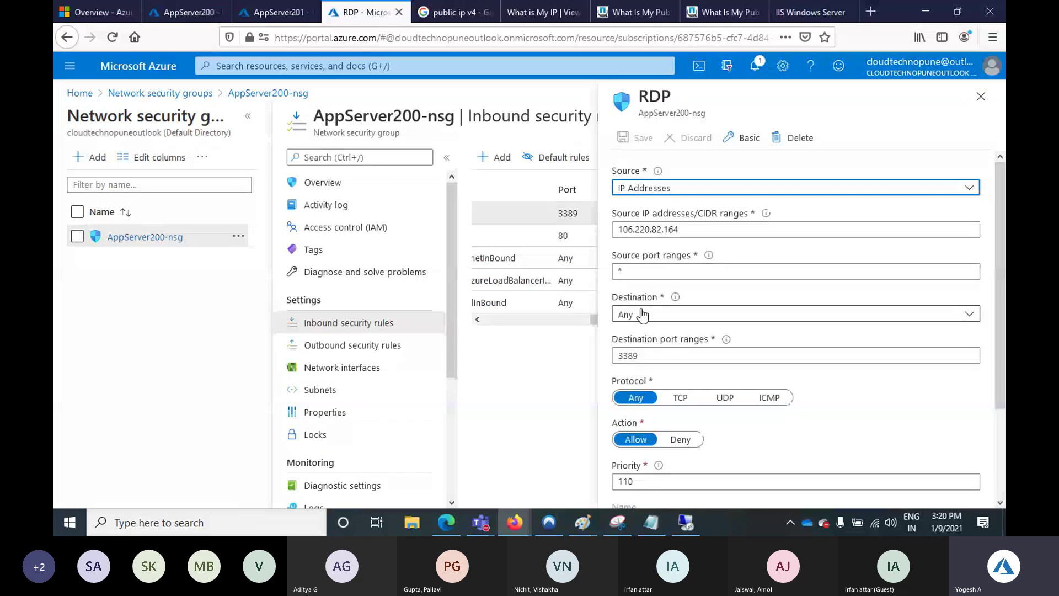
pyautogui.click(646, 315)
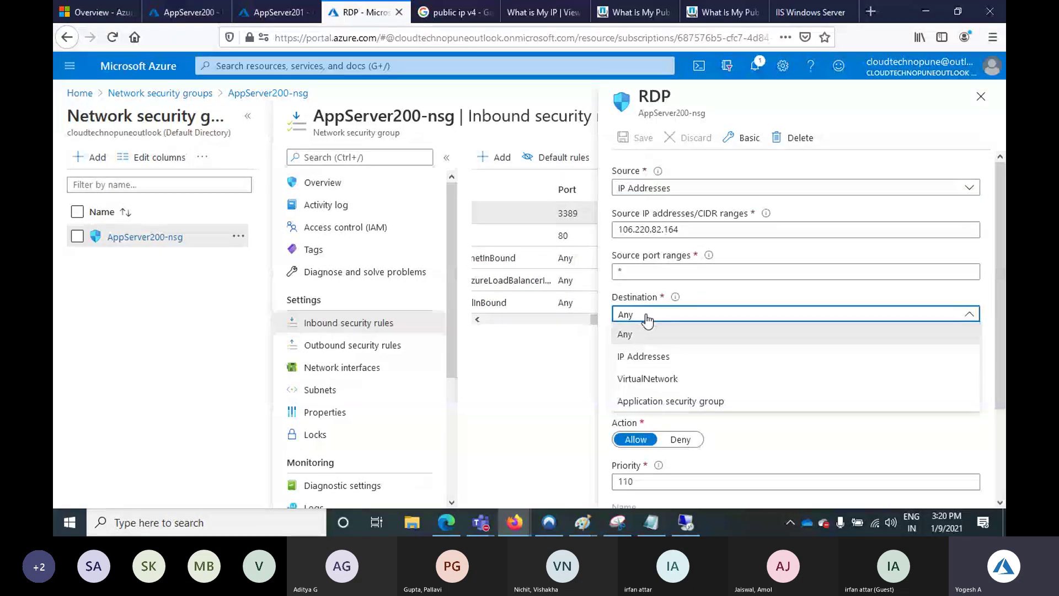
pyautogui.click(643, 356)
pyautogui.click(634, 354)
pyautogui.write('1')
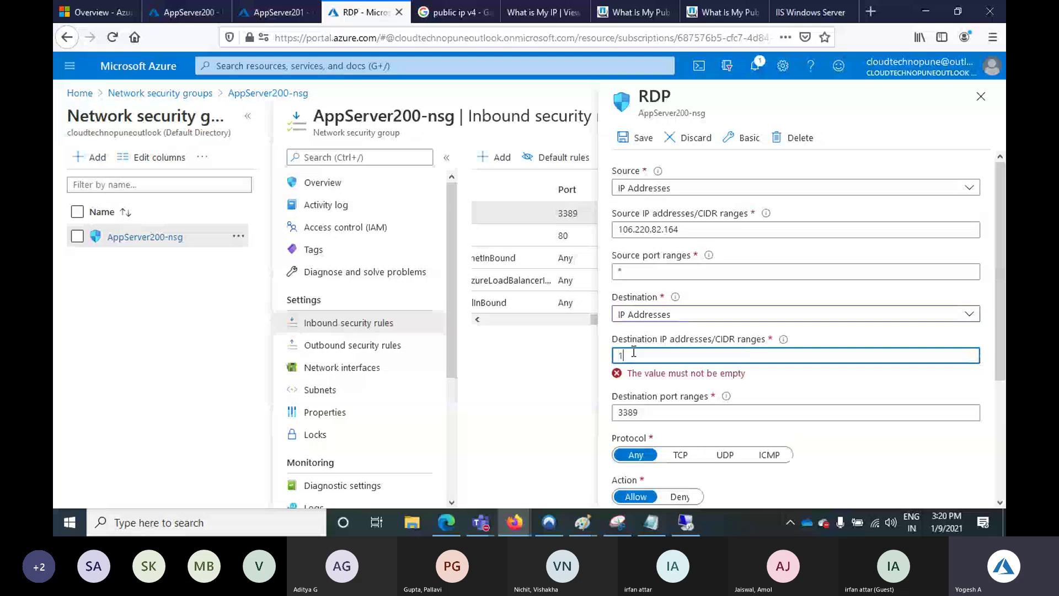
pyautogui.write('0.0.0.4')
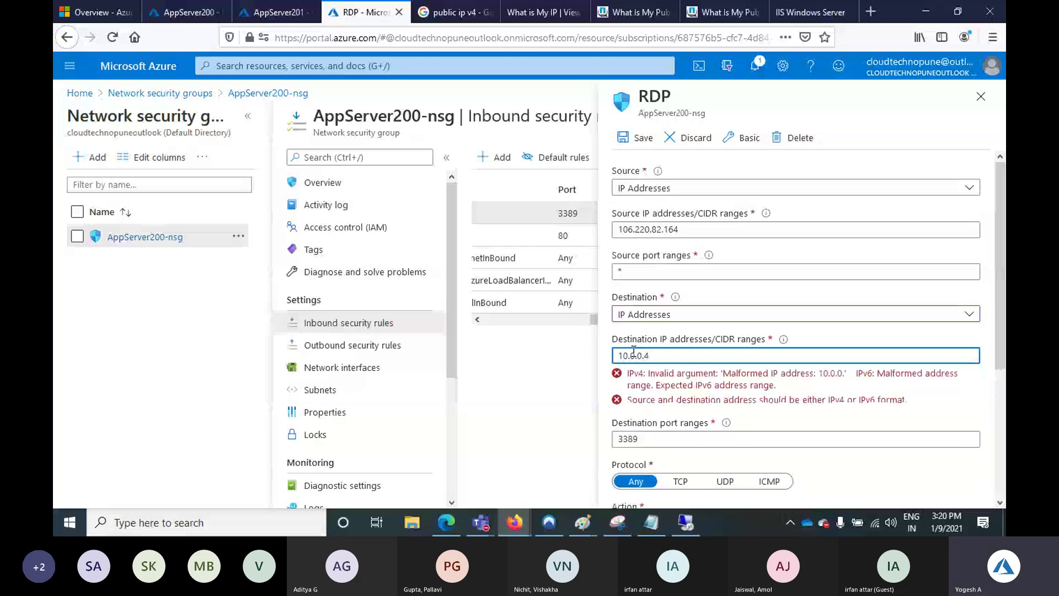
pyautogui.click(628, 140)
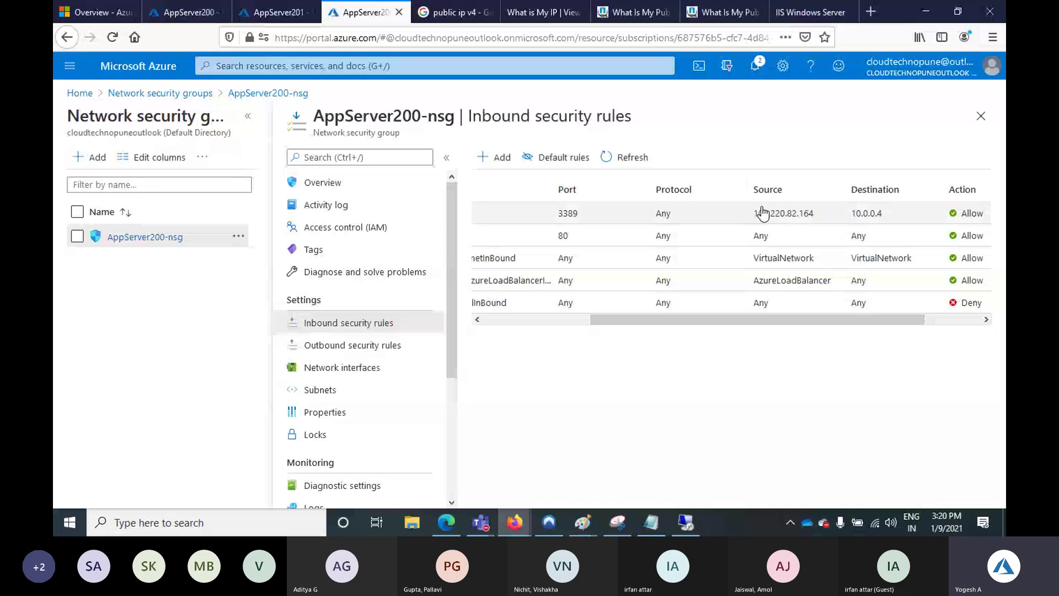
# Verify the RDP rule's addresses, then copy AppServer200's IP 52.186.147.89 from Notepad
pyautogui.moveTo(754, 213); pyautogui.dragTo(892, 217)
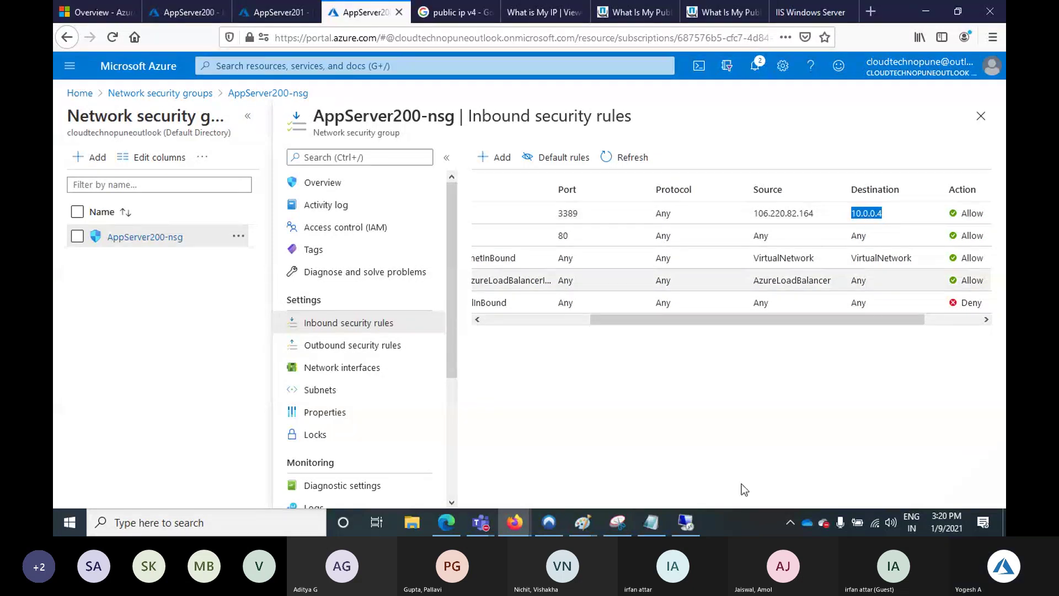
pyautogui.click(651, 523)
pyautogui.moveTo(423, 178); pyautogui.dragTo(296, 181)
pyautogui.hotkey('ctrl', 'c')
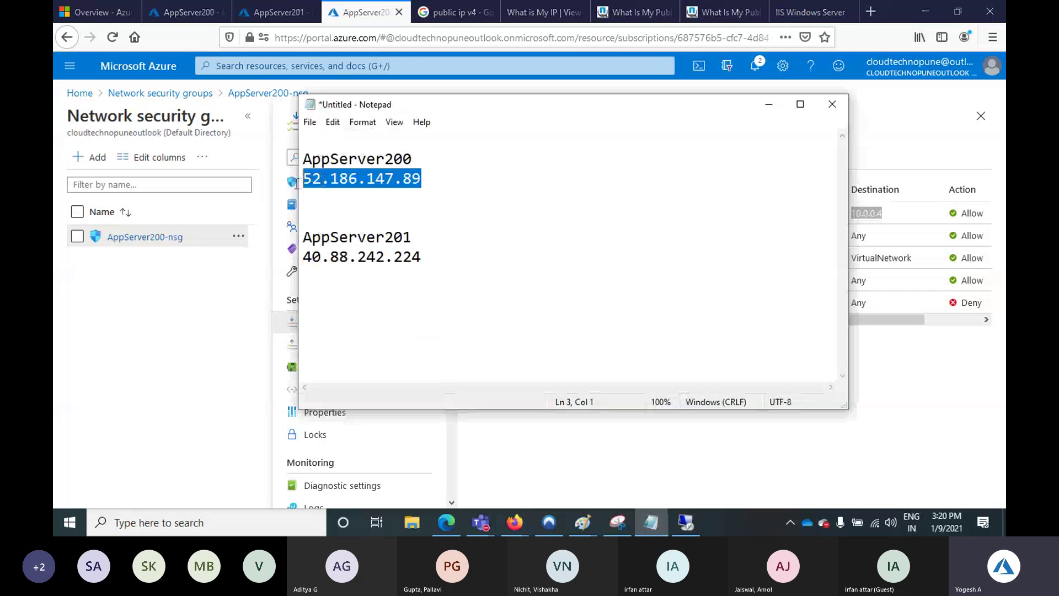
# Paste 52.186.147.89, then 40.88.242.224, into Remote Desktop's Computer field
pyautogui.click(692, 524)
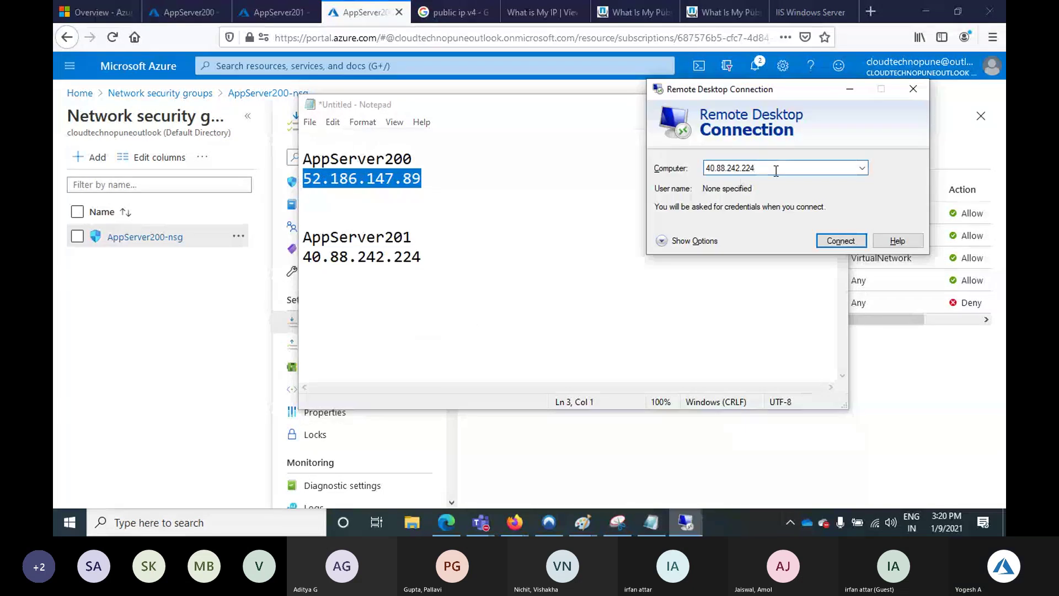
pyautogui.moveTo(773, 168); pyautogui.dragTo(689, 168)
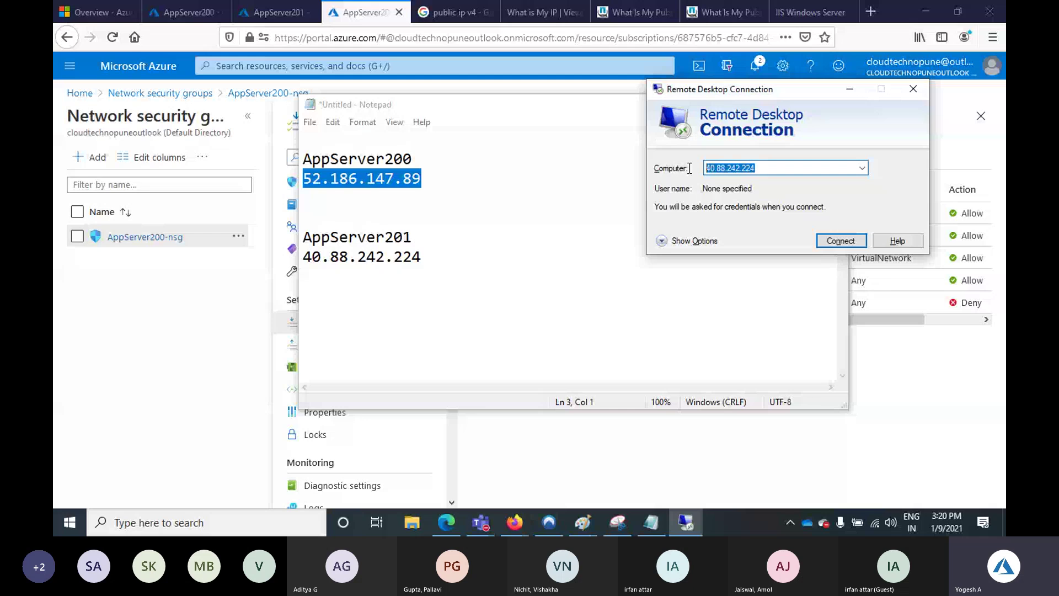
pyautogui.hotkey('ctrl', 'v')
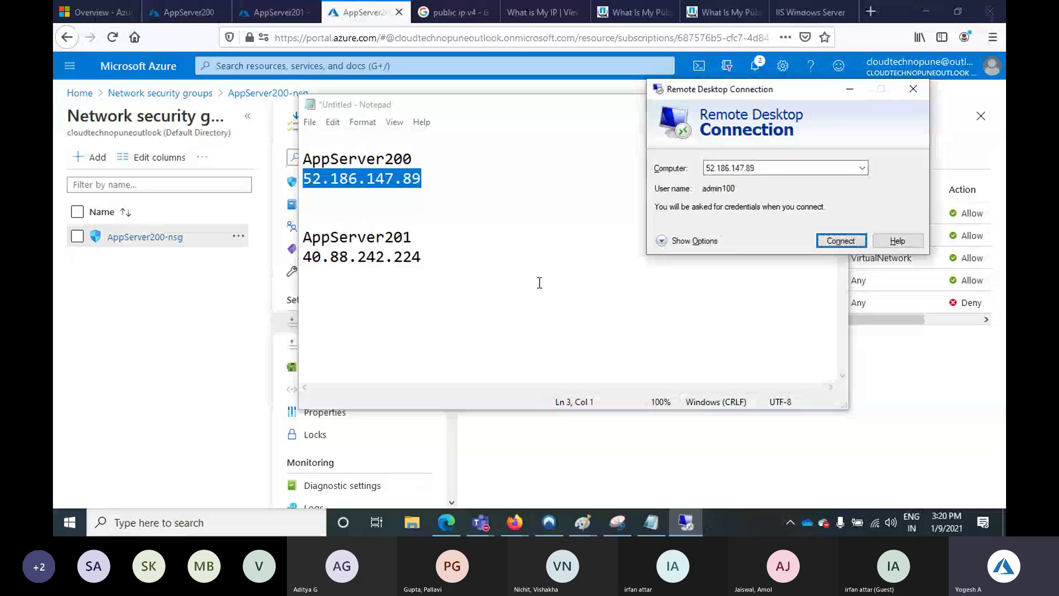
pyautogui.moveTo(304, 256); pyautogui.dragTo(540, 279)
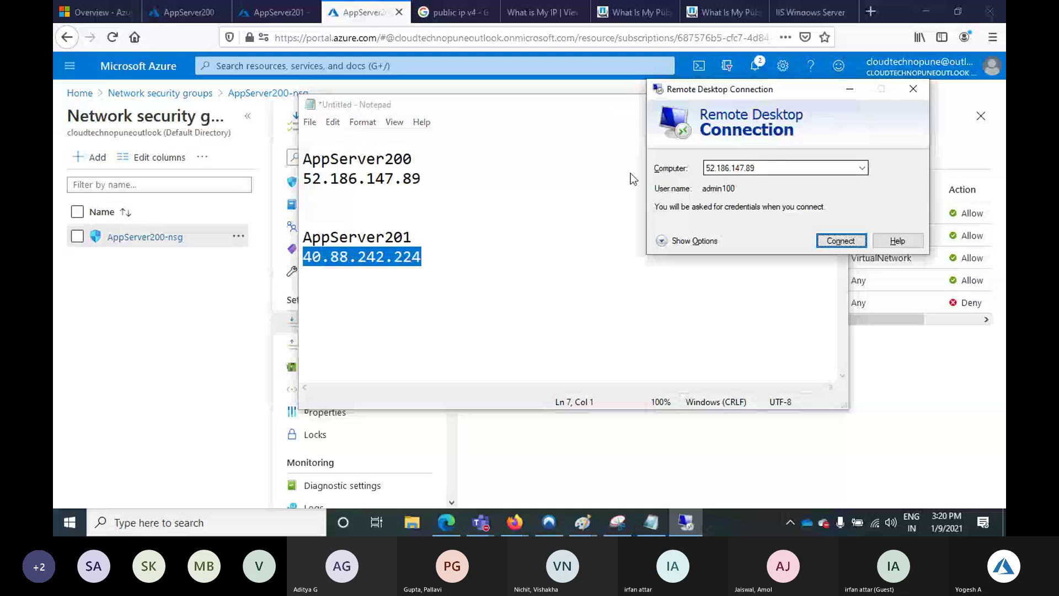
pyautogui.write('40.88.242.224')
# Connect to 40.88.242.224, cancel the credentials prompt, and retry the connection
pyautogui.click(839, 240)
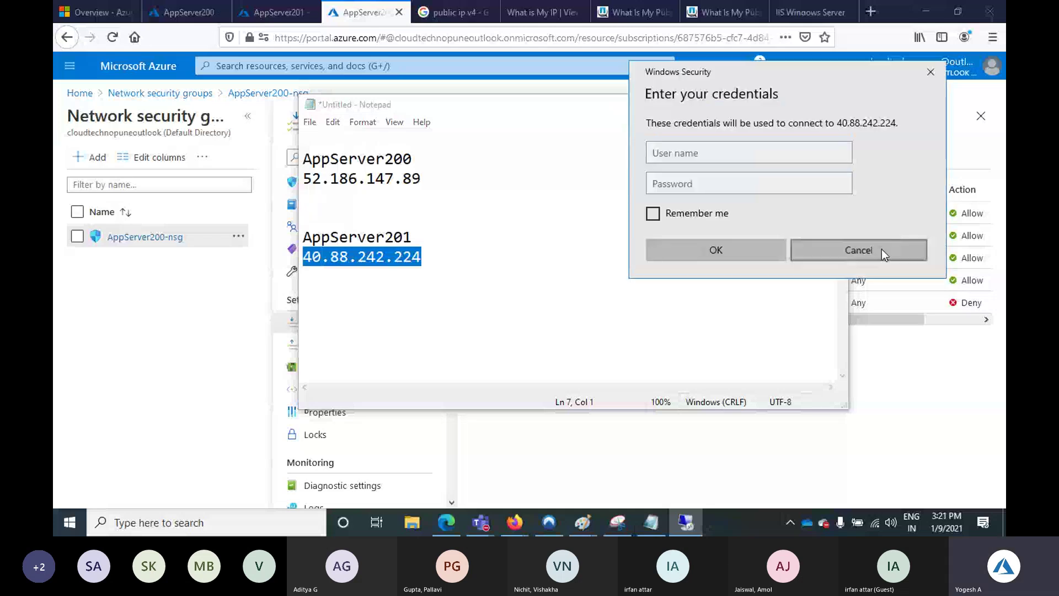
pyautogui.click(881, 249)
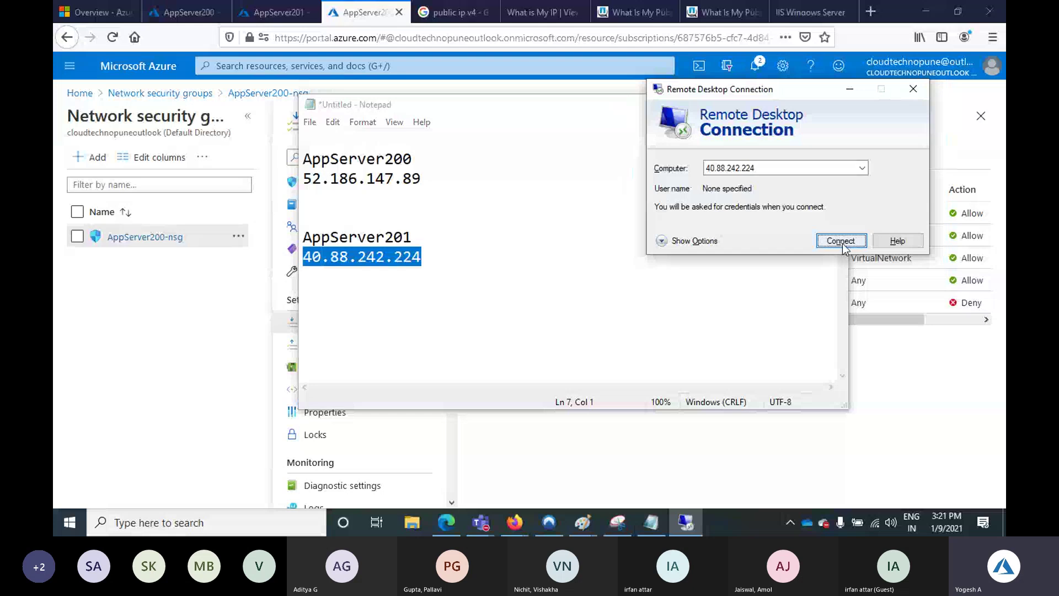
pyautogui.click(841, 242)
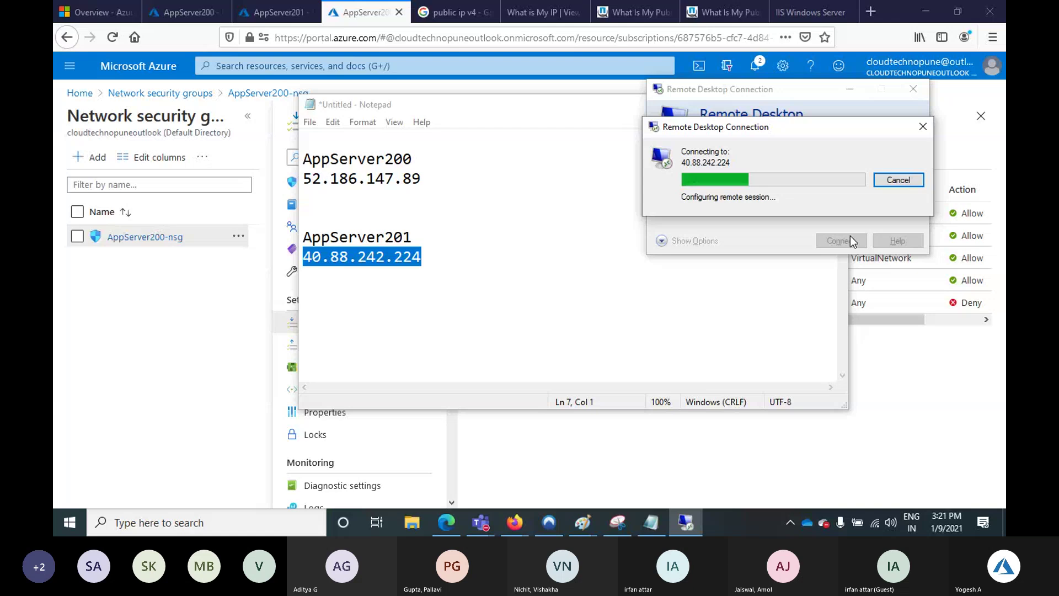
# Recheck the AppServer200-nsg inbound rules, then start another connection attempt to 40.88.242.224
pyautogui.click(854, 276)
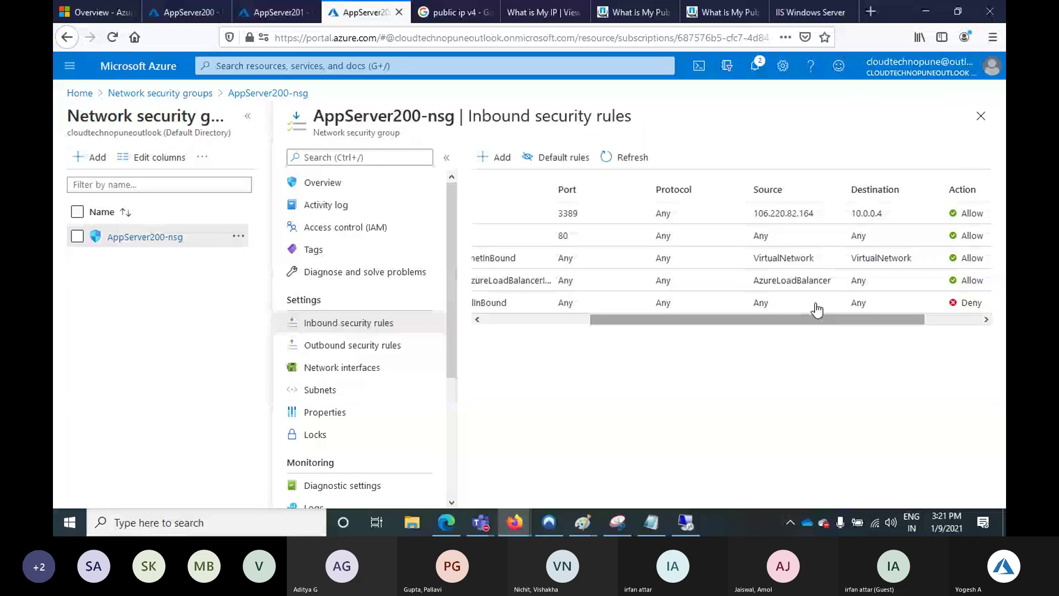
pyautogui.moveTo(816, 319); pyautogui.dragTo(925, 323)
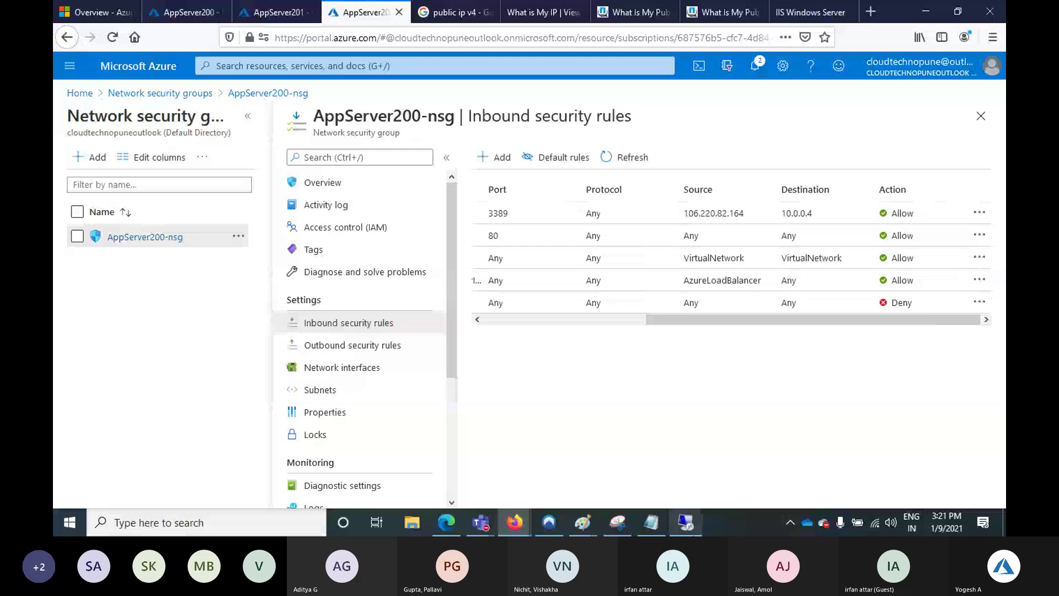
pyautogui.click(685, 522)
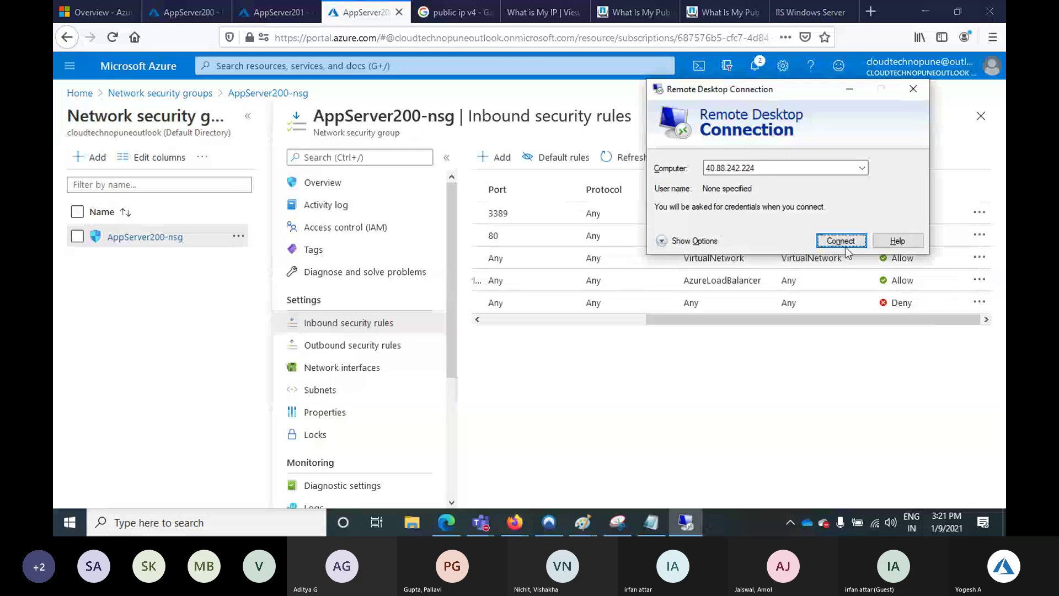
pyautogui.click(839, 239)
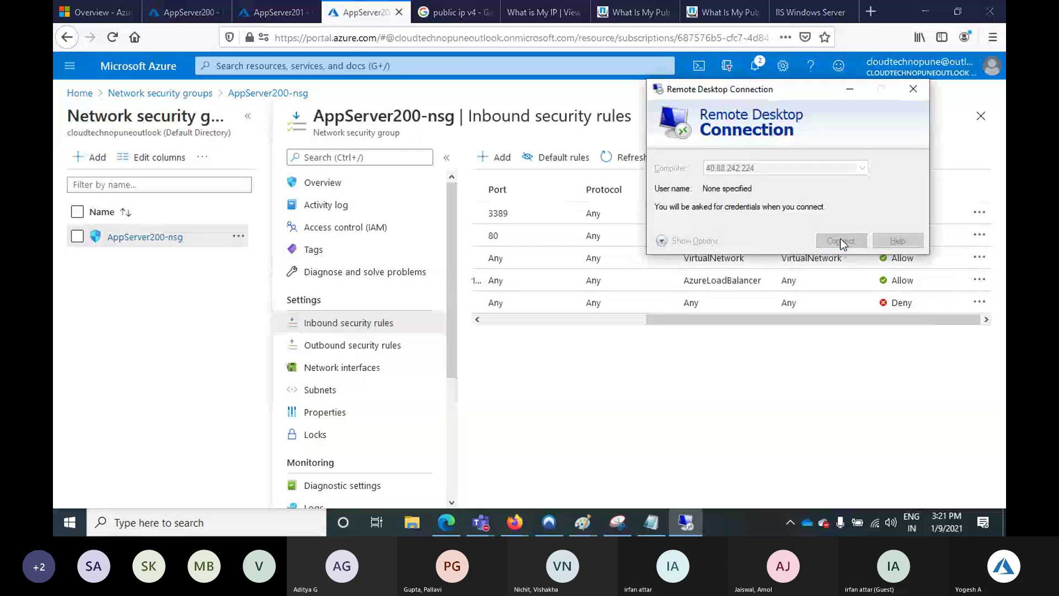
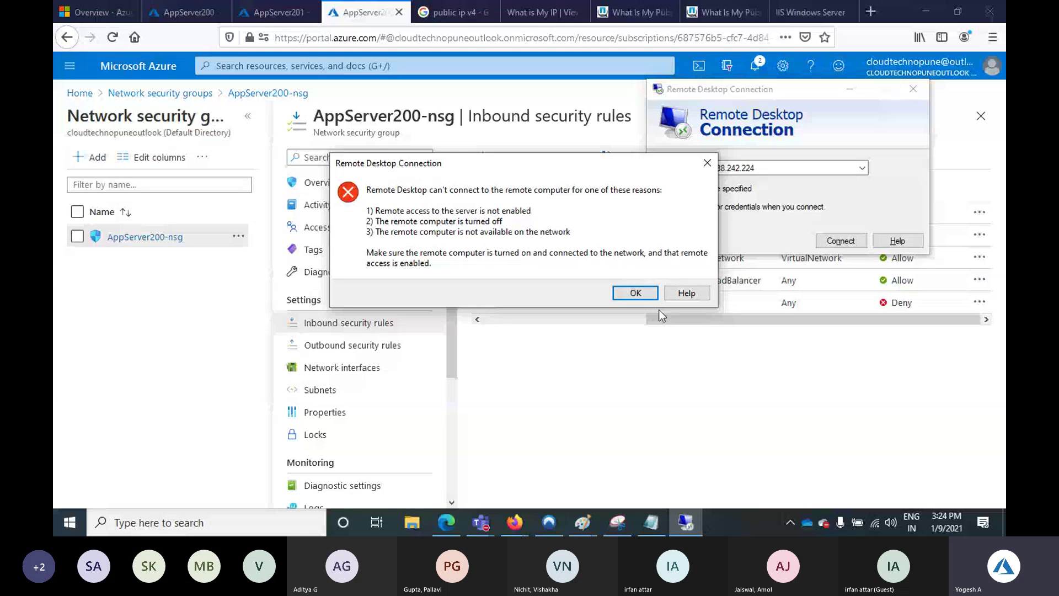
# Dismiss the Remote Desktop error and bring the Paint diagram window to the front
pyautogui.click(708, 163)
pyautogui.moveTo(582, 522)
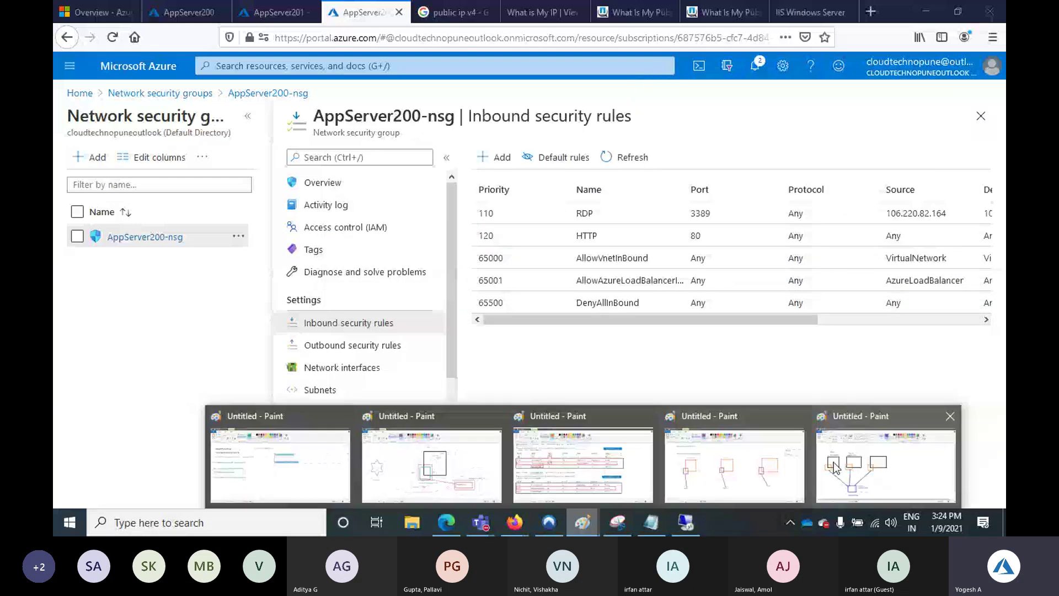
pyautogui.click(579, 431)
# Clear the old diagram from the Paint canvas
pyautogui.click(360, 44)
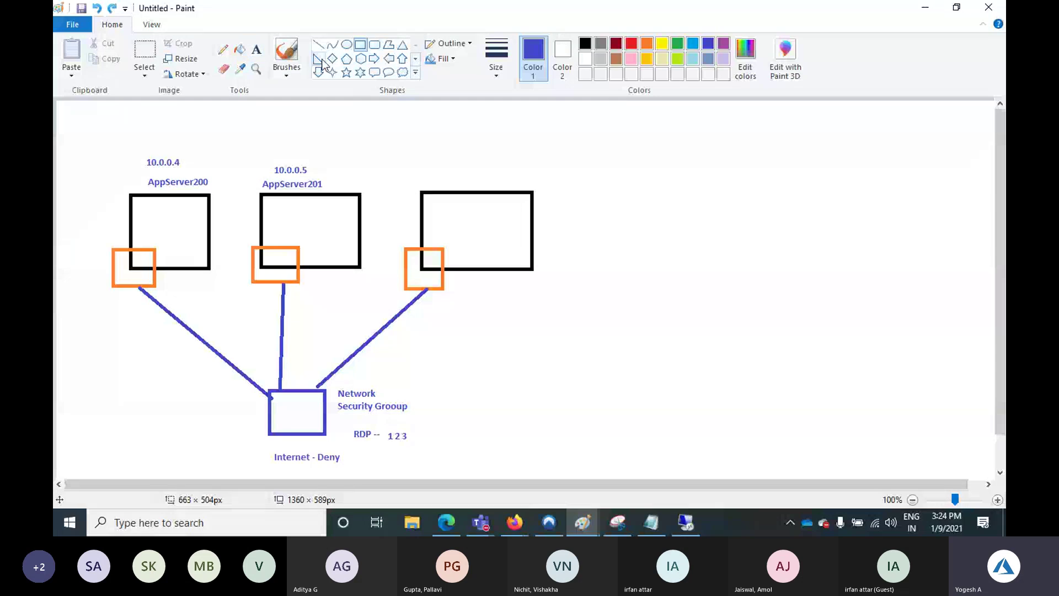
pyautogui.click(139, 68)
pyautogui.moveTo(61, 135); pyautogui.dragTo(651, 471)
pyautogui.press('Delete')
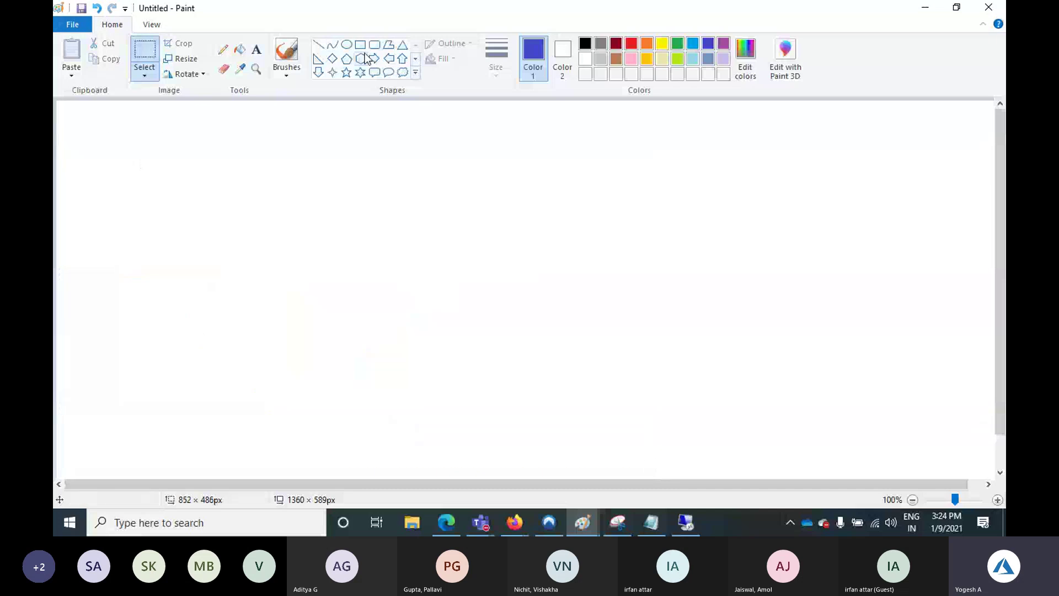
# Draw a large red frame with three green boxes stacked down its right side
pyautogui.click(360, 45)
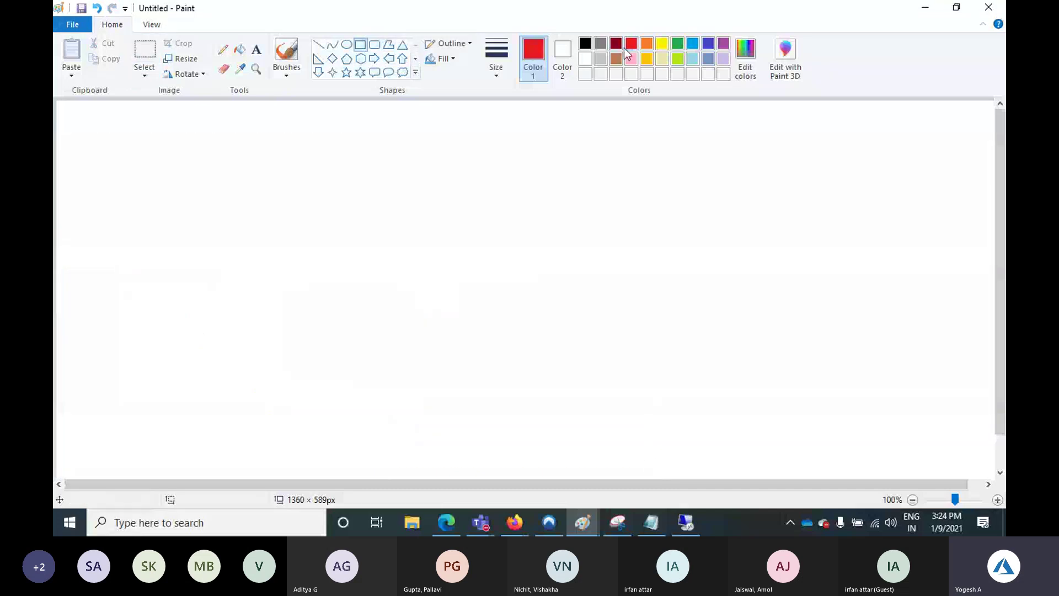
pyautogui.moveTo(69, 117); pyautogui.dragTo(966, 463)
pyautogui.click(678, 43)
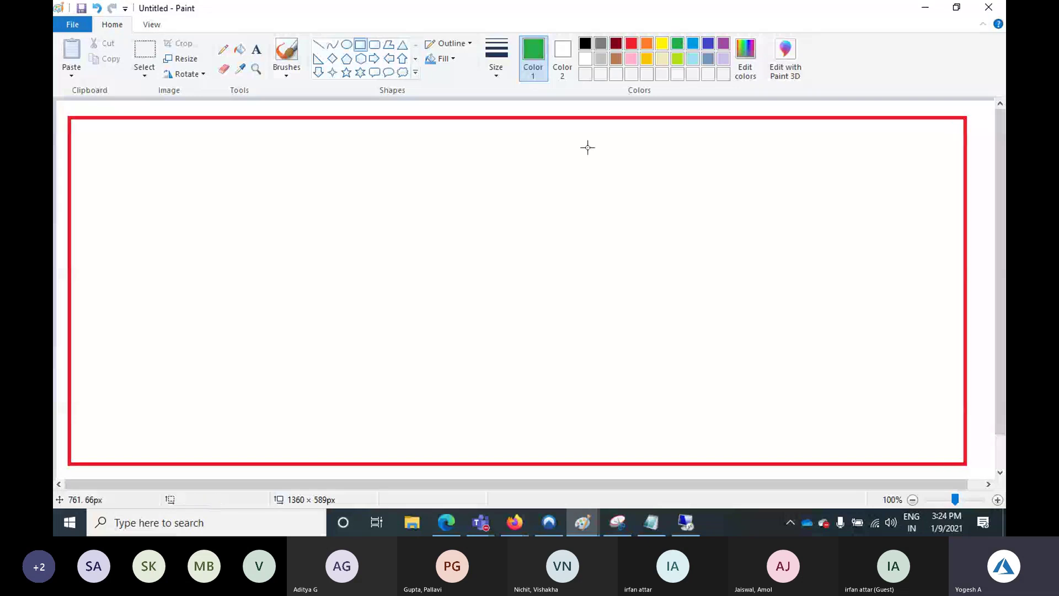
pyautogui.moveTo(627, 145); pyautogui.dragTo(897, 182)
pyautogui.moveTo(633, 274); pyautogui.dragTo(906, 311)
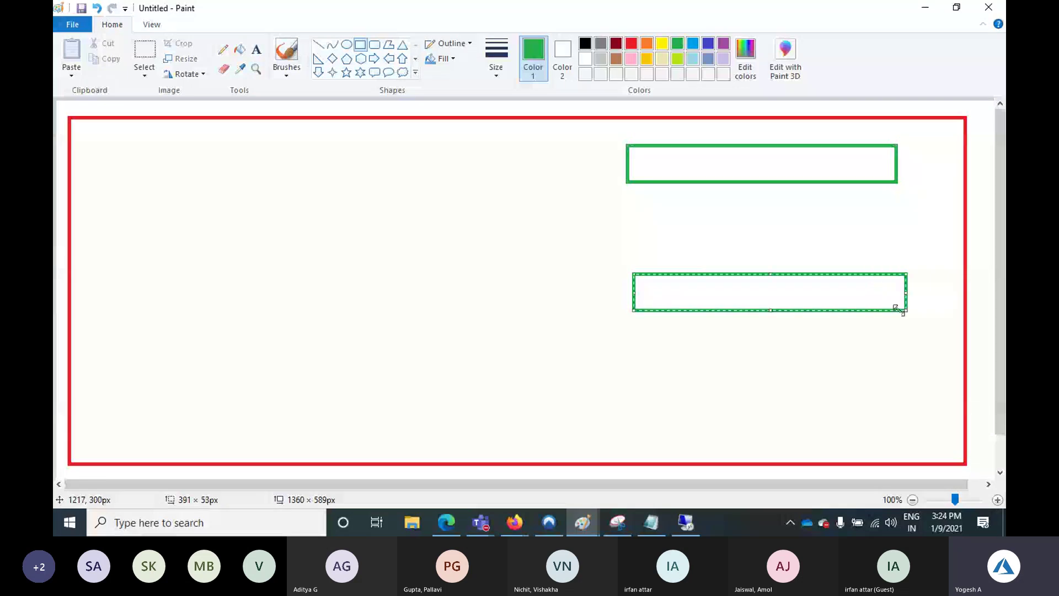
pyautogui.moveTo(640, 407); pyautogui.dragTo(920, 442)
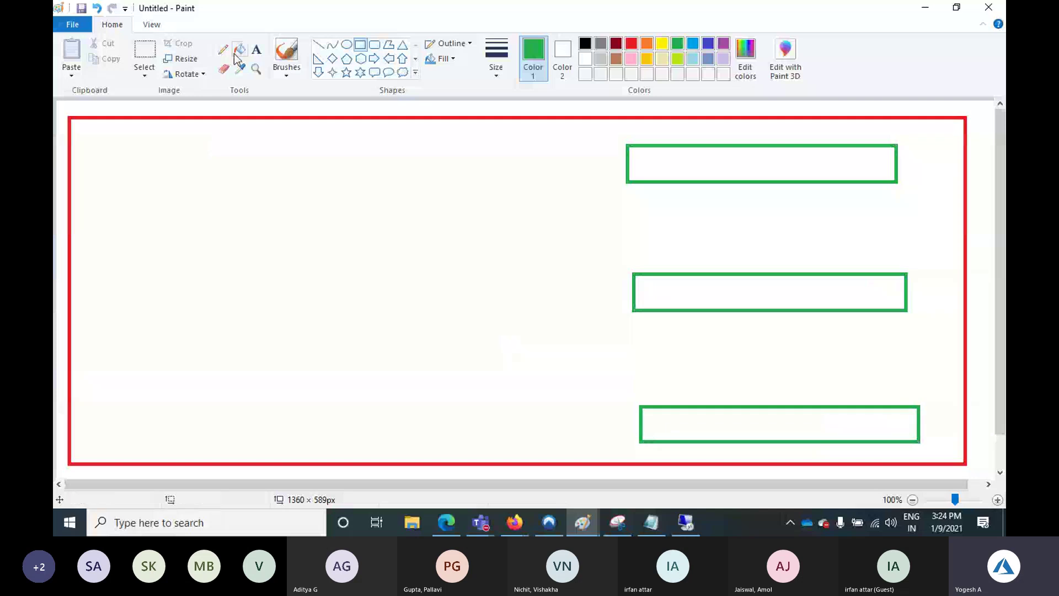
# Label the top green box 'Prod-VNET - 192.168.1.0/24'
pyautogui.click(257, 49)
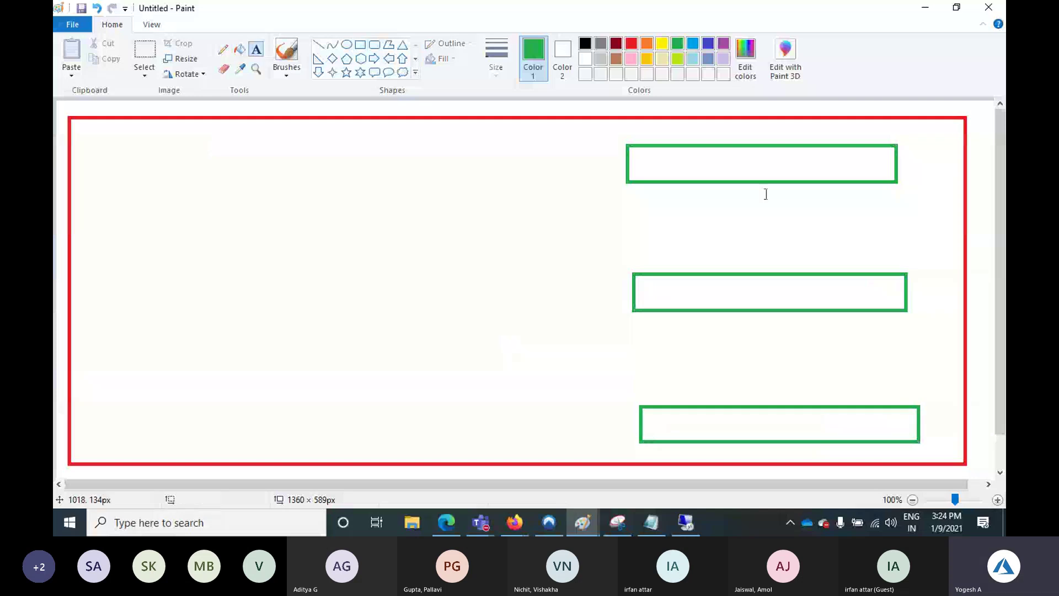
pyautogui.click(671, 165)
pyautogui.write('Pro')
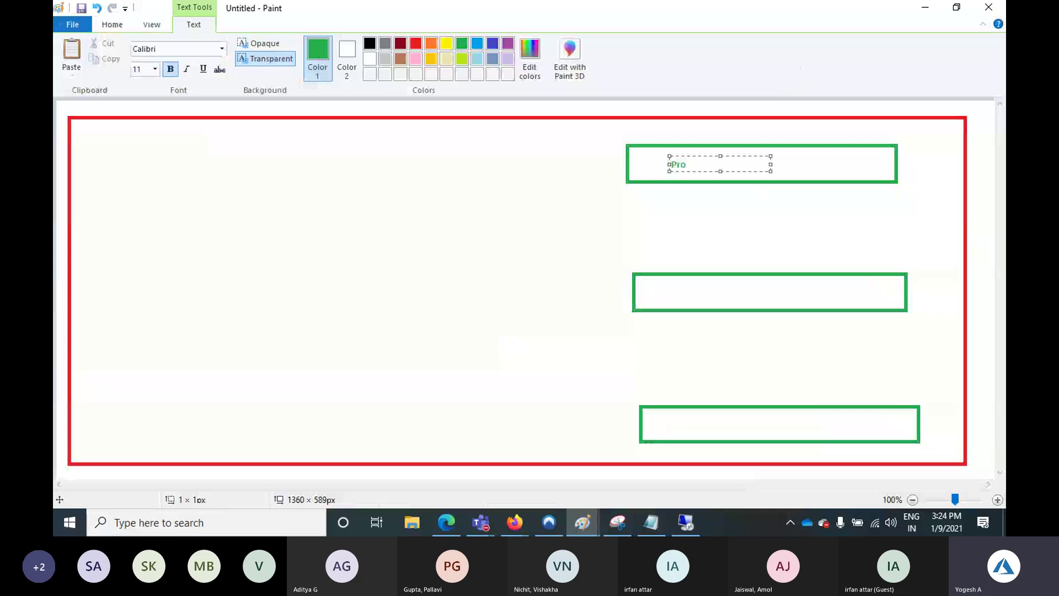
pyautogui.write('d-VNET - 192.168.')
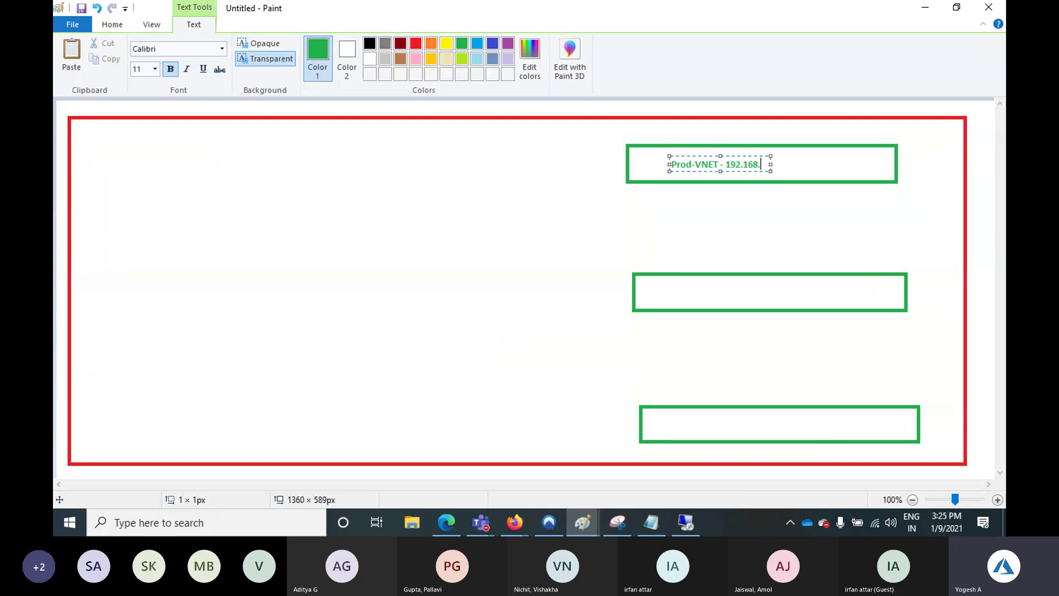
pyautogui.write('10/2')
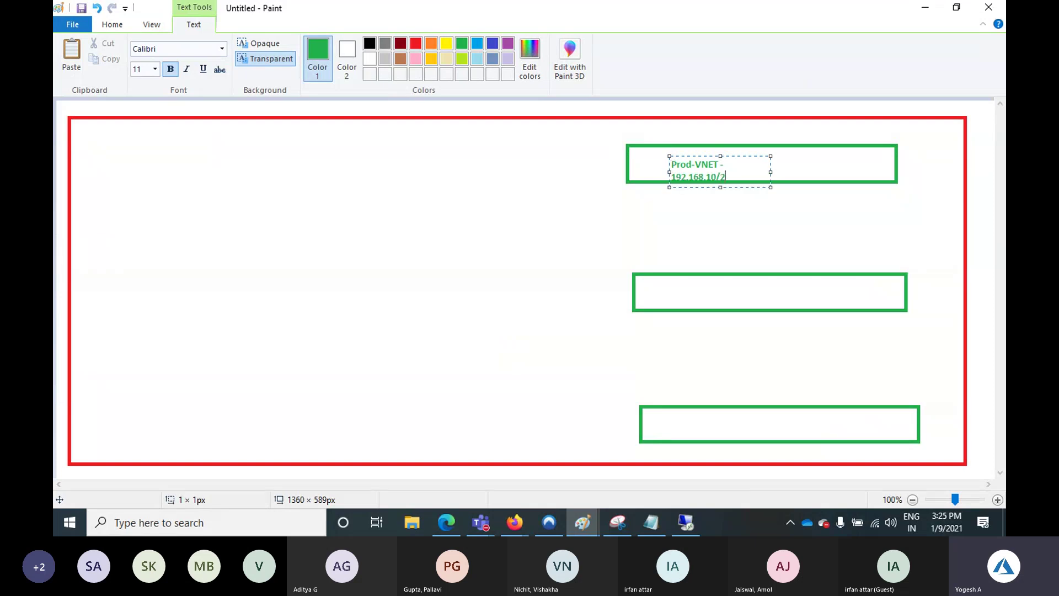
pyautogui.write('4')
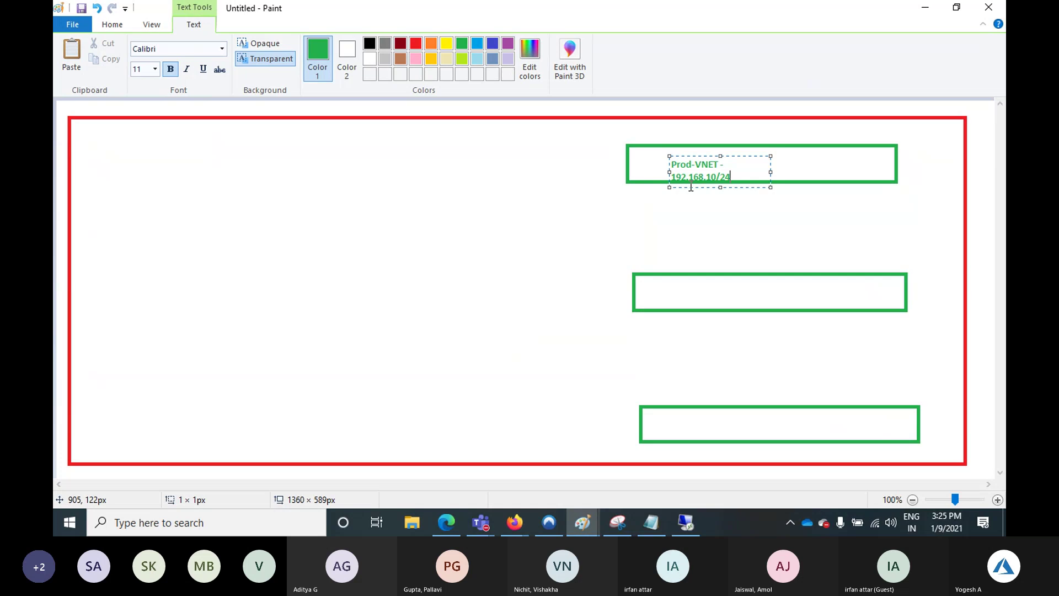
pyautogui.press('Left')
pyautogui.press('Left')
pyautogui.press('Left')
pyautogui.press('Left')
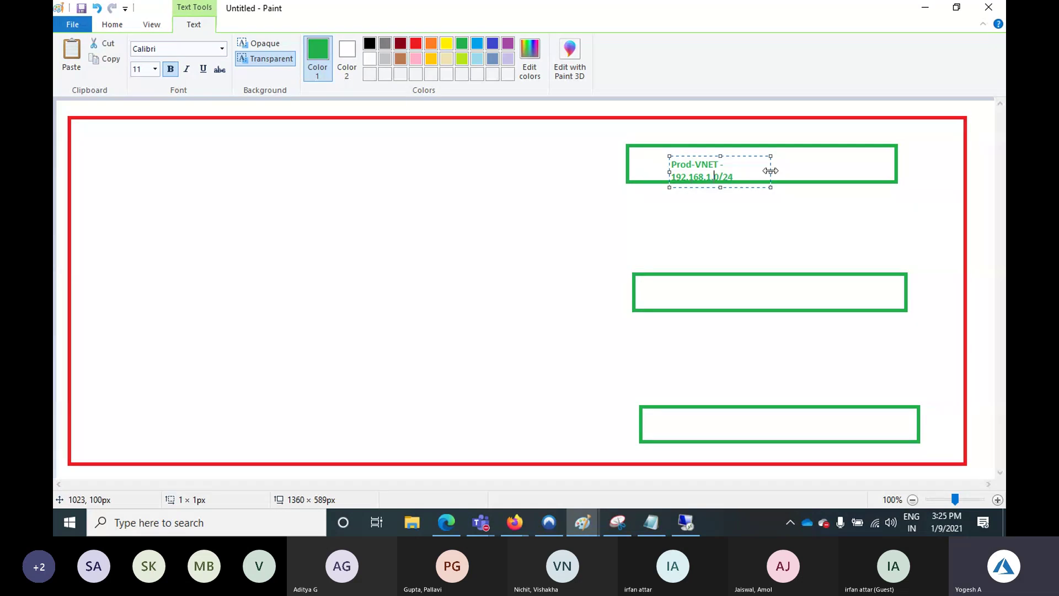
pyautogui.write('.')
pyautogui.moveTo(770, 171); pyautogui.dragTo(639, 163)
pyautogui.hotkey('ctrl', 'c')
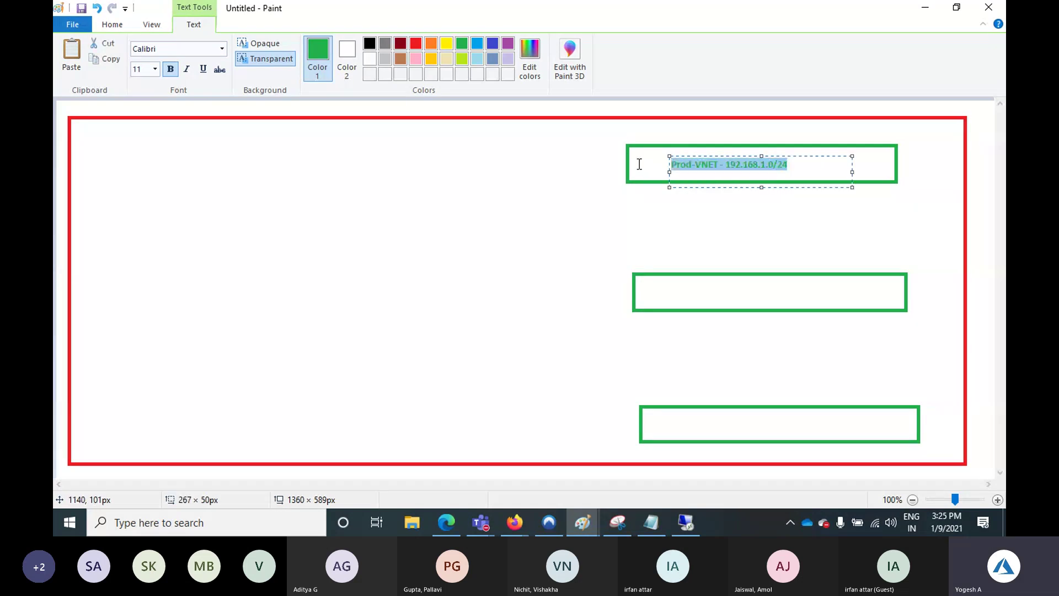
pyautogui.click(681, 293)
# Label the middle box 'QA-VNET - 192.168.2.0/24' by pasting and editing the Prod label
pyautogui.click(676, 285)
pyautogui.hotkey('ctrl', 'v')
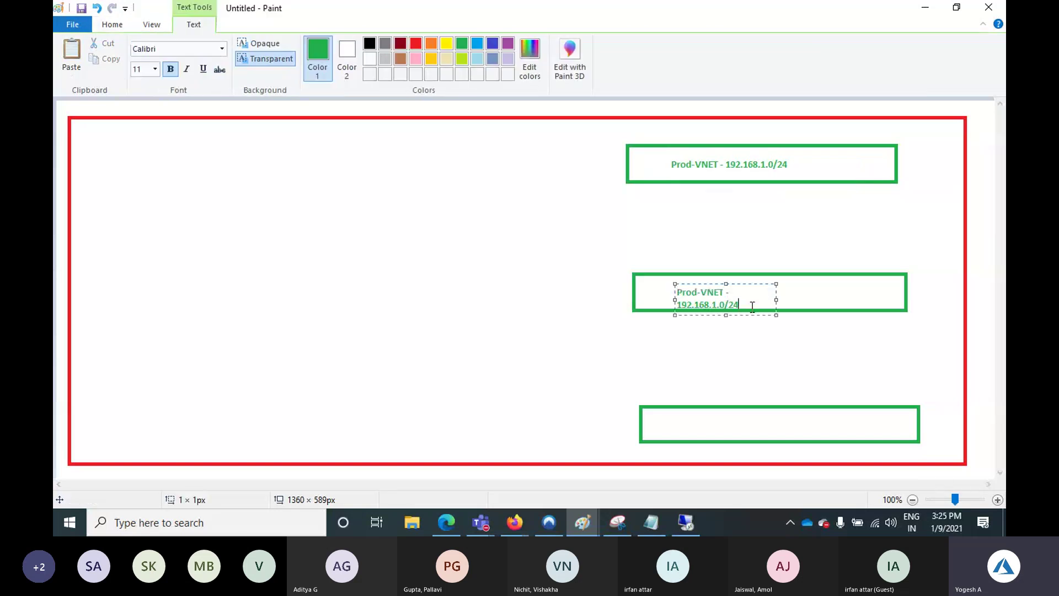
pyautogui.moveTo(779, 300); pyautogui.dragTo(888, 300)
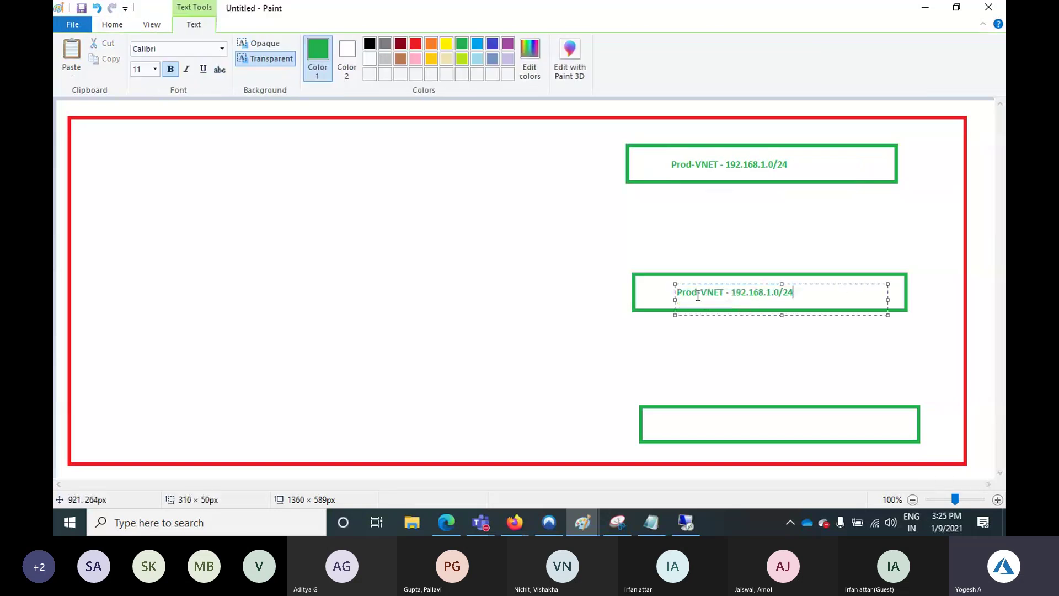
pyautogui.moveTo(697, 296); pyautogui.dragTo(655, 288)
pyautogui.write('Q')
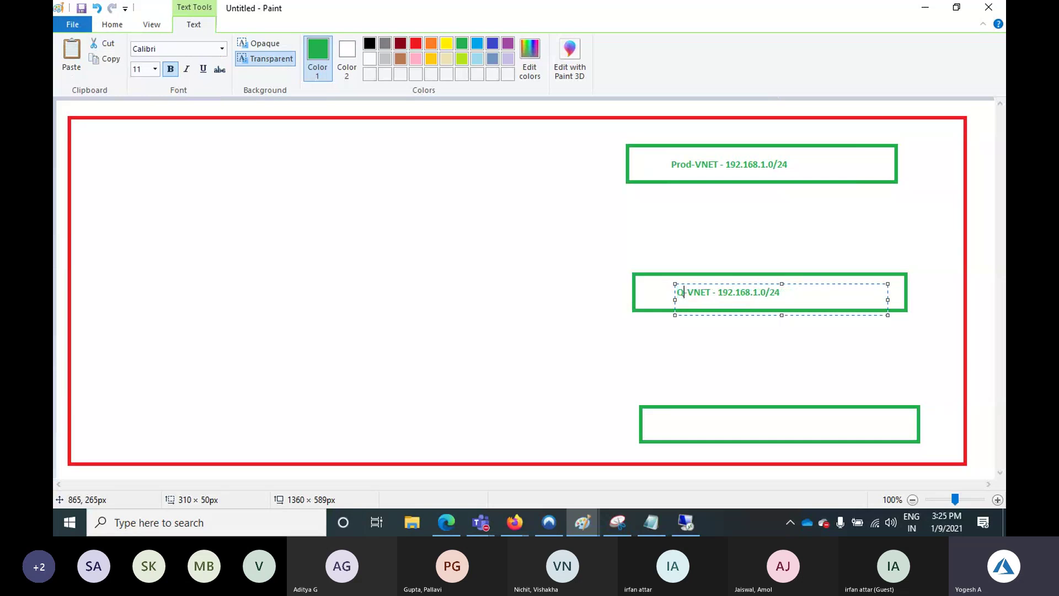
pyautogui.write('A')
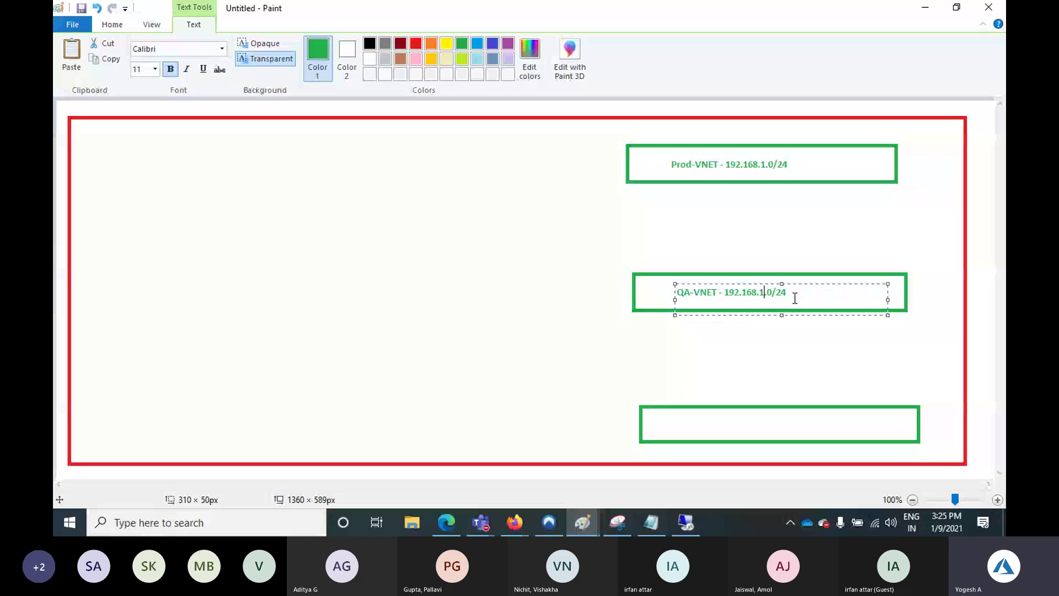
pyautogui.press('BackSpace')
pyautogui.write('2')
pyautogui.hotkey('ctrl', 'a')
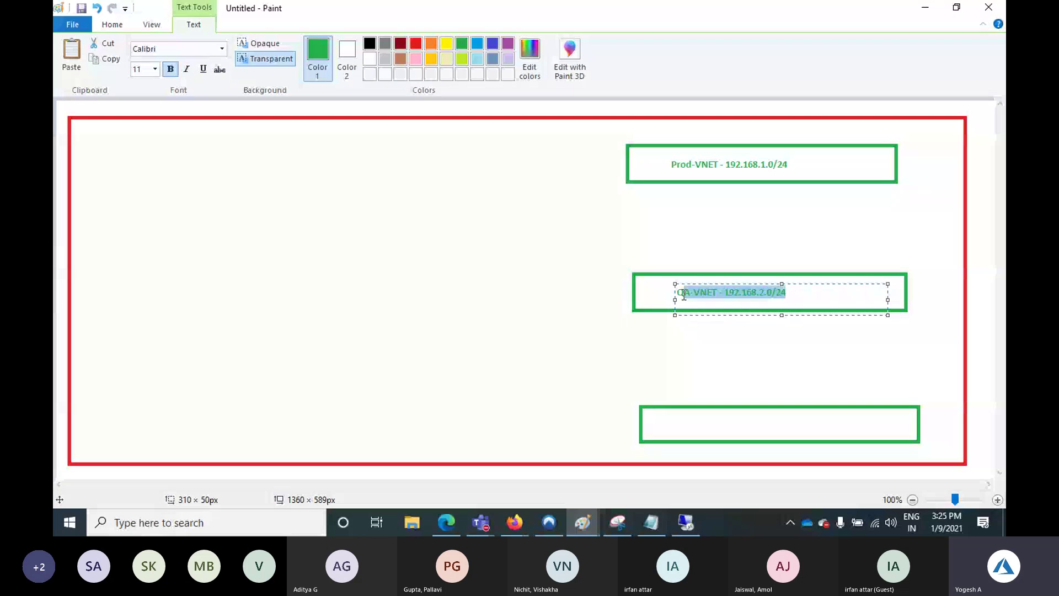
pyautogui.hotkey('ctrl', 'c')
# Label the bottom box 'Dev-VNET - 192.168.3.0/24' from a pasted copy of the QA label
pyautogui.click(673, 411)
pyautogui.hotkey('ctrl', 'v')
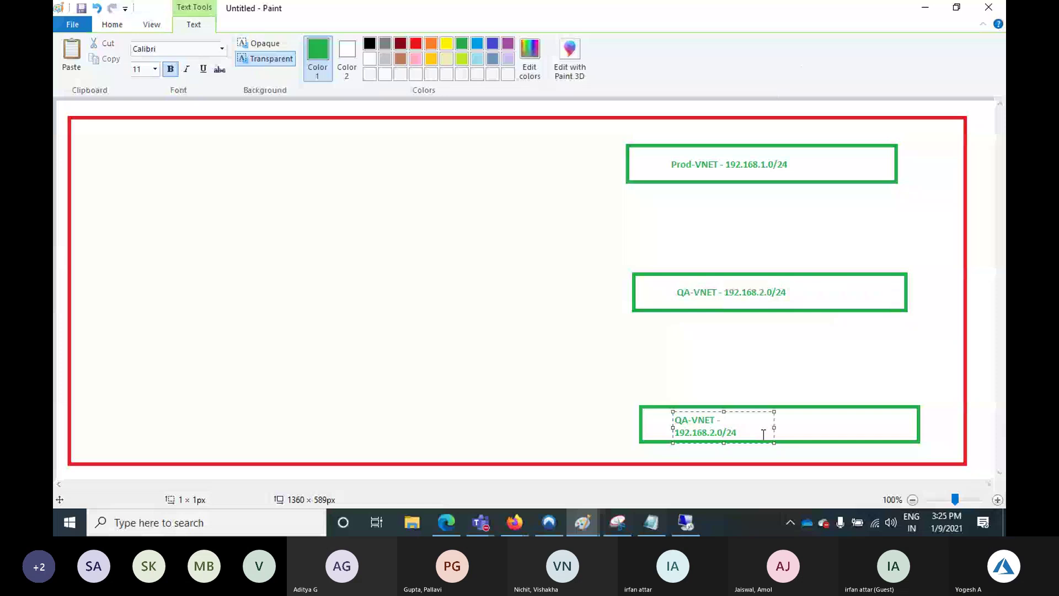
pyautogui.moveTo(774, 428); pyautogui.dragTo(897, 428)
pyautogui.moveTo(688, 419); pyautogui.dragTo(668, 419)
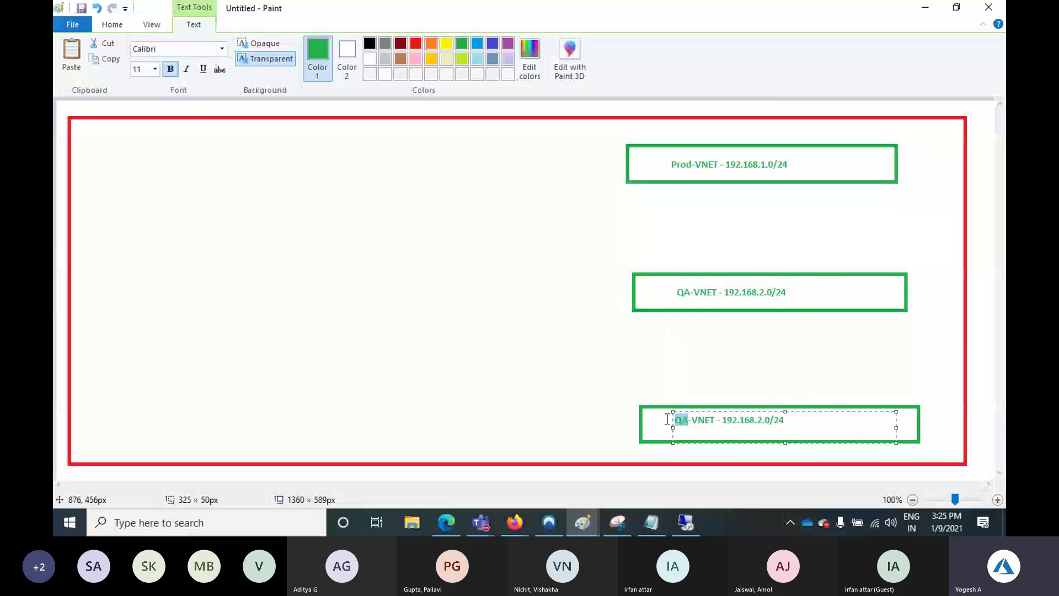
pyautogui.write('Dev')
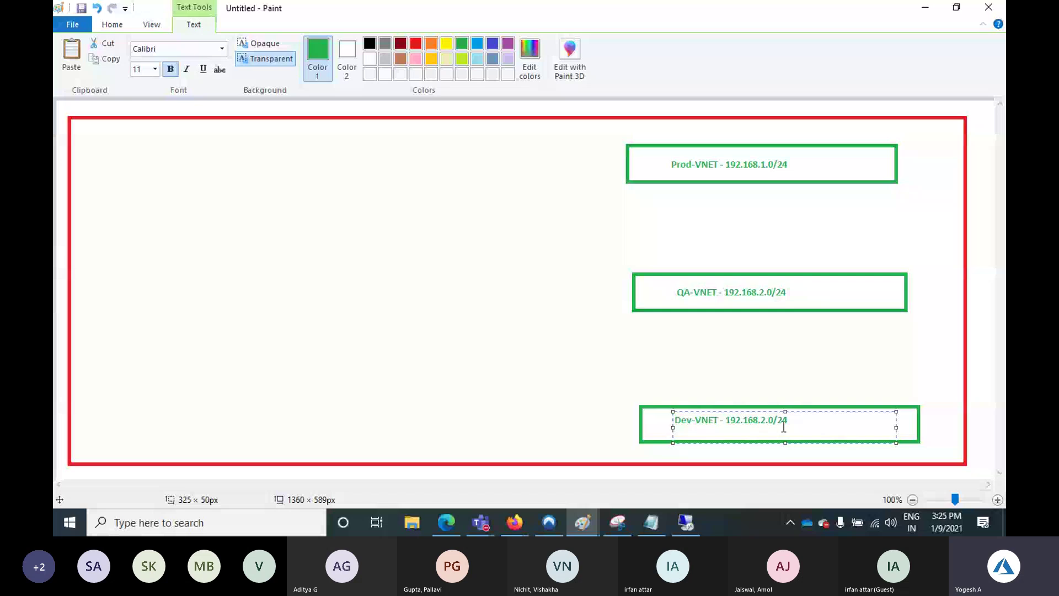
pyautogui.press('BackSpace')
pyautogui.write('3')
# Draw small blue boxes beneath the Prod-VNET and QA-VNET boxes
pyautogui.click(112, 24)
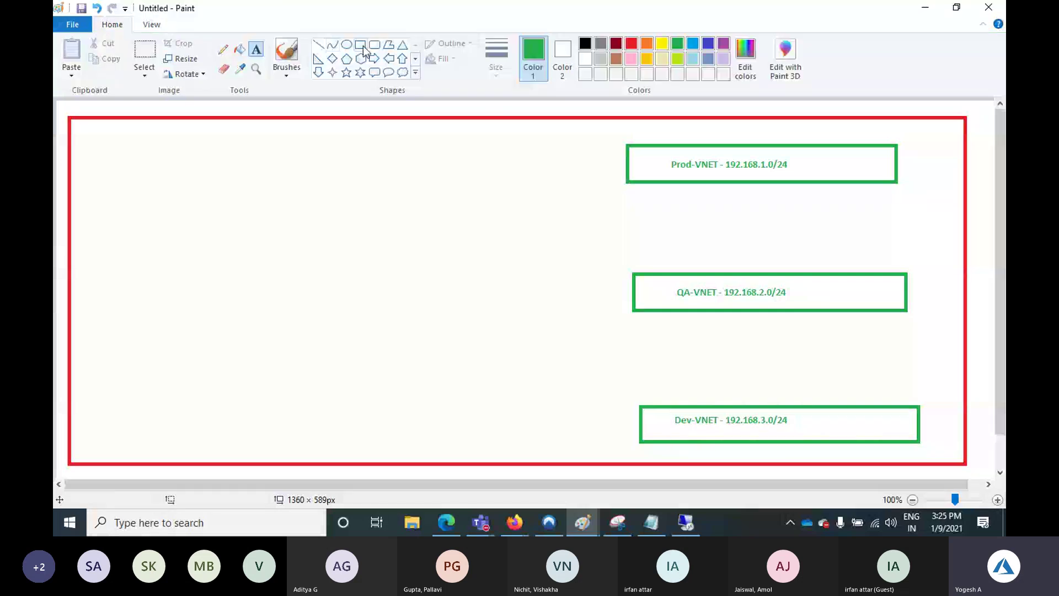
pyautogui.click(360, 44)
pyautogui.click(708, 43)
pyautogui.moveTo(633, 195)
pyautogui.mouseDown()
pyautogui.moveTo(668, 219)
pyautogui.moveTo(833, 219)
pyautogui.mouseUp()
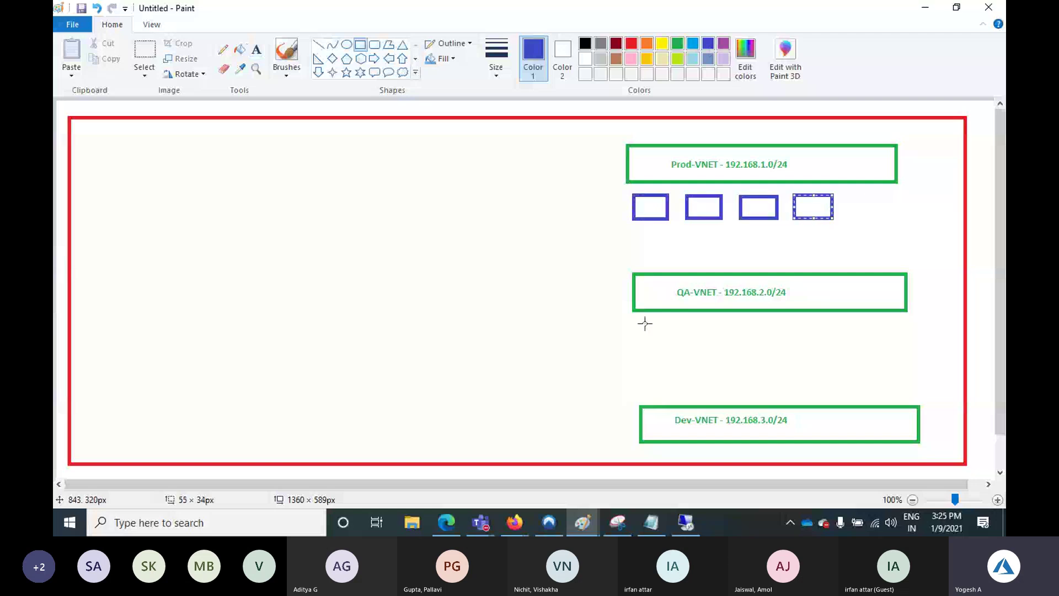
pyautogui.moveTo(644, 322)
pyautogui.mouseDown()
pyautogui.moveTo(666, 339)
pyautogui.moveTo(854, 348)
pyautogui.mouseUp()
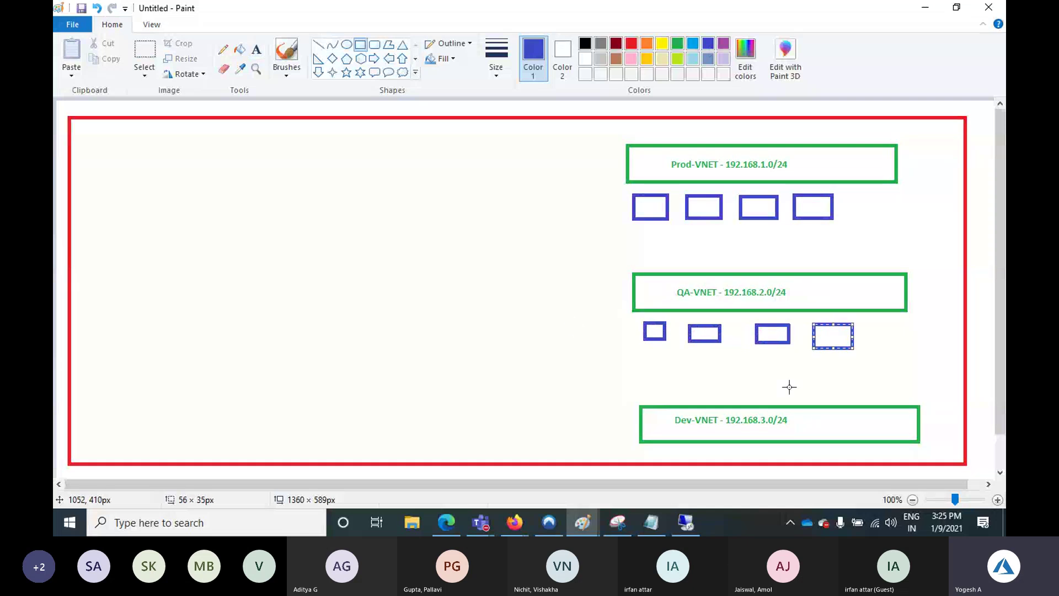
pyautogui.click(575, 328)
# Draw a red box in the upper left labelled 'DMZ-VNET 192.168.4.0/24'
pyautogui.click(632, 43)
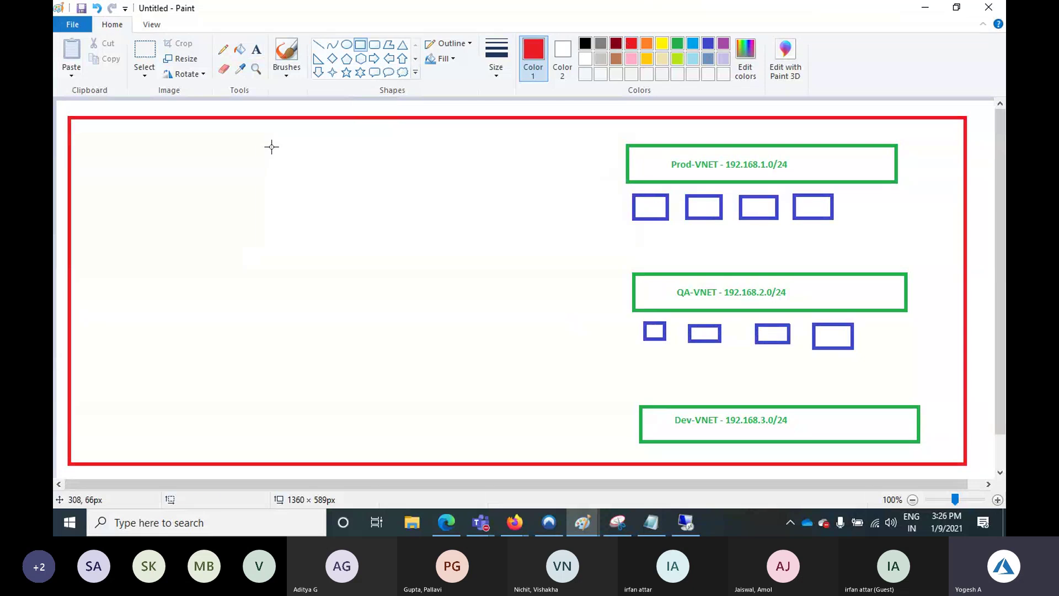
pyautogui.moveTo(271, 146); pyautogui.dragTo(406, 187)
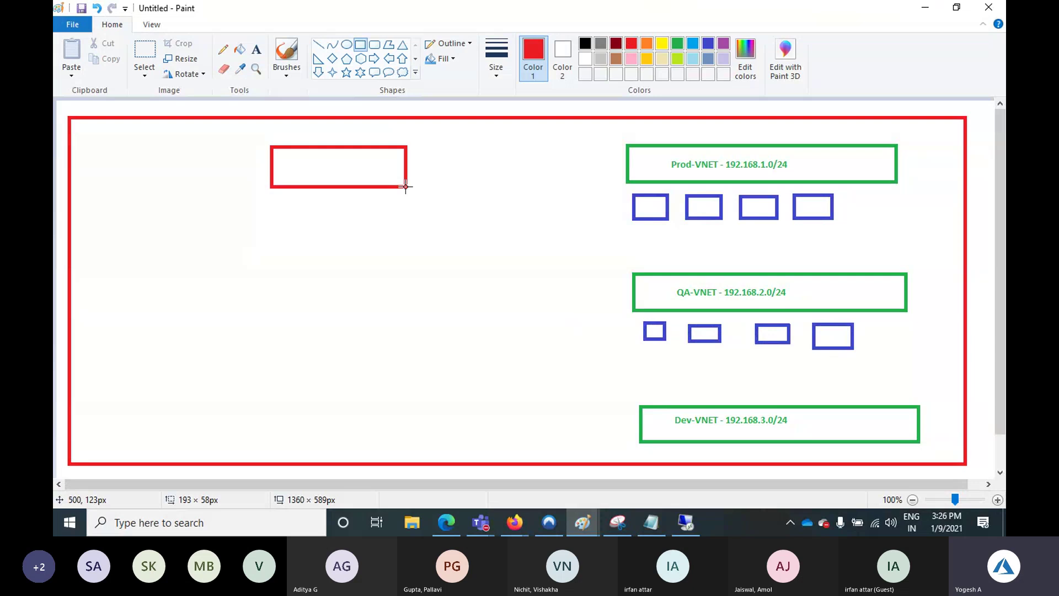
pyautogui.moveTo(406, 187); pyautogui.dragTo(442, 184)
pyautogui.click(256, 49)
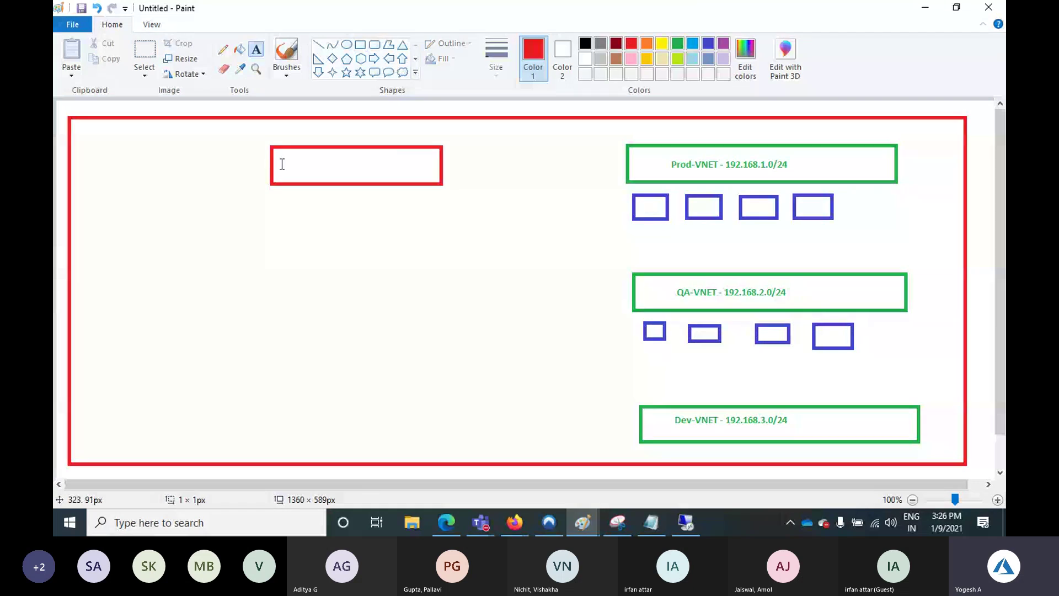
pyautogui.click(282, 164)
pyautogui.write('DMZ-VNET')
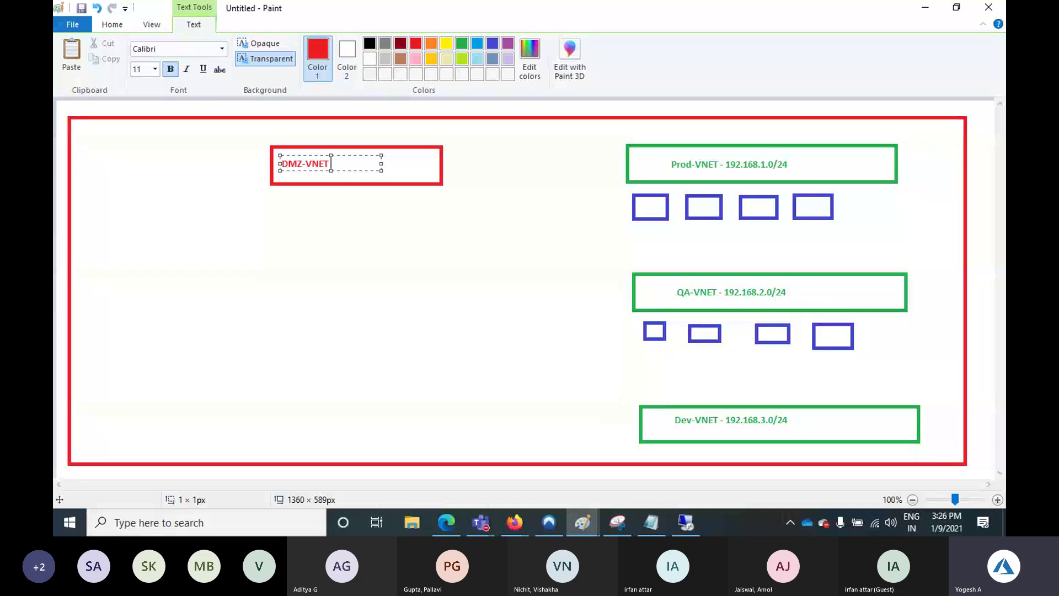
pyautogui.write(' 192.168')
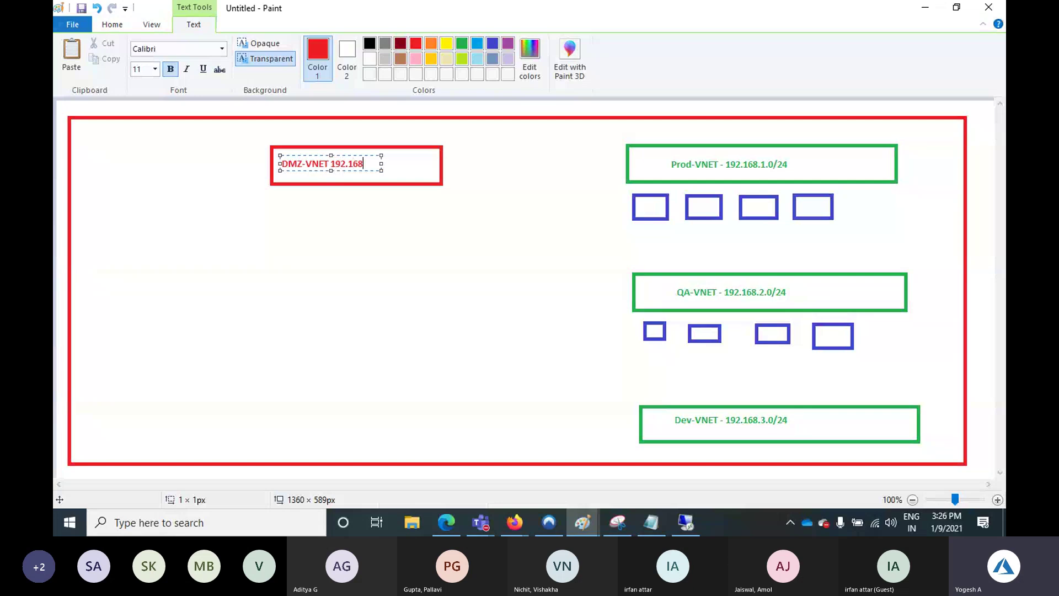
pyautogui.write('.4.0/24')
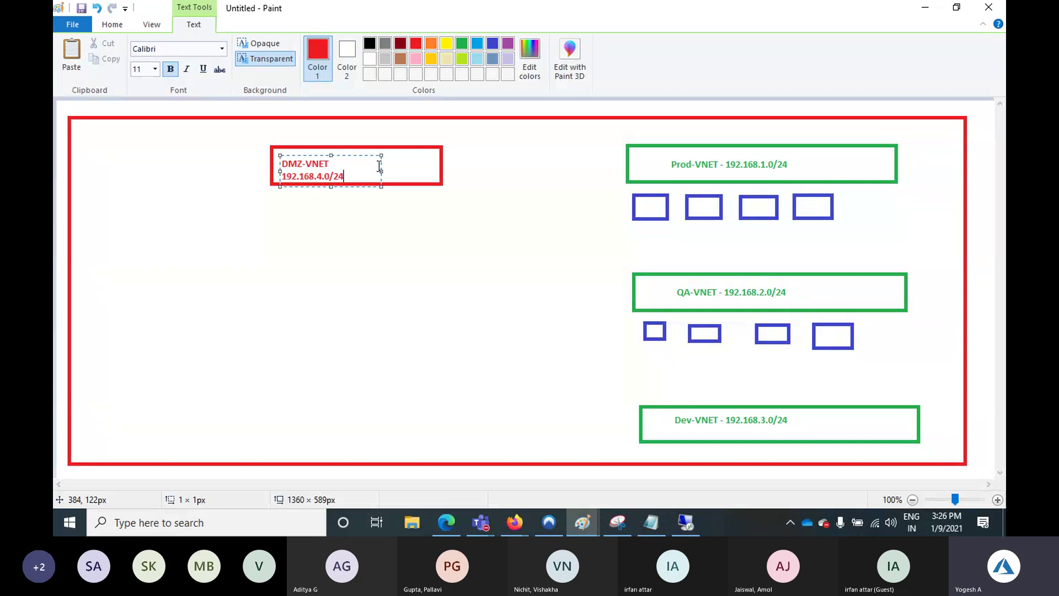
pyautogui.moveTo(381, 171); pyautogui.dragTo(432, 171)
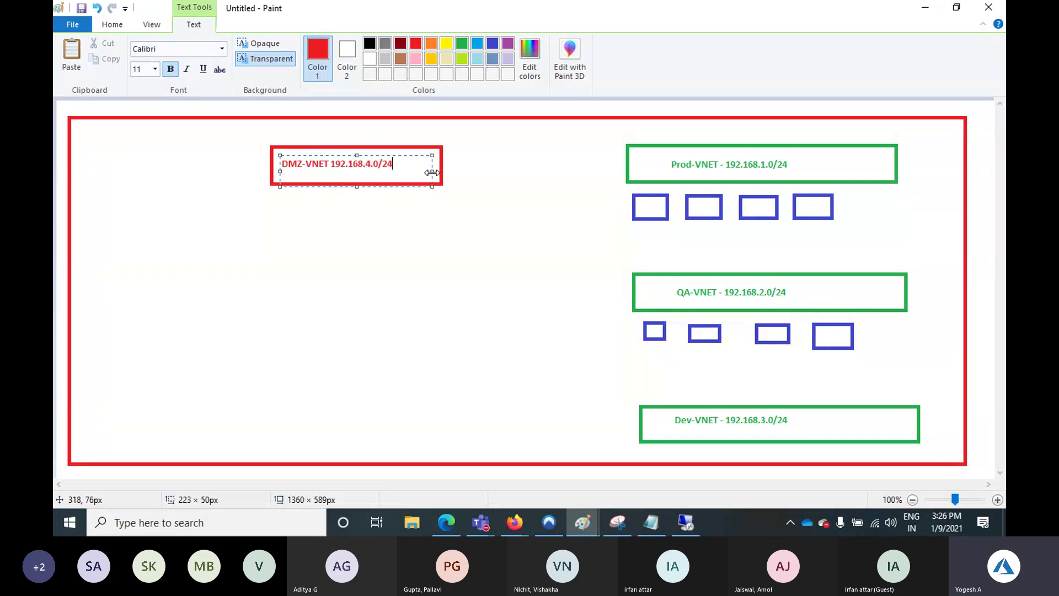
pyautogui.click(532, 221)
pyautogui.click(643, 47)
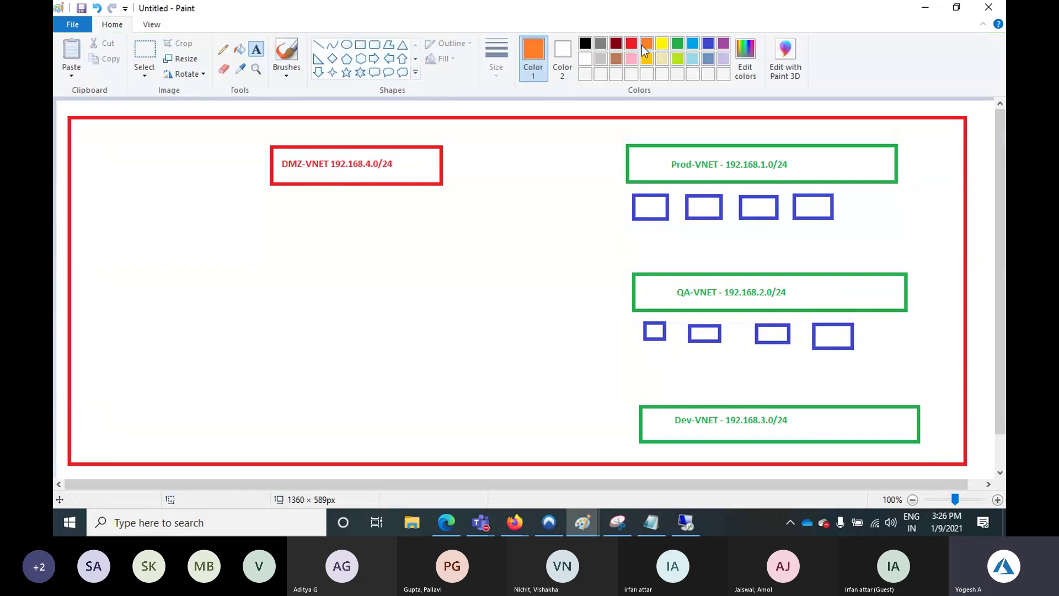
# Draw small red boxes beneath the DMZ-VNET box
pyautogui.click(634, 44)
pyautogui.click(360, 45)
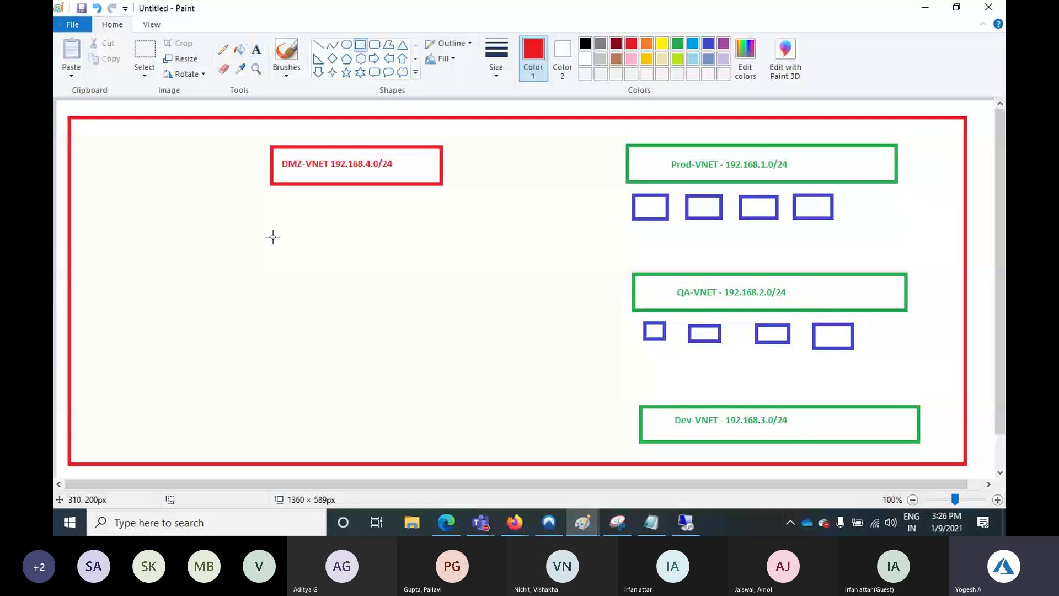
pyautogui.moveTo(275, 220); pyautogui.dragTo(309, 243)
pyautogui.moveTo(323, 220)
pyautogui.mouseDown()
pyautogui.moveTo(353, 242)
pyautogui.moveTo(412, 241)
pyautogui.mouseUp()
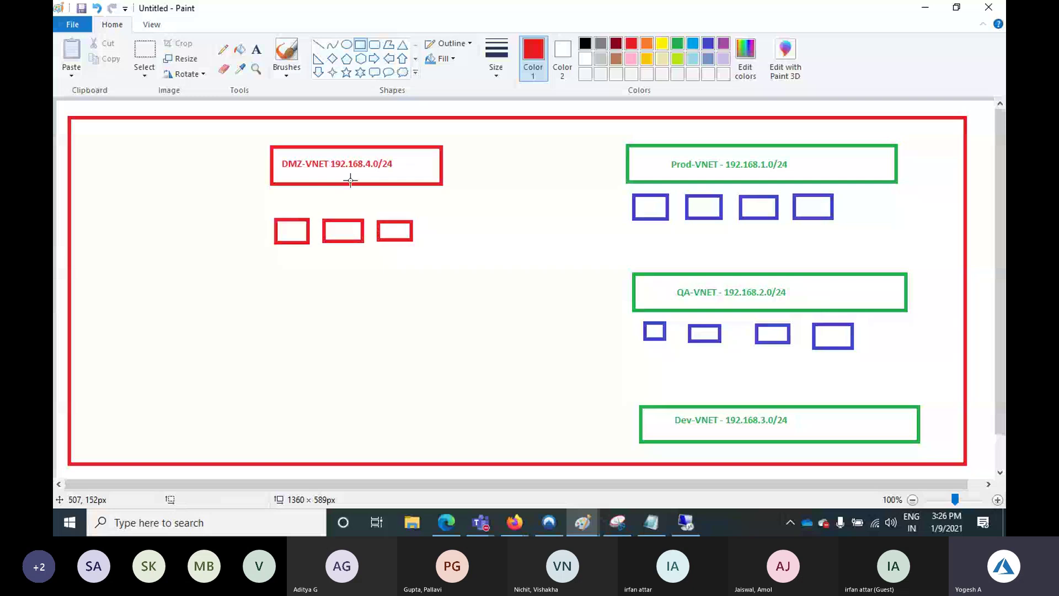
# Move the DMZ group toward the centre, beside Prod-VNET
pyautogui.click(144, 52)
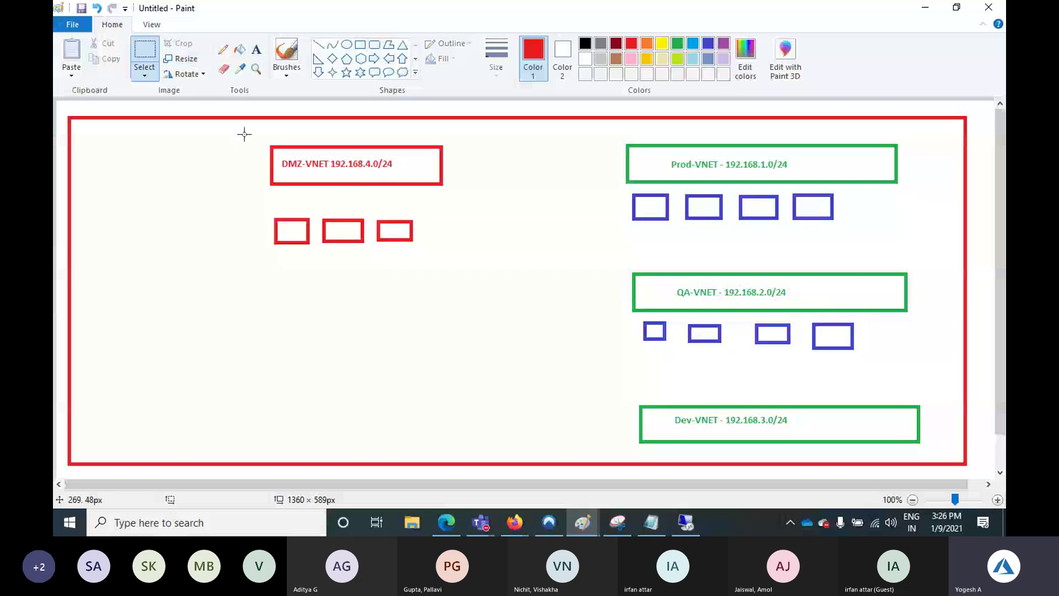
pyautogui.moveTo(255, 134); pyautogui.dragTo(256, 216)
pyautogui.moveTo(139, 148); pyautogui.dragTo(466, 181)
pyautogui.click(302, 218)
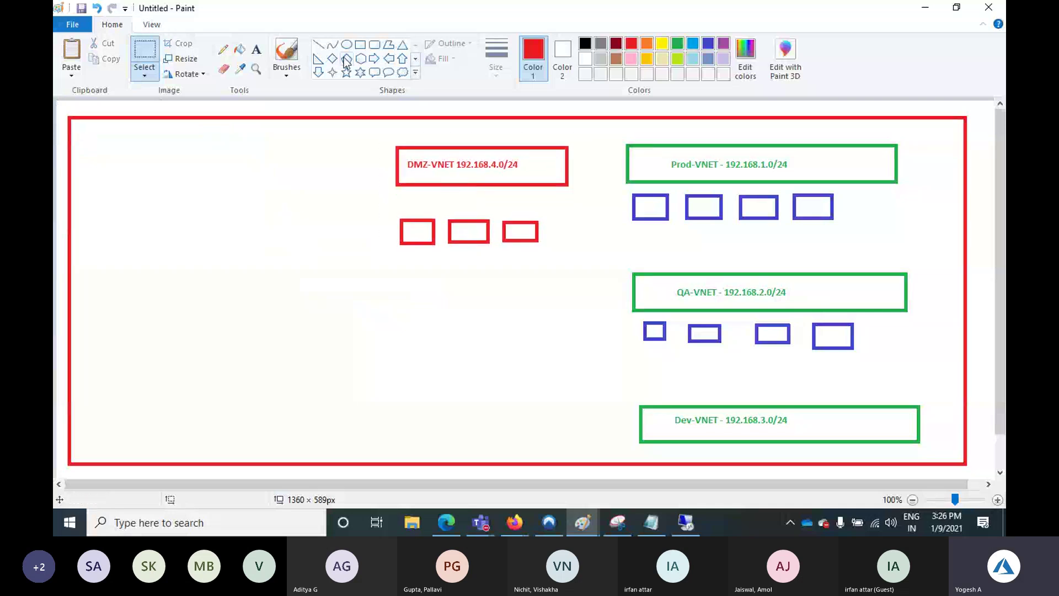
# Draw a tall narrow yellow box on the diagram's left side
pyautogui.click(359, 47)
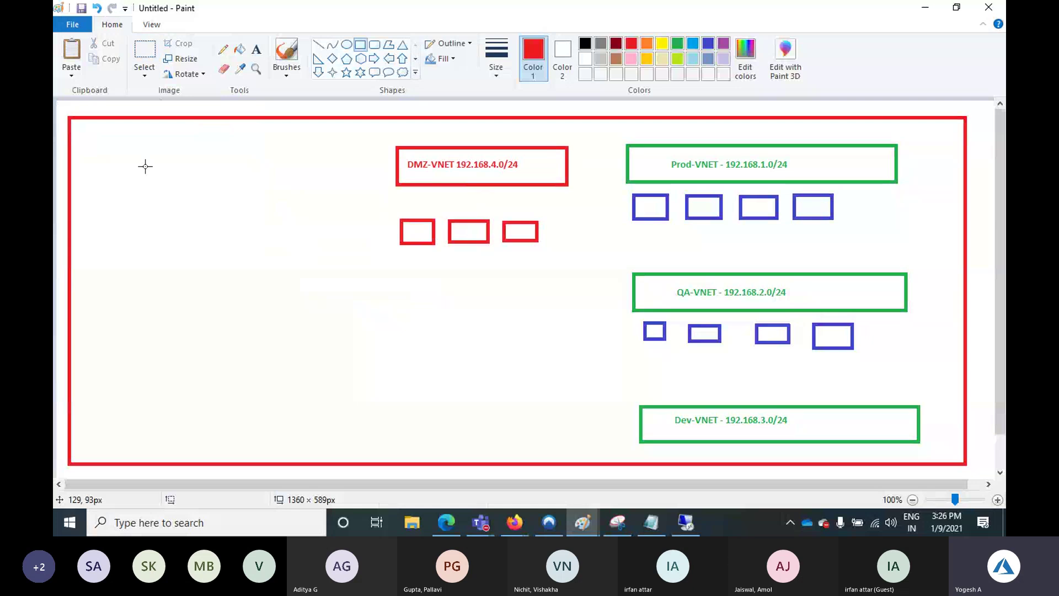
pyautogui.moveTo(173, 157); pyautogui.dragTo(173, 290)
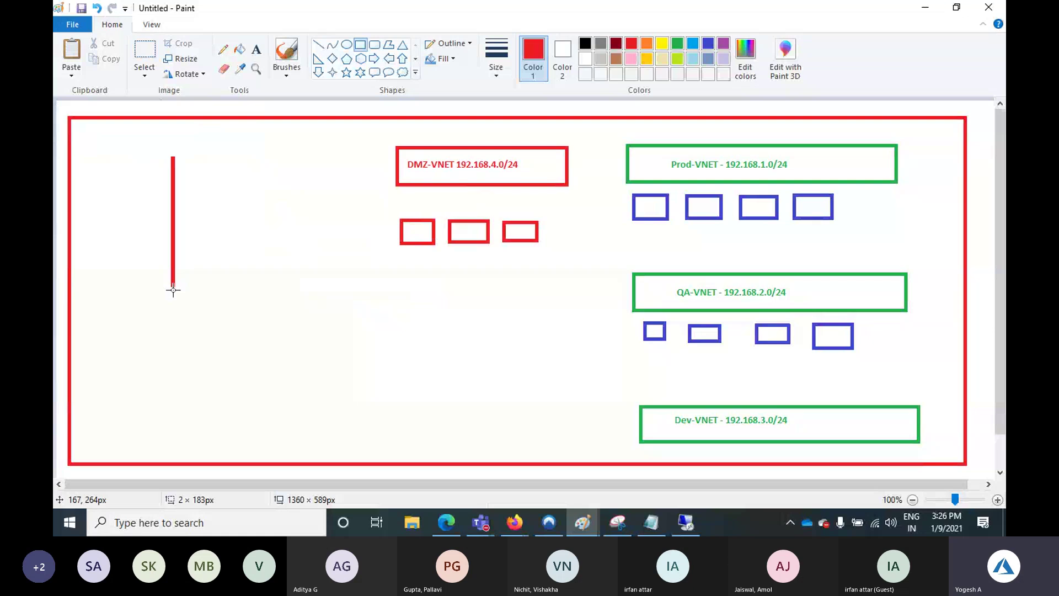
pyautogui.moveTo(174, 291); pyautogui.dragTo(206, 393)
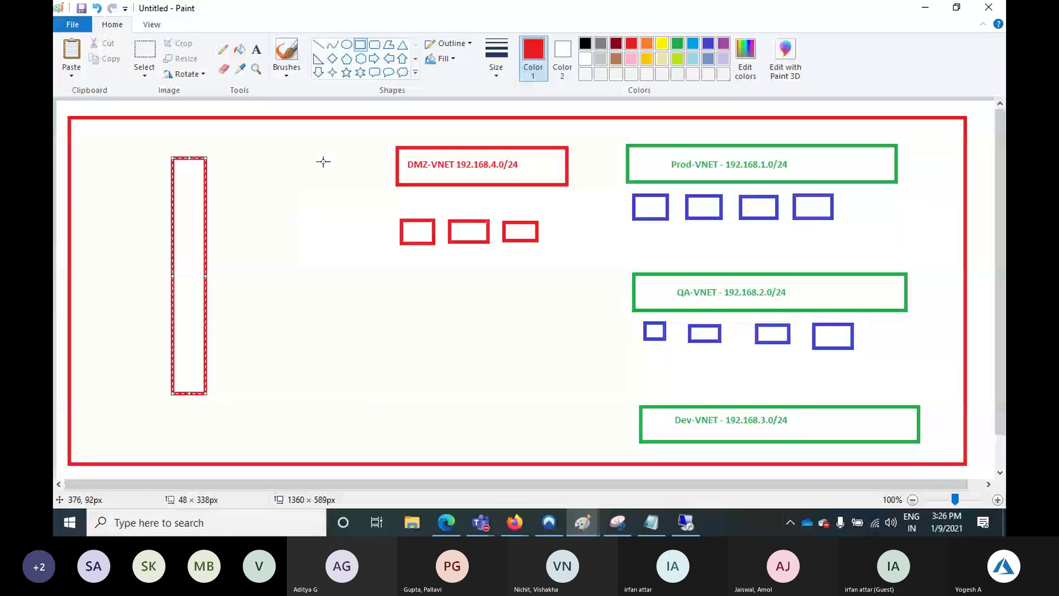
pyautogui.click(662, 43)
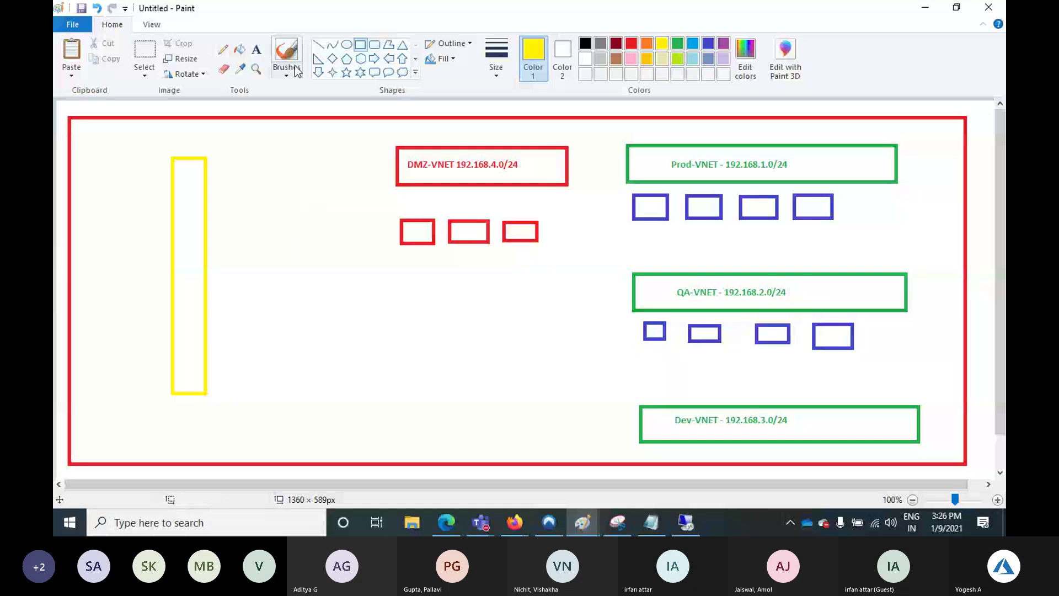
# Add a dark-red 'Firewall-VNET' label above the yellow box
pyautogui.click(256, 50)
pyautogui.click(157, 143)
pyautogui.write('Fire')
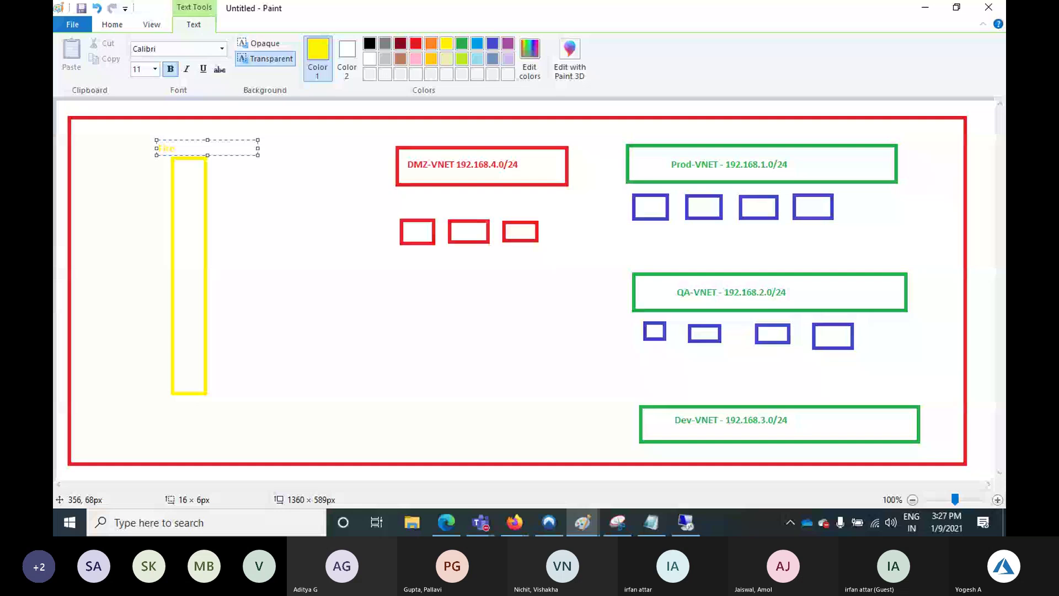
pyautogui.write('wall')
pyautogui.hotkey('ctrl', 'a')
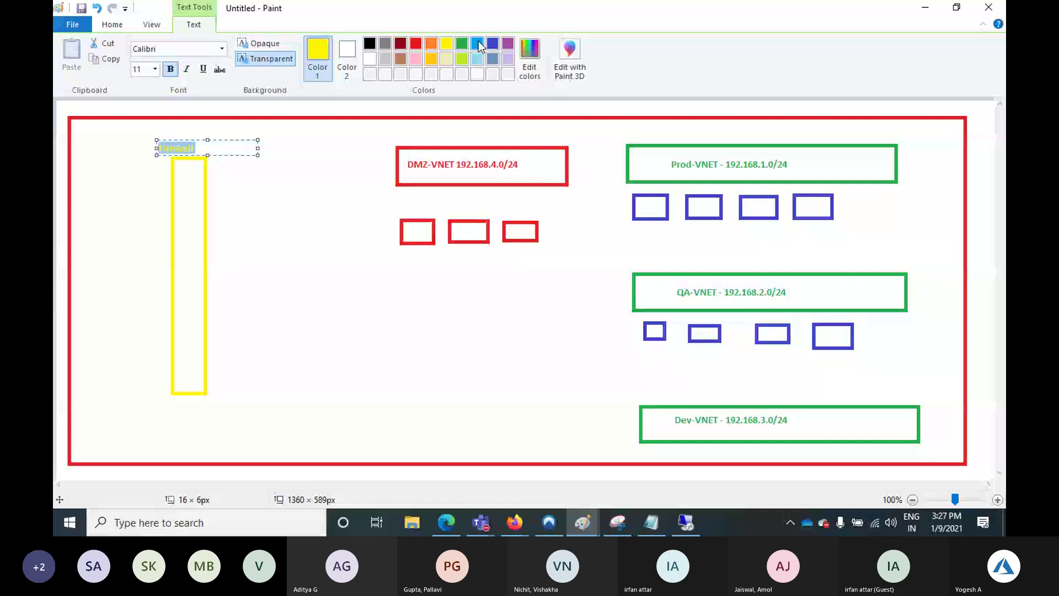
pyautogui.click(400, 43)
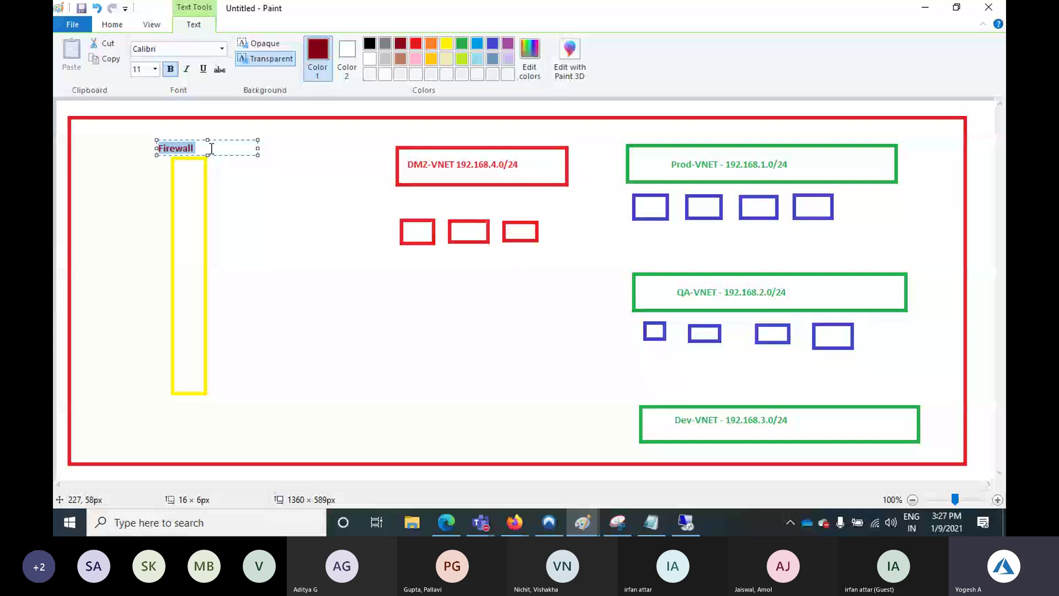
pyautogui.click(211, 148)
pyautogui.write('-VNET')
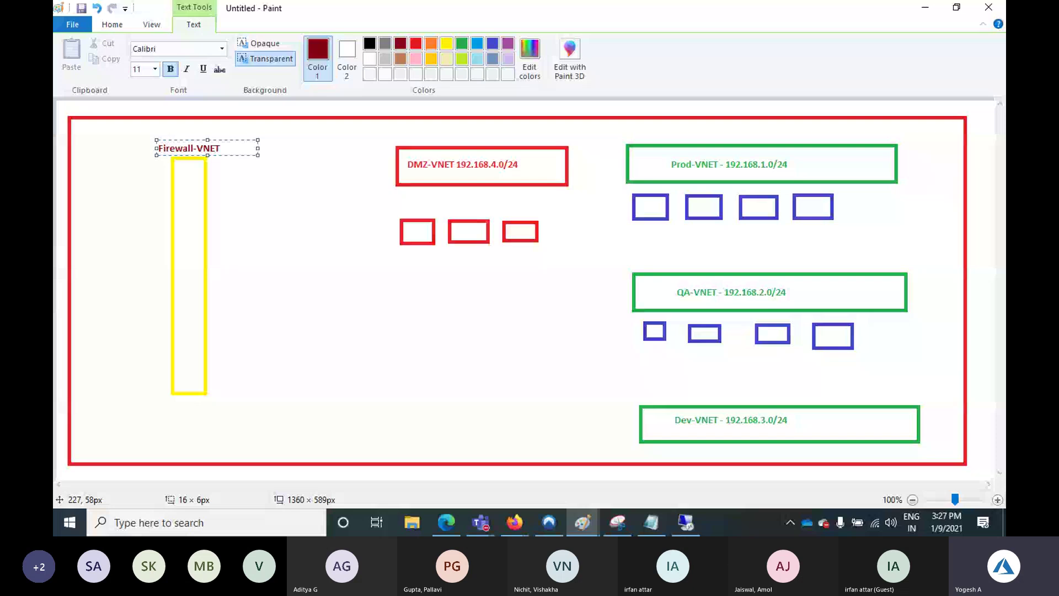
pyautogui.click(229, 227)
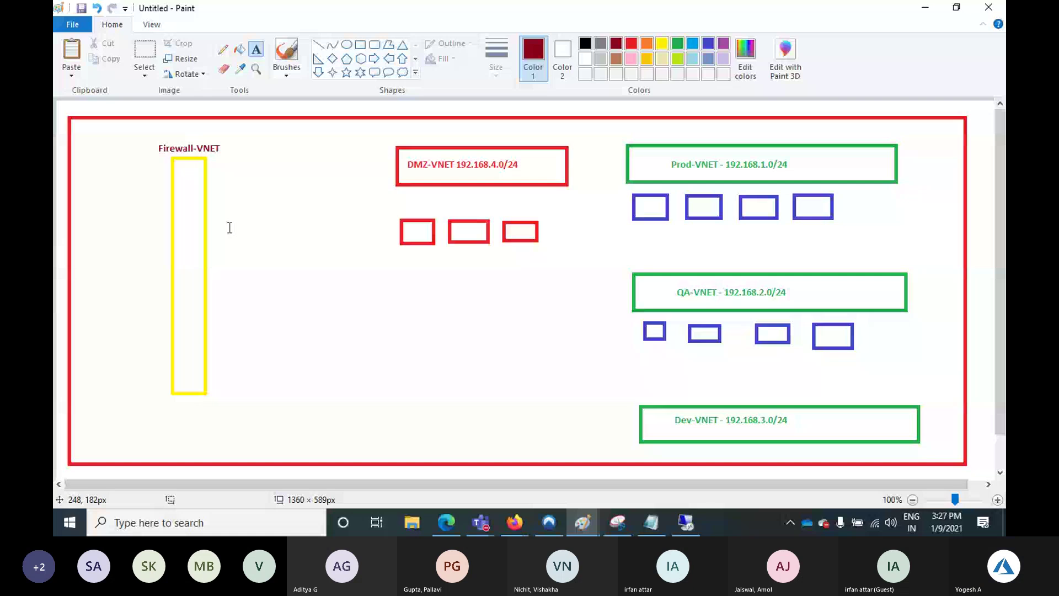
# Draw a tall dark-red box just left of the yellow Firewall-VNET box
pyautogui.click(360, 44)
pyautogui.moveTo(110, 211); pyautogui.dragTo(129, 219)
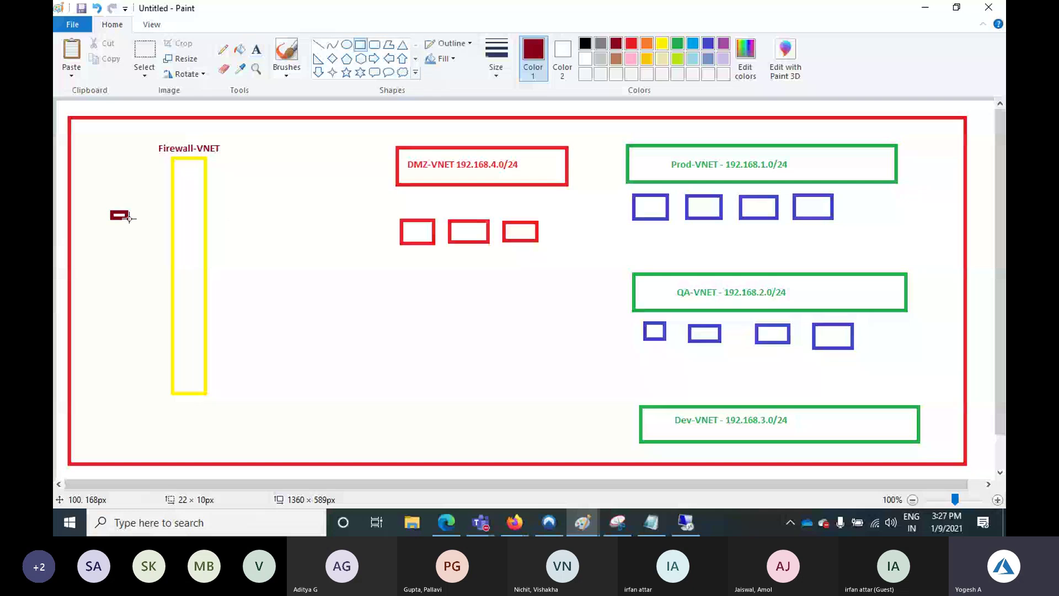
pyautogui.moveTo(129, 218); pyautogui.dragTo(166, 341)
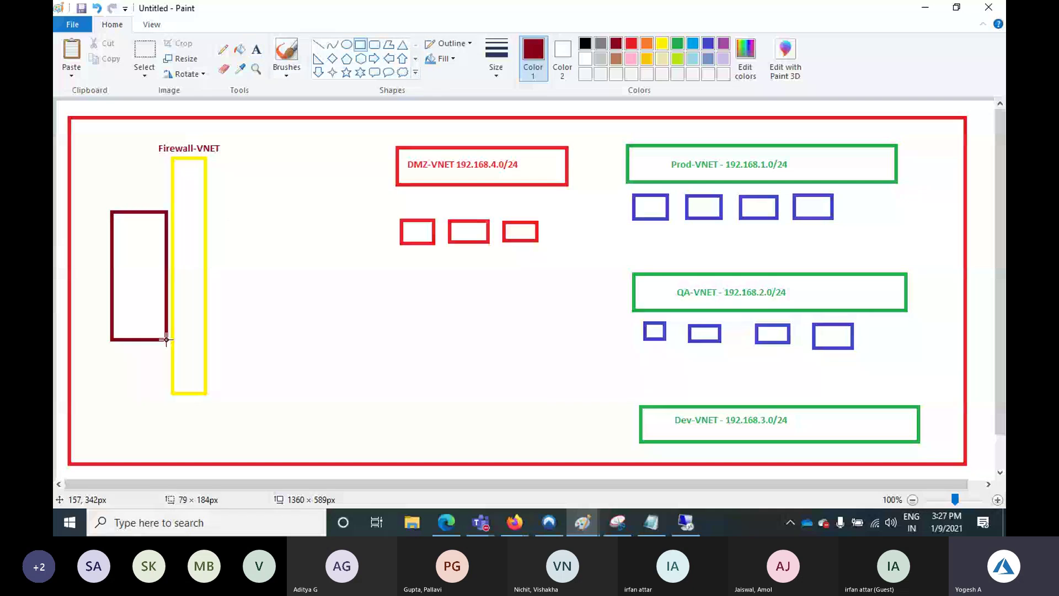
# Label the dark-red box 'Fortiget' and 'Firewall' on two lines
pyautogui.click(256, 49)
pyautogui.click(119, 224)
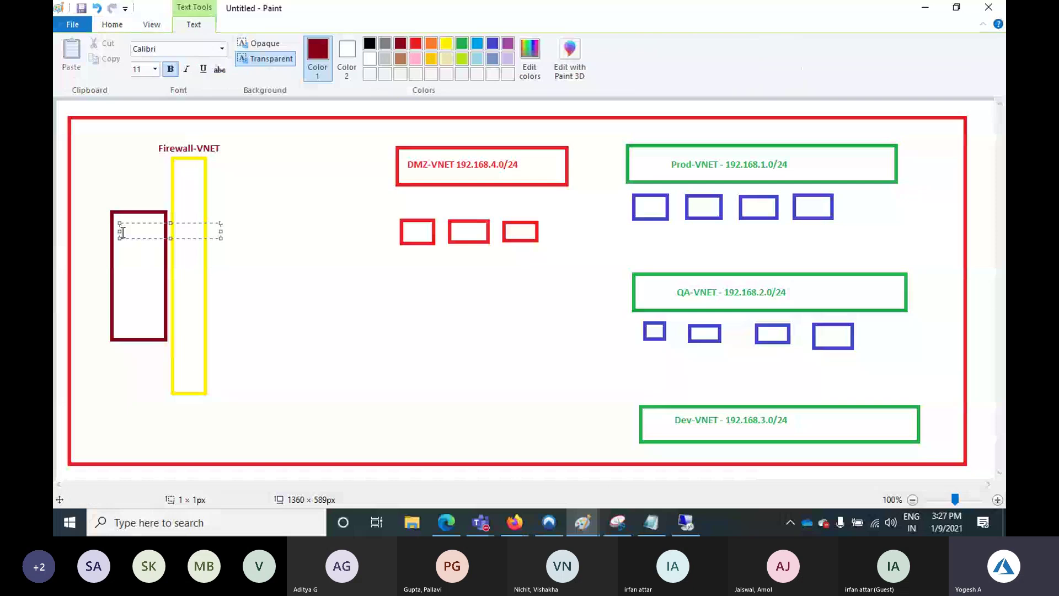
pyautogui.write('Forti')
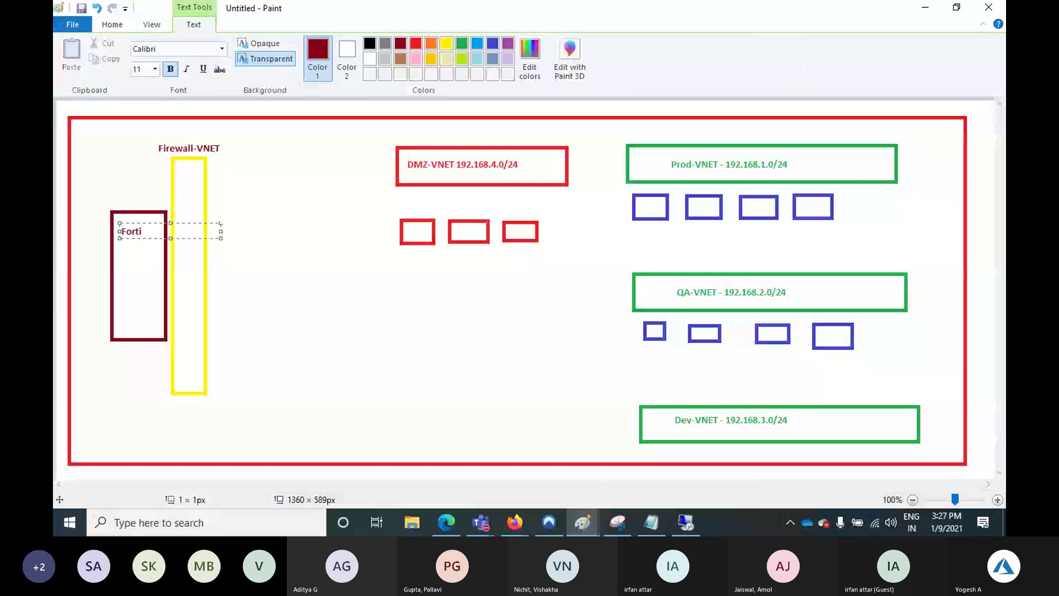
pyautogui.write('get')
pyautogui.press('Return')
pyautogui.write('Firewall')
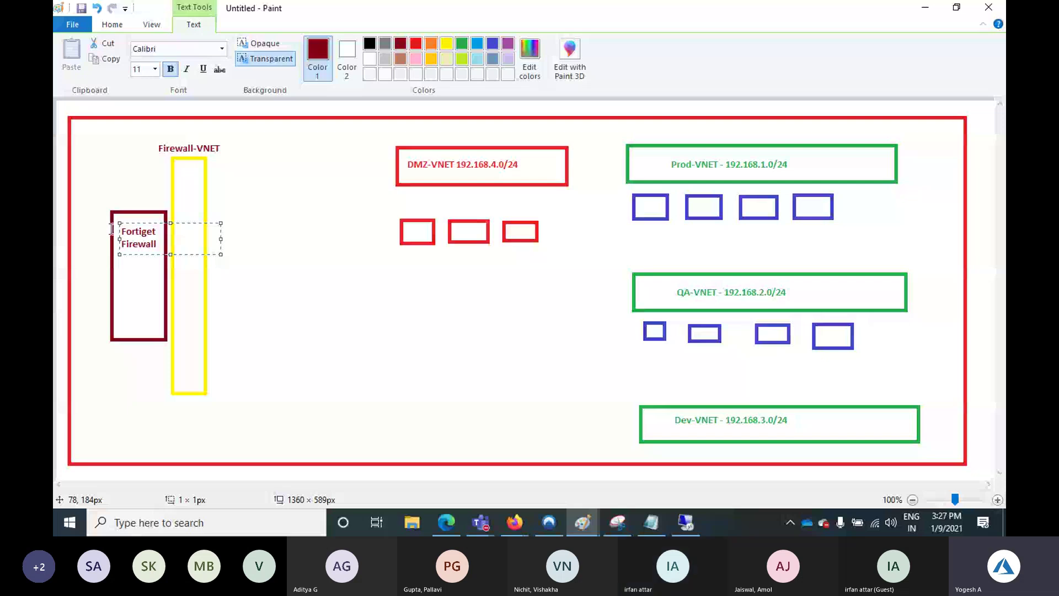
pyautogui.moveTo(221, 239); pyautogui.dragTo(164, 239)
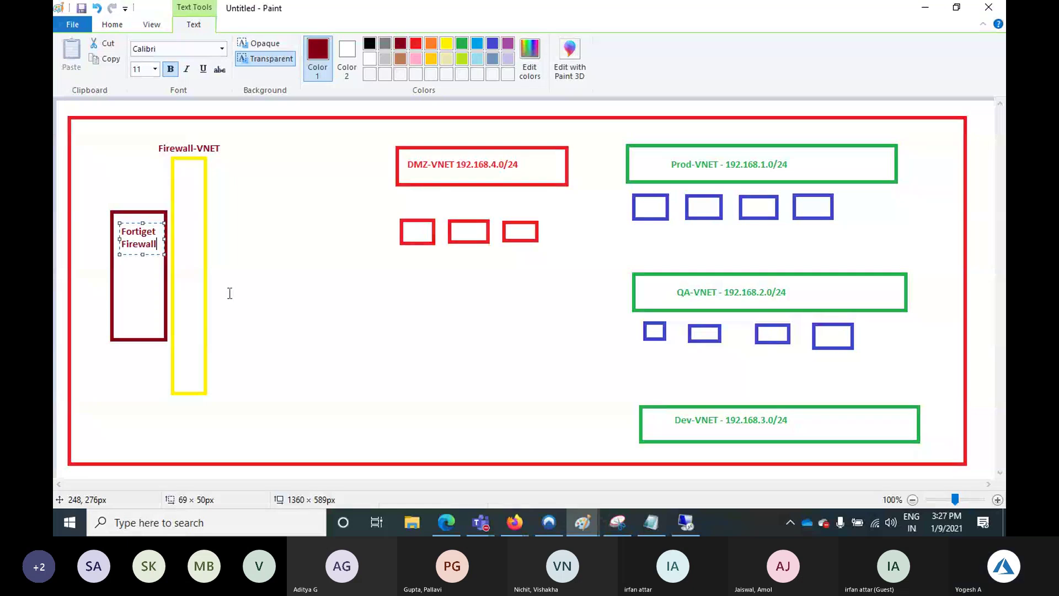
pyautogui.click(231, 138)
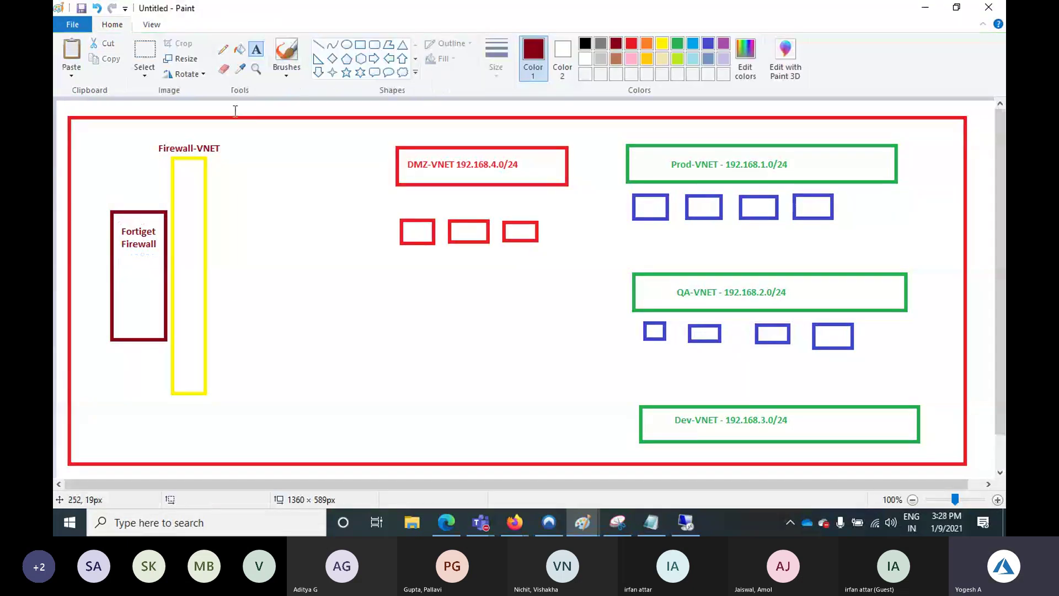
# Draw freehand curves from the yellow bar to Prod-VNET, QA-VNET and Dev-VNET
pyautogui.click(318, 44)
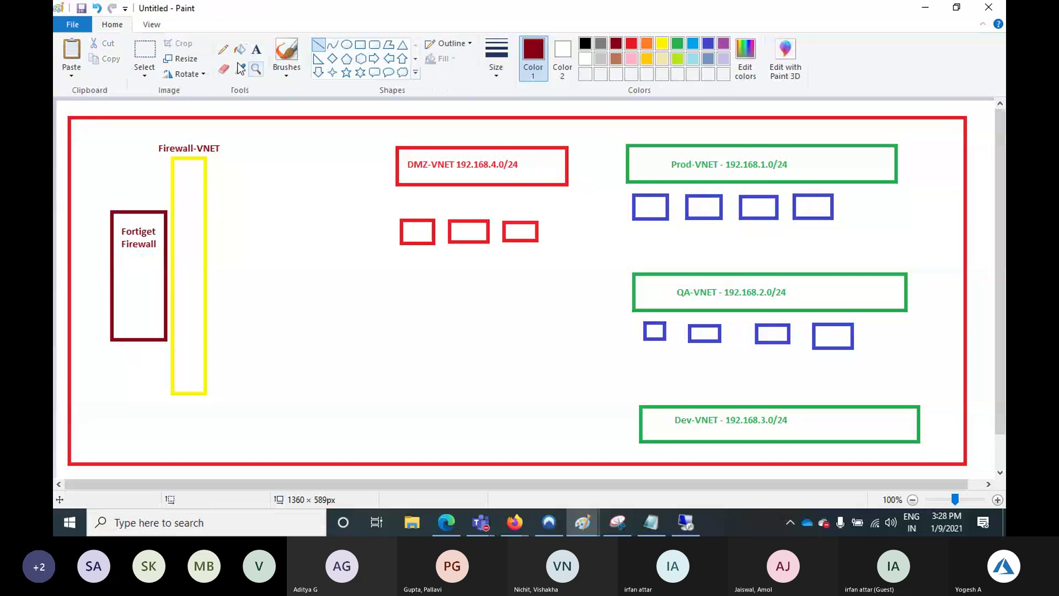
pyautogui.click(223, 49)
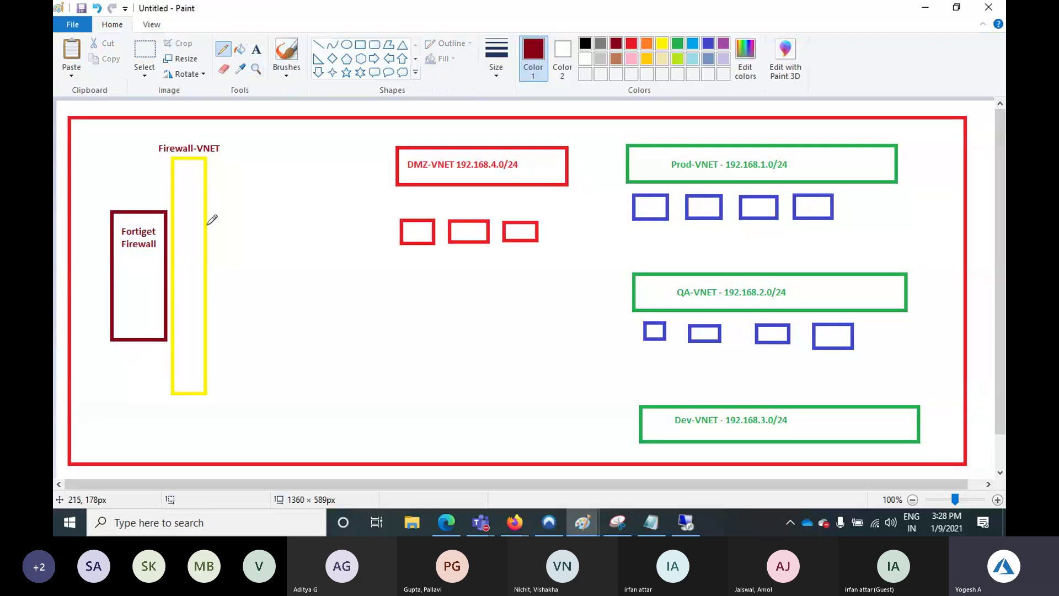
pyautogui.moveTo(208, 224)
pyautogui.mouseDown()
pyautogui.moveTo(331, 292)
pyautogui.moveTo(591, 208)
pyautogui.moveTo(625, 164)
pyautogui.mouseUp()
pyautogui.moveTo(206, 320)
pyautogui.mouseDown()
pyautogui.moveTo(428, 349)
pyautogui.moveTo(633, 293)
pyautogui.mouseUp()
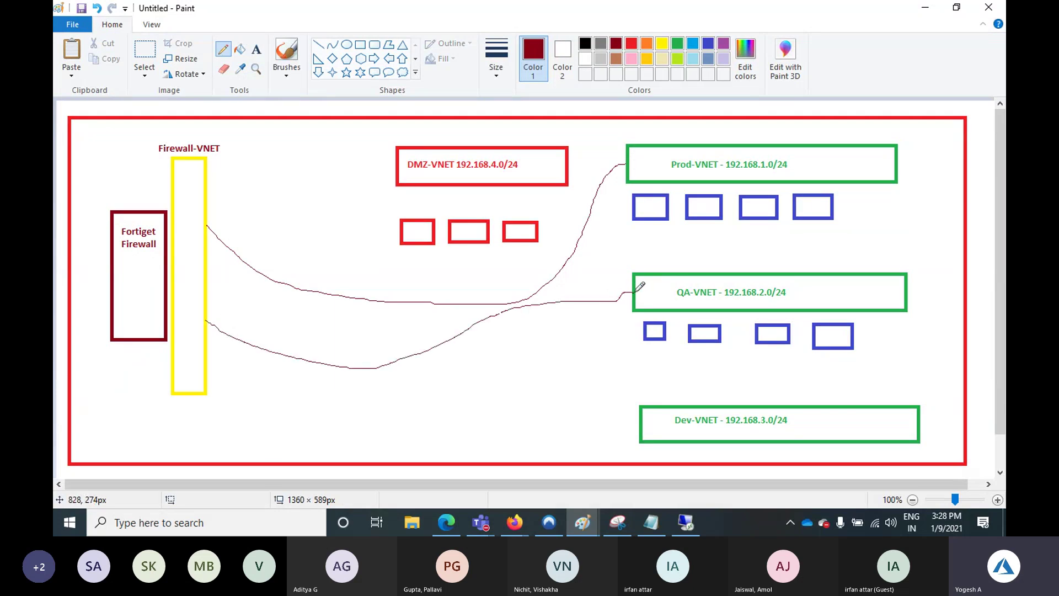
pyautogui.moveTo(207, 385)
pyautogui.mouseDown()
pyautogui.moveTo(618, 391)
pyautogui.moveTo(643, 402)
pyautogui.mouseUp()
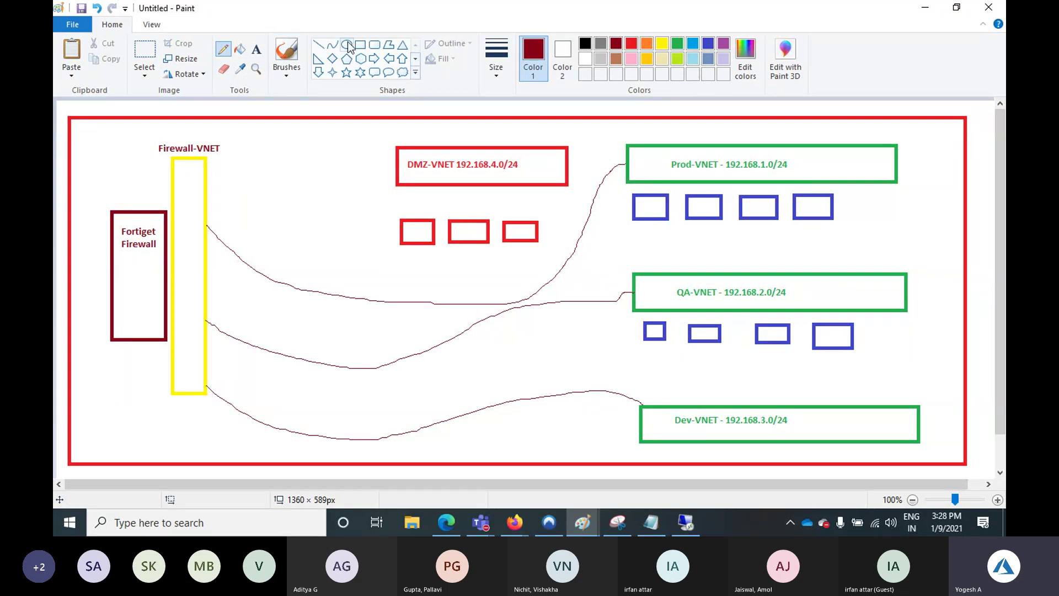
# Ring each of the three curves near the yellow bar with a dark-red circle
pyautogui.click(349, 48)
pyautogui.moveTo(266, 266); pyautogui.dragTo(305, 301)
pyautogui.moveTo(276, 339); pyautogui.dragTo(312, 369)
pyautogui.moveTo(272, 412); pyautogui.dragTo(310, 442)
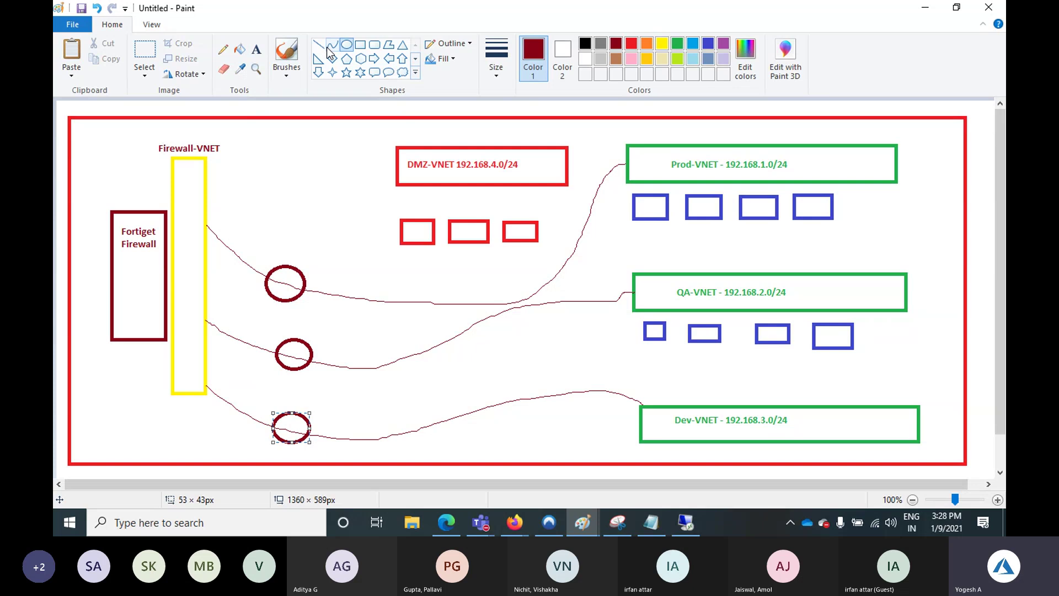
# Draw a freehand curve from the yellow bar to DMZ-VNET and loop the first small red box
pyautogui.click(223, 49)
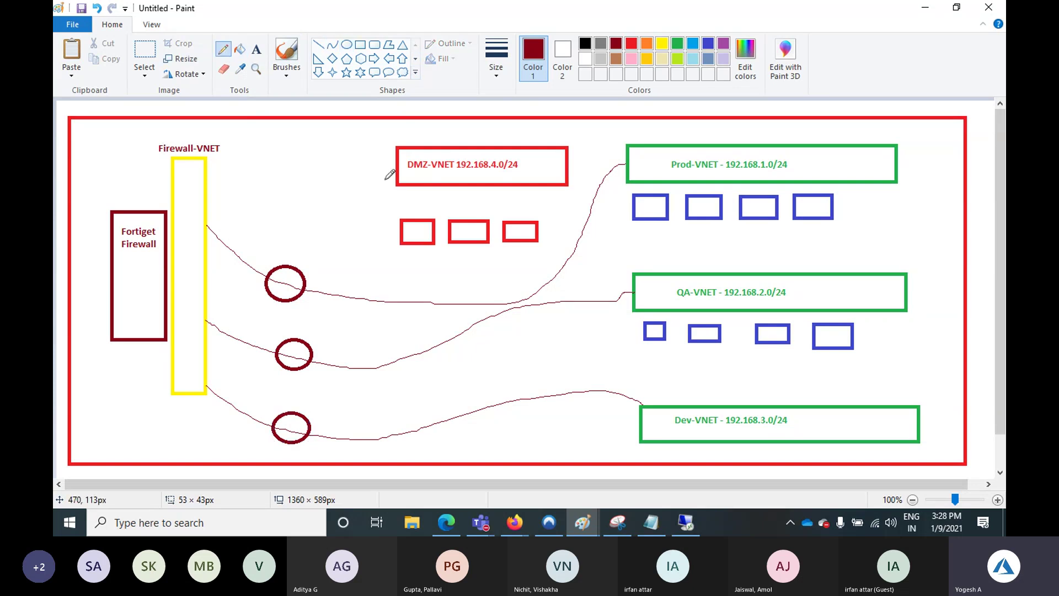
pyautogui.moveTo(396, 176)
pyautogui.mouseDown()
pyautogui.moveTo(337, 168)
pyautogui.moveTo(206, 206)
pyautogui.mouseUp()
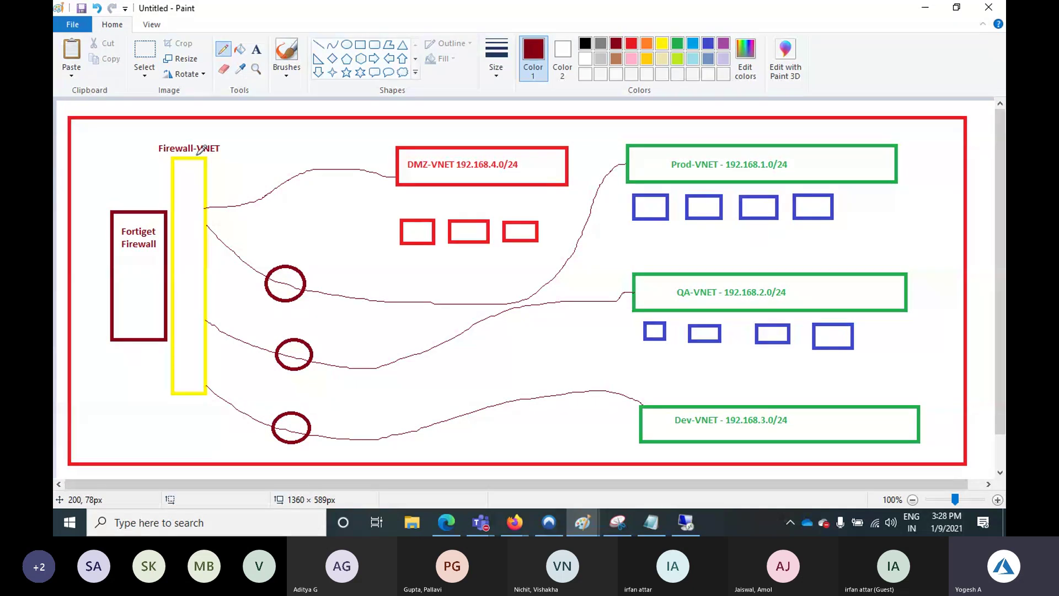
pyautogui.moveTo(436, 221); pyautogui.dragTo(402, 212)
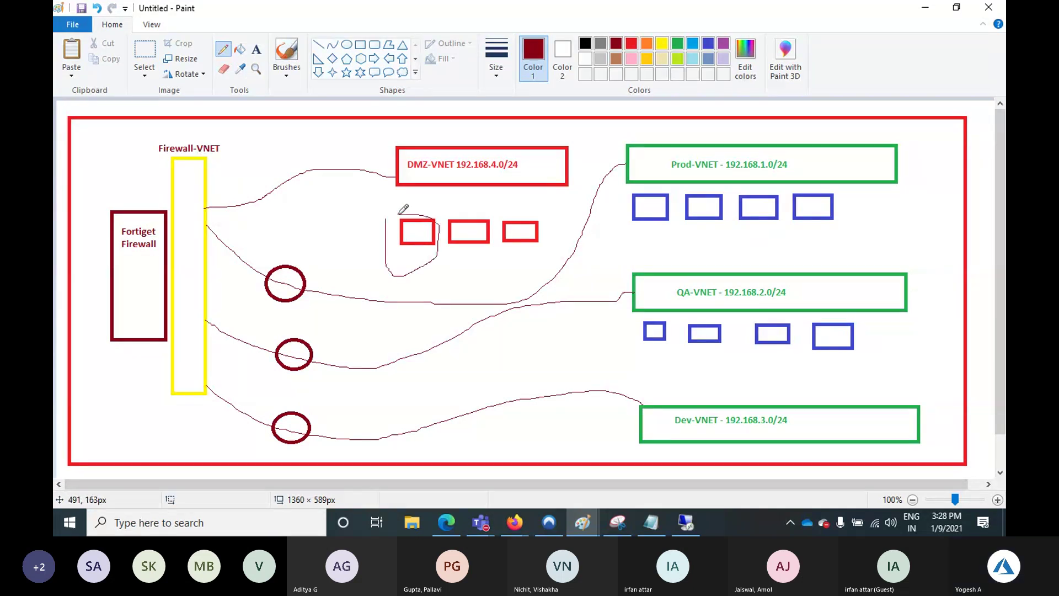
# Add a 'WebServer' label above the first small red box
pyautogui.click(256, 49)
pyautogui.click(386, 200)
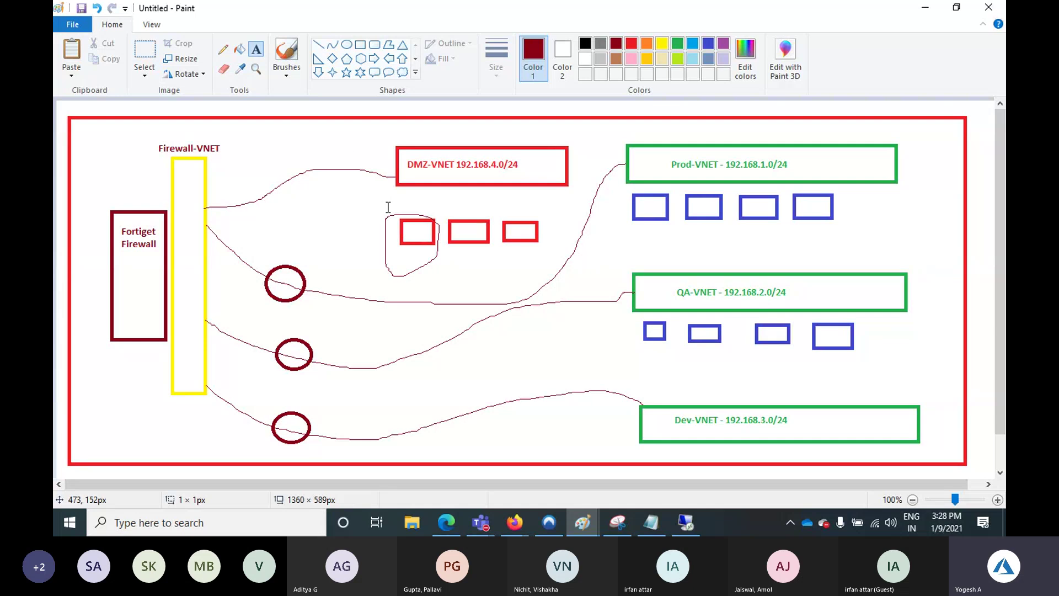
pyautogui.write('Web')
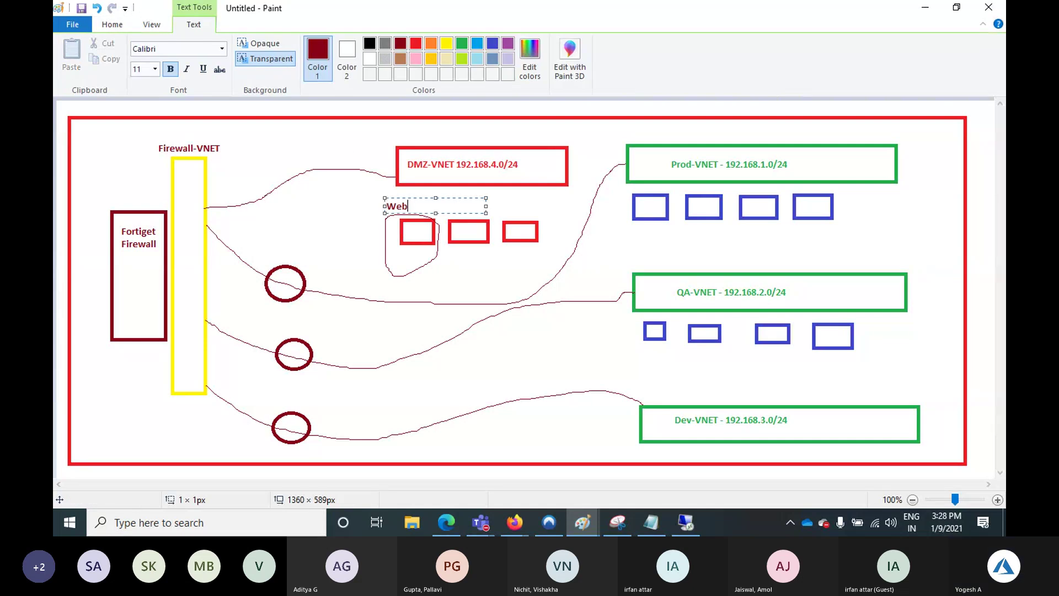
pyautogui.write('Server')
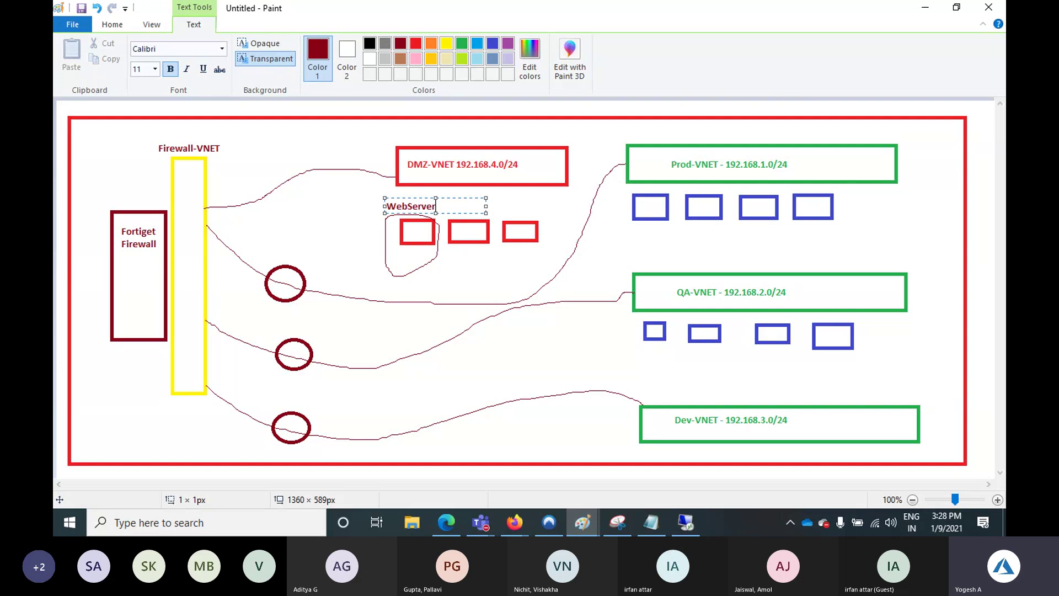
pyautogui.click(503, 282)
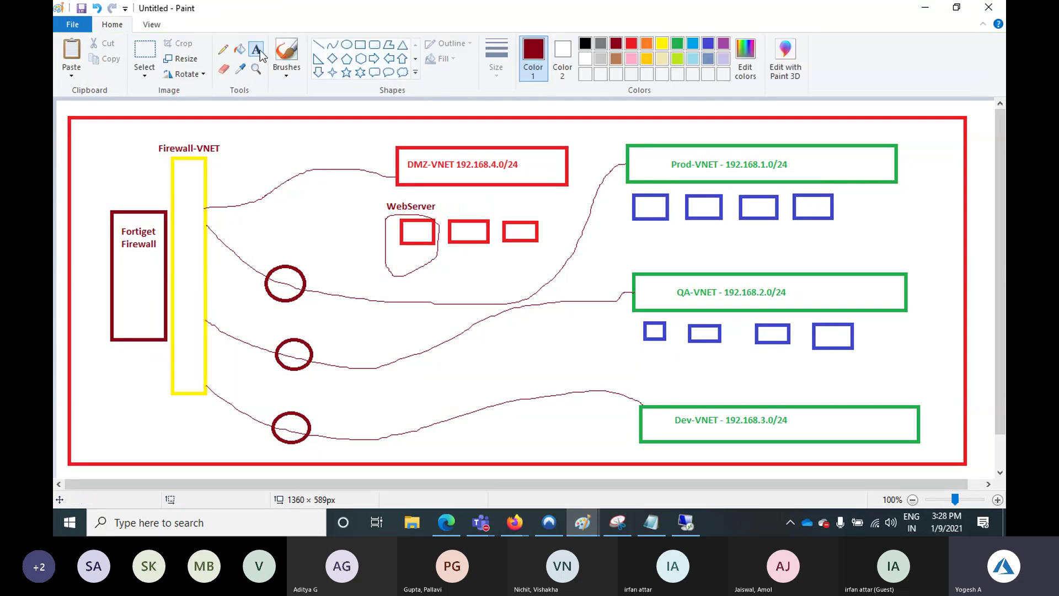
pyautogui.click(361, 45)
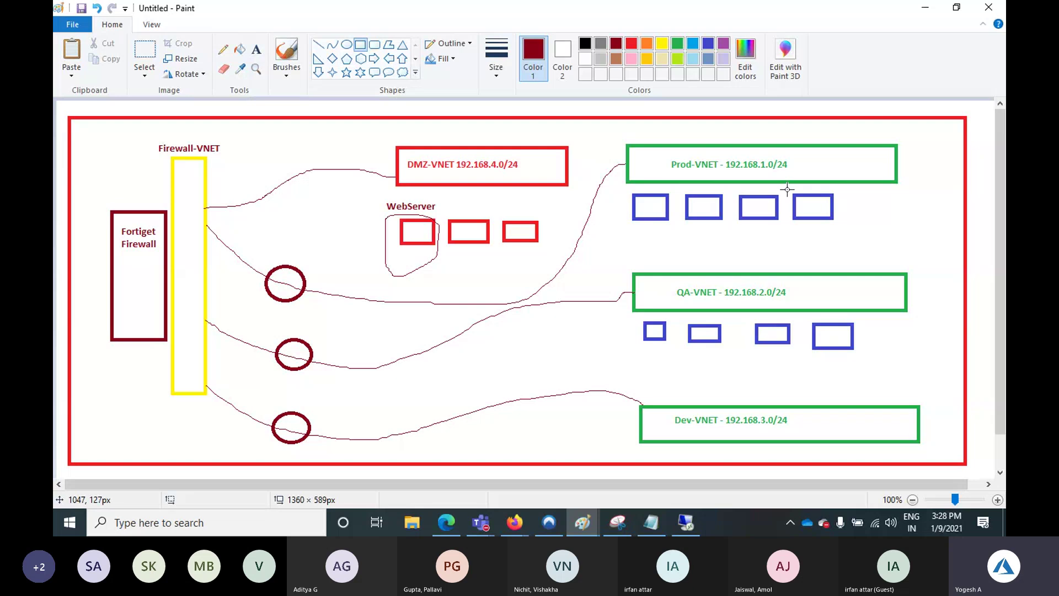
# Frame the rightmost blue Prod-VNET box in dark red and run a freehand line to it from WebServer
pyautogui.moveTo(787, 189); pyautogui.dragTo(851, 230)
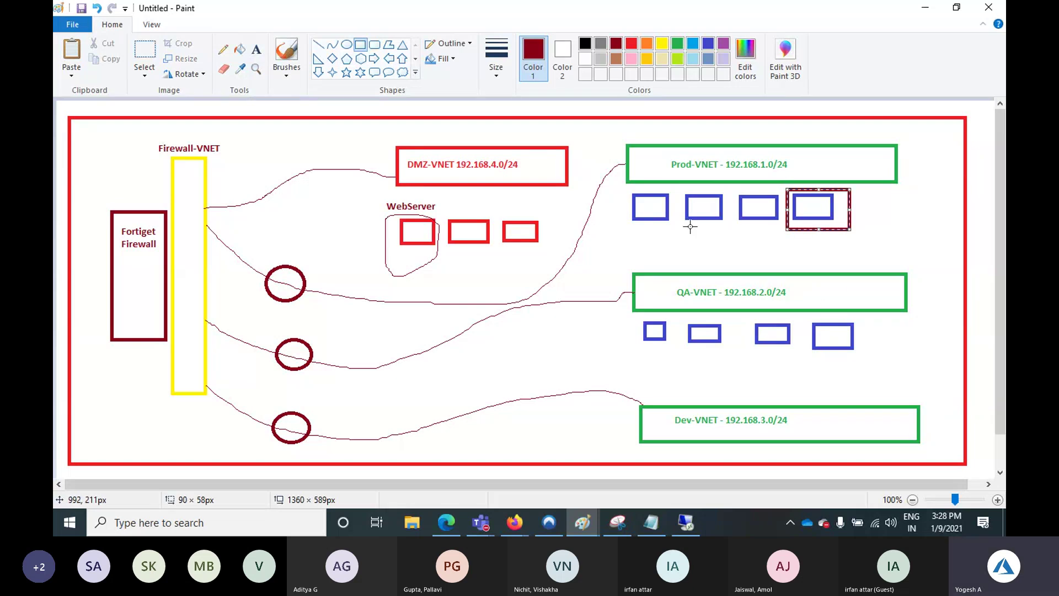
pyautogui.click(223, 48)
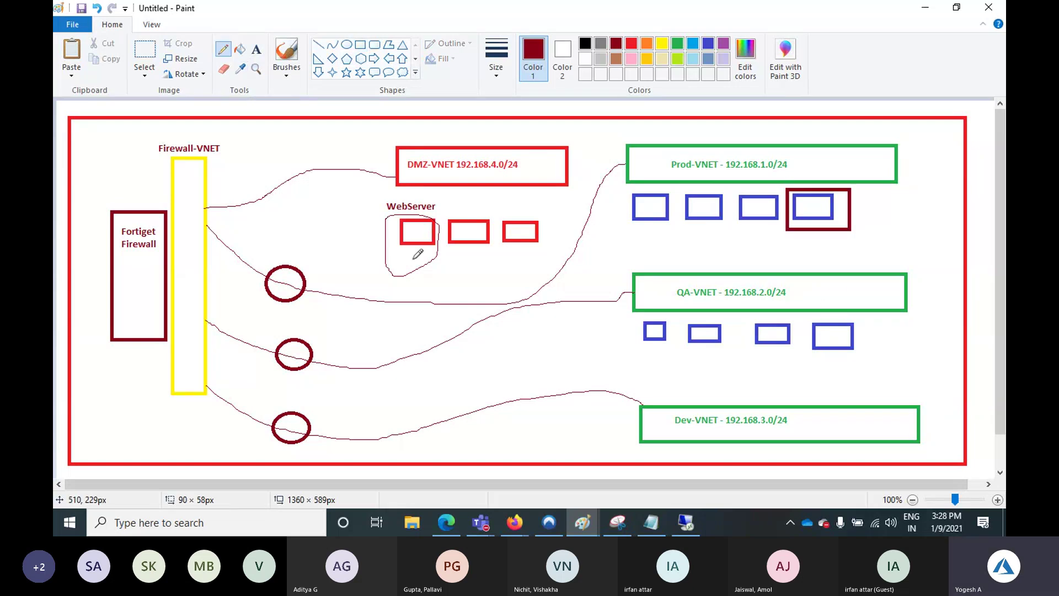
pyautogui.moveTo(420, 241); pyautogui.dragTo(774, 234)
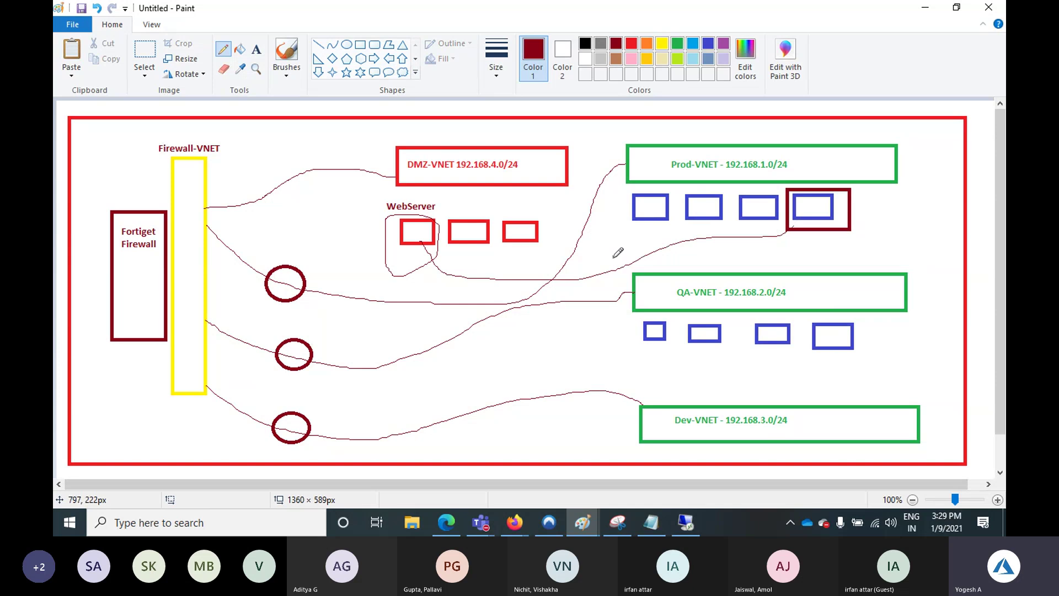
pyautogui.moveTo(613, 257); pyautogui.dragTo(602, 296)
pyautogui.moveTo(587, 260); pyautogui.dragTo(636, 285)
pyautogui.hotkey('ctrl', 'z')
pyautogui.hotkey('ctrl', 'z')
pyautogui.hotkey('ctrl', 'z')
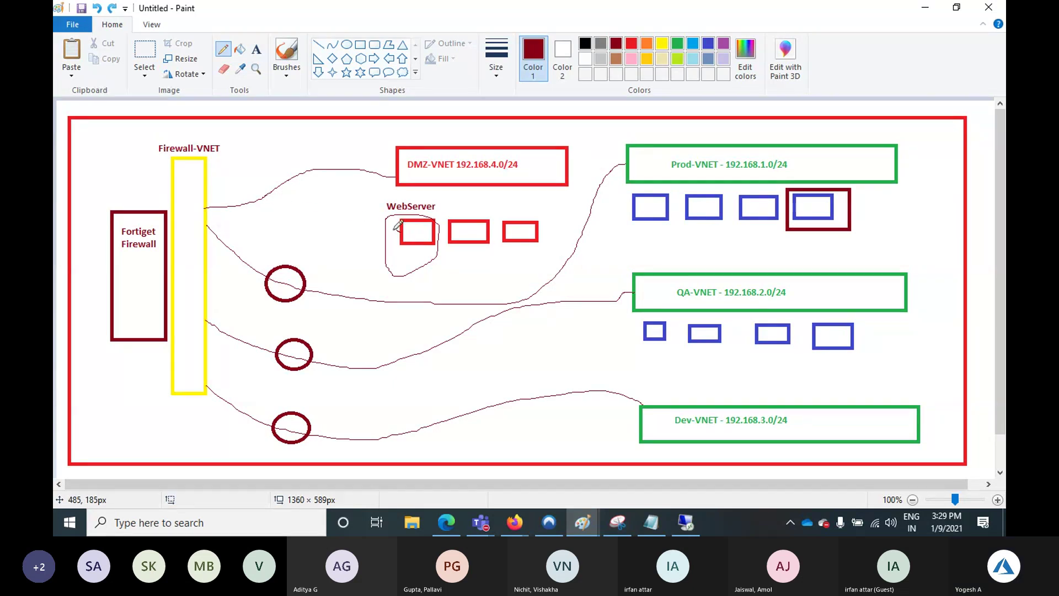
pyautogui.moveTo(401, 229)
pyautogui.mouseDown()
pyautogui.moveTo(204, 258)
pyautogui.moveTo(788, 224)
pyautogui.mouseUp()
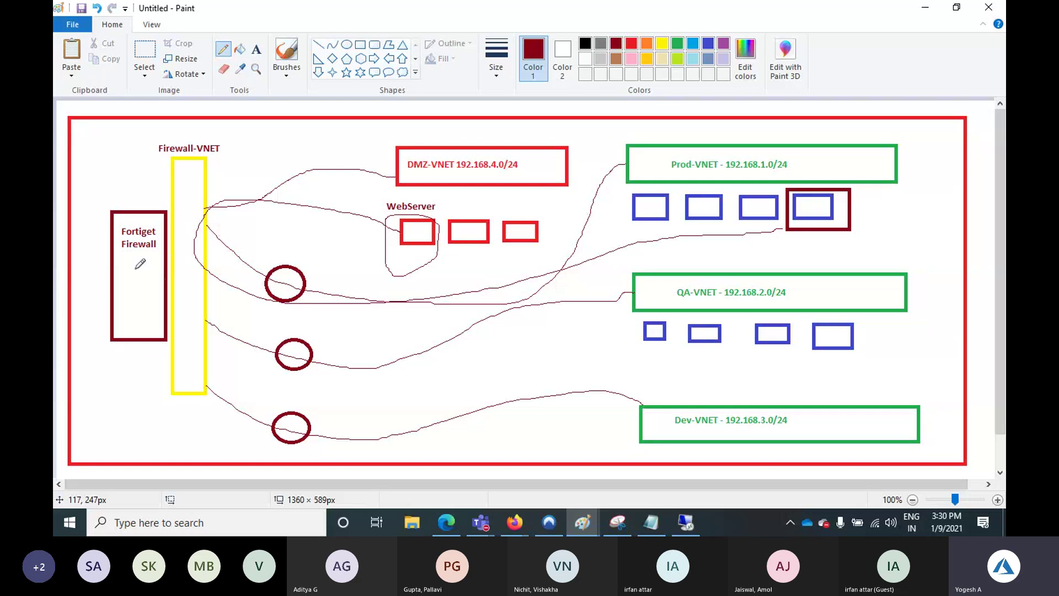
# Pencil a line down the left edge, scribble loops in the Fortiget box, draw toward WebServer, and add squiggles under Prod and QA
pyautogui.moveTo(61, 172)
pyautogui.mouseDown()
pyautogui.moveTo(110, 251)
pyautogui.moveTo(68, 421)
pyautogui.mouseUp()
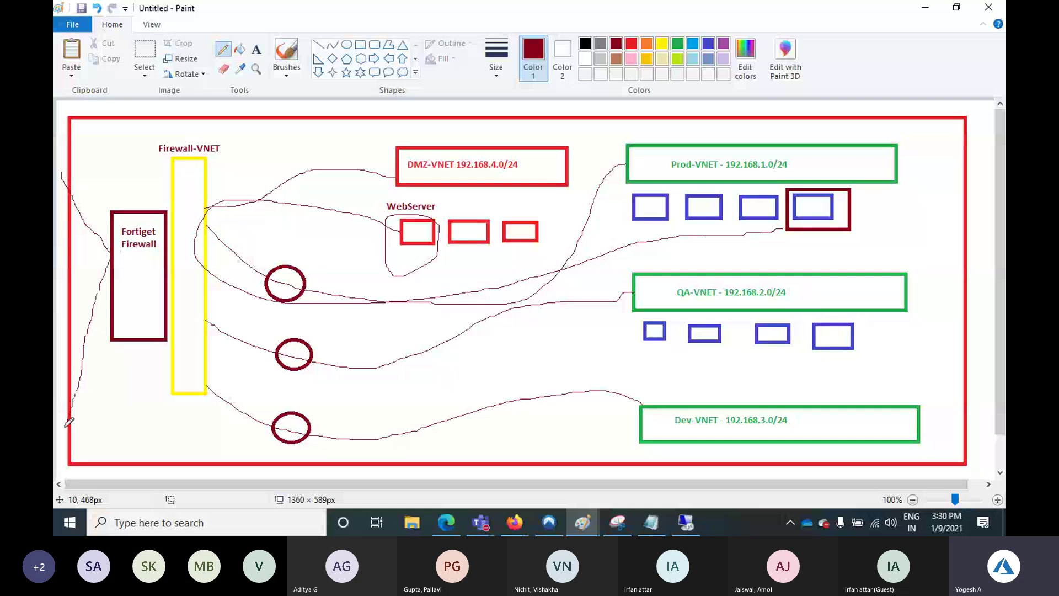
pyautogui.moveTo(129, 273); pyautogui.dragTo(137, 311)
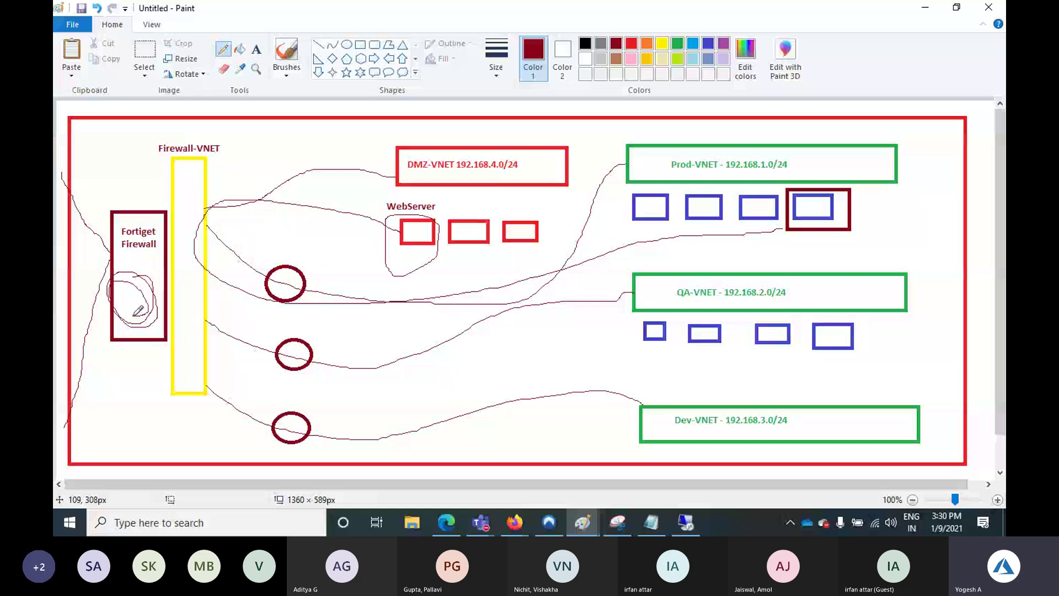
pyautogui.moveTo(146, 260); pyautogui.dragTo(361, 227)
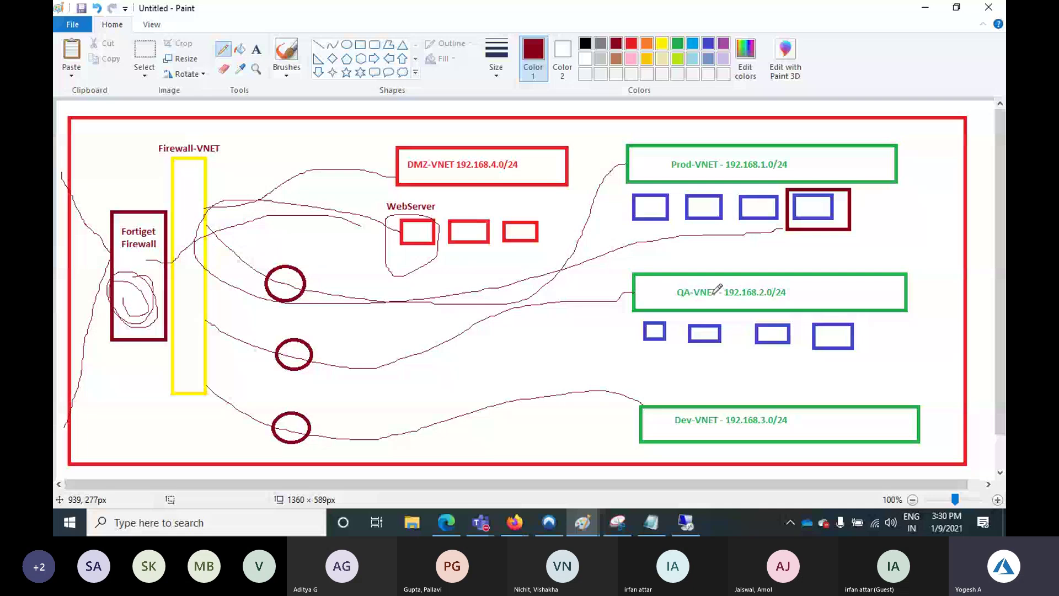
pyautogui.moveTo(644, 225); pyautogui.dragTo(646, 254)
pyautogui.moveTo(657, 340); pyautogui.dragTo(662, 355)
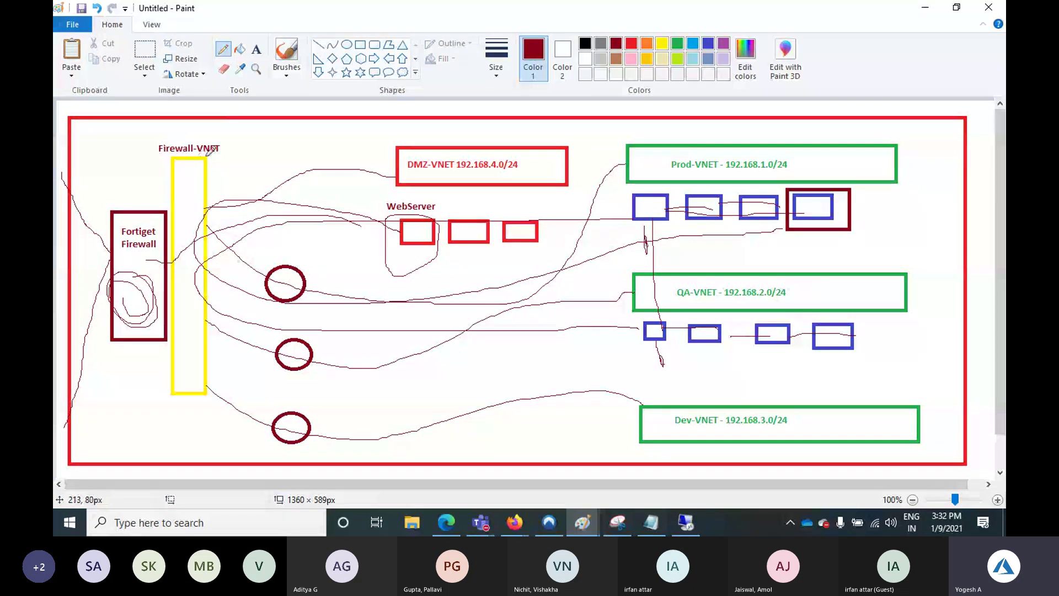
# Add the text label 'HUB' beside the Firewall-VNET bar
pyautogui.click(256, 49)
pyautogui.click(216, 154)
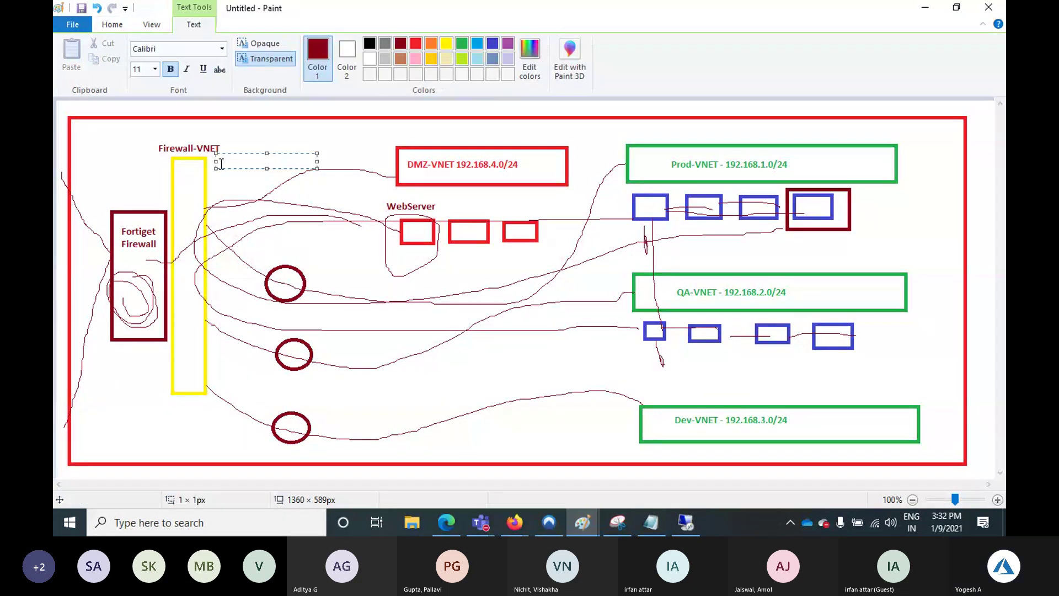
pyautogui.write('HU')
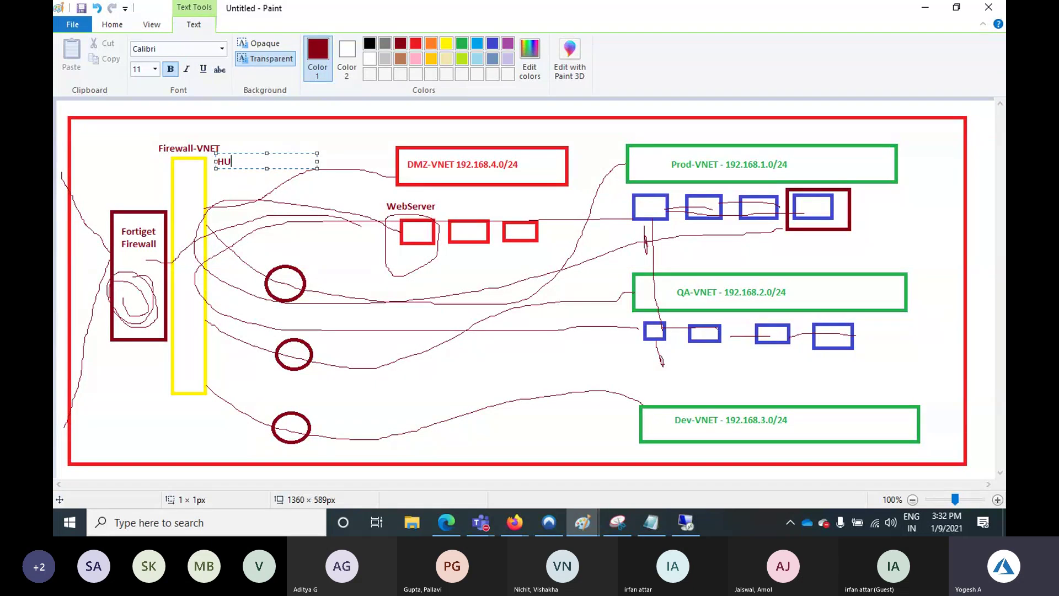
pyautogui.write('B')
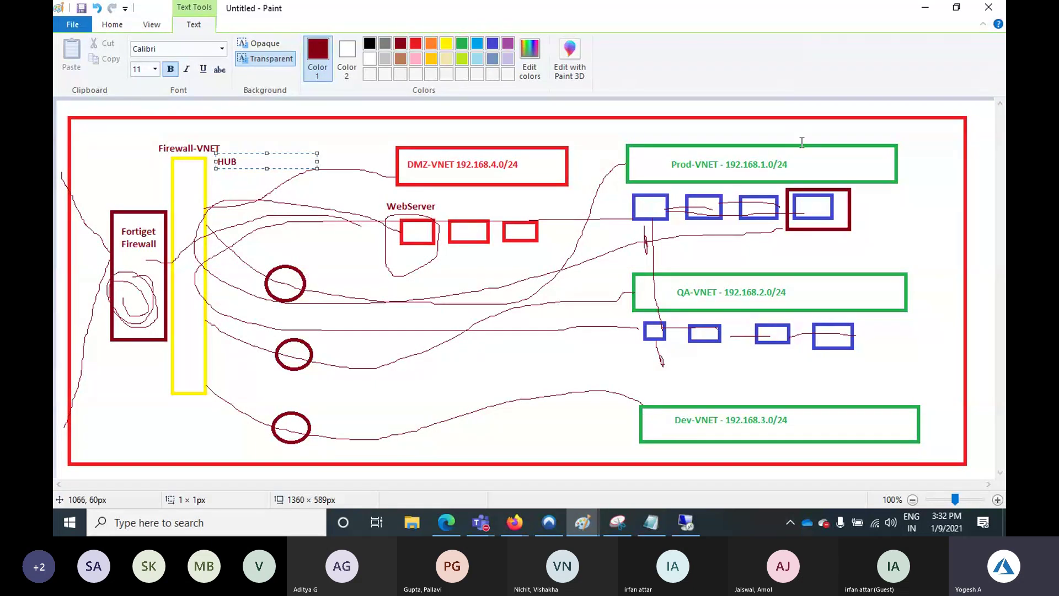
pyautogui.click(824, 136)
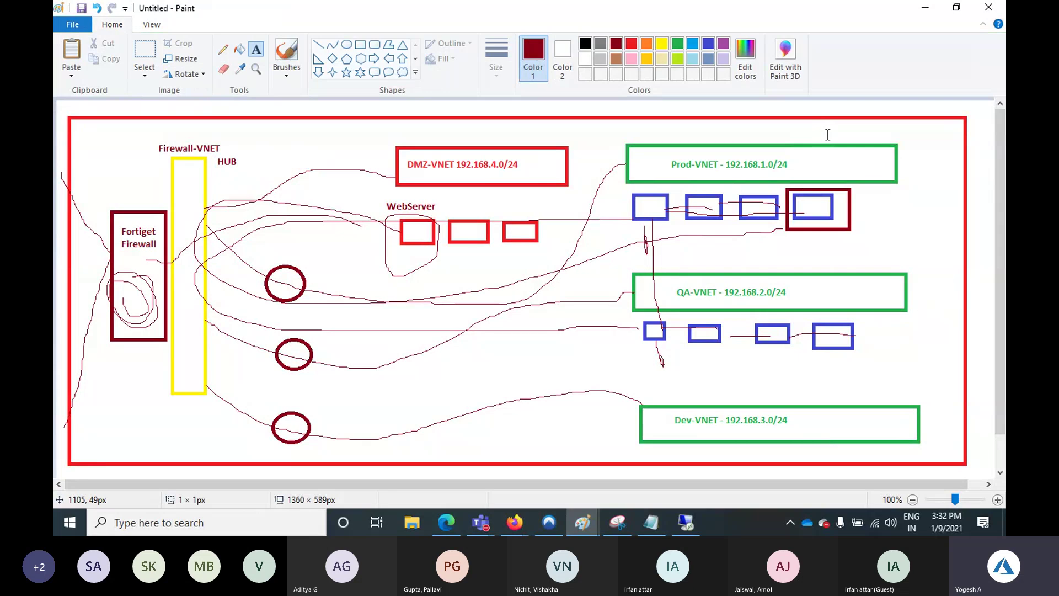
# Label Prod-VNET 'Spoke1', then paste and edit it into 'Spoke2' above QA-VNET
pyautogui.click(827, 132)
pyautogui.write('Spok')
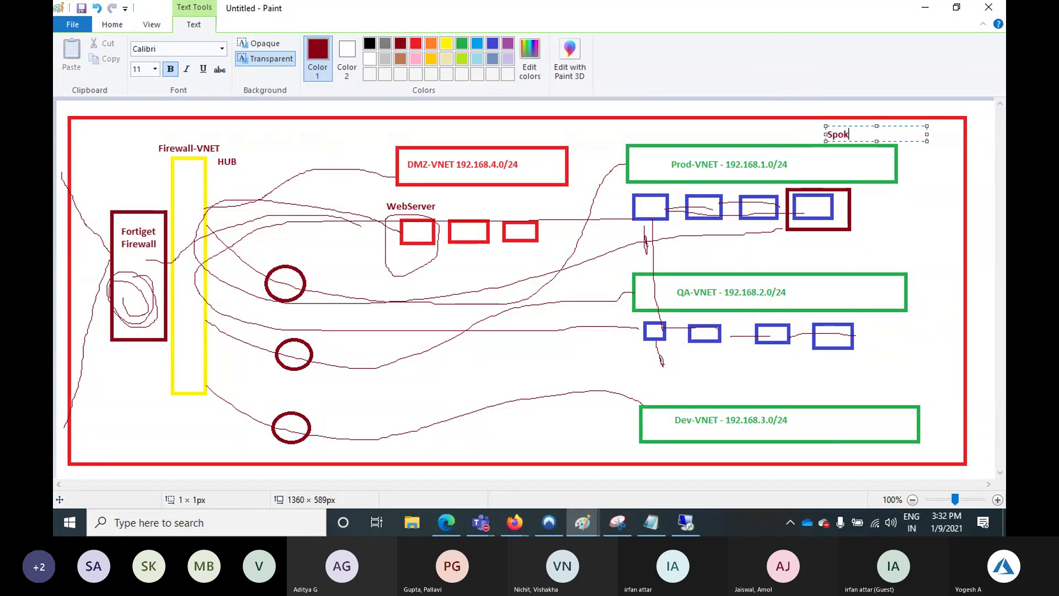
pyautogui.write('e1')
pyautogui.hotkey('ctrl', 'a')
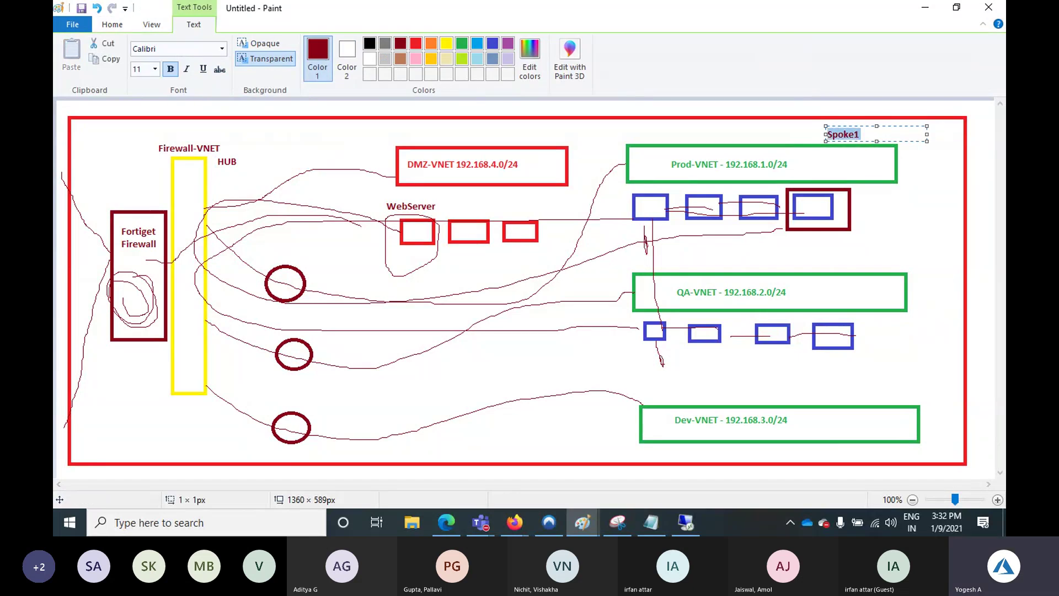
pyautogui.hotkey('ctrl', 'c')
pyautogui.click(864, 256)
pyautogui.hotkey('ctrl', 'v')
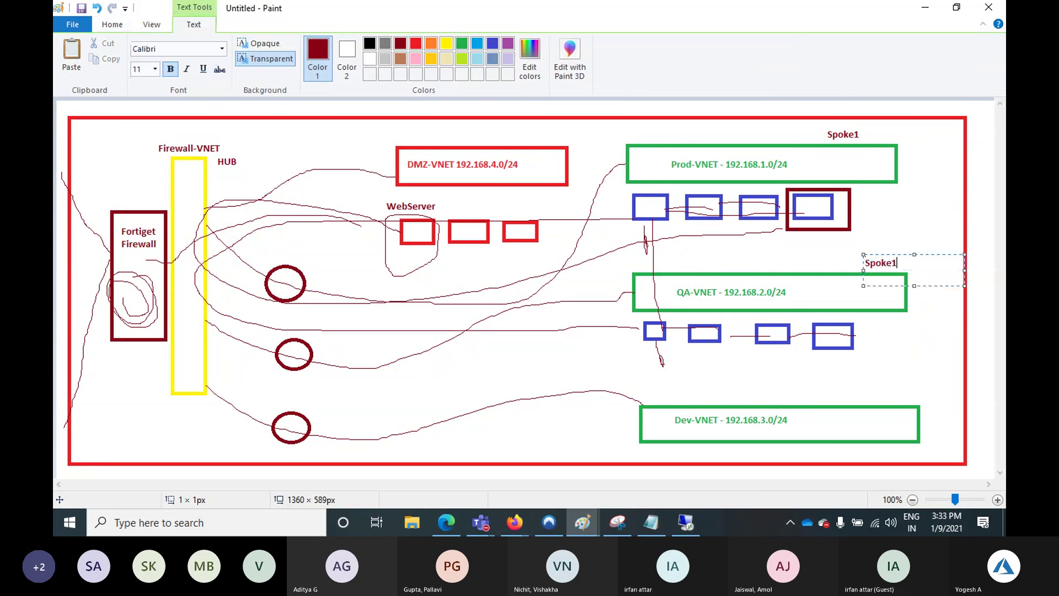
pyautogui.press('BackSpace')
pyautogui.write('2')
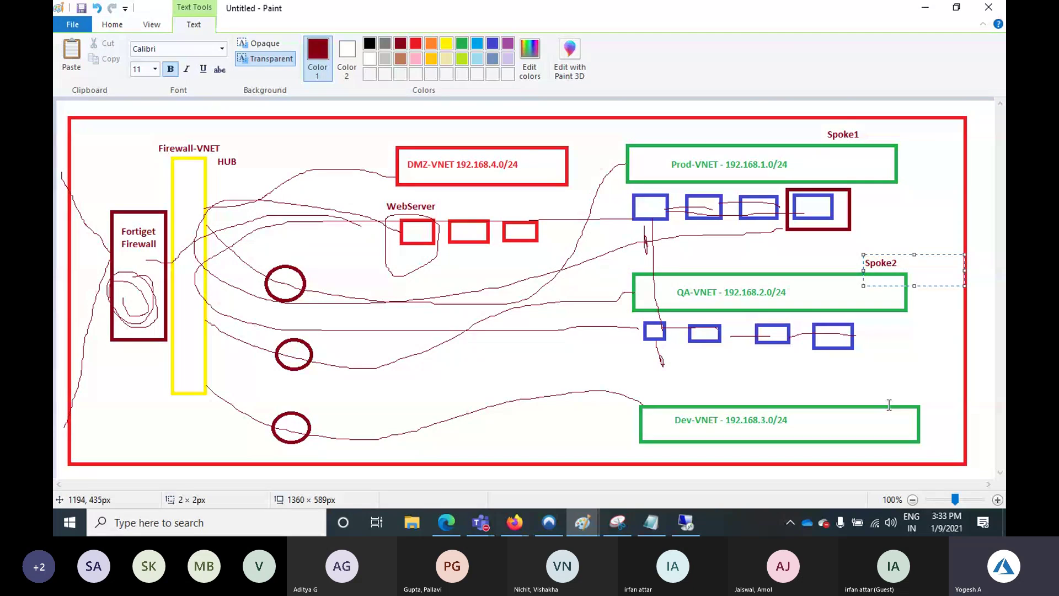
pyautogui.click(880, 399)
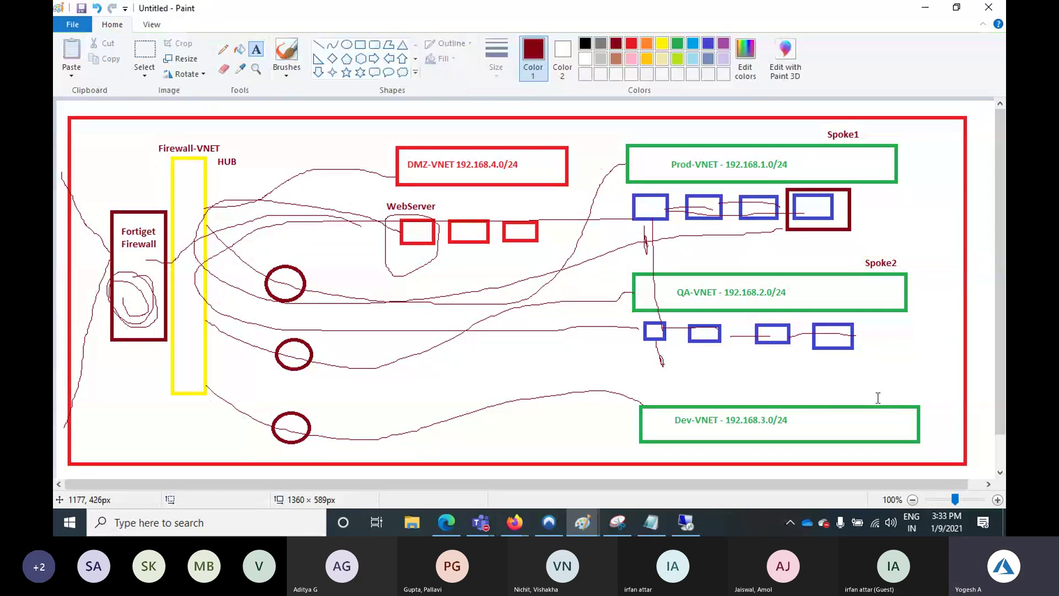
# Add pasted labels 'Spoke3' above Dev-VNET and 'Spoke4' above DMZ-VNET
pyautogui.click(878, 397)
pyautogui.hotkey('ctrl', 'v')
pyautogui.press('BackSpace')
pyautogui.write('3')
pyautogui.click(524, 132)
pyautogui.click(524, 133)
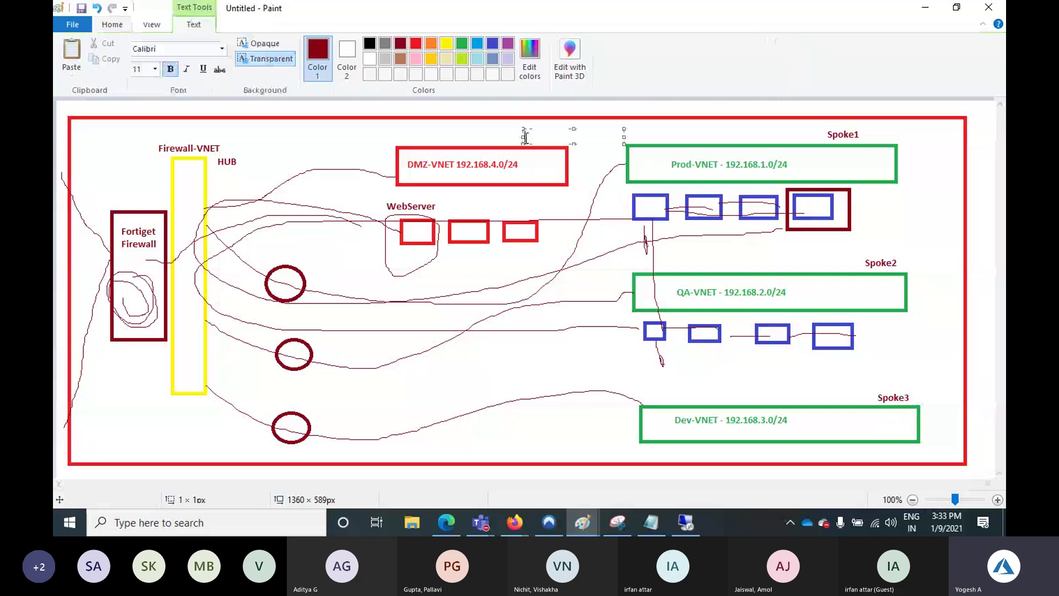
pyautogui.hotkey('ctrl', 'v')
pyautogui.press('BackSpace')
pyautogui.write('4')
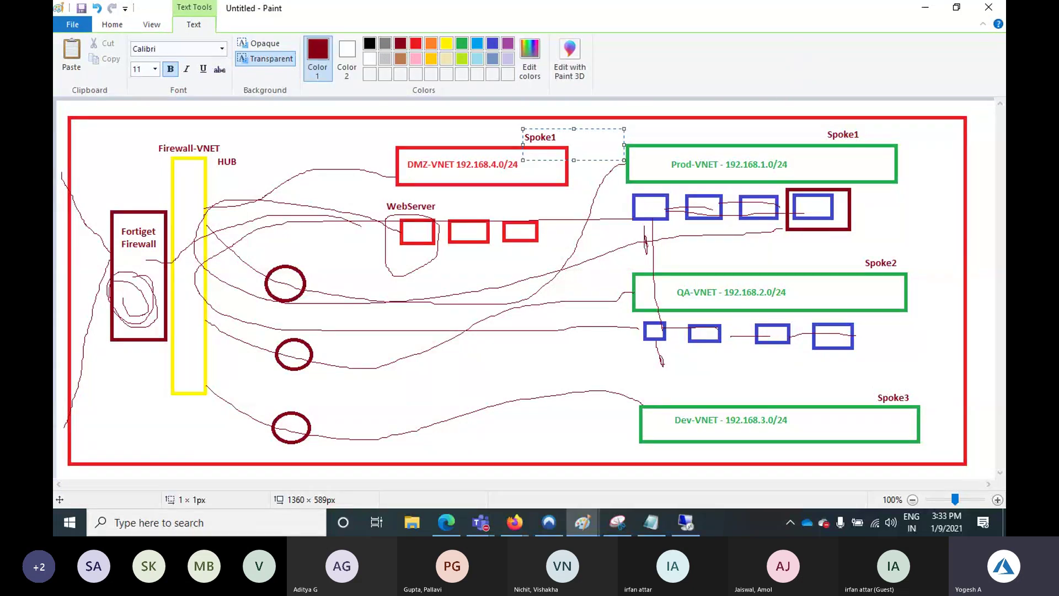
pyautogui.click(449, 140)
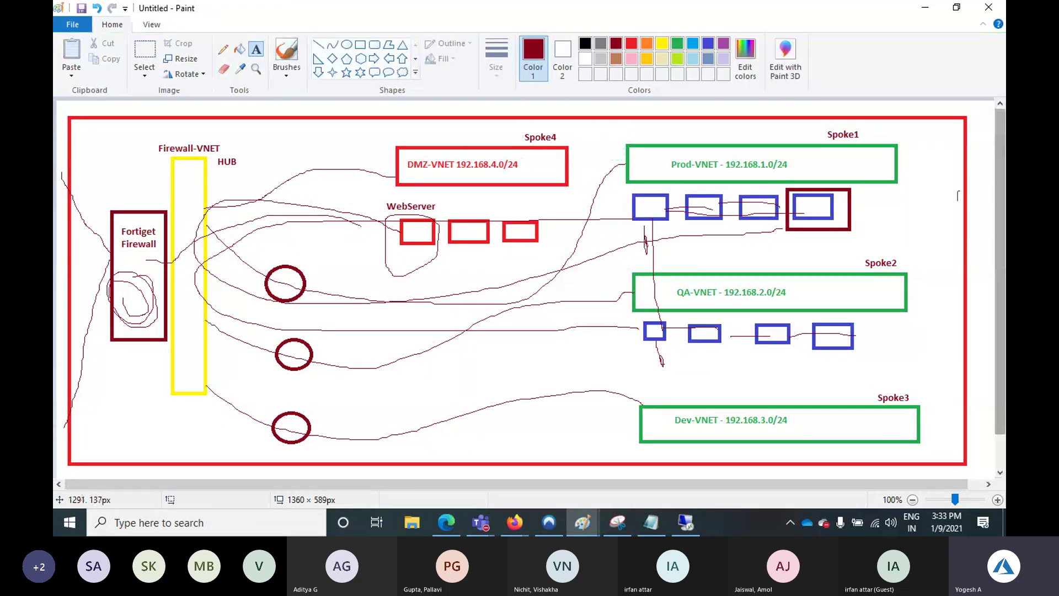
pyautogui.click(318, 44)
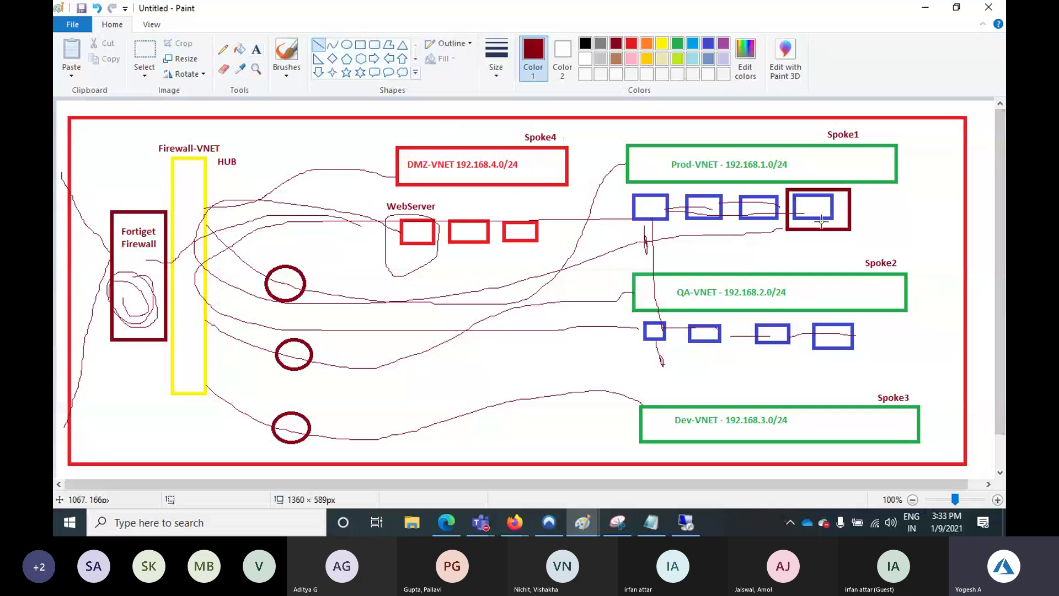
pyautogui.moveTo(894, 182); pyautogui.dragTo(919, 273)
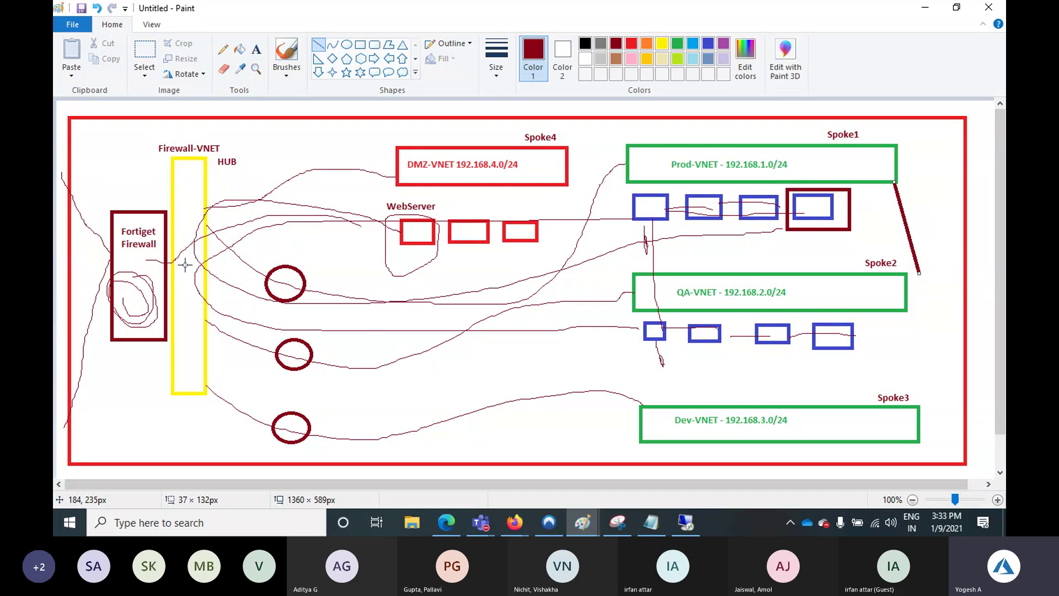
pyautogui.hotkey('ctrl', 'z')
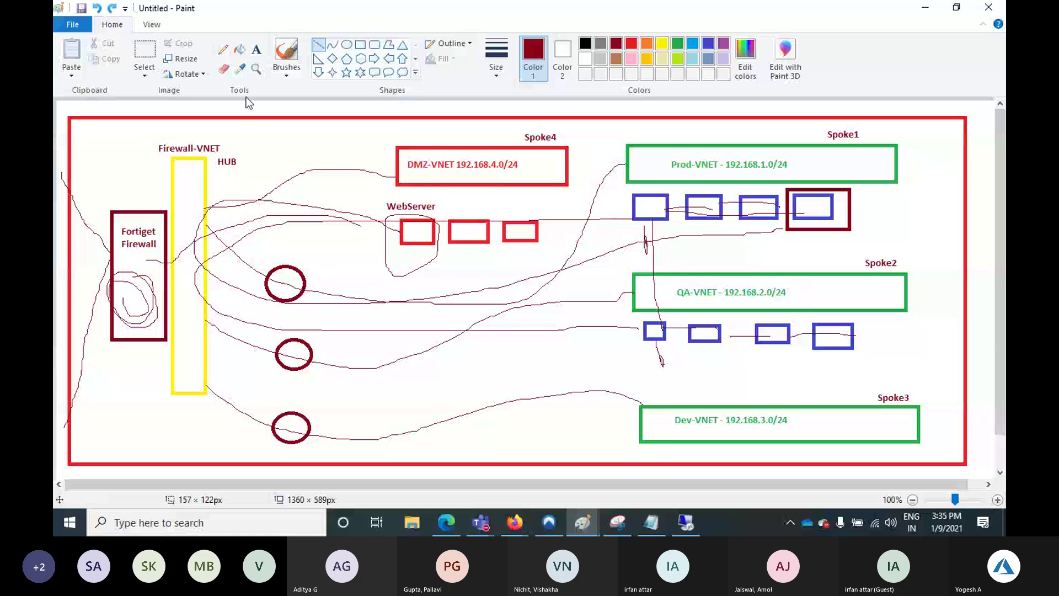
# Draw a lime rectangle enclosing the Firewall-VNET hub and Fortiget Firewall
pyautogui.click(360, 45)
pyautogui.moveTo(75, 128)
pyautogui.mouseDown()
pyautogui.moveTo(141, 291)
pyautogui.moveTo(248, 414)
pyautogui.moveTo(254, 445)
pyautogui.mouseUp()
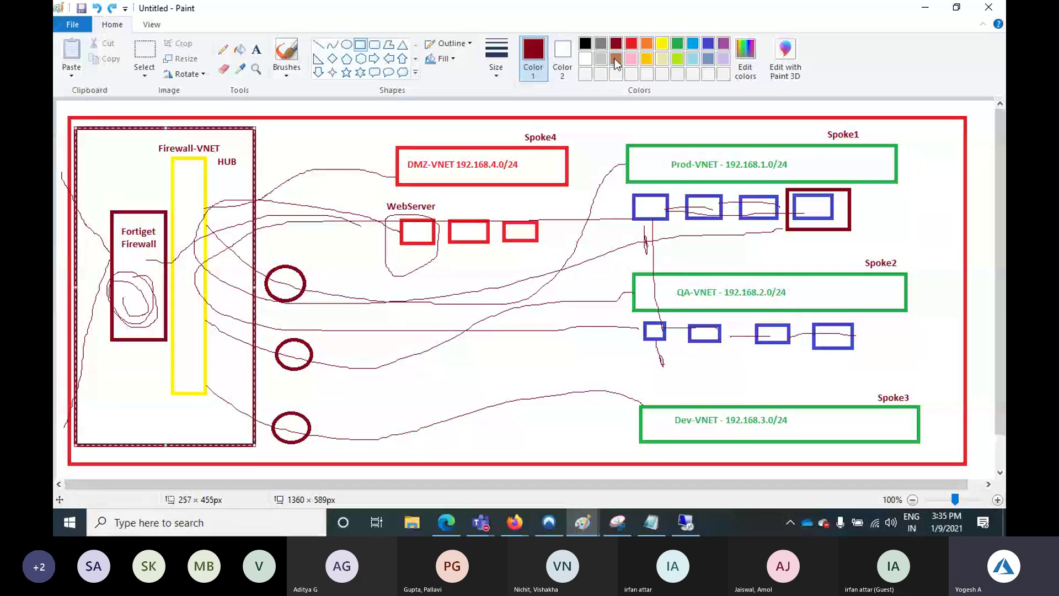
pyautogui.click(663, 43)
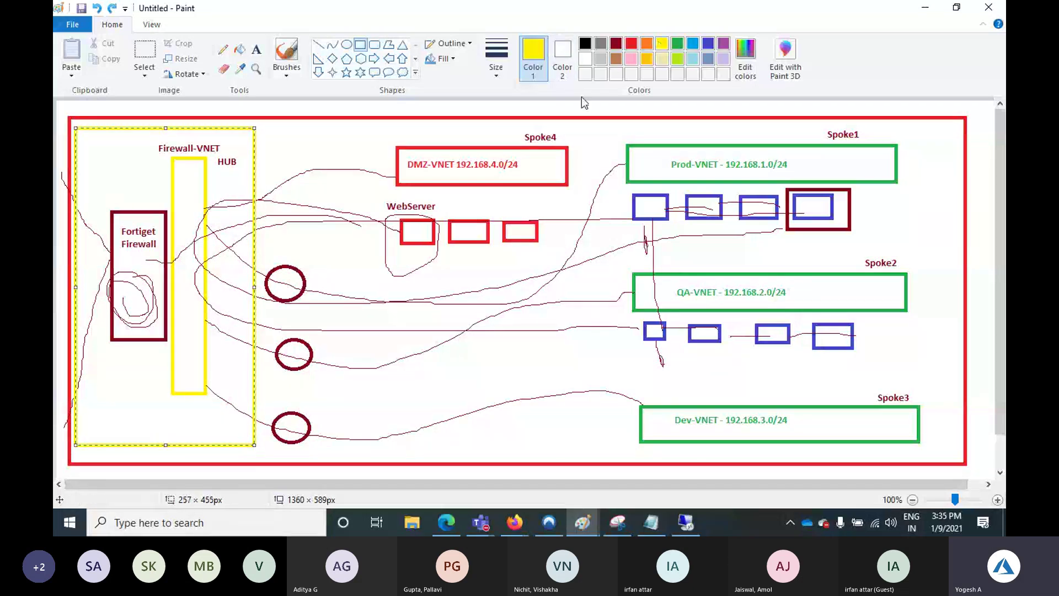
pyautogui.click(677, 59)
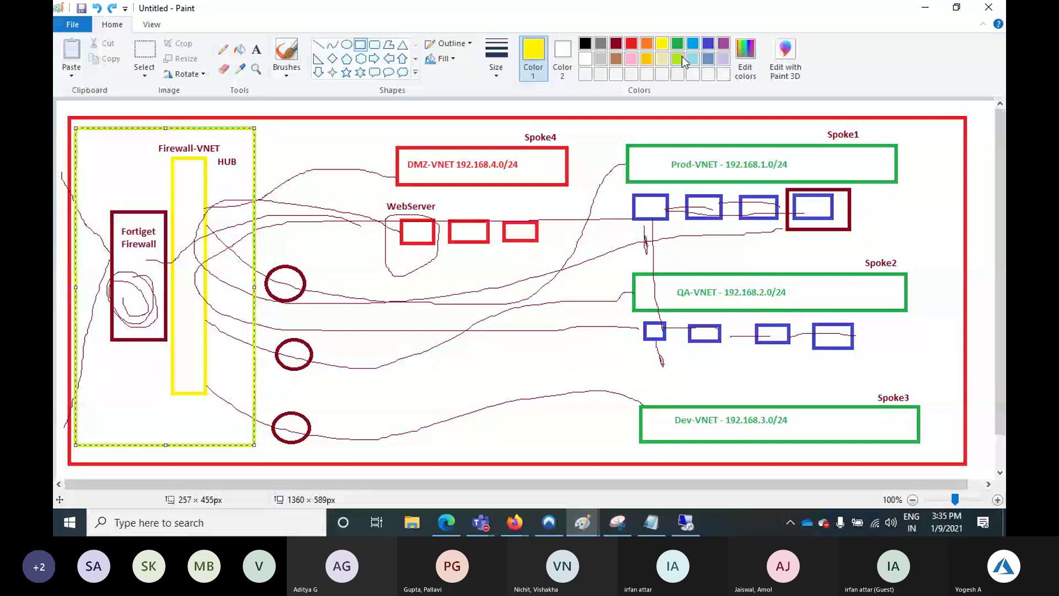
pyautogui.click(300, 187)
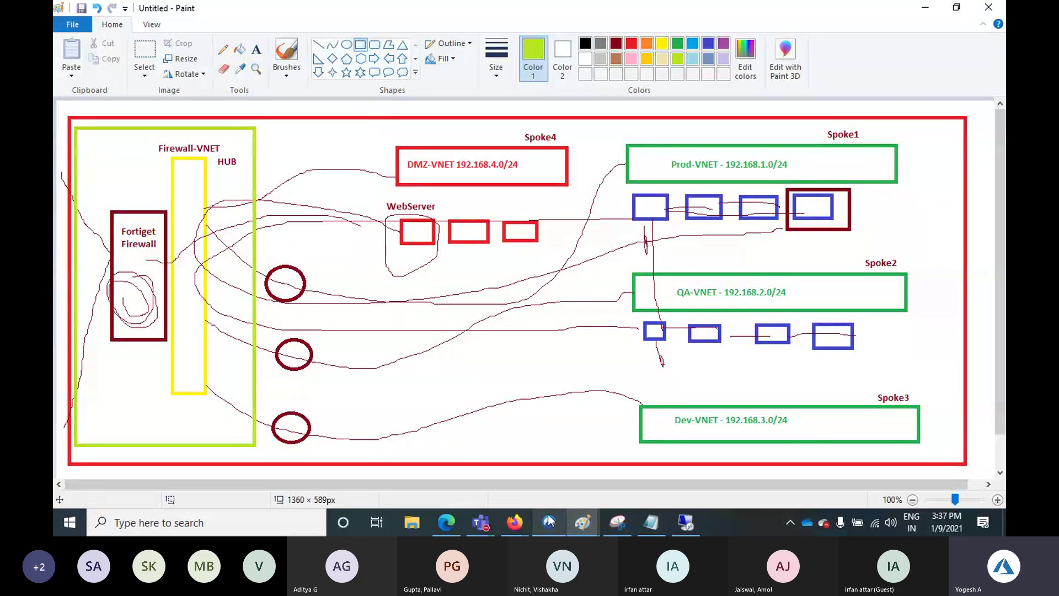
# Bring the Teams meeting window forward and stop sharing the screen
pyautogui.click(489, 524)
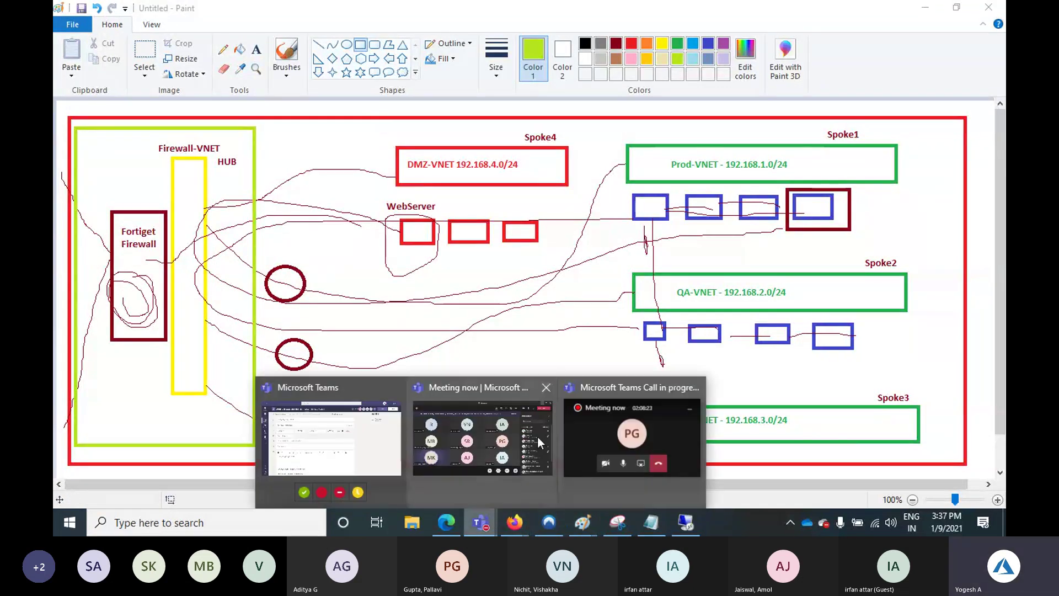
pyautogui.click(527, 434)
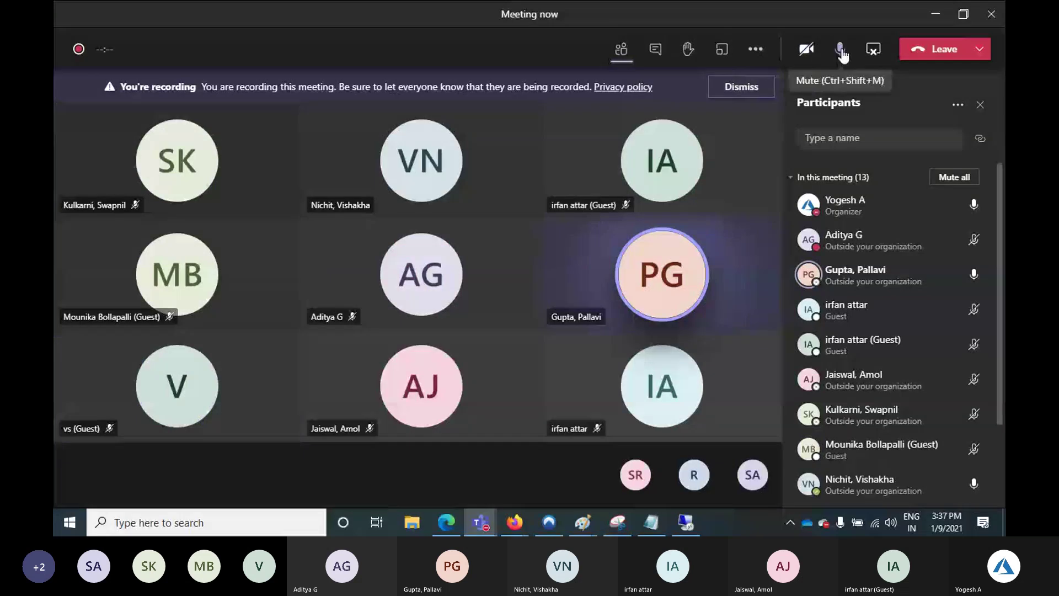
pyautogui.click(876, 54)
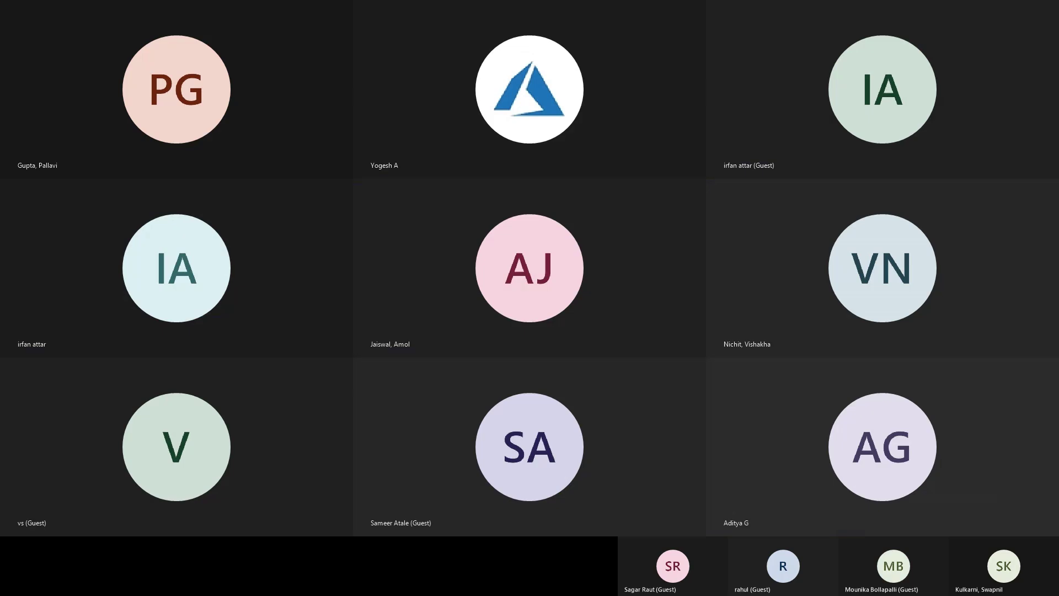